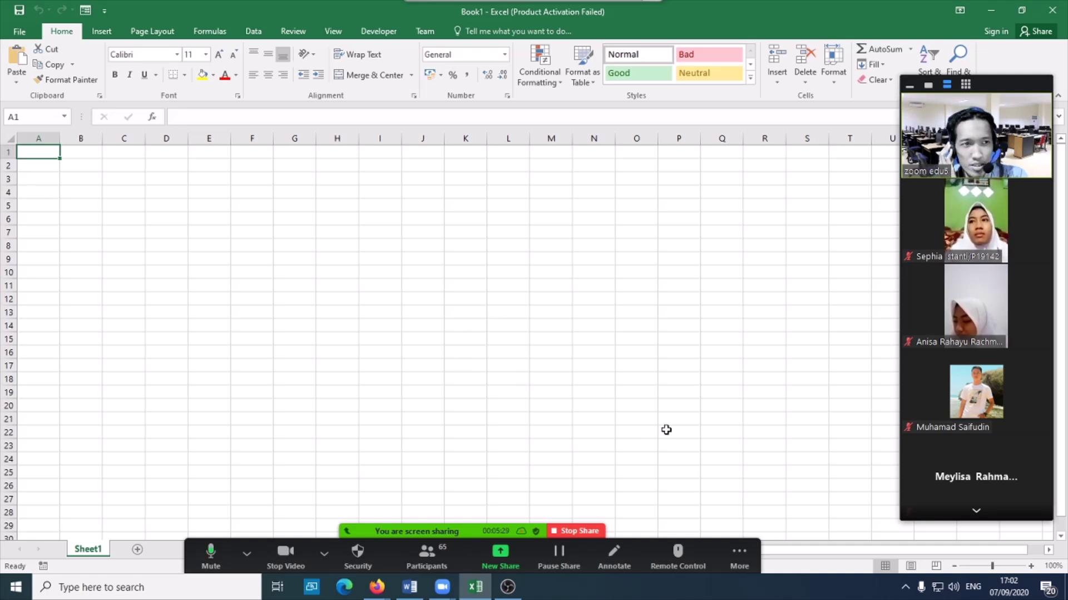
- Preview the blank Sheet1's print layout from Page Setup, then return to the worksheet
drag(1007, 97, 1013, 109)
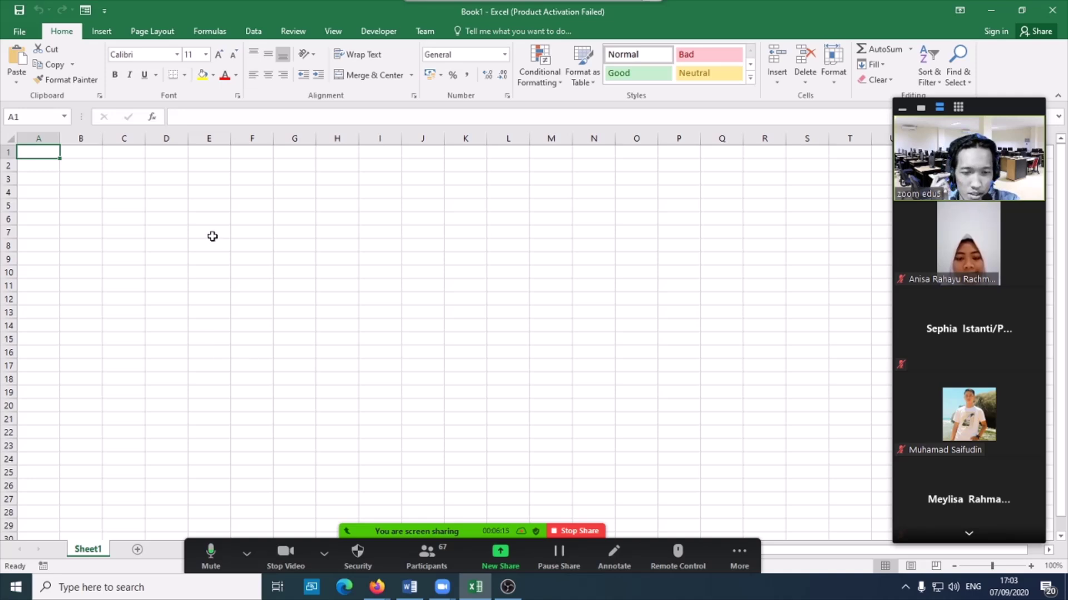
click(149, 33)
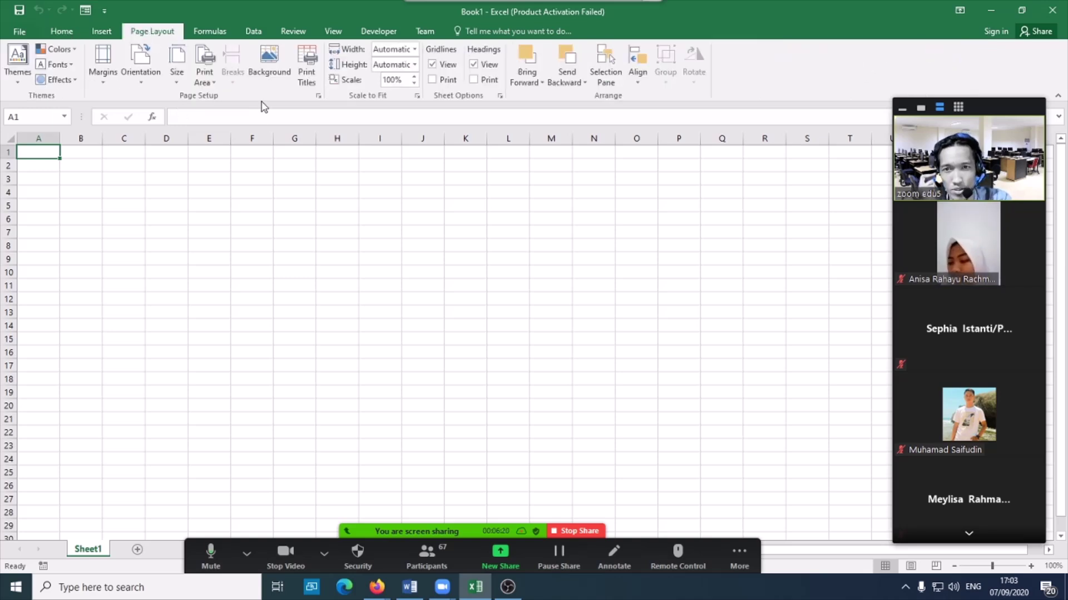
click(318, 96)
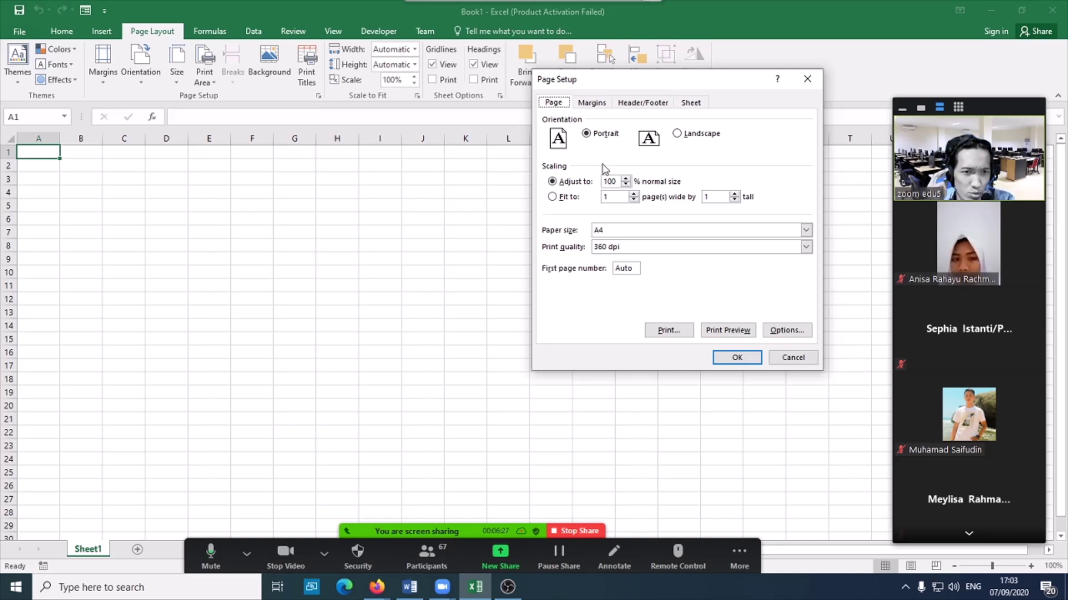
click(736, 336)
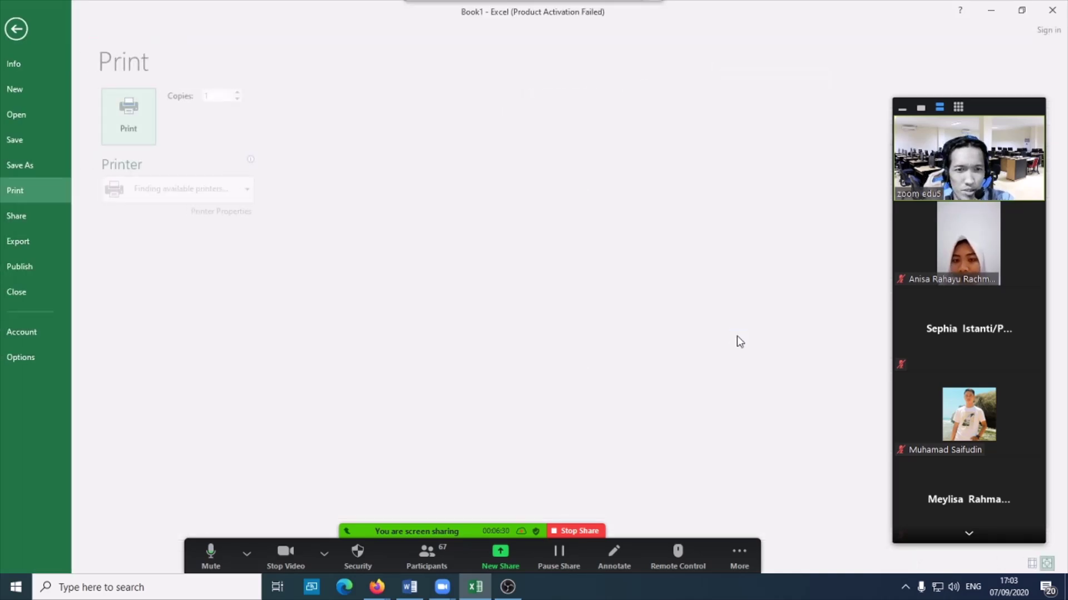
click(26, 30)
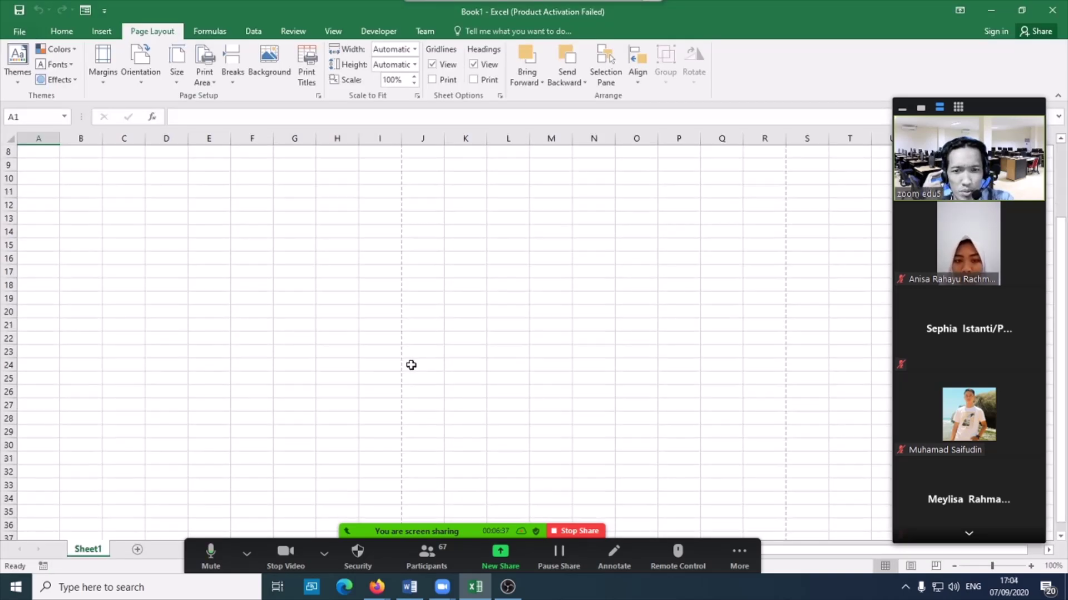
- Select cells across row 1 (B1, C1, D1), ending back on A1
scroll(413, 359, down, 7)
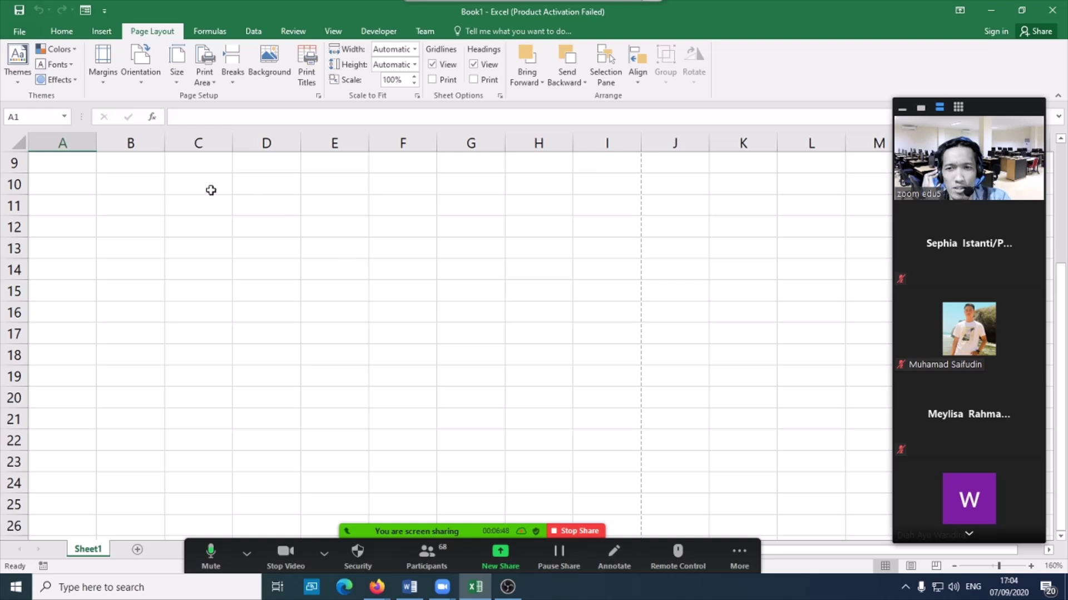
scroll(160, 231, up, 2)
scroll(161, 230, up, 1)
click(131, 162)
click(189, 164)
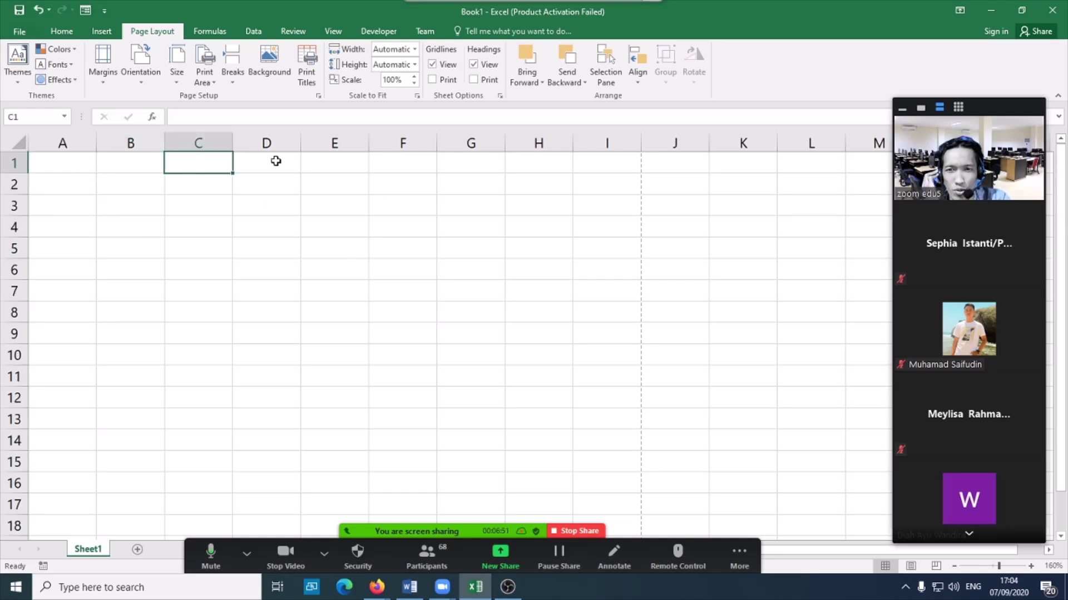
click(283, 159)
click(176, 173)
click(107, 167)
click(91, 167)
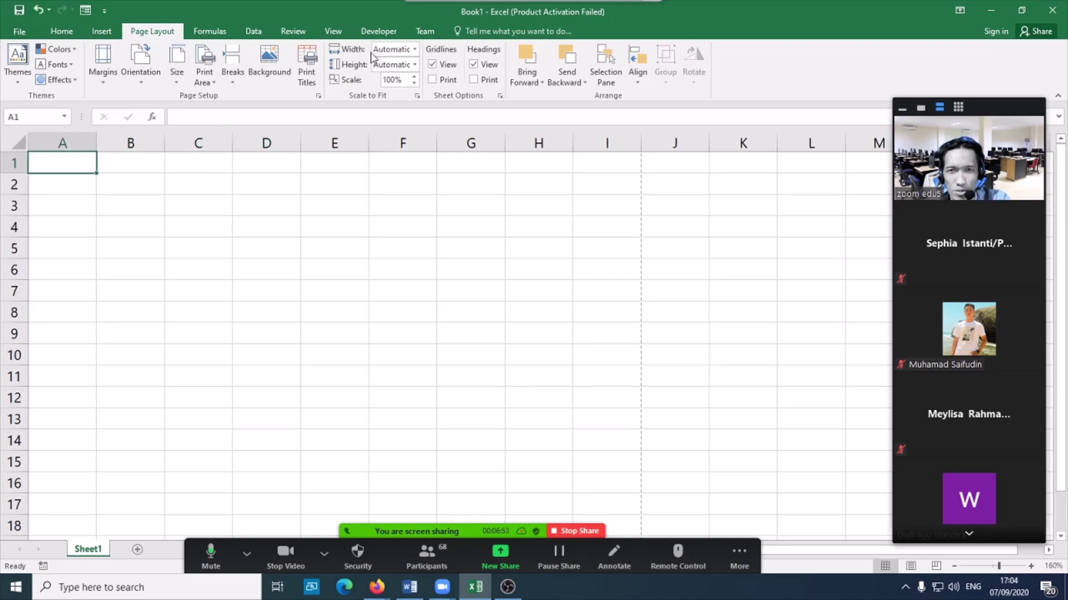
- On the View tab, hide and re-show Gridlines, Formula Bar and Headings
click(334, 32)
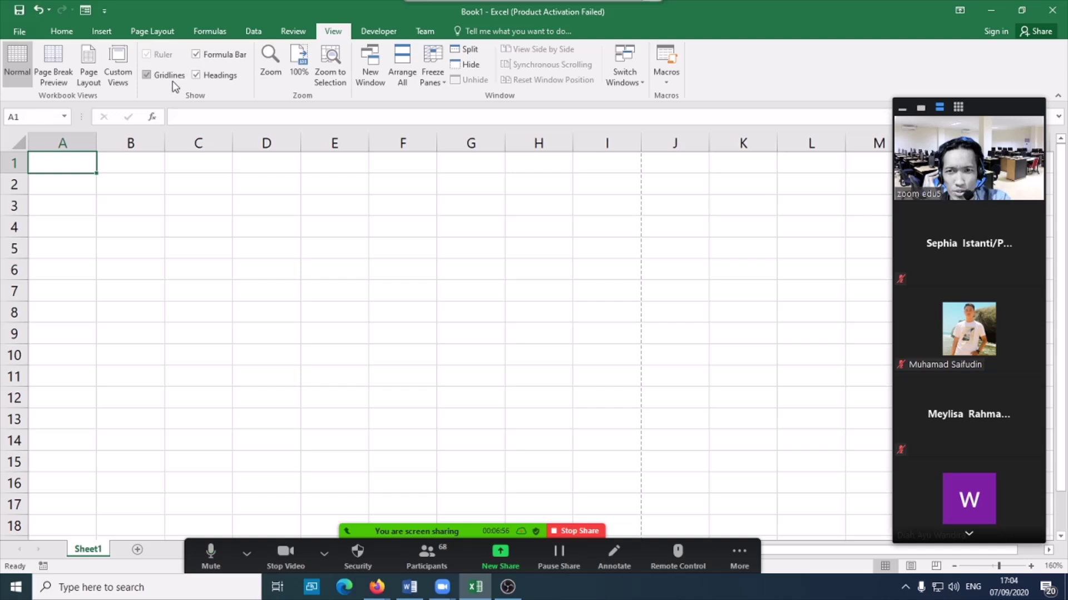
click(146, 75)
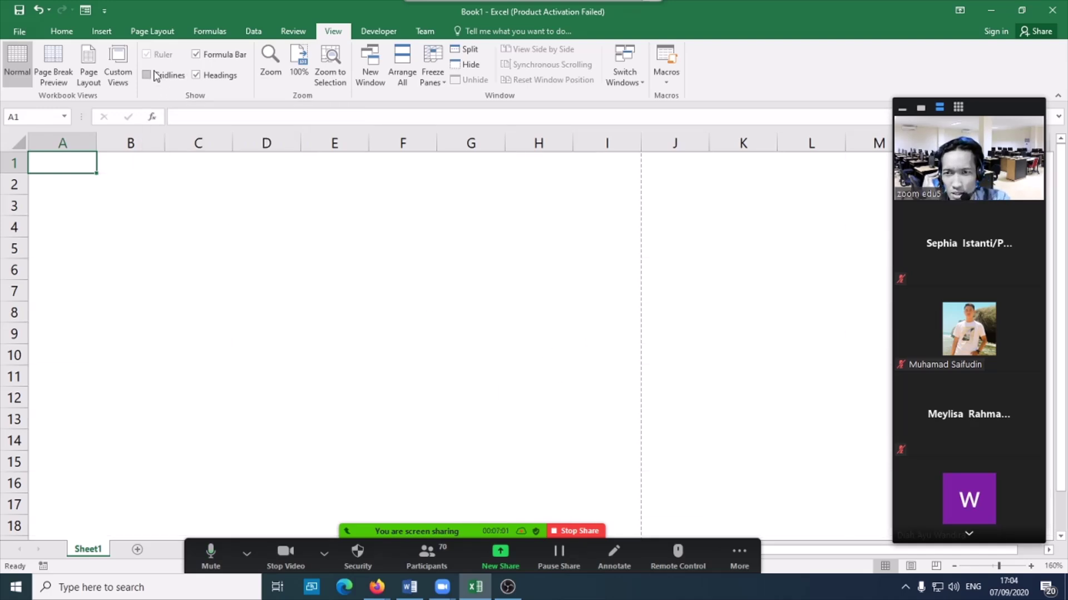
click(146, 75)
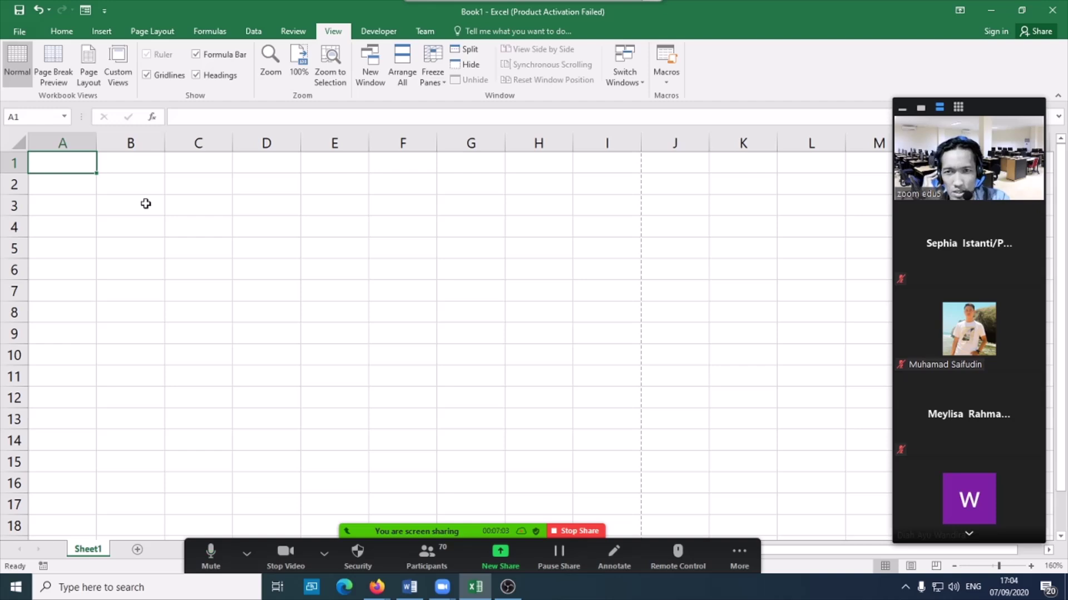
click(197, 54)
click(197, 55)
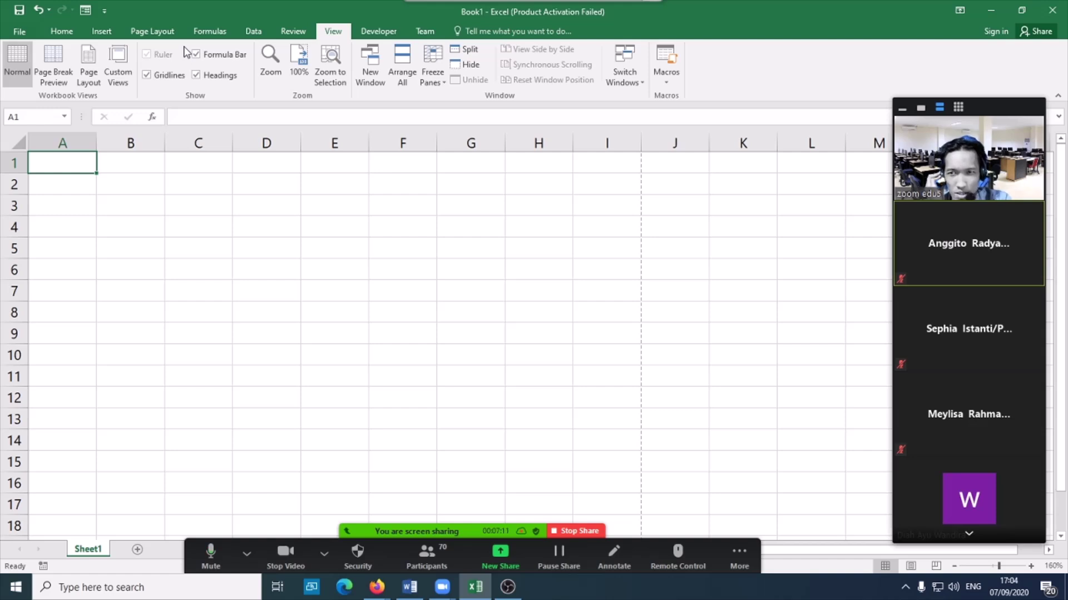
click(197, 75)
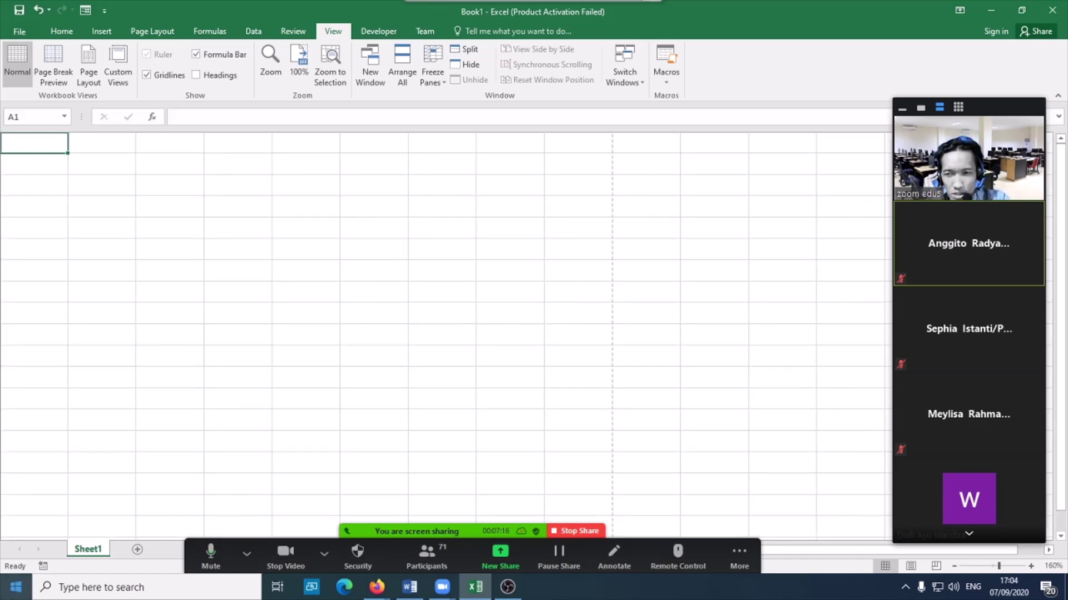
click(199, 76)
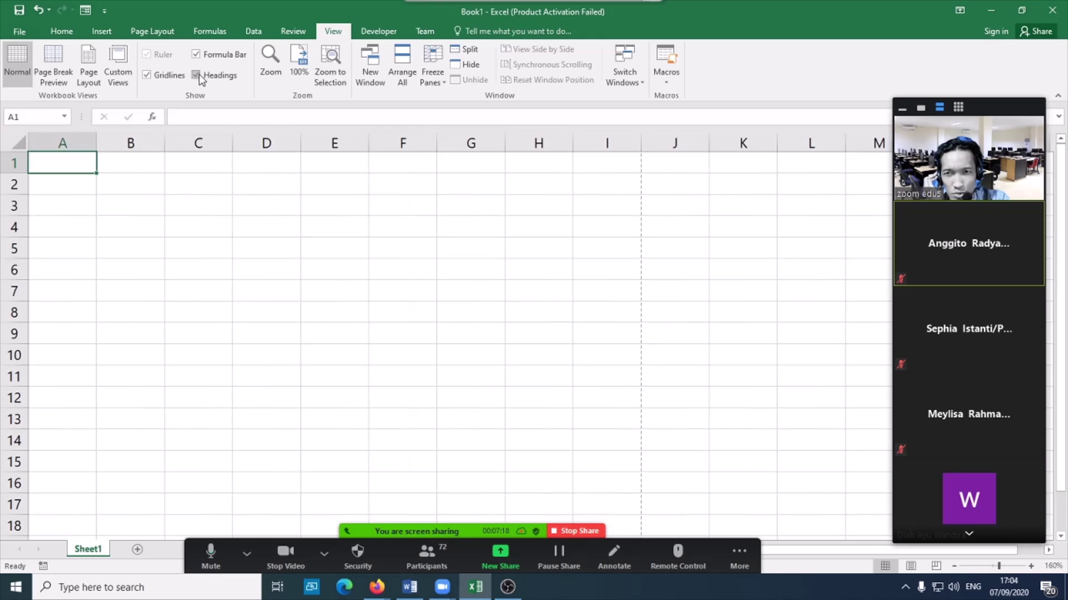
click(199, 76)
click(198, 76)
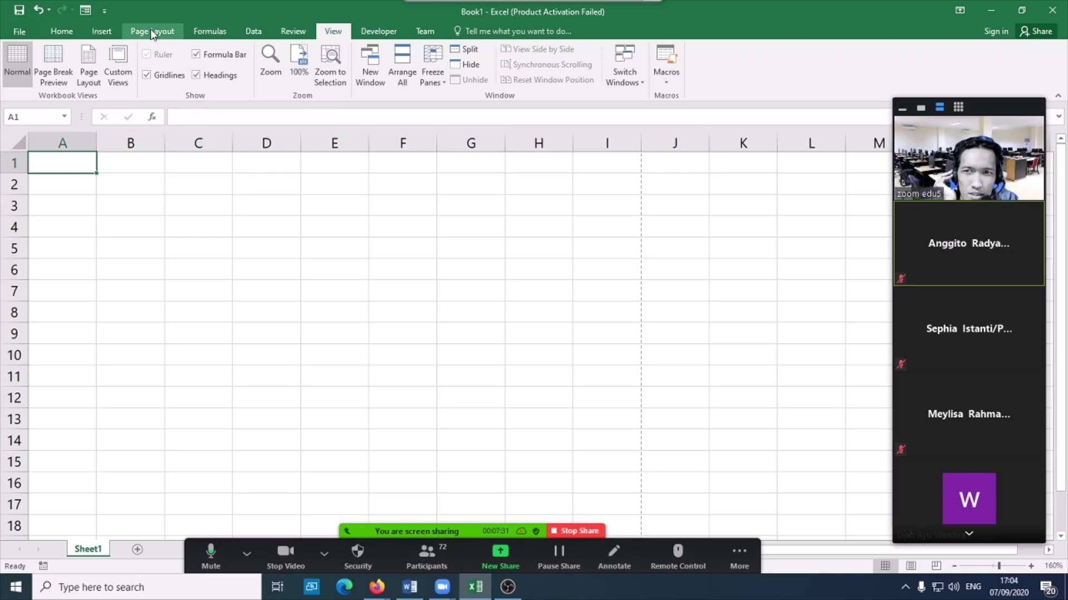
- Nudge the Page Layout print scale down to 95% and back to 100%
click(153, 32)
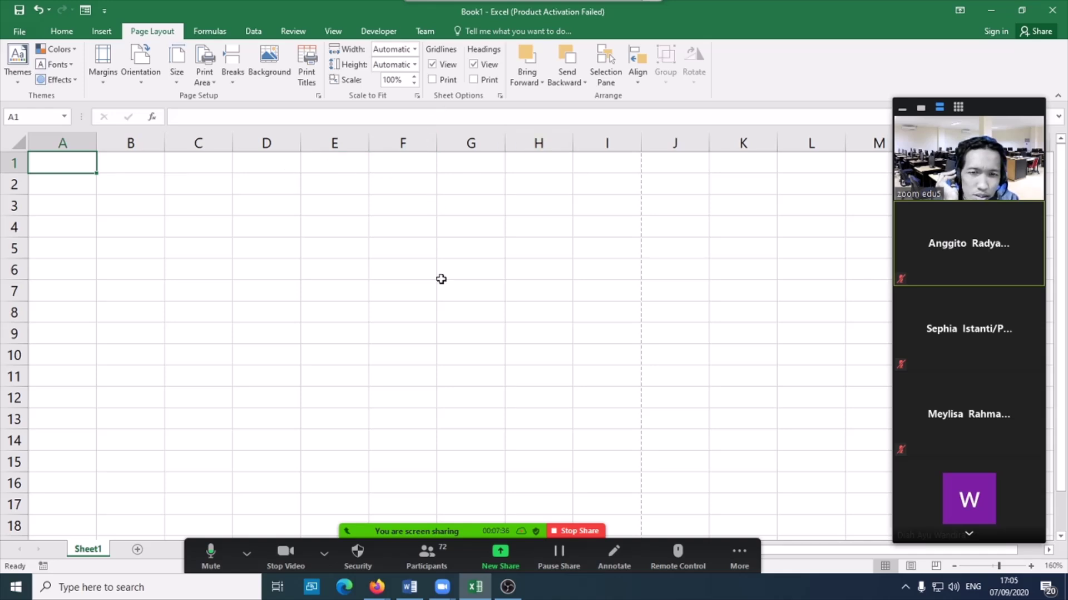
click(416, 84)
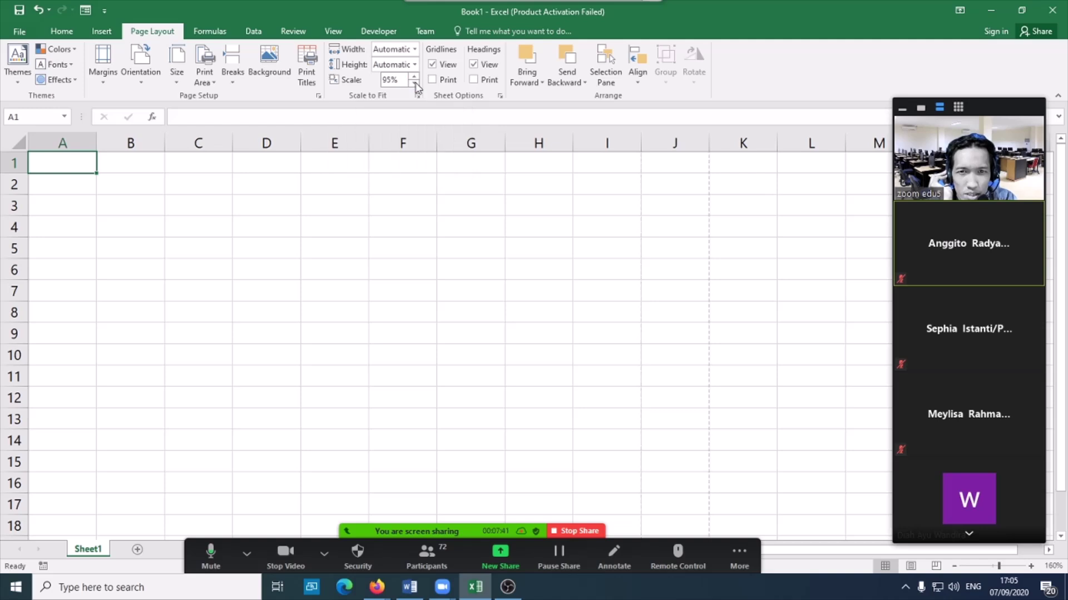
click(415, 77)
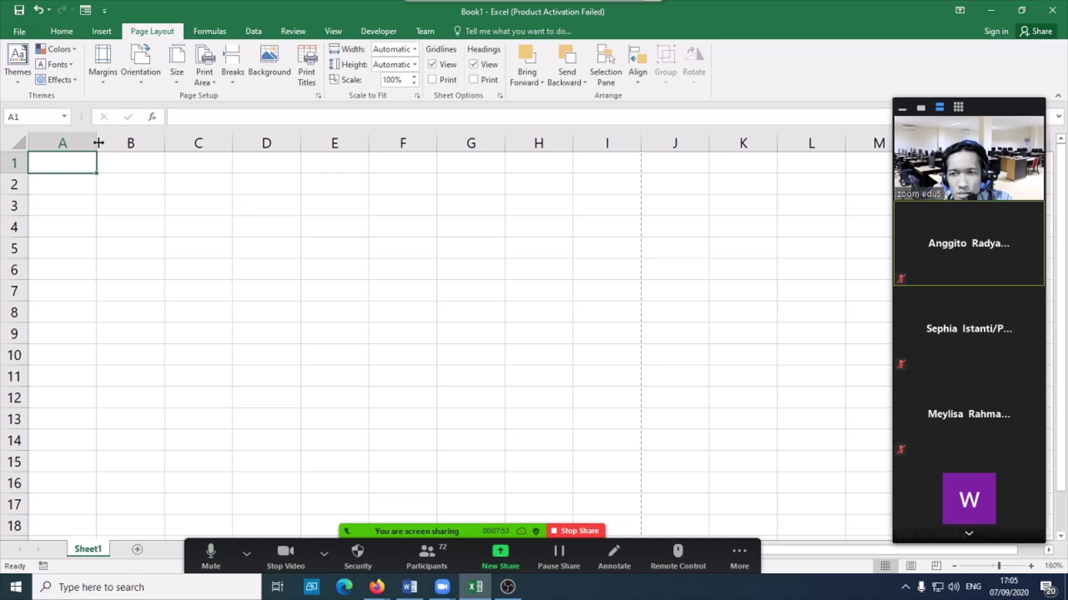
- Widen columns A and B by dragging their header borders, then reselect A1
drag(98, 142, 133, 143)
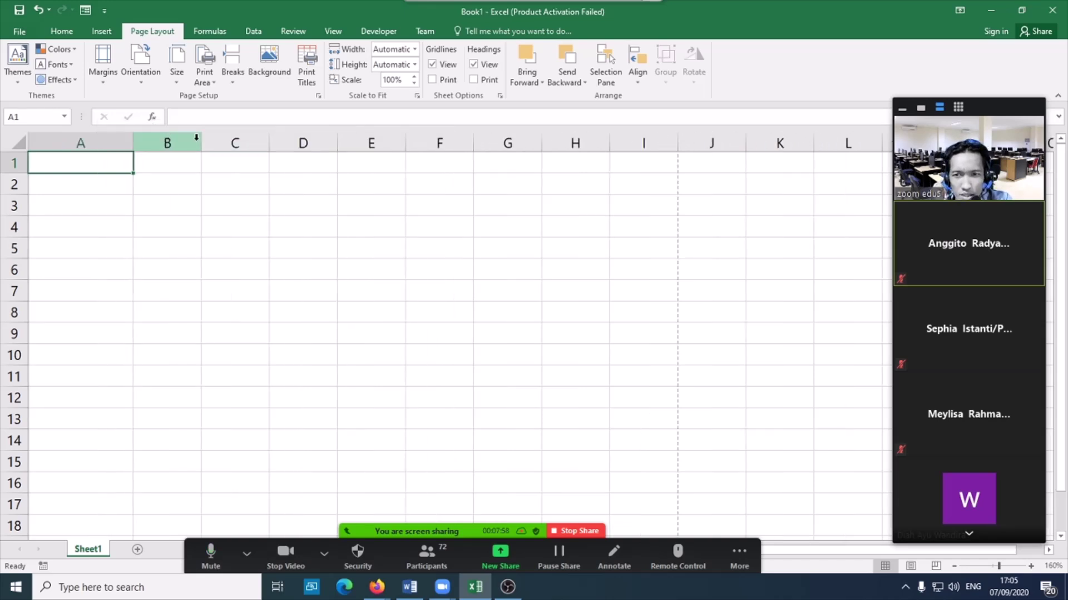
drag(201, 141, 222, 133)
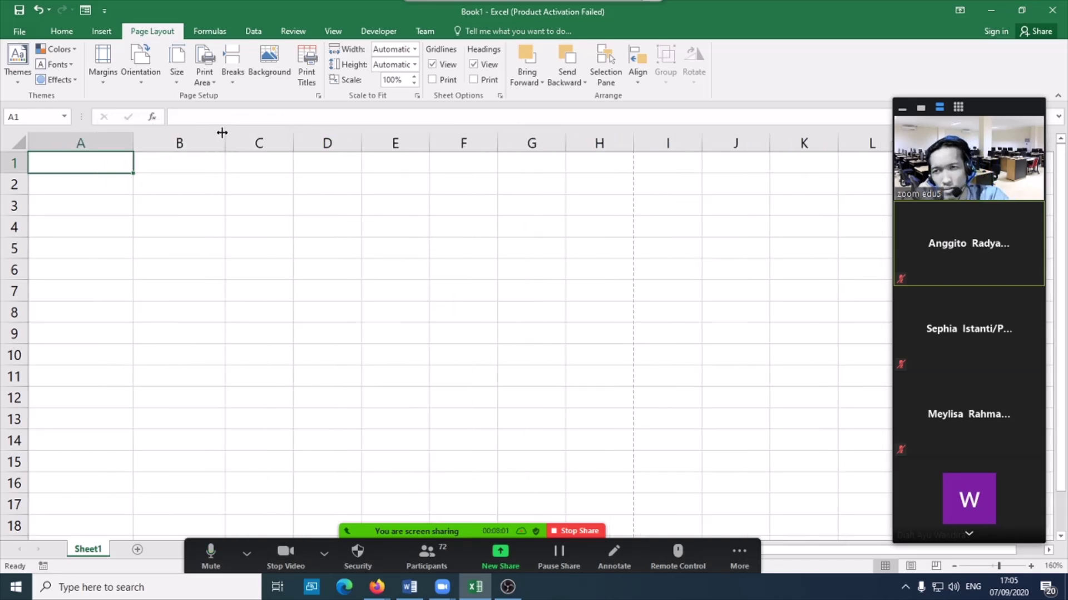
click(97, 210)
click(96, 166)
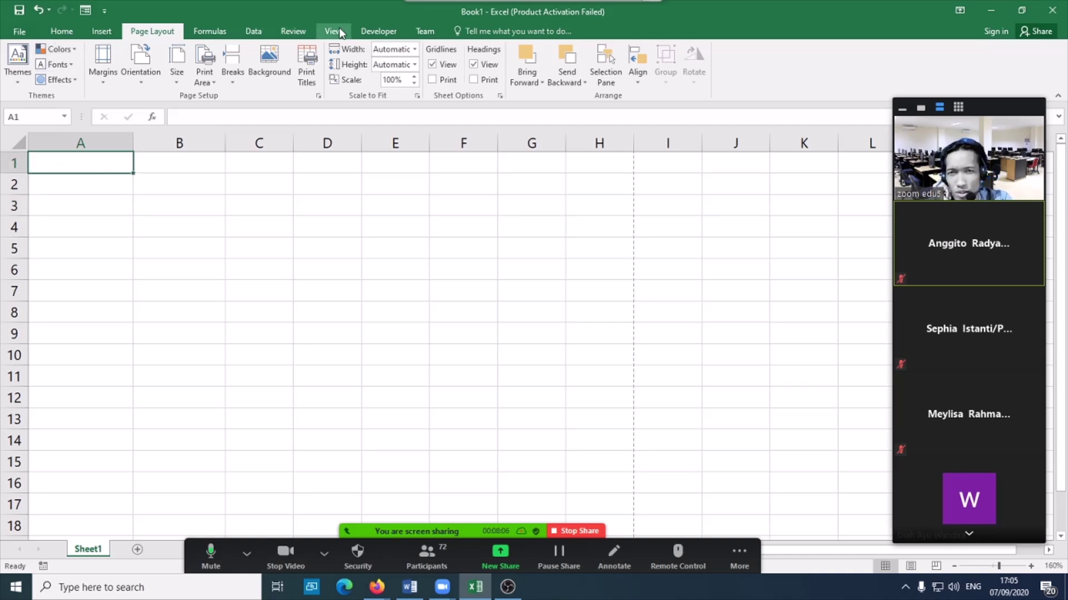
click(62, 33)
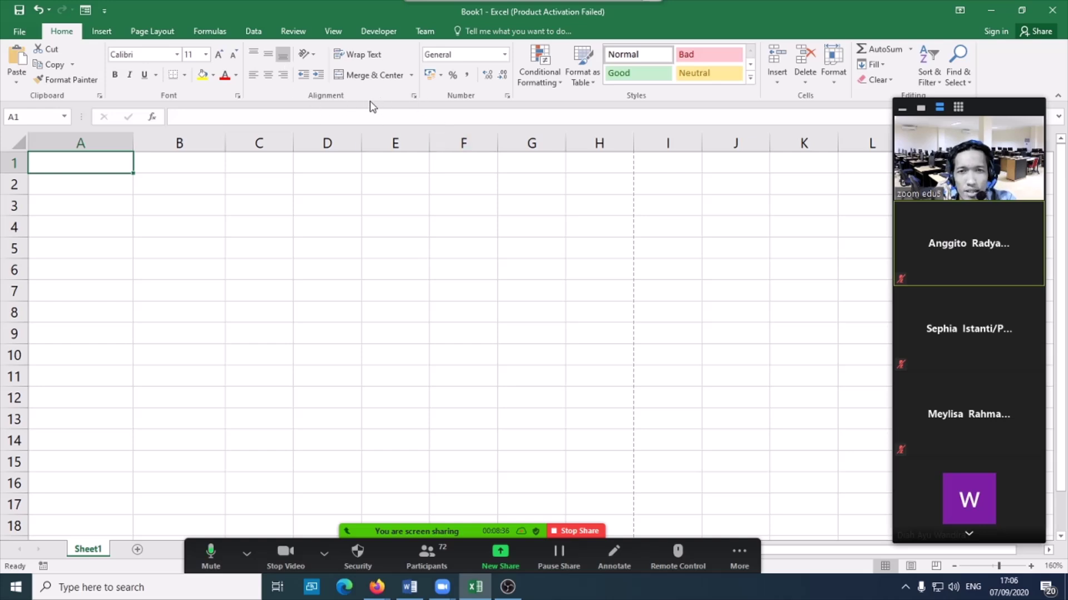
- Type 'aku dan kamu dan dia' into cell A1
click(414, 96)
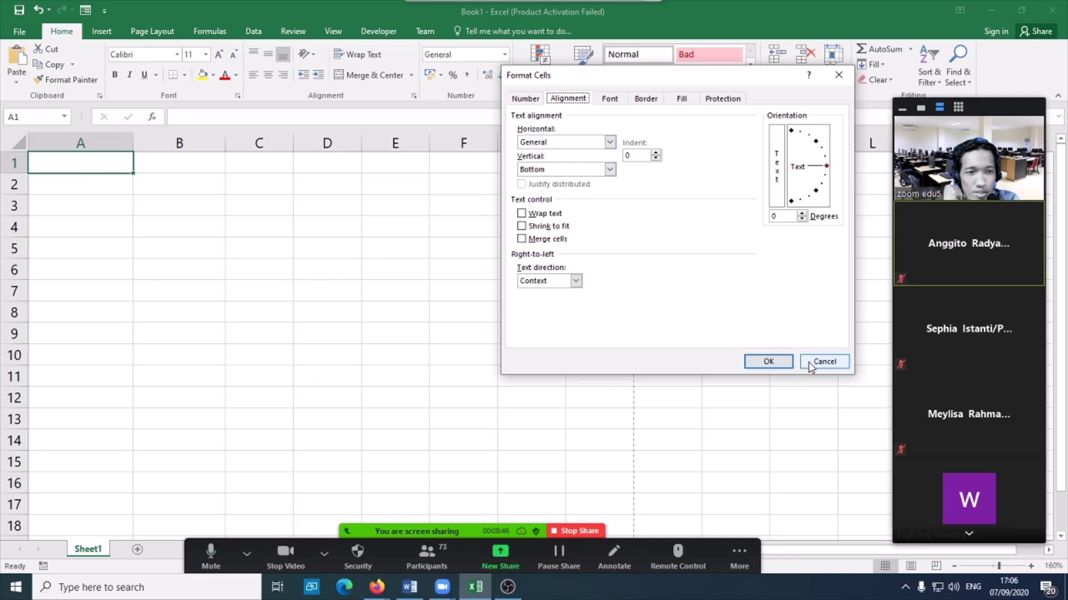
click(824, 362)
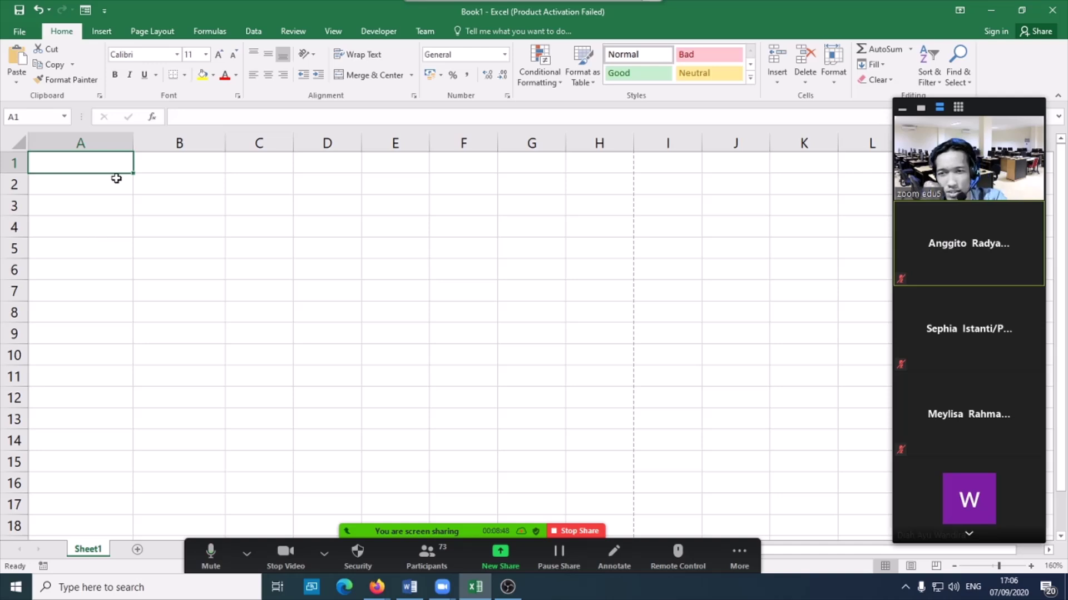
text(aku dan kamu)
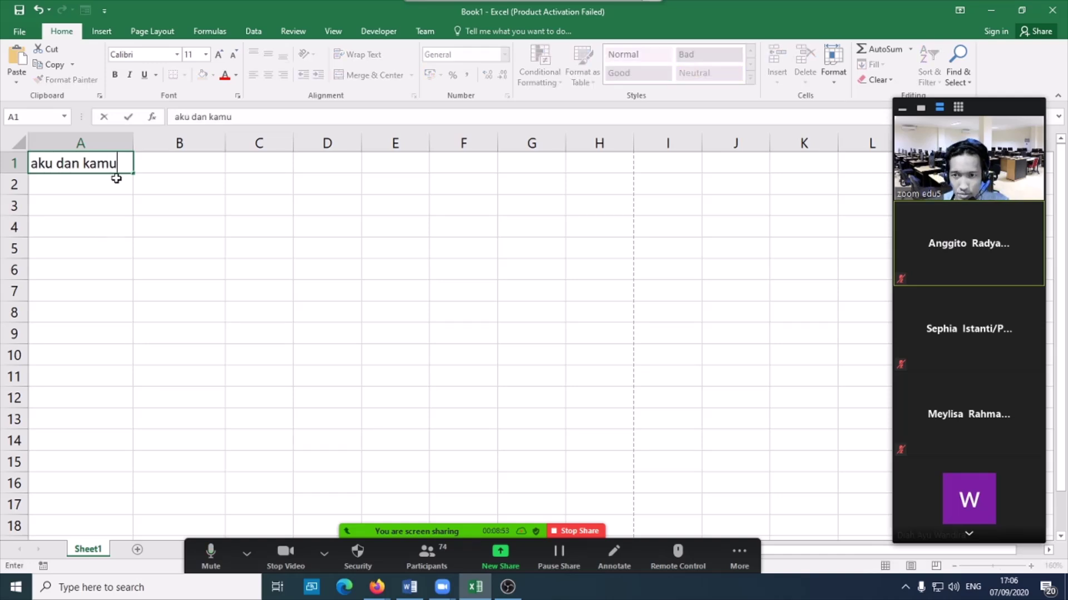
text( dan dia)
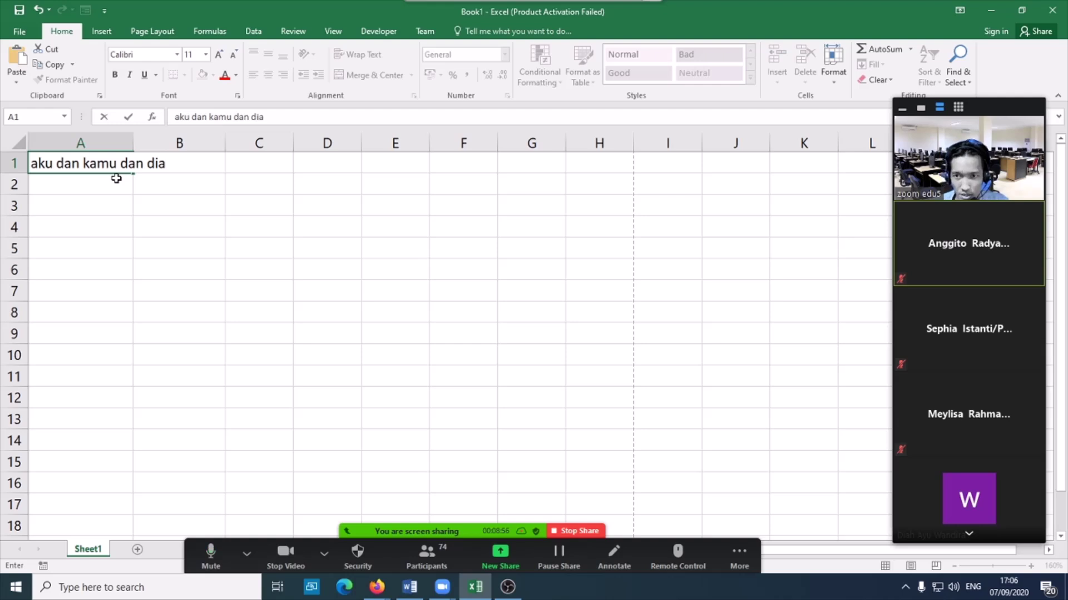
key(Return)
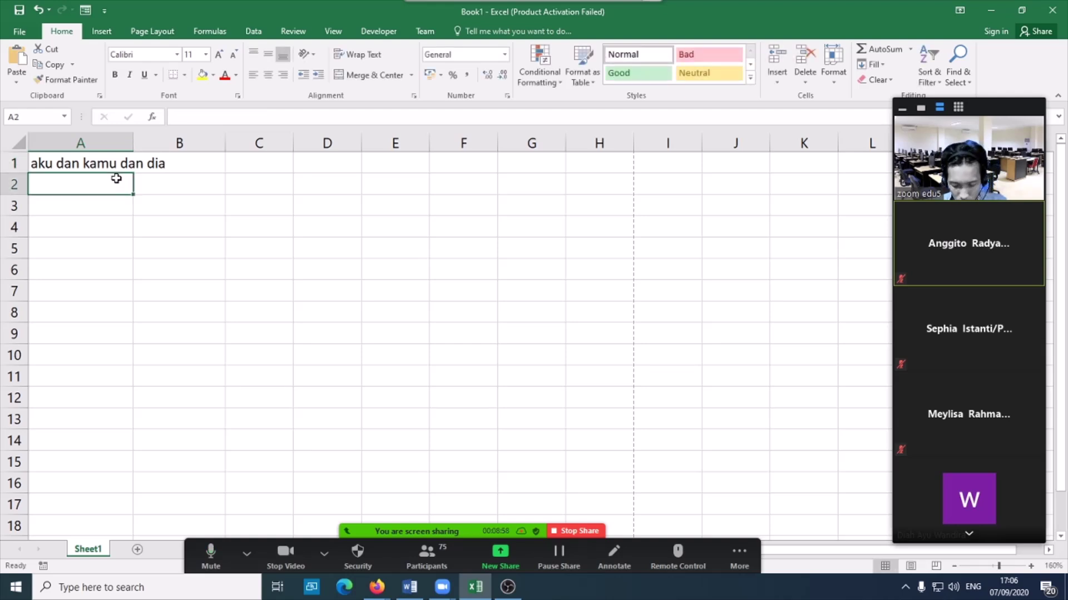
key(Return)
- Enter 'aku dan kamu dan dia dan merka' in cell A3, then reselect A1
text(aku )
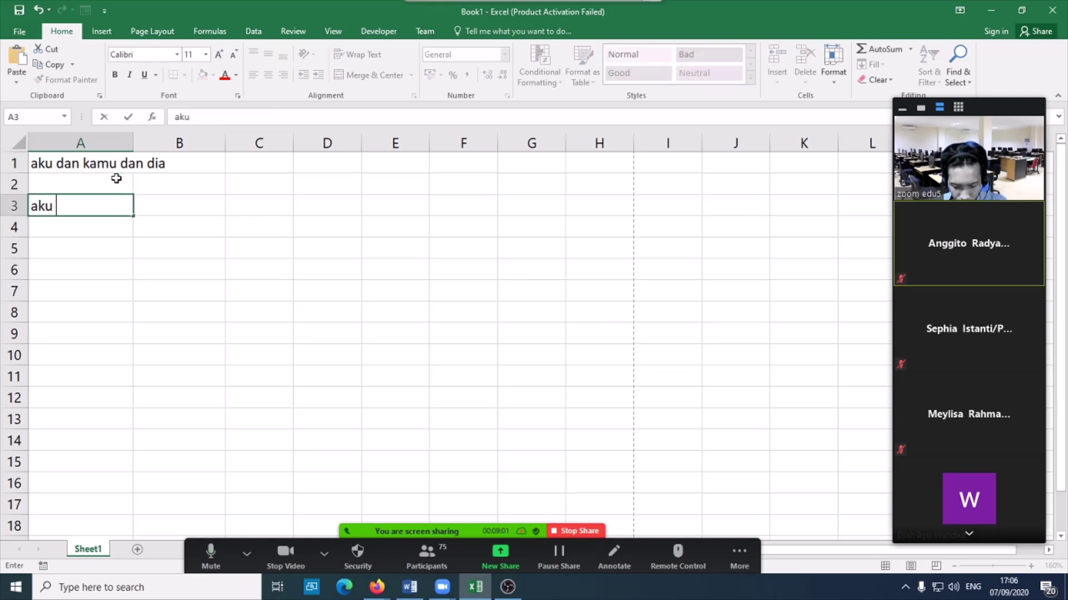
text(dan kamu dan dia dan merka)
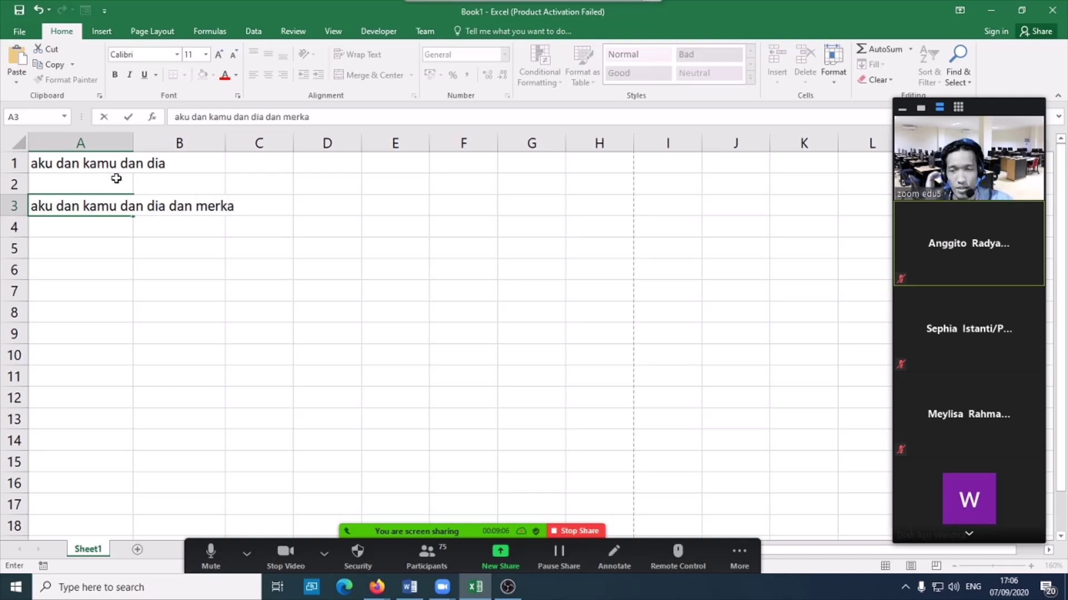
click(362, 279)
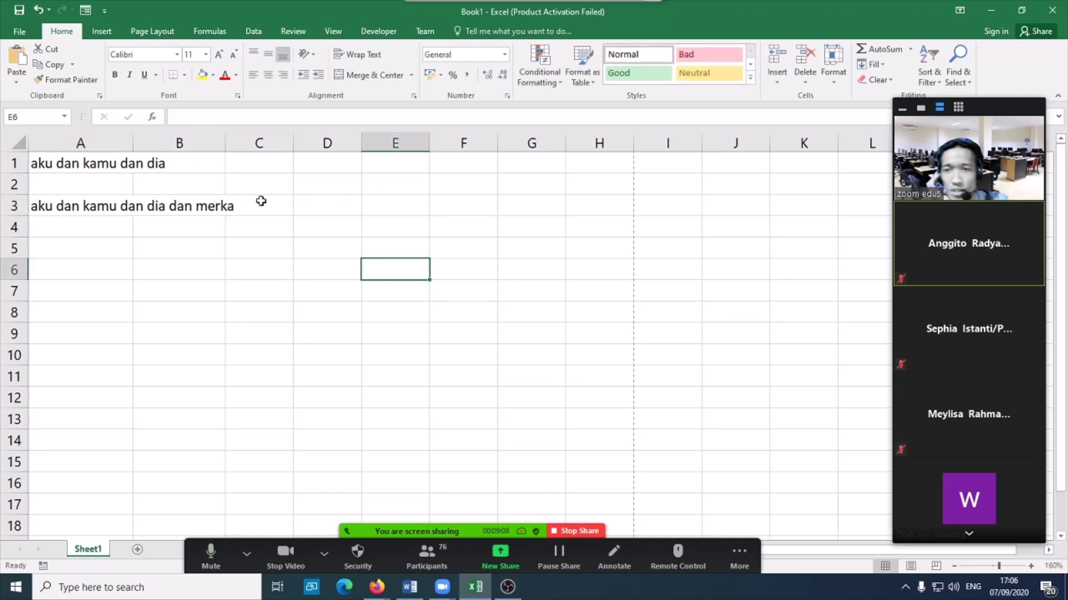
click(96, 165)
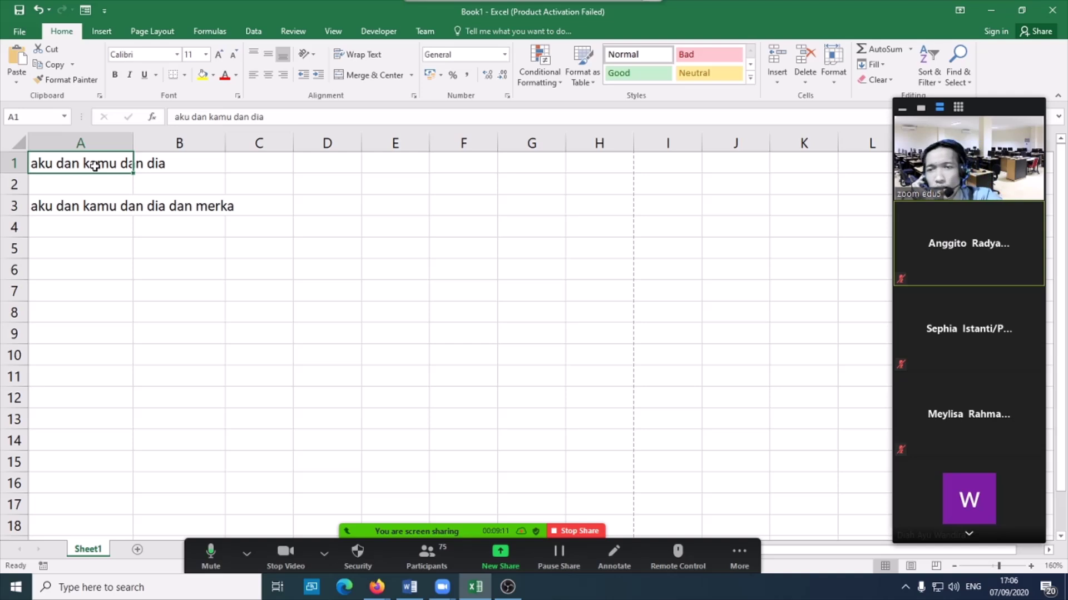
click(307, 224)
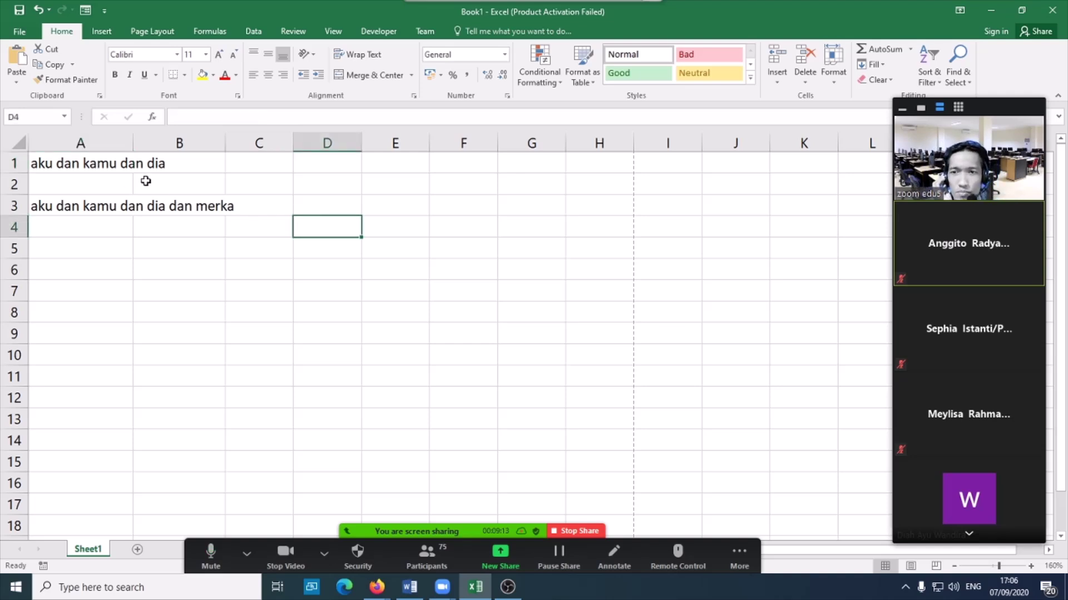
click(107, 160)
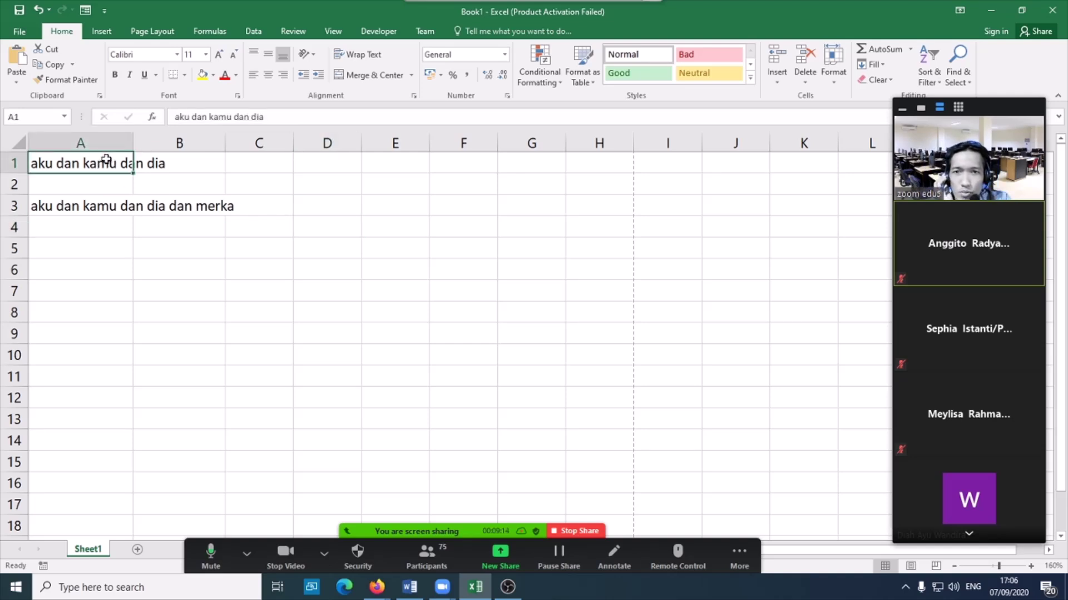
click(414, 96)
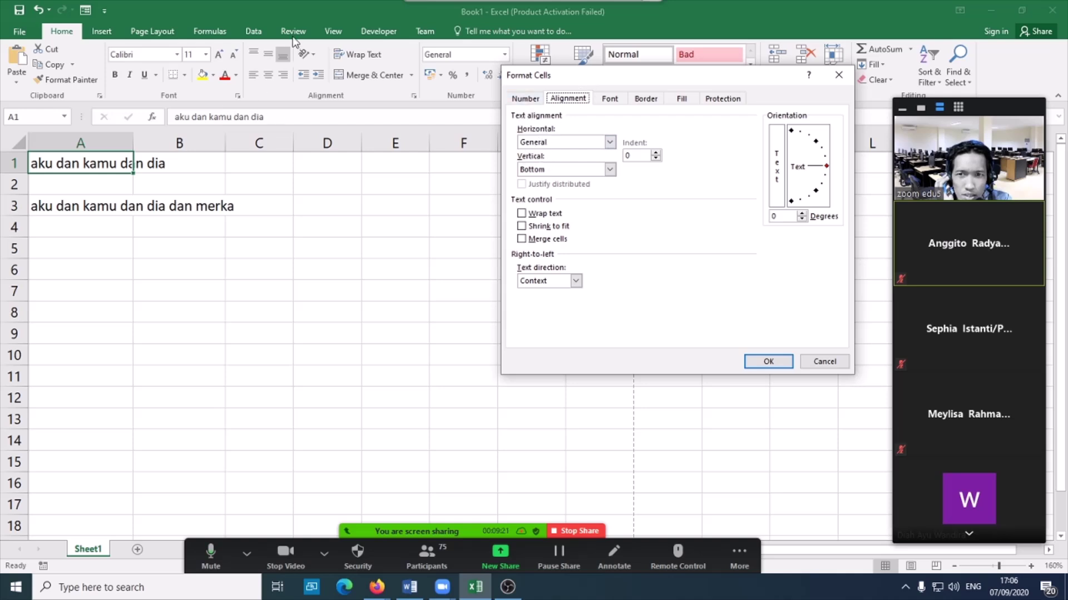
click(610, 142)
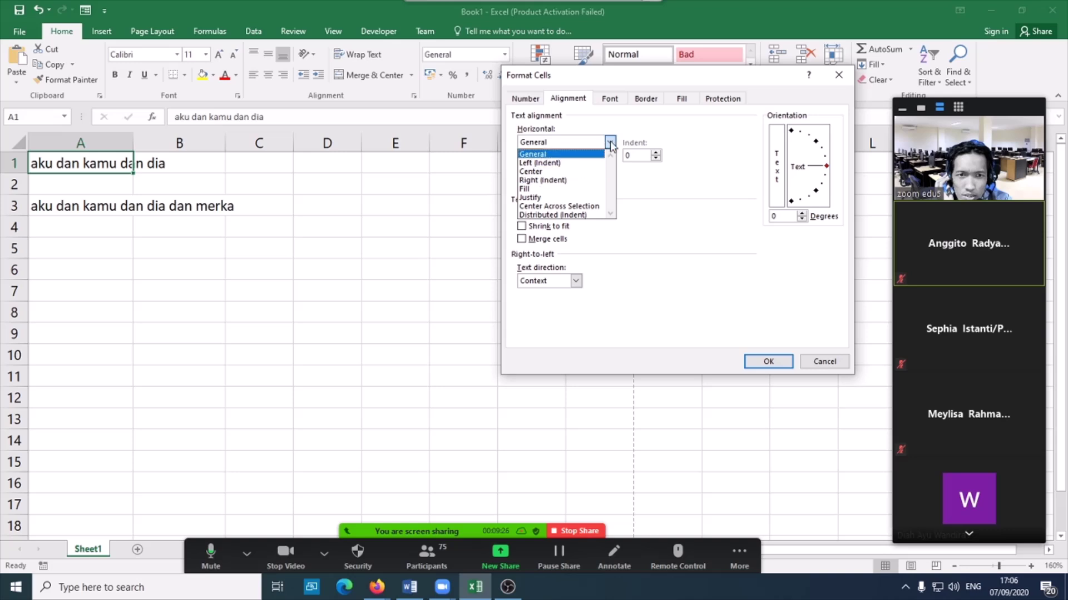
click(536, 155)
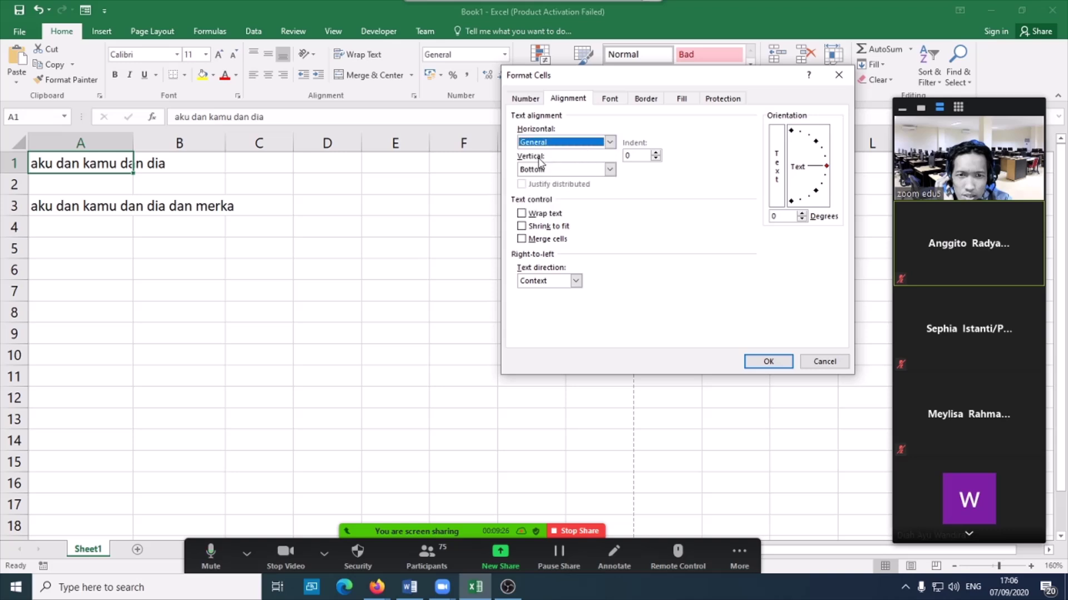
click(610, 169)
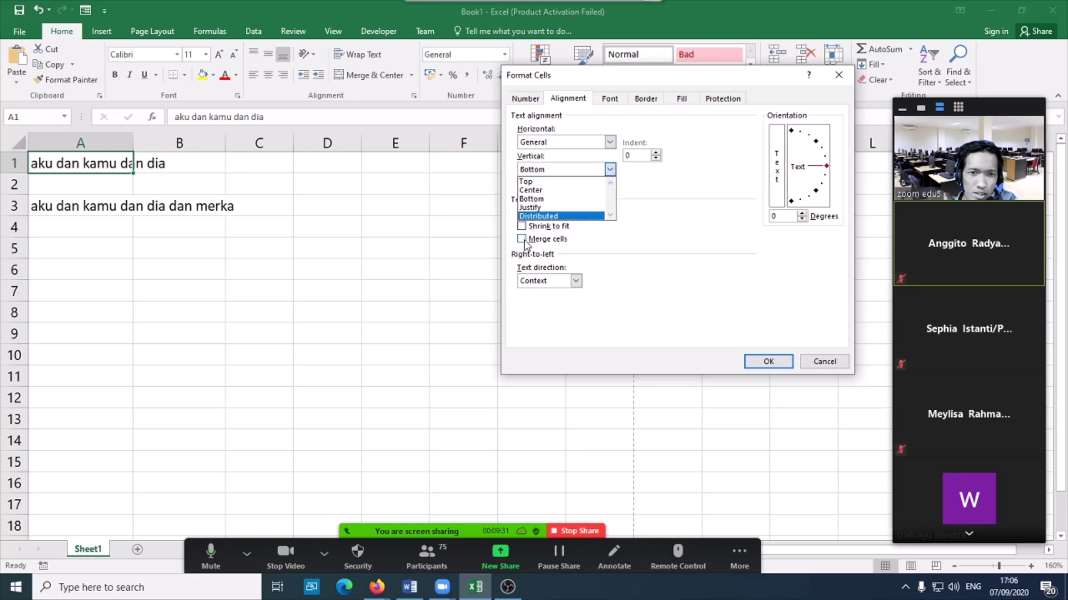
click(504, 248)
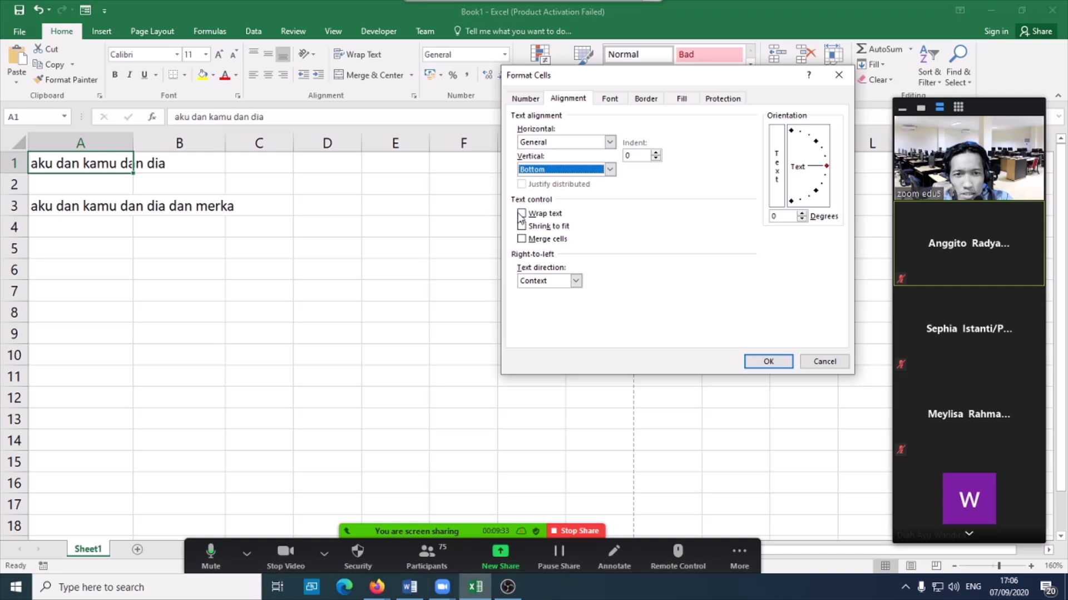
click(609, 169)
click(596, 191)
click(610, 141)
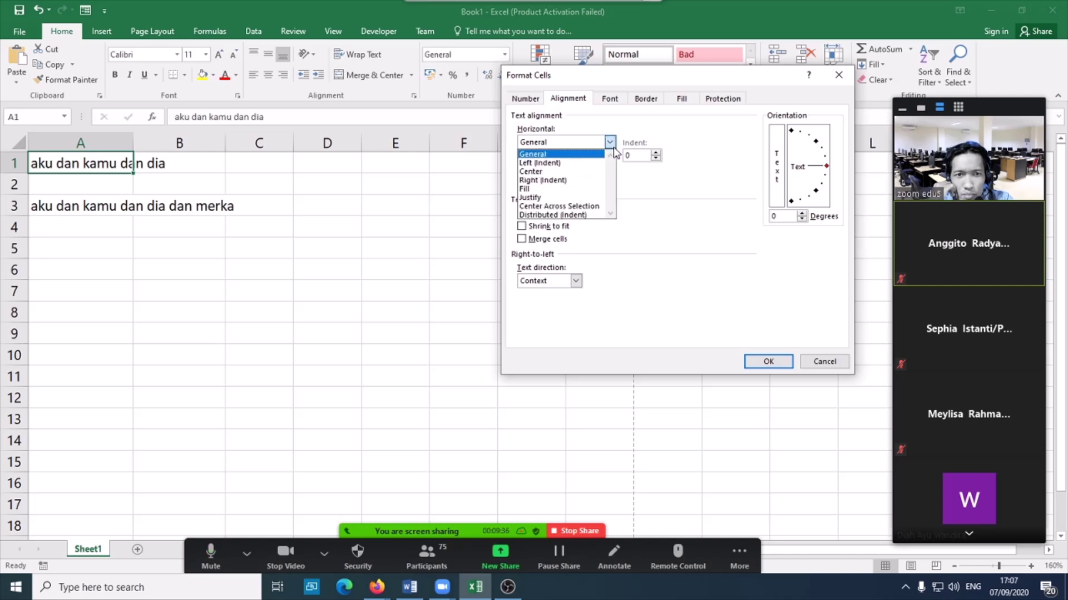
click(590, 166)
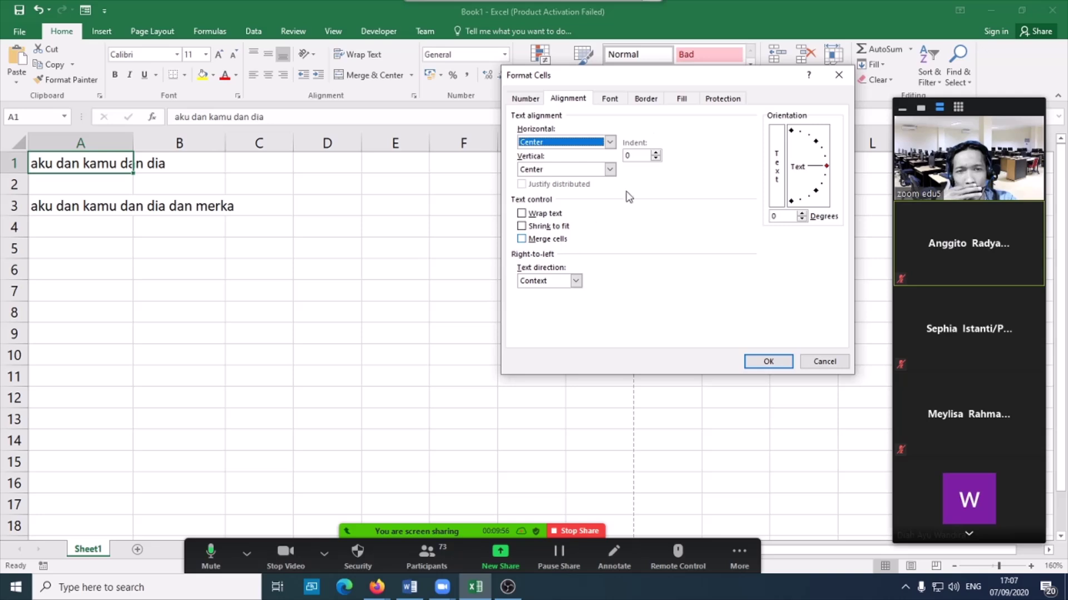
drag(690, 77, 623, 191)
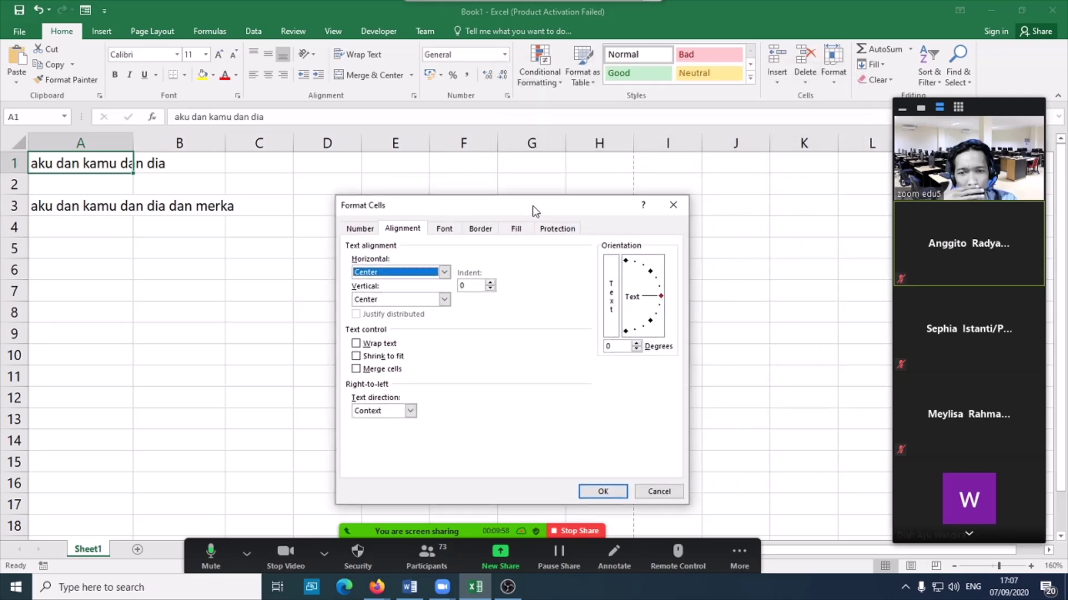
click(659, 492)
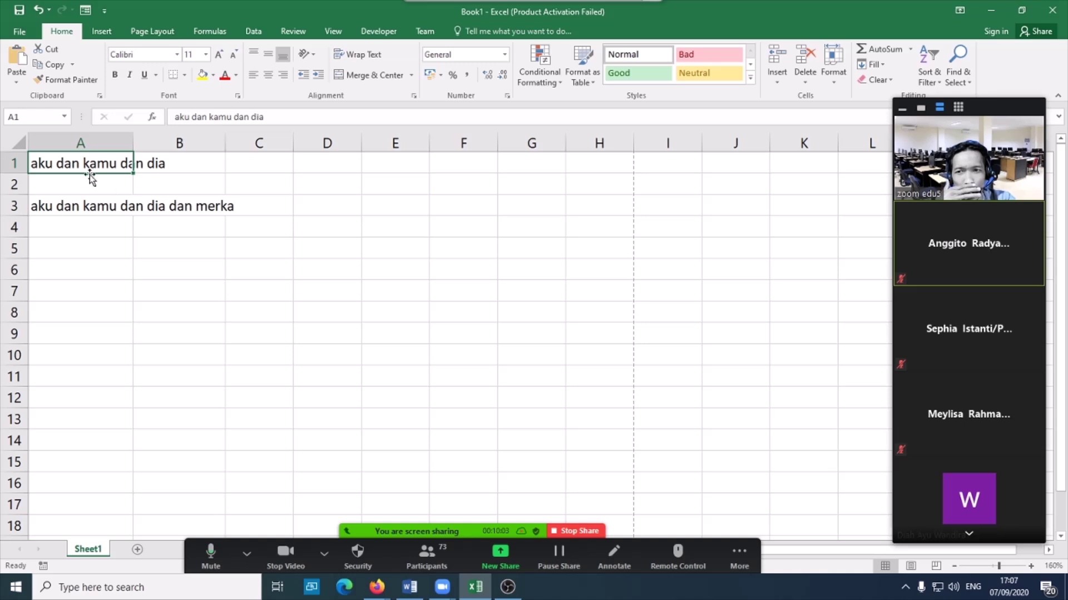
- Merge A1:G1 with horizontal and vertical alignment set to Center
drag(69, 163, 534, 162)
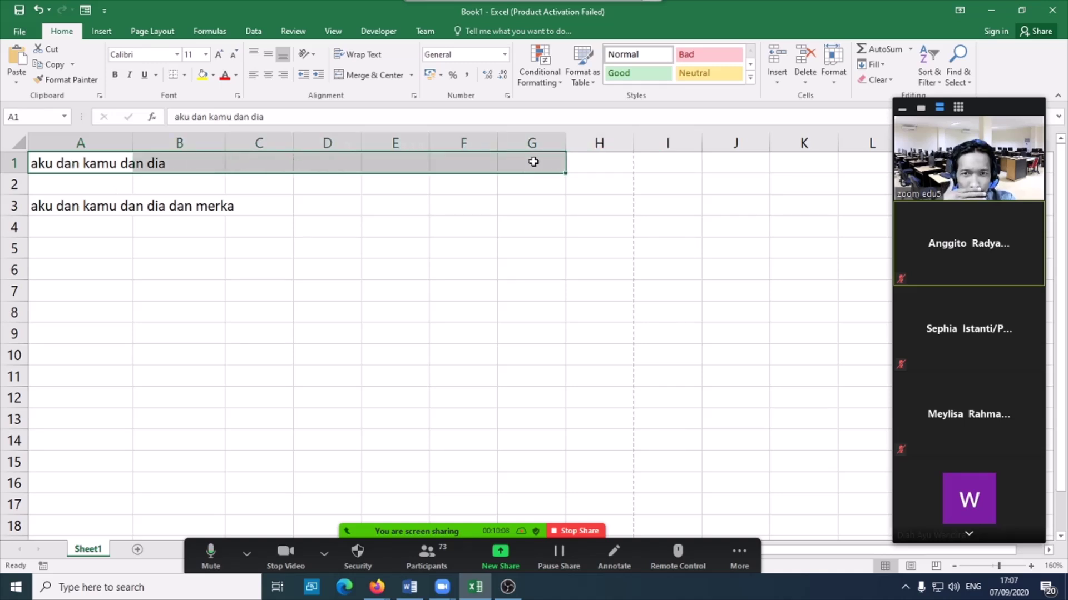
click(414, 96)
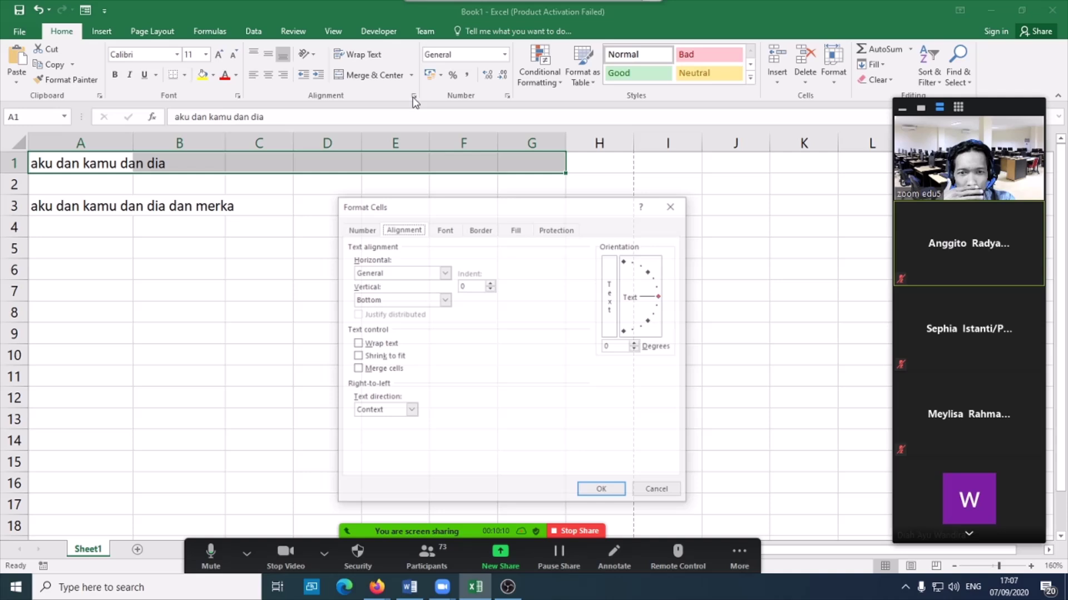
click(444, 273)
click(389, 305)
click(444, 300)
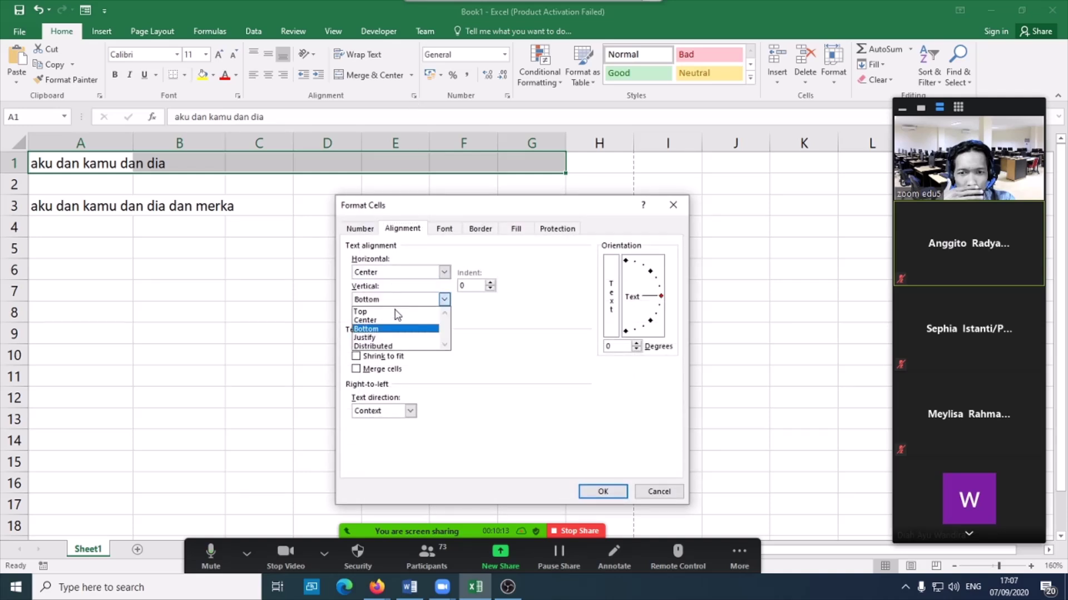
click(387, 322)
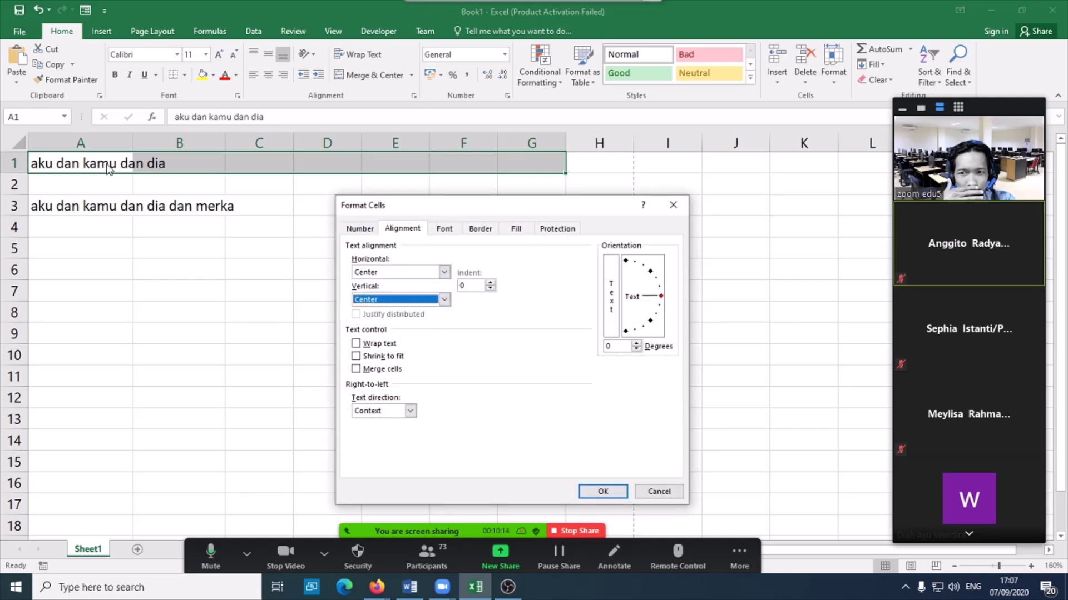
click(376, 370)
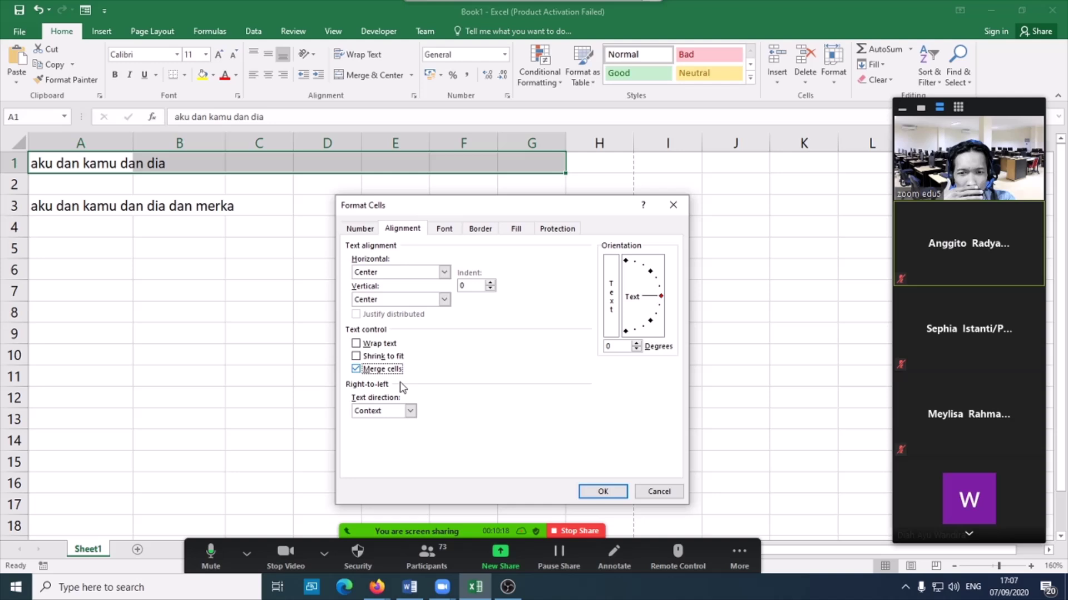
click(601, 493)
- Check the merged A1 cell, then select A3 with the longer sentence
click(366, 296)
click(434, 234)
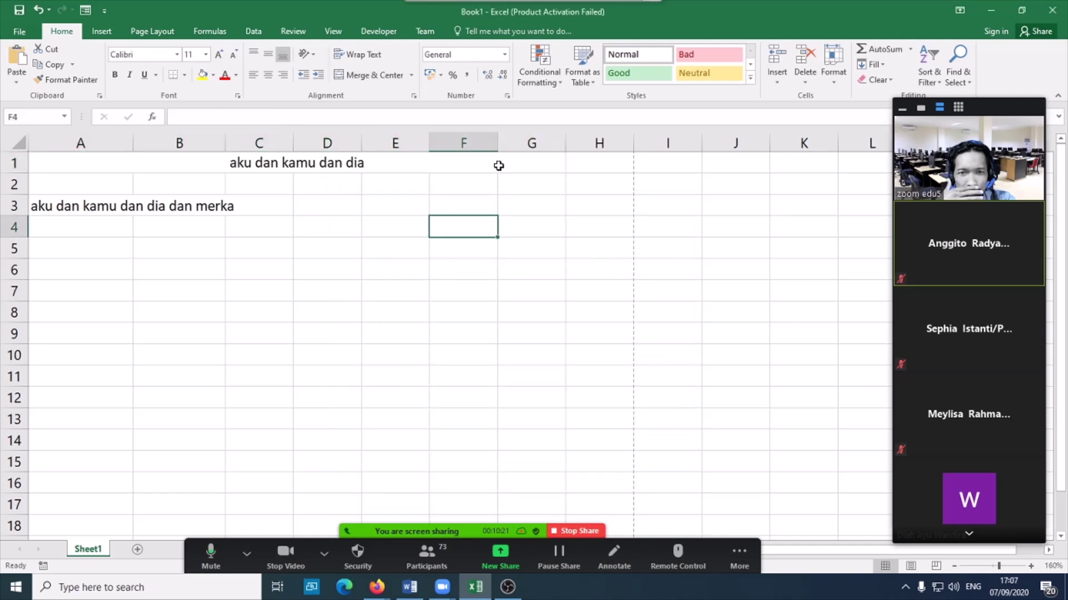
click(499, 164)
click(339, 225)
click(369, 163)
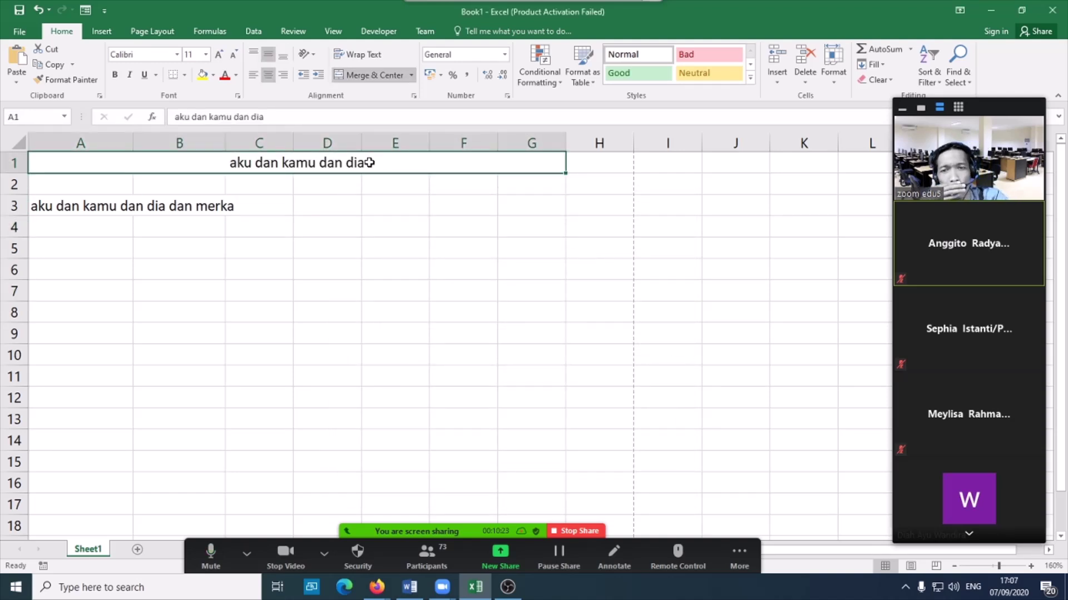
click(82, 206)
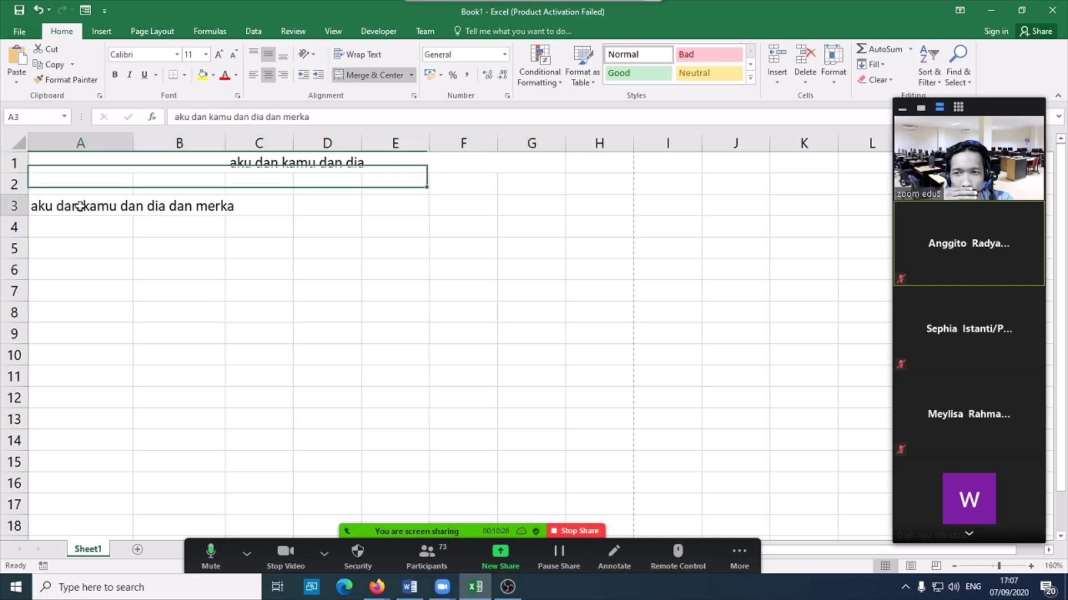
click(448, 201)
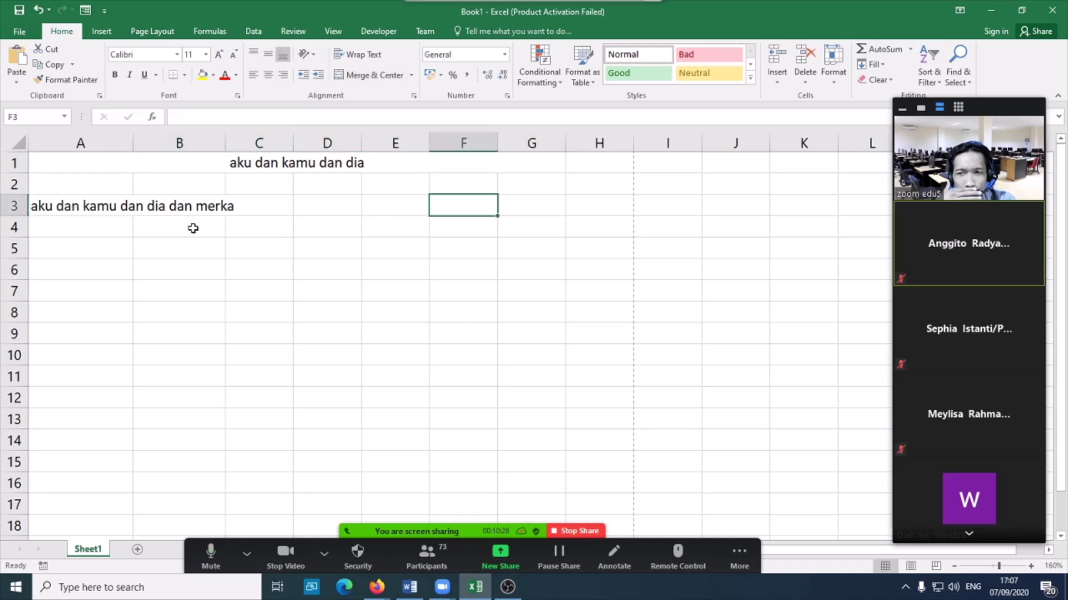
click(123, 205)
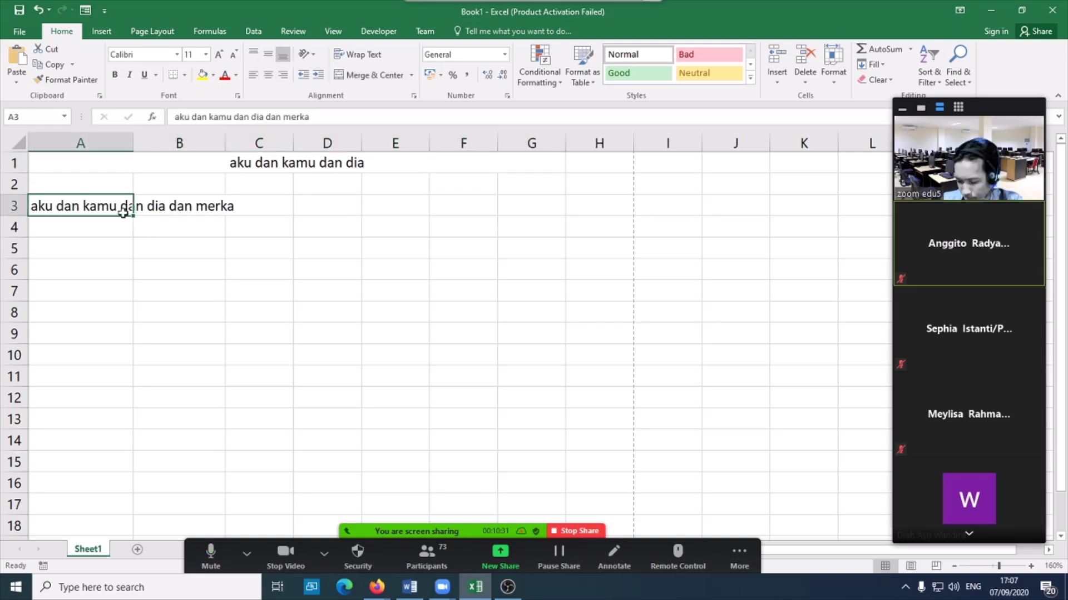
- Copy A3's sentence into A4, then reselect A3
key(ctrl+c)
click(87, 228)
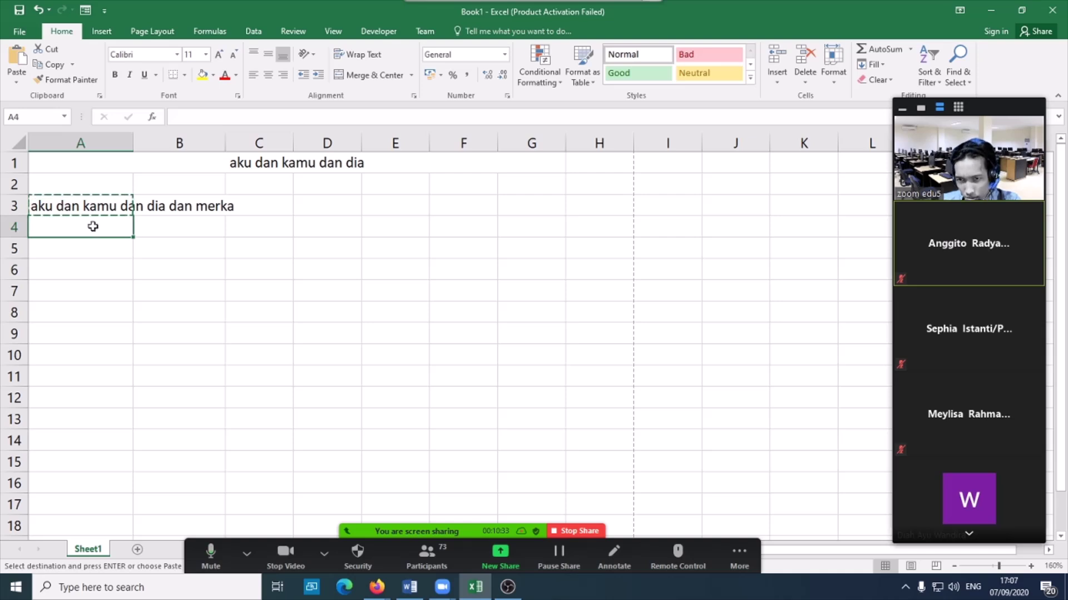
key(ctrl+v)
key(Escape)
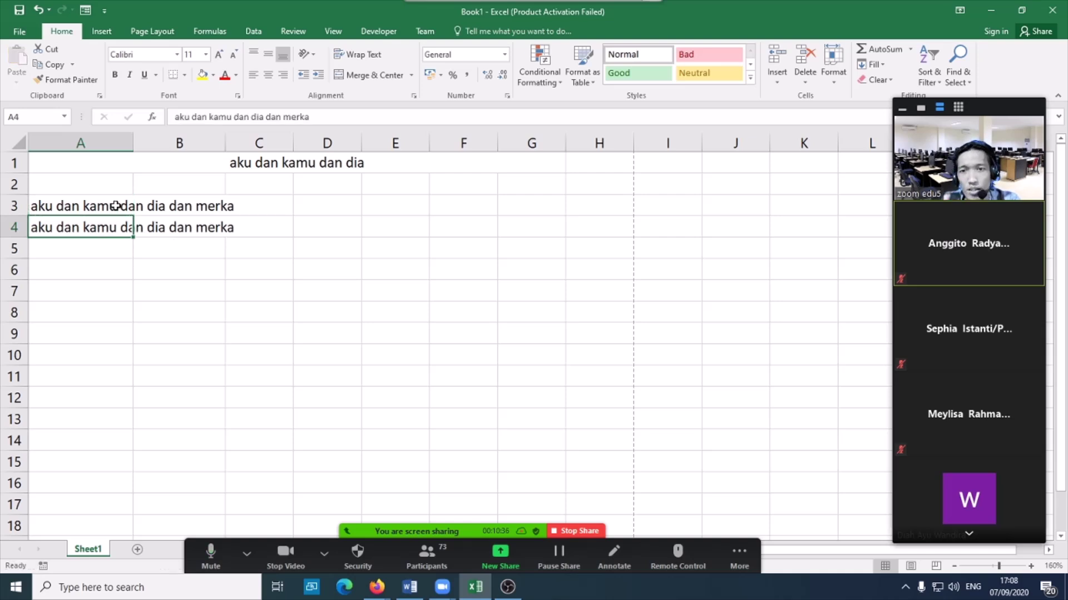
click(114, 206)
- Choose Center for both horizontal and vertical alignment of A3 in Format Cells
click(414, 95)
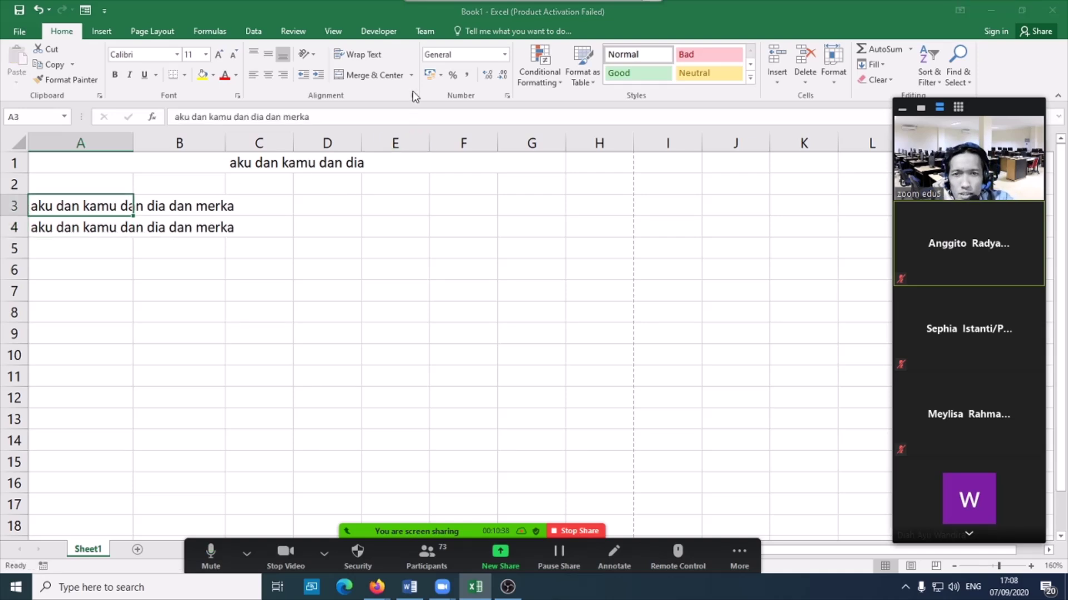
click(444, 272)
click(390, 299)
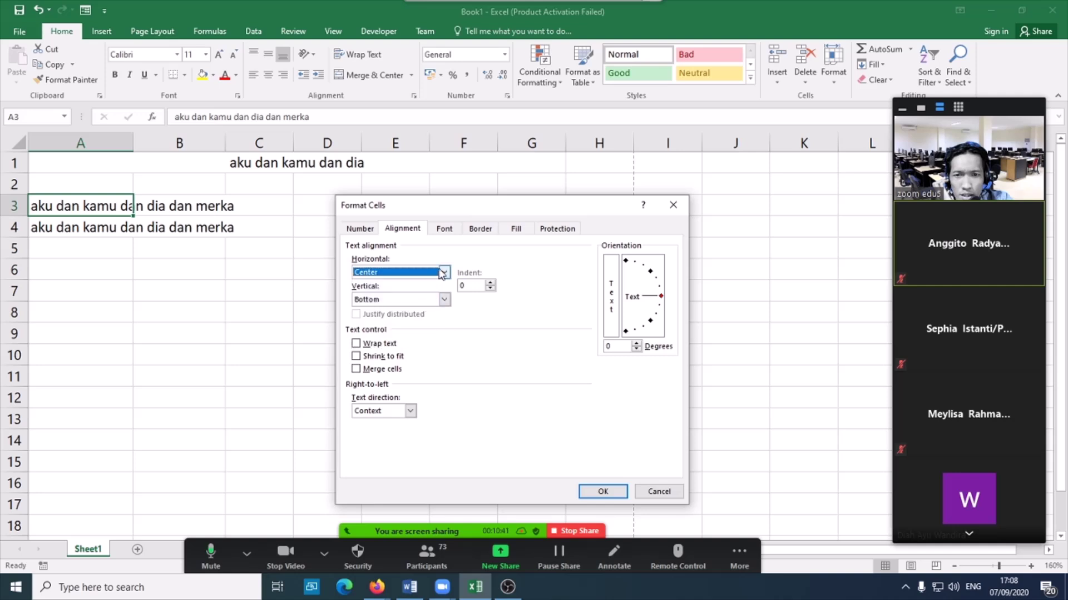
click(444, 299)
key(Up)
key(Return)
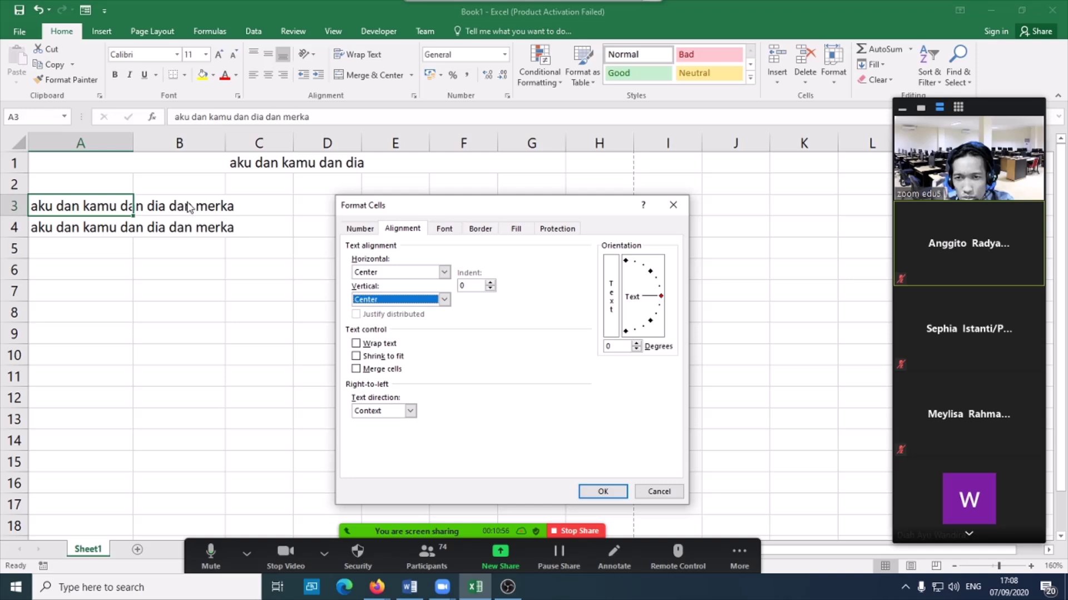
- Cancel the alignment changes, enter 'dia' in B3, and reopen A3's alignment settings
click(658, 491)
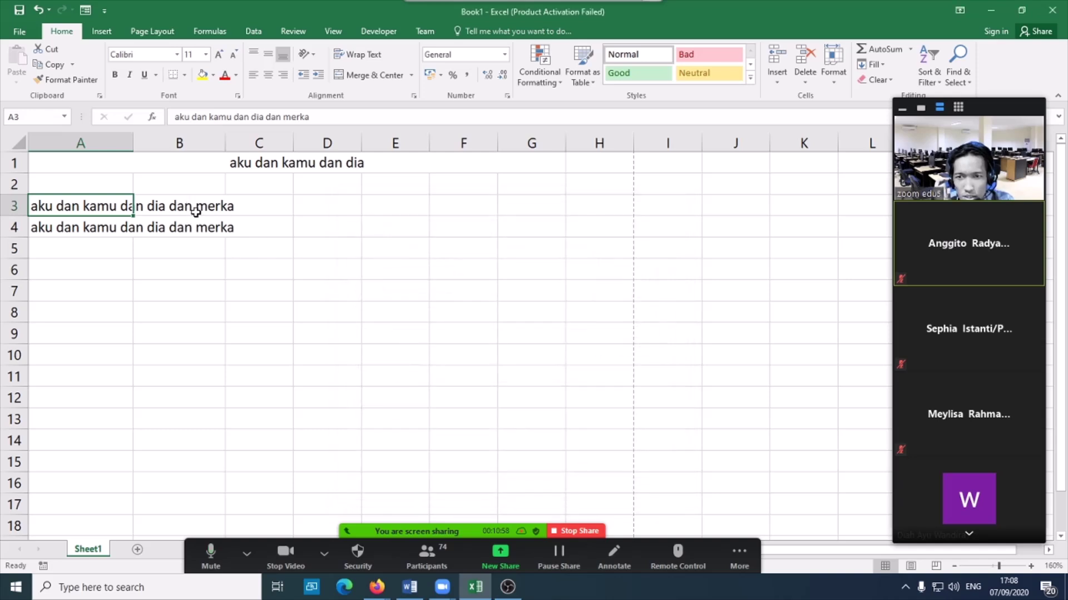
click(196, 208)
text(dia)
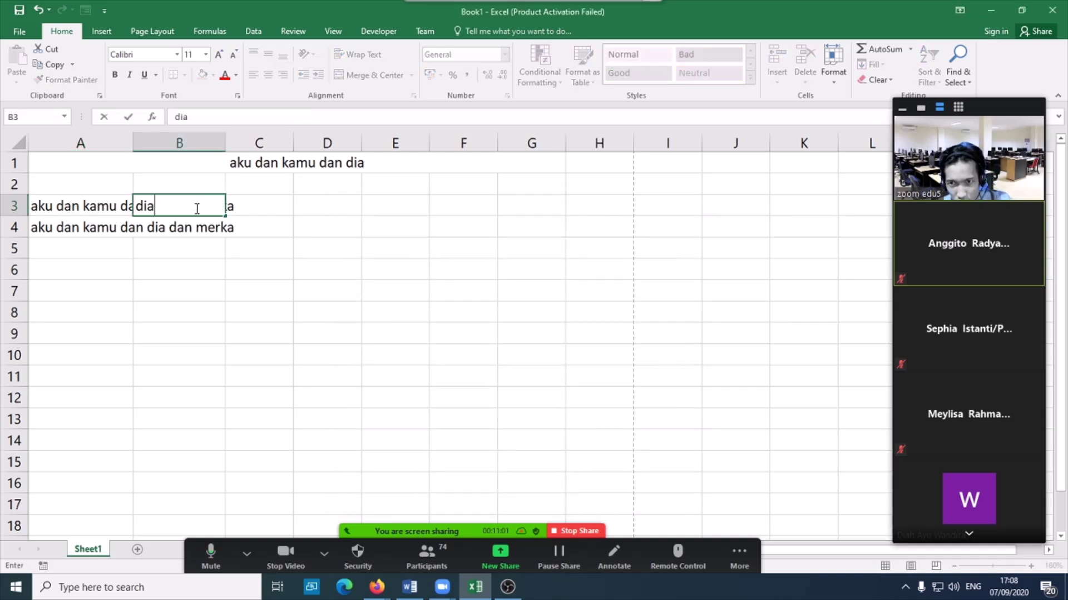
key(Return)
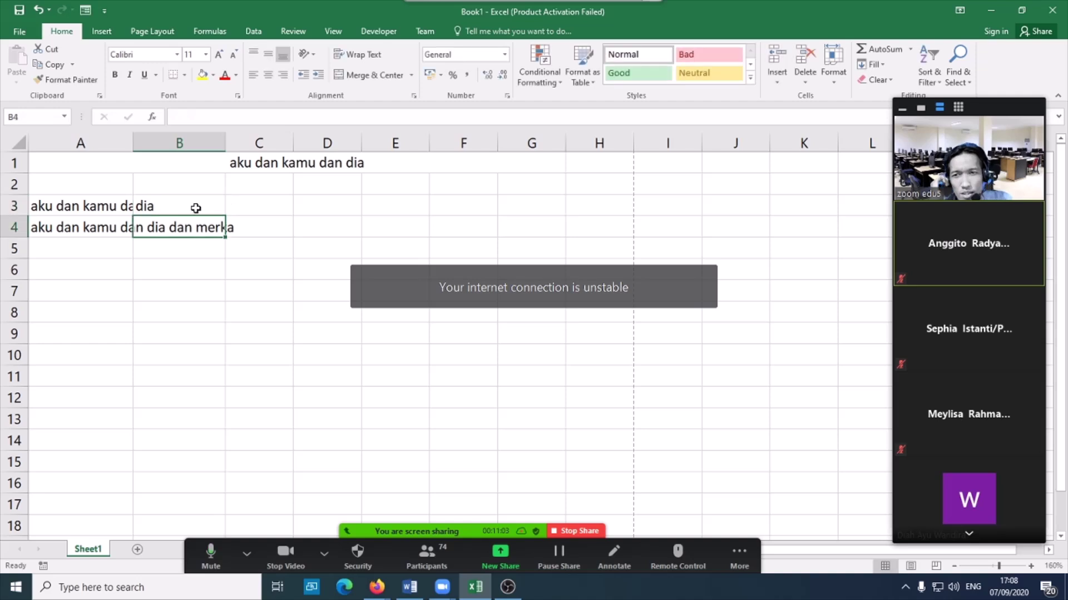
click(81, 207)
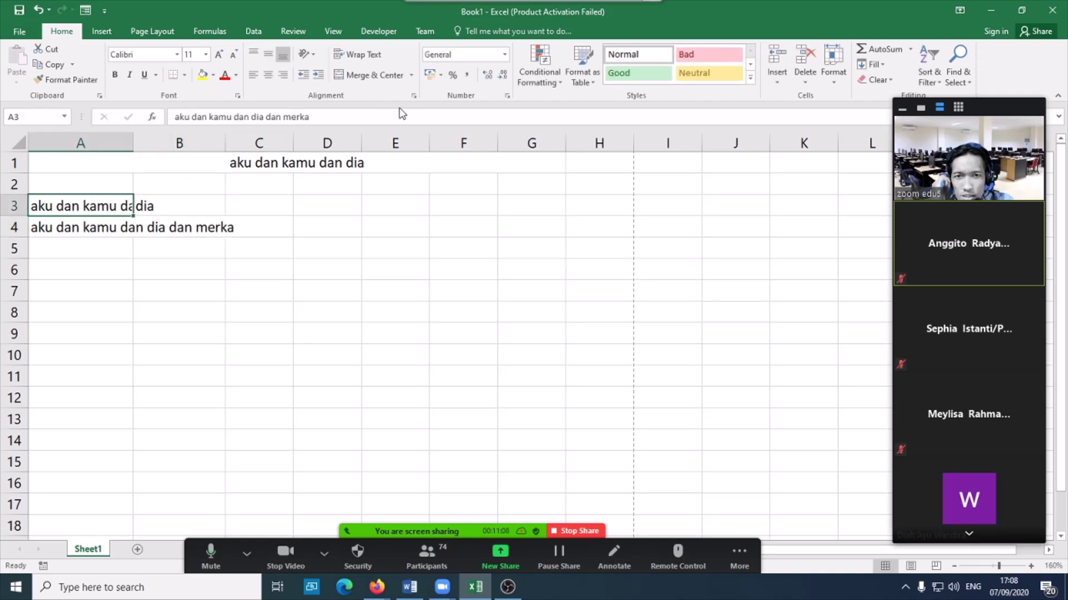
click(413, 97)
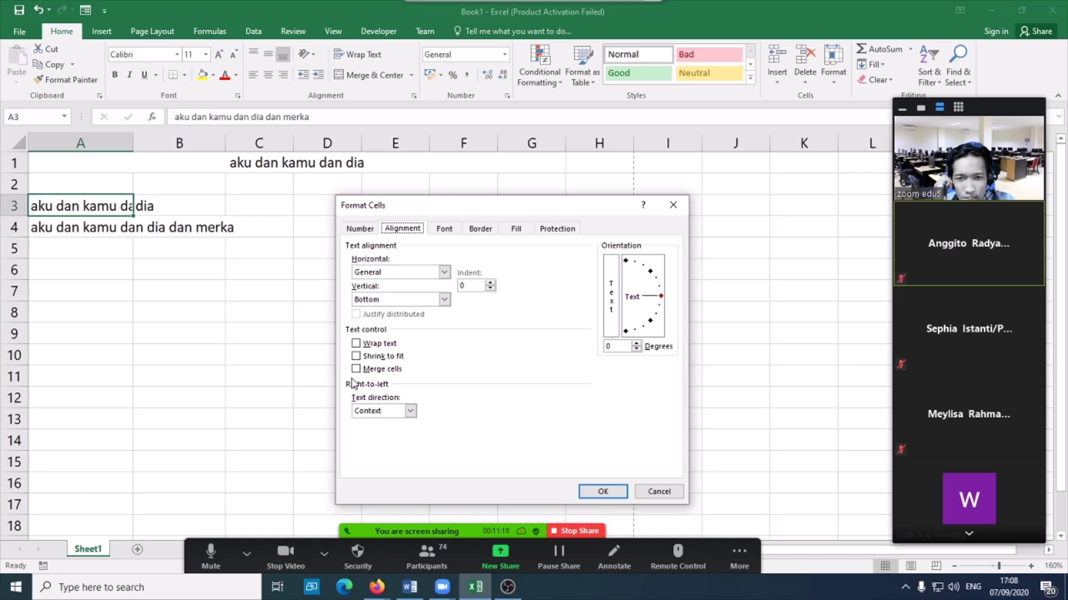
- Turn on Shrink to fit for A3, then narrow column A
click(356, 356)
click(592, 493)
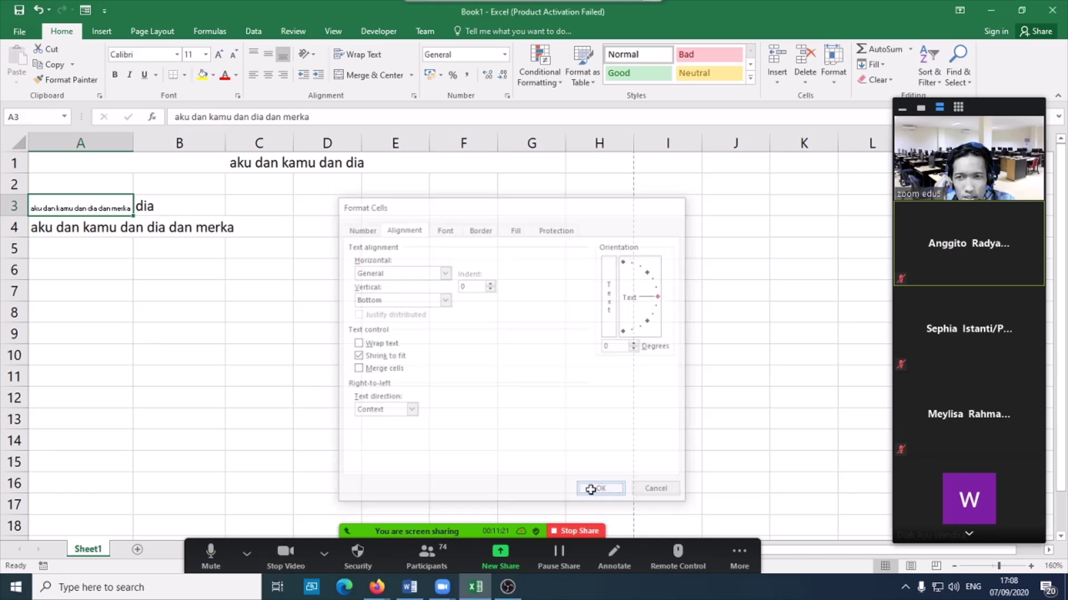
ctrl+scroll(80, 217, up, 9)
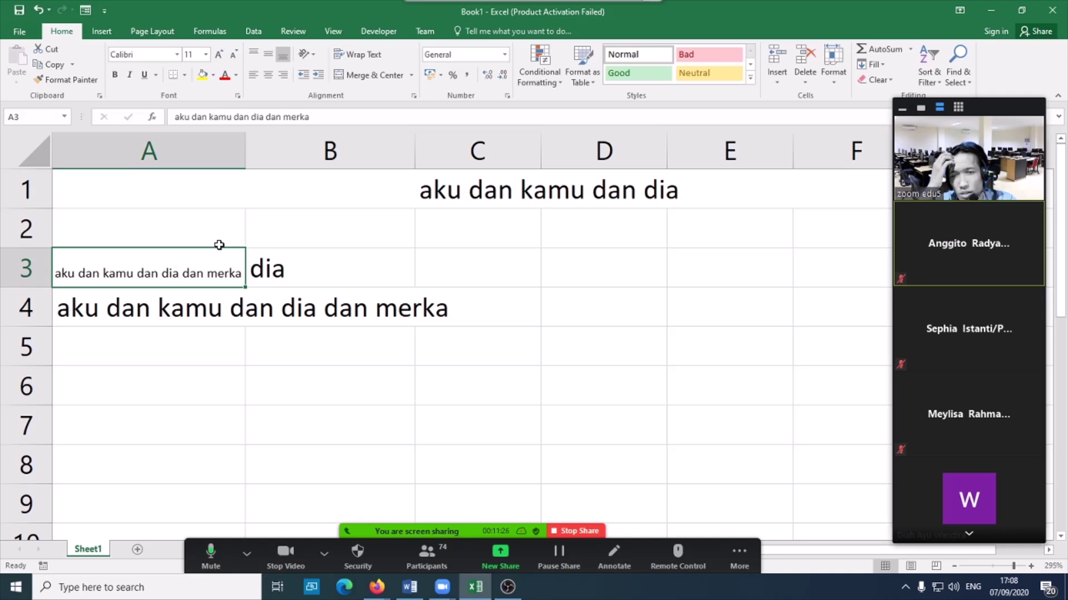
drag(250, 153, 195, 156)
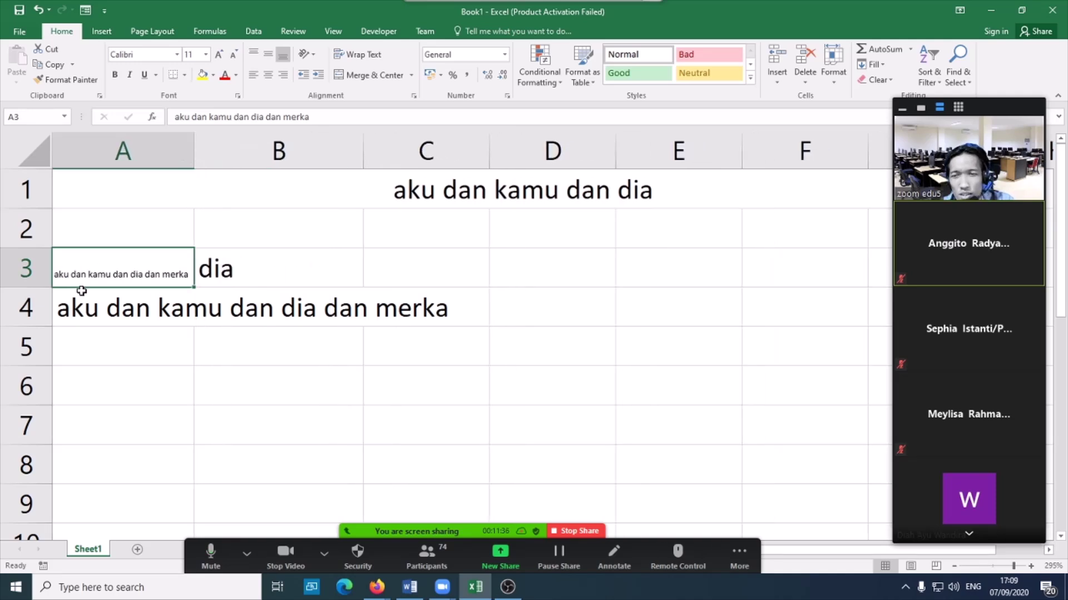
click(203, 155)
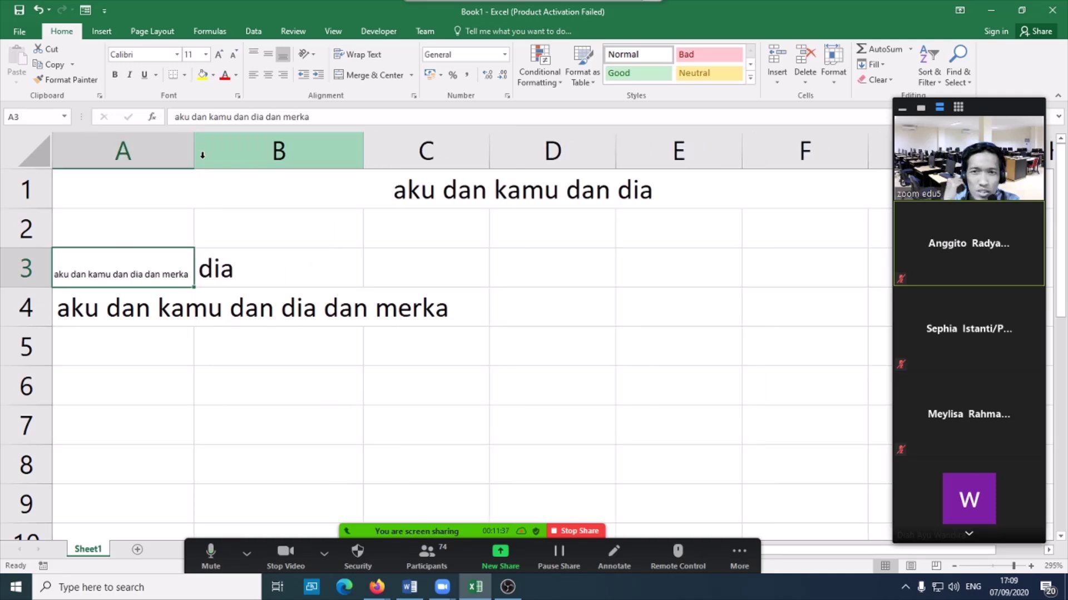
- Middle-align A3's text vertically, then select A4
click(268, 55)
click(157, 345)
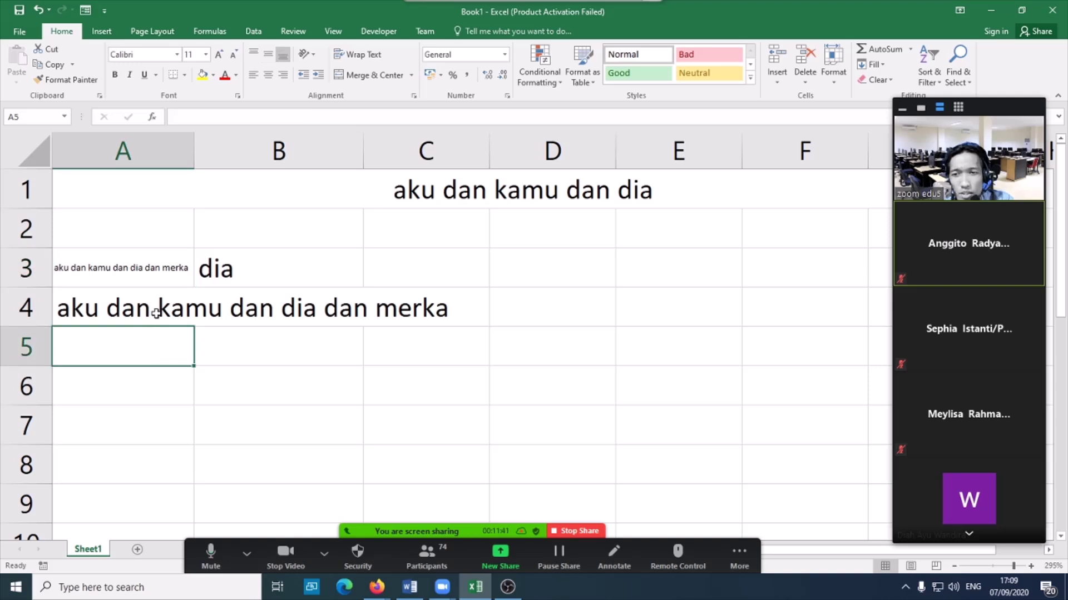
click(155, 315)
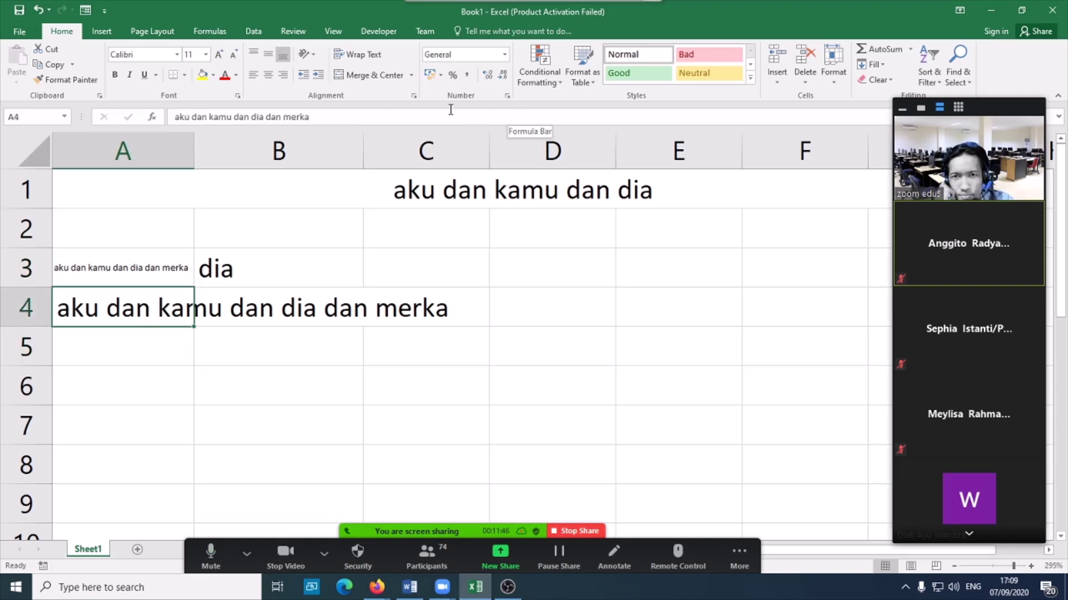
- Give A4 Center horizontal and vertical alignment with Wrap text turned on
click(414, 95)
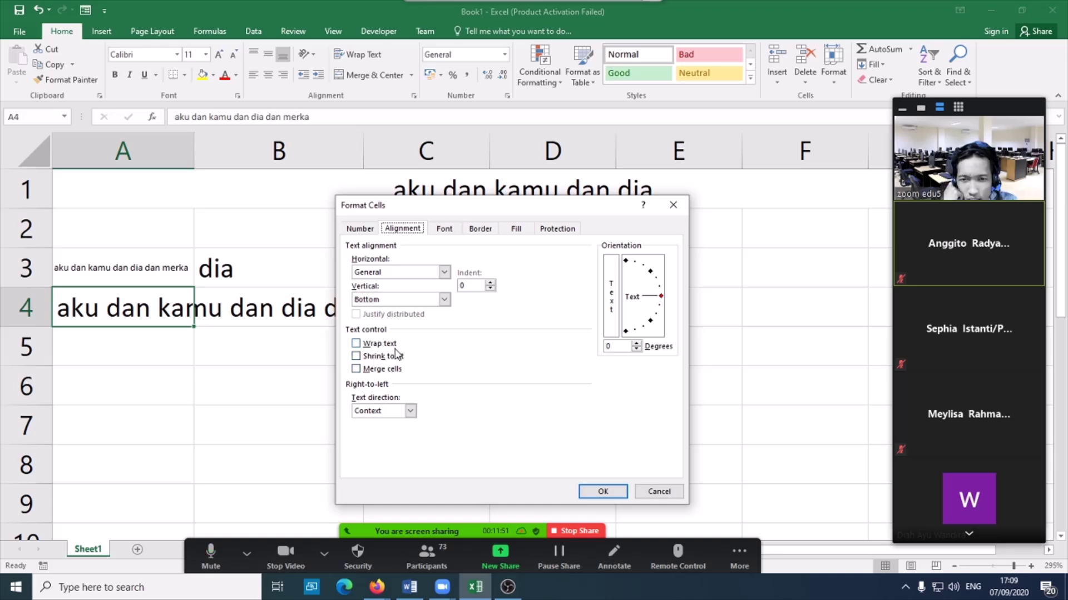
click(443, 272)
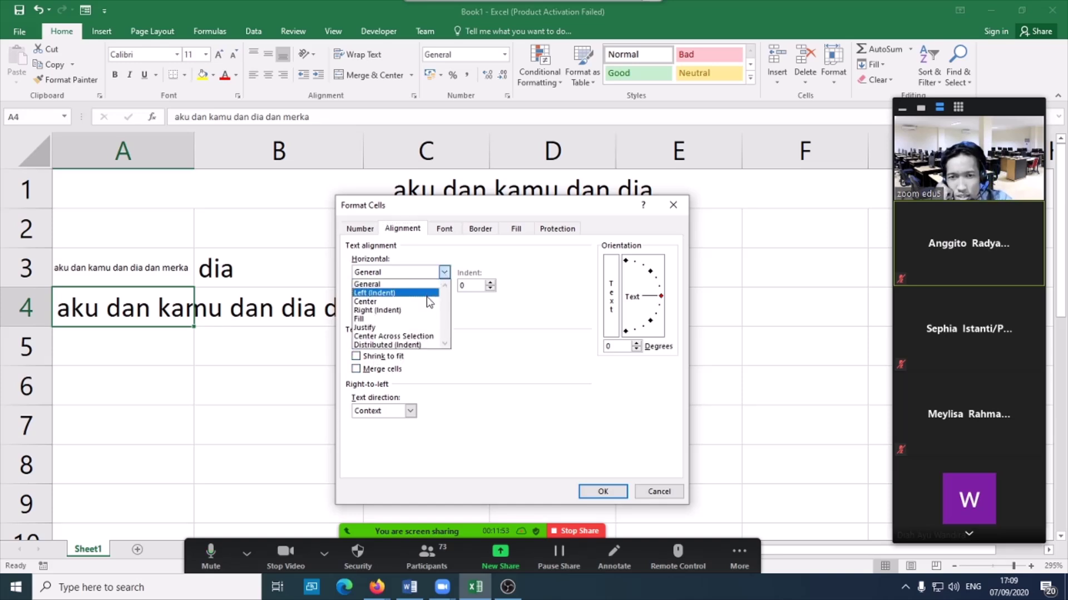
click(422, 299)
click(444, 299)
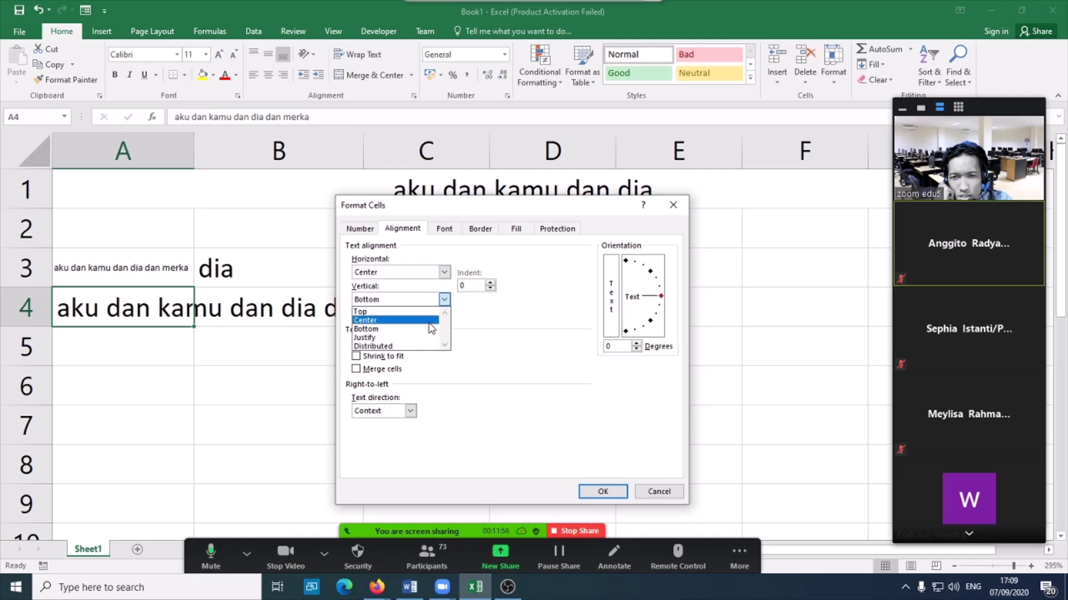
click(430, 320)
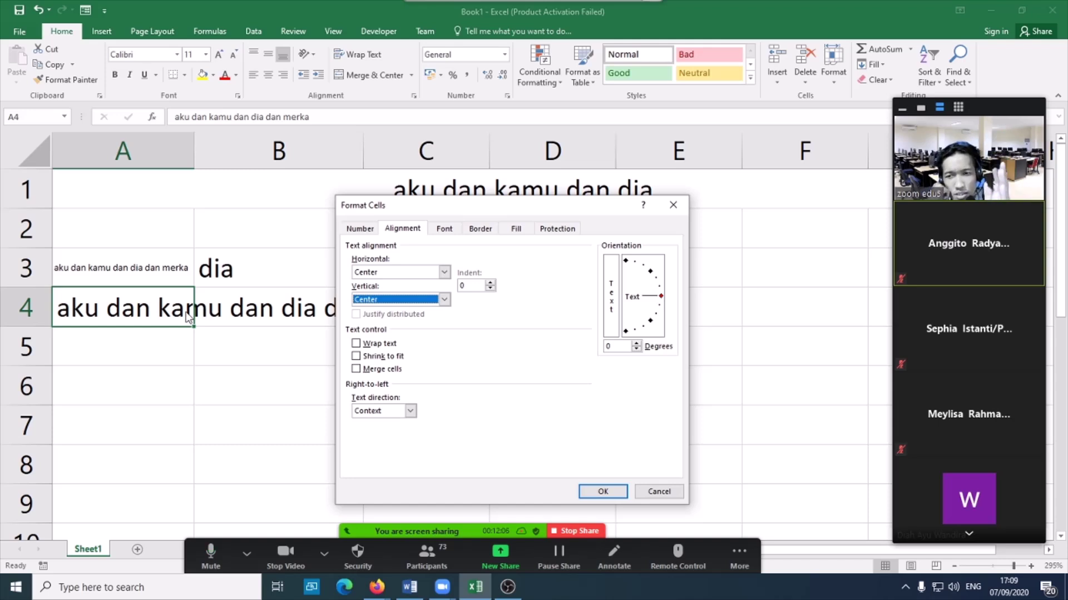
click(356, 344)
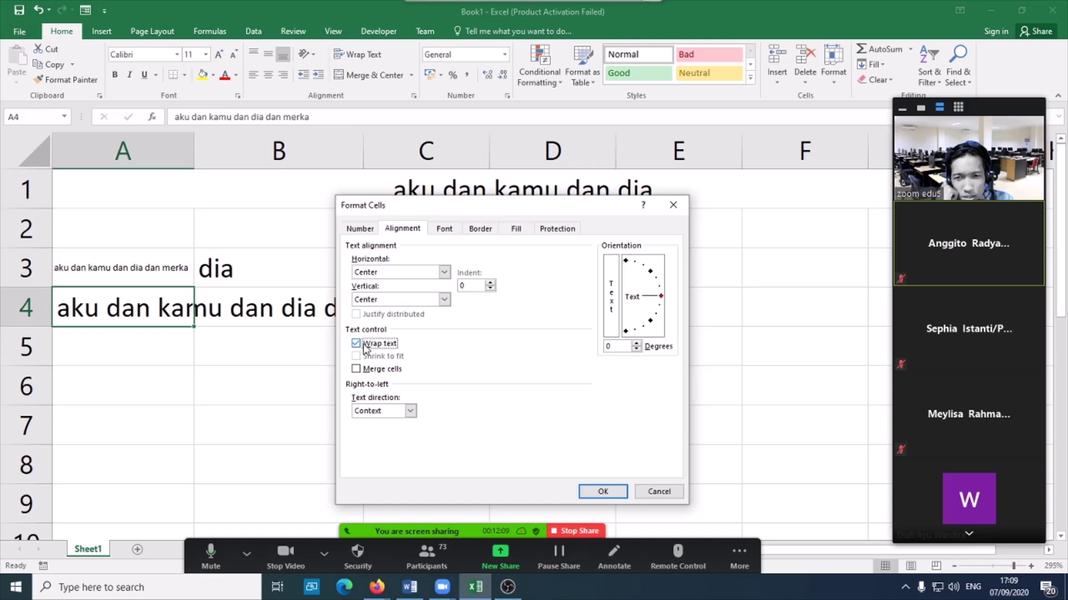
click(603, 492)
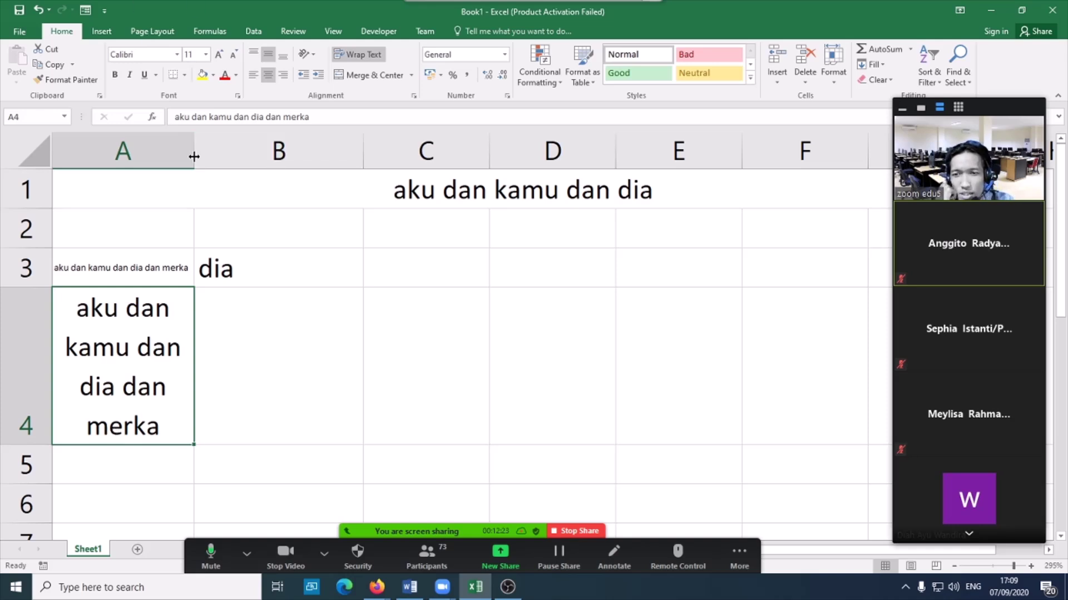
- Resize column A to about 14 characters wide, then select B3
drag(194, 156, 221, 159)
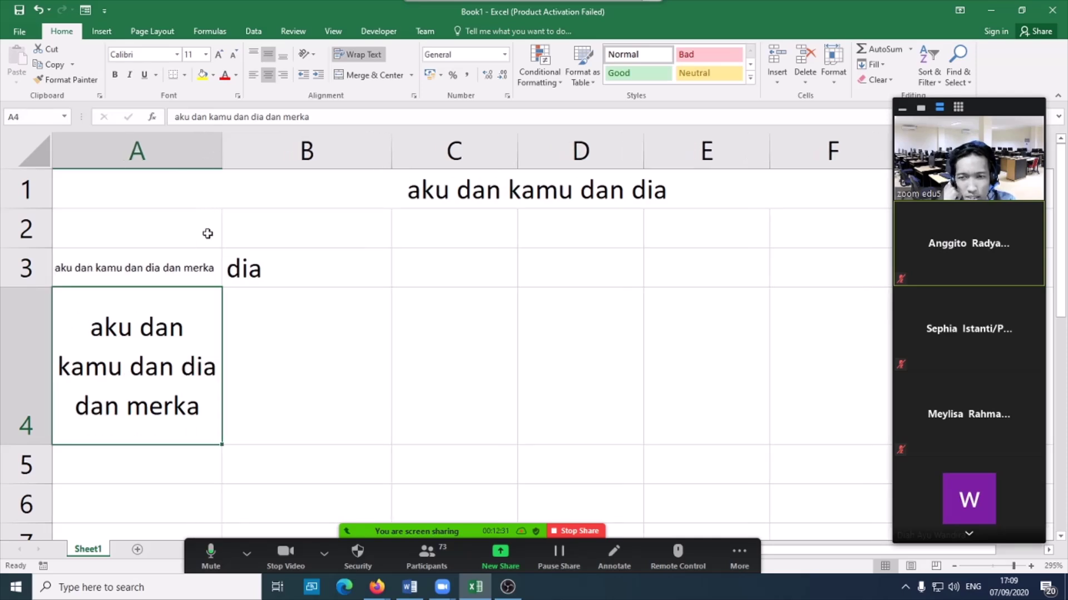
mouse_move(221, 152)
mouse_down()
mouse_move(284, 161)
mouse_move(255, 148)
mouse_move(213, 165)
mouse_up()
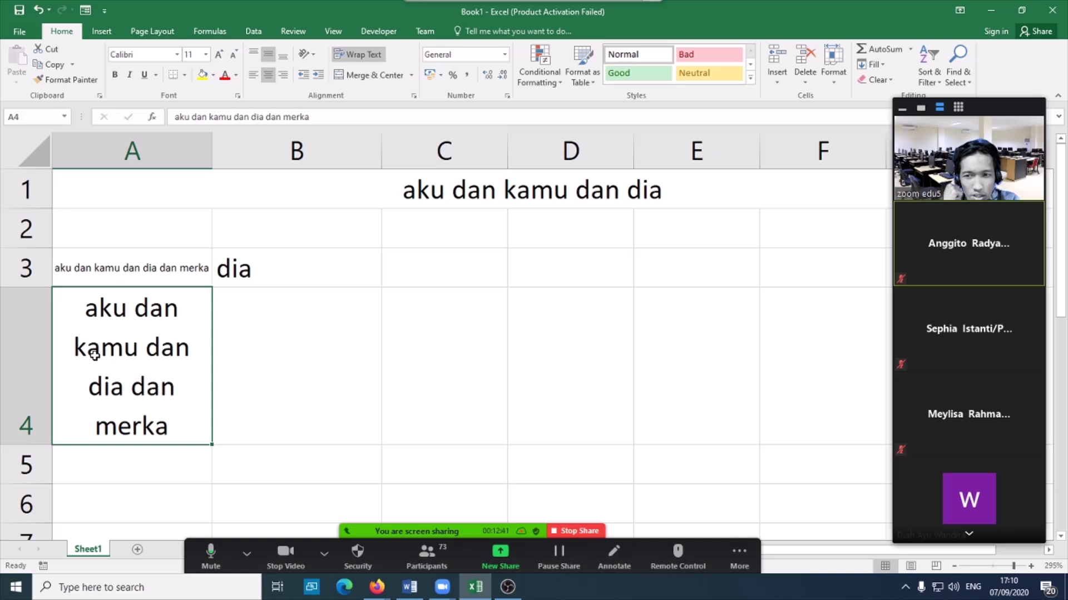
click(359, 283)
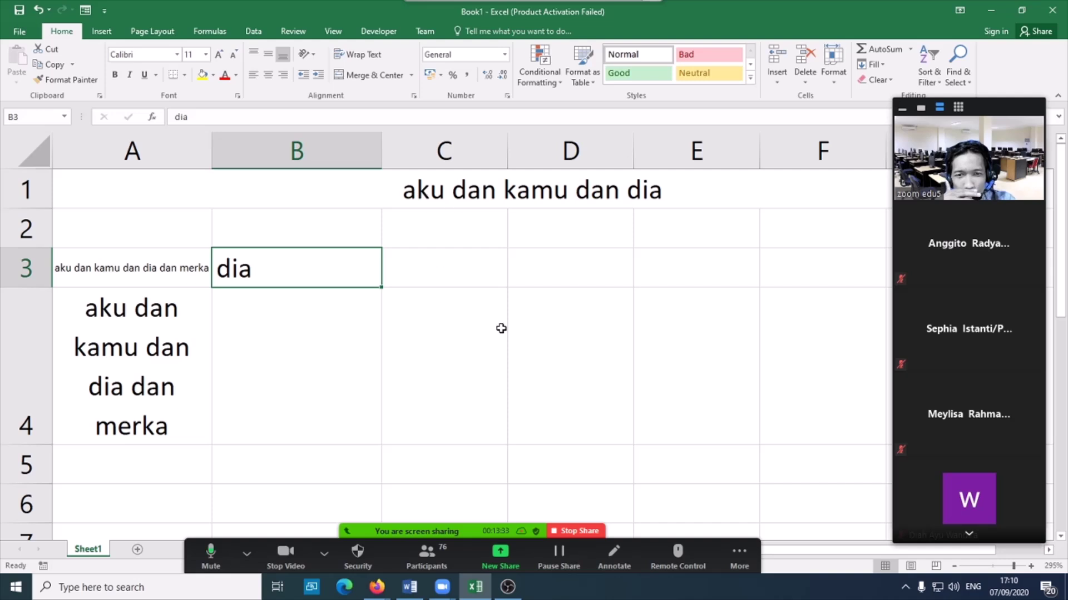
click(488, 400)
click(610, 350)
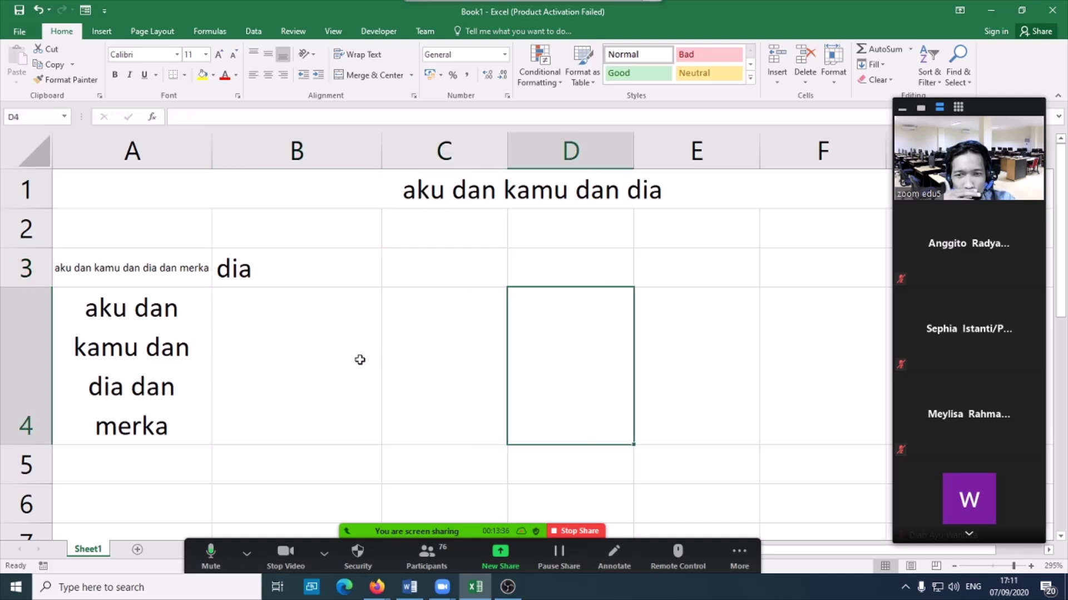
click(360, 360)
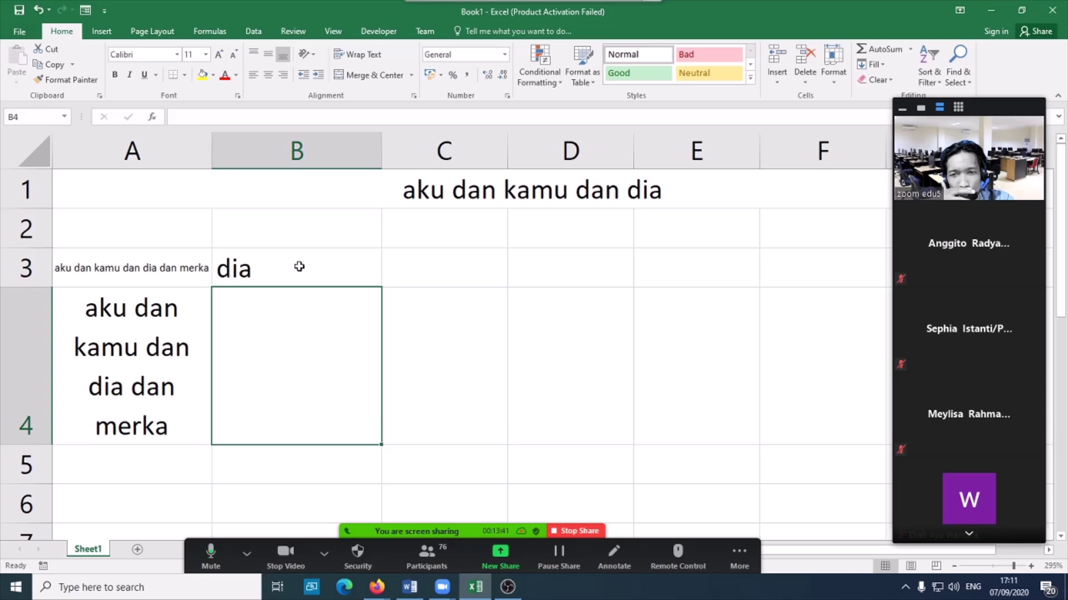
drag(124, 262, 733, 386)
scroll(733, 386, down, 2)
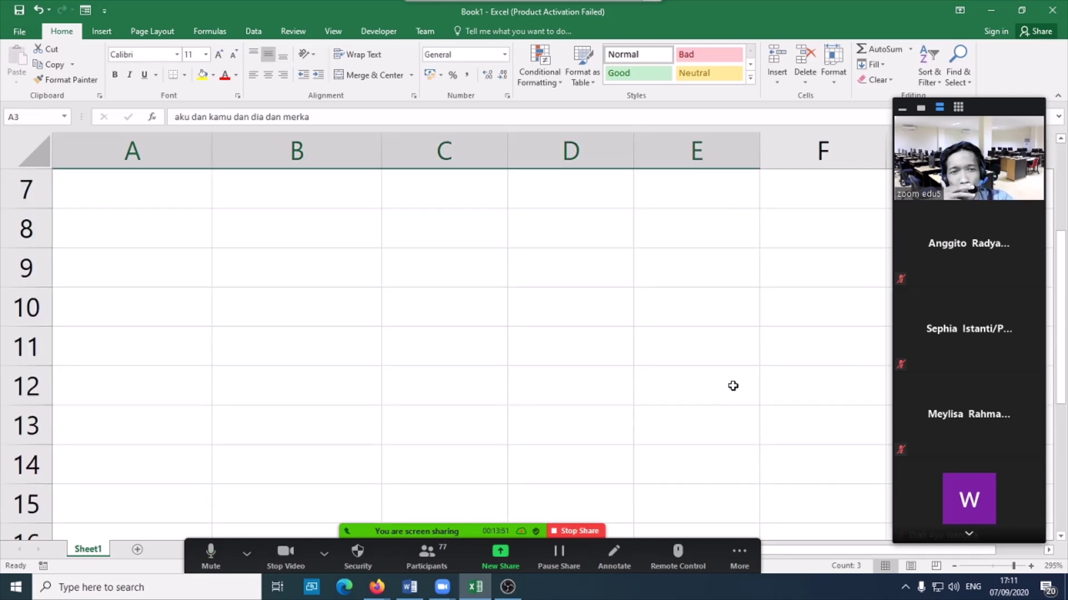
scroll(733, 386, up, 2)
click(575, 367)
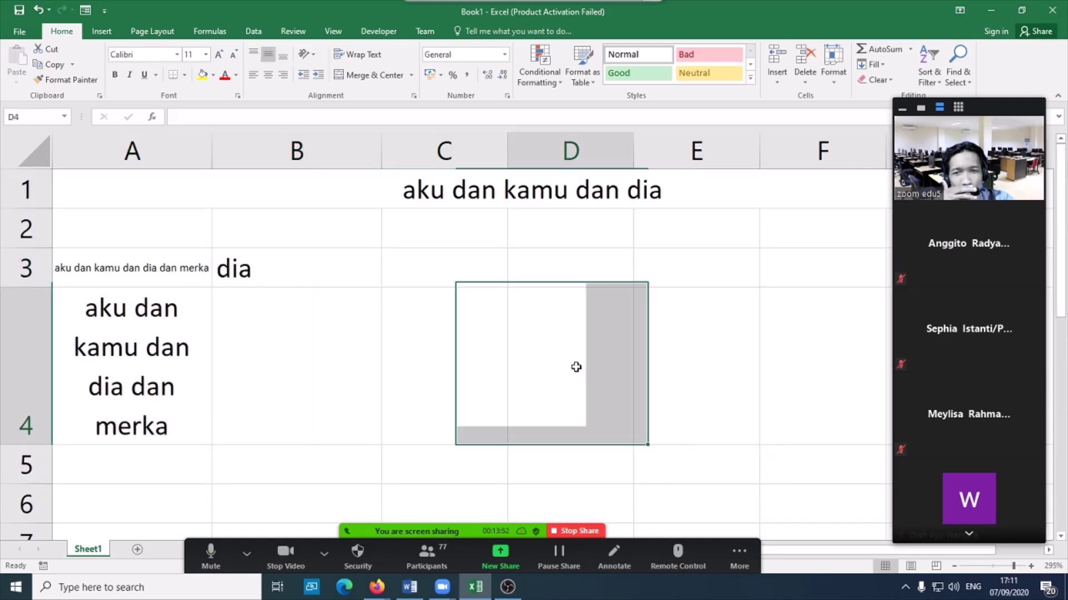
click(284, 267)
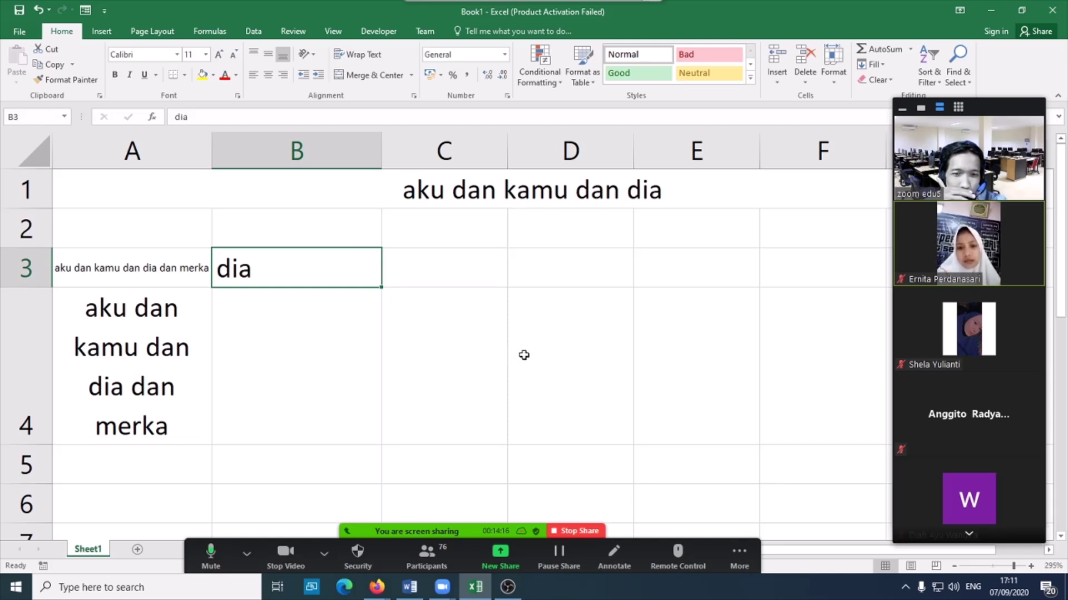
drag(479, 353, 285, 388)
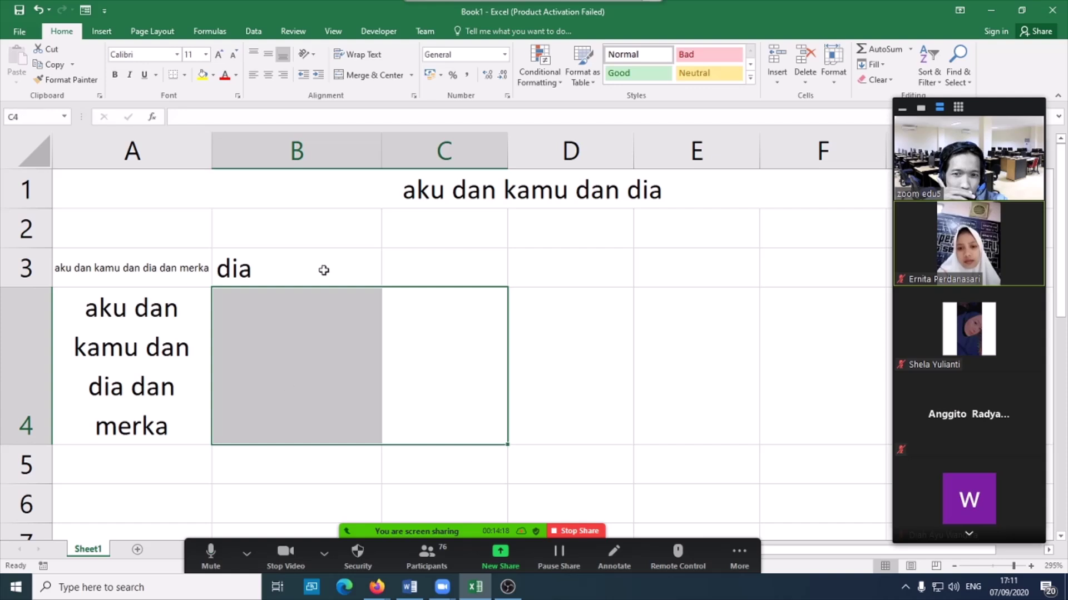
click(324, 268)
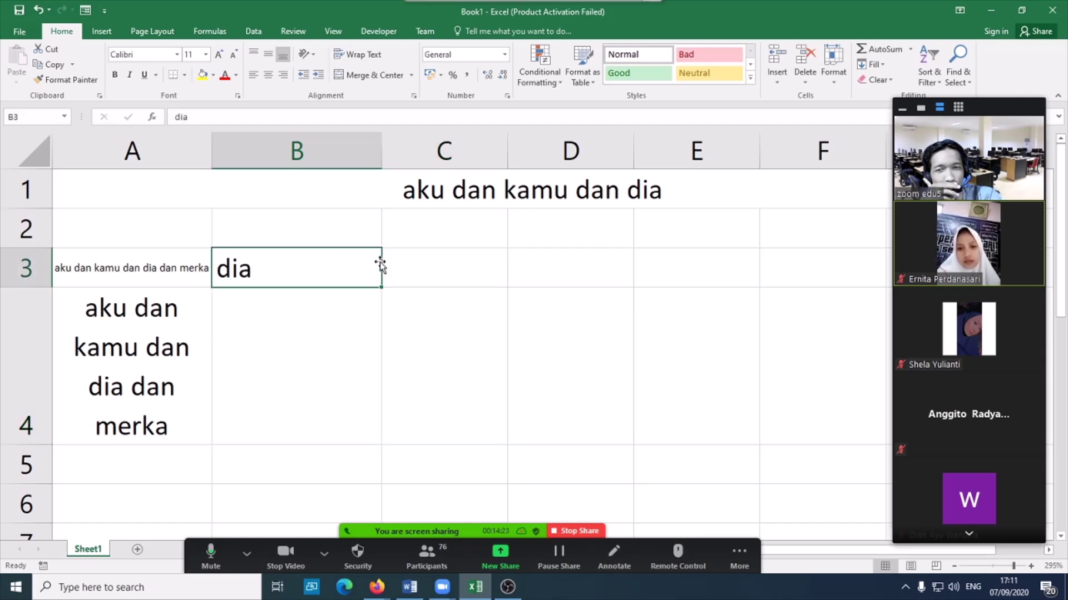
- Move 'dia' from B3 to C3, trying D4 along the way
drag(380, 265, 520, 362)
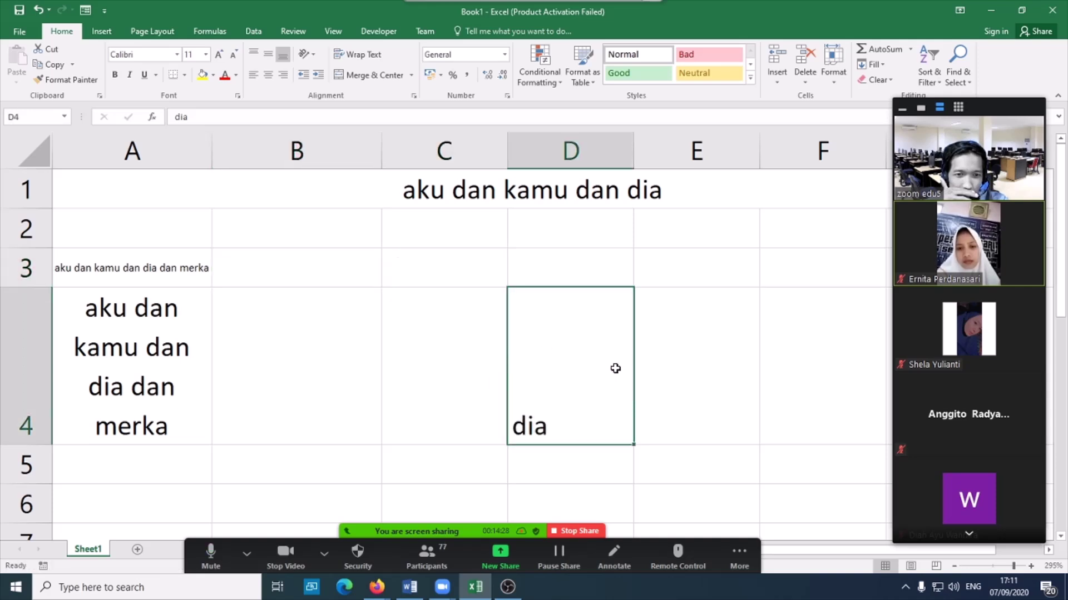
drag(634, 361, 505, 276)
drag(382, 274, 422, 268)
- Trial-move the A3:A4 sentence cells to other columns, then undo to keep them in column A
drag(191, 267, 602, 344)
drag(460, 267, 534, 384)
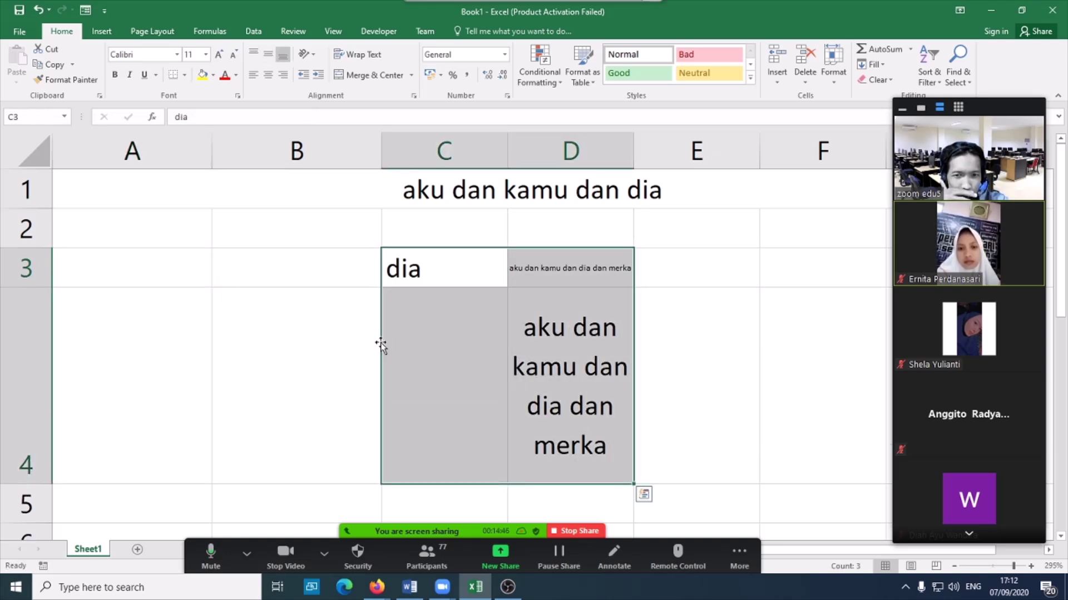
drag(381, 344, 61, 349)
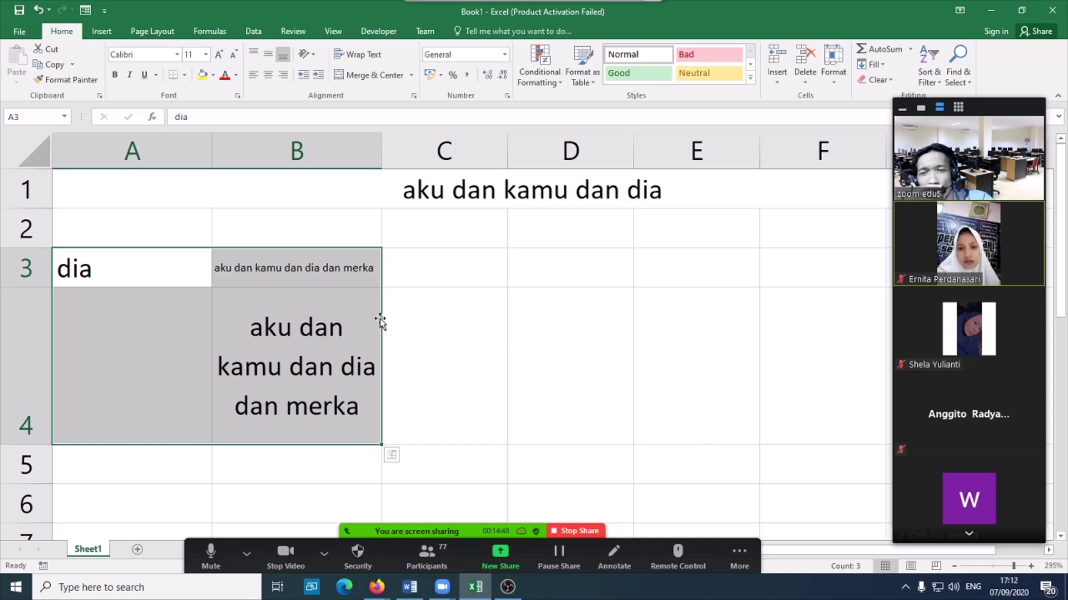
click(38, 10)
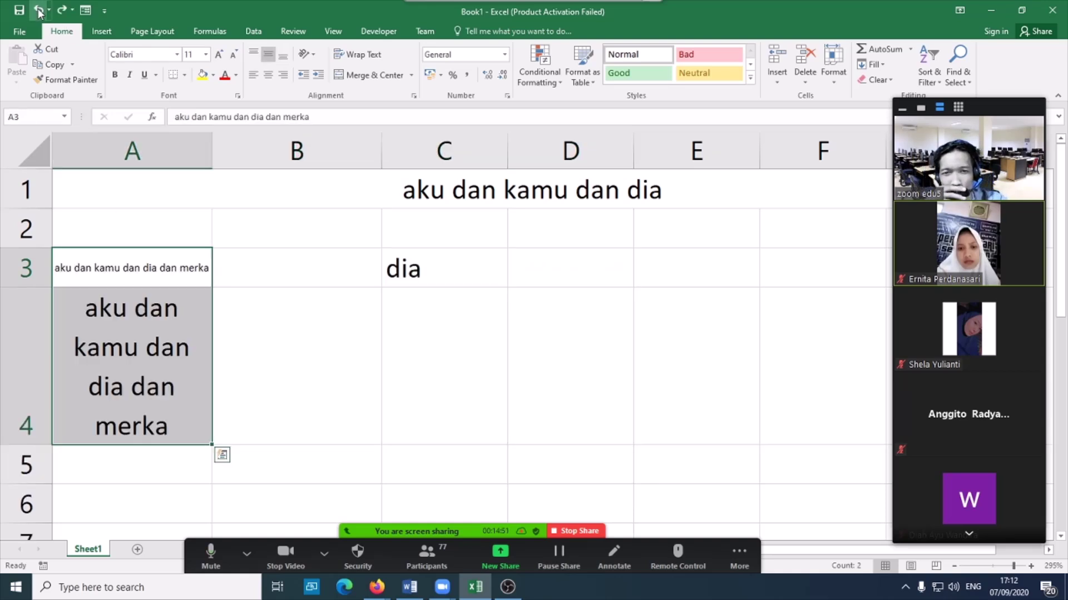
- Fill 'dia' from C3 down column C to C12 using the fill handle
click(406, 261)
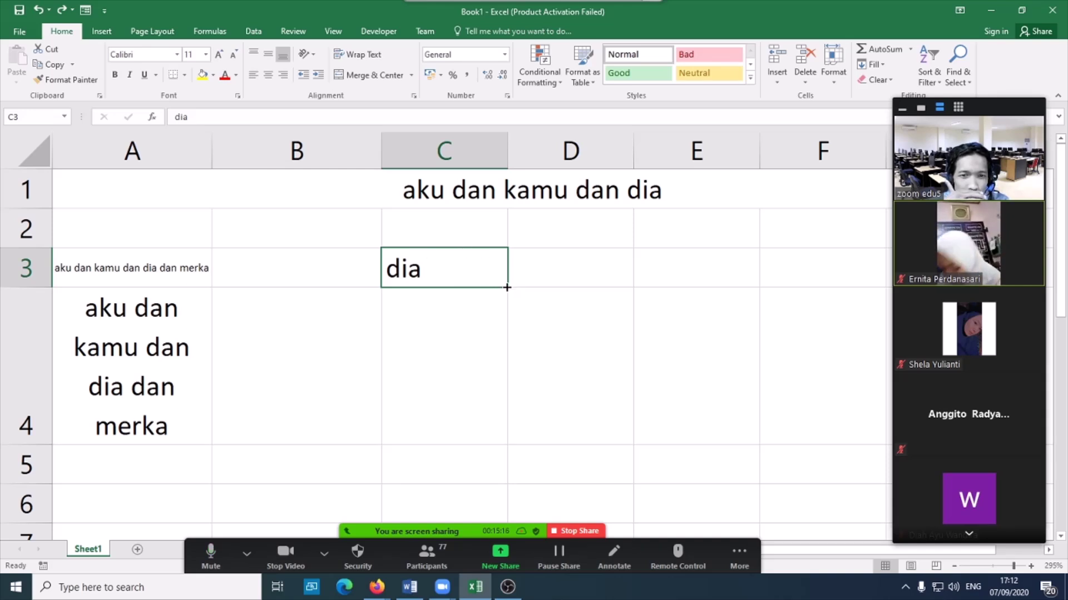
drag(507, 288, 494, 369)
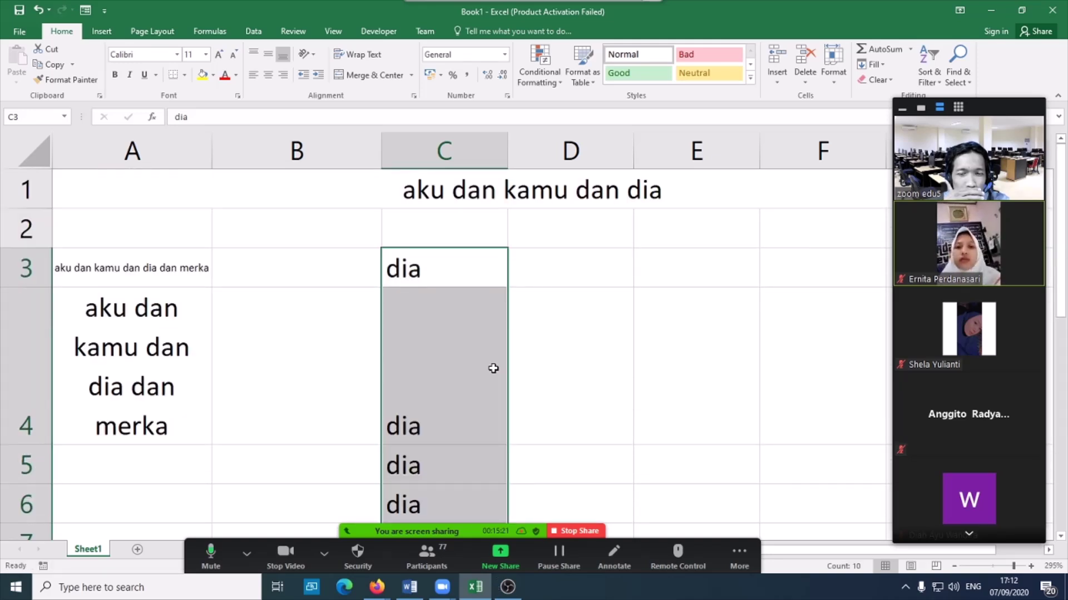
scroll(493, 369, down, 2)
scroll(493, 368, up, 2)
scroll(494, 368, down, 3)
scroll(493, 368, up, 1)
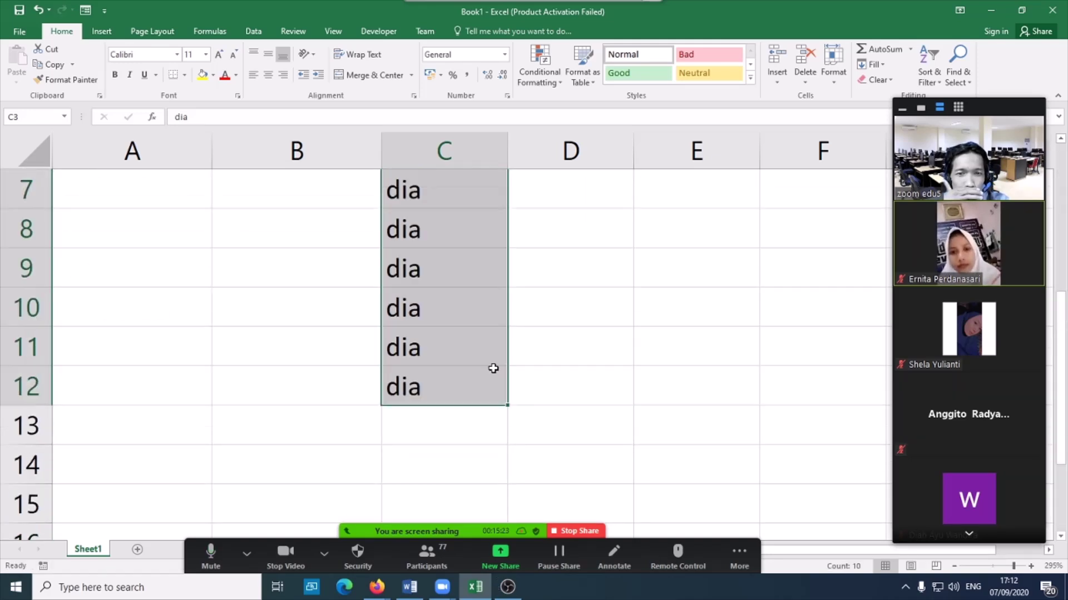
click(453, 253)
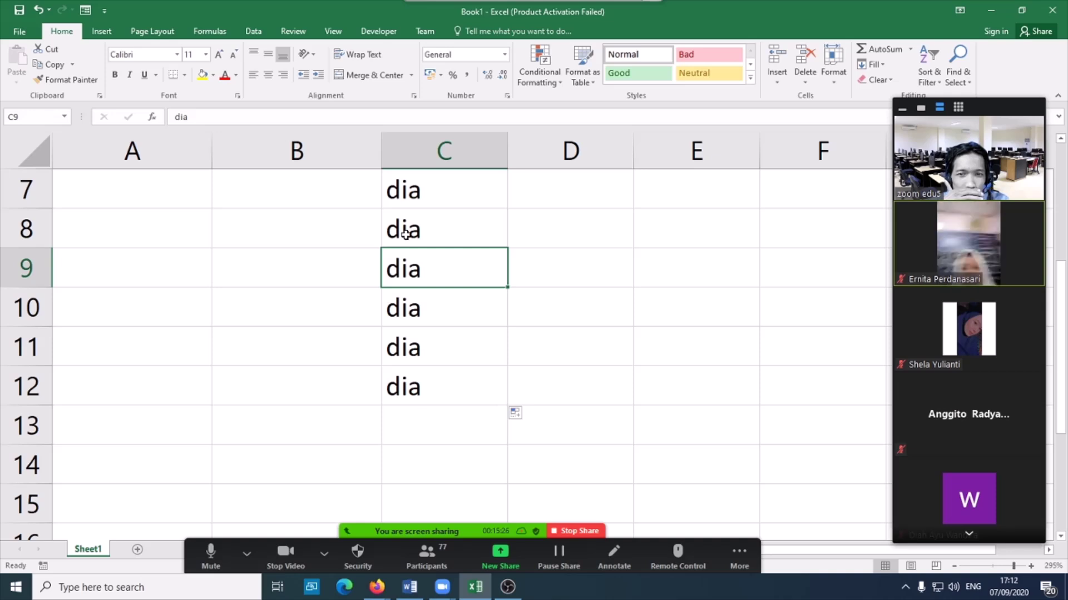
click(474, 326)
click(457, 397)
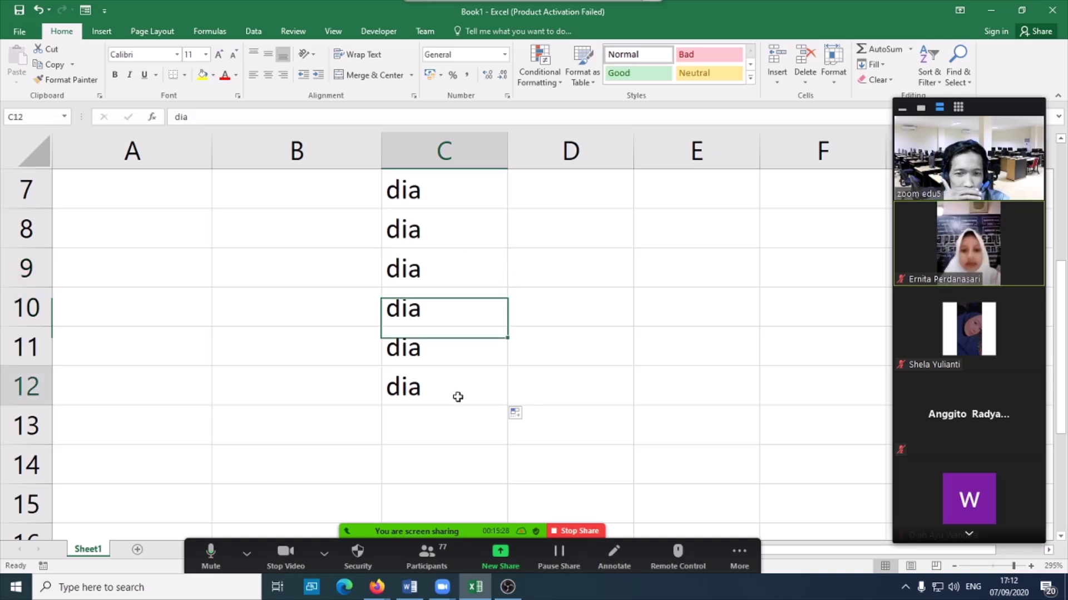
- Enter the number 1 in cell A5
drag(508, 406, 508, 489)
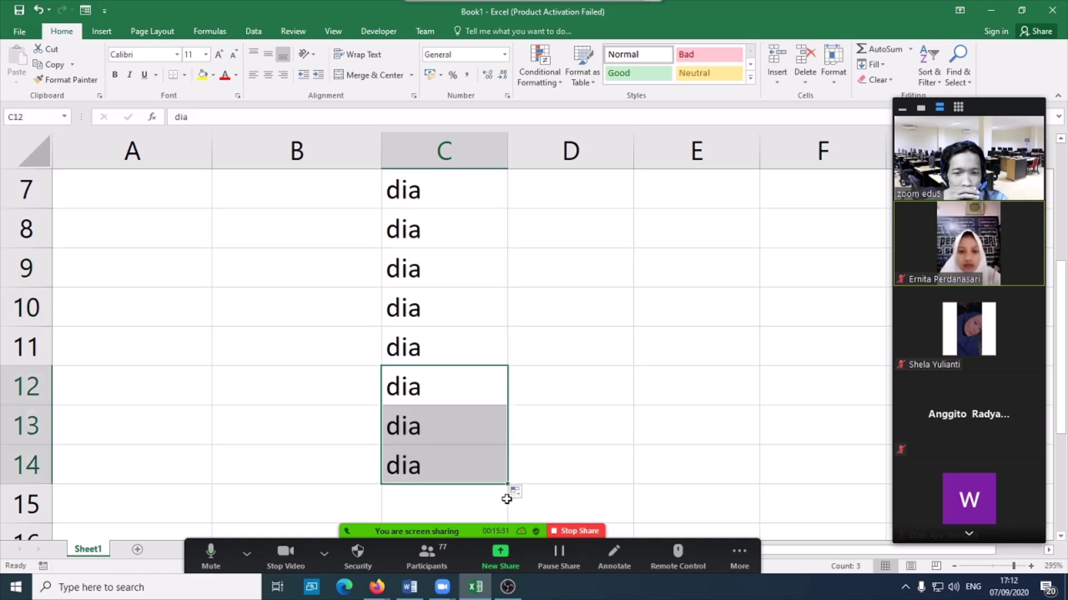
scroll(484, 412, up, 2)
scroll(483, 412, down, 3)
scroll(483, 412, up, 3)
scroll(255, 465, down, 4)
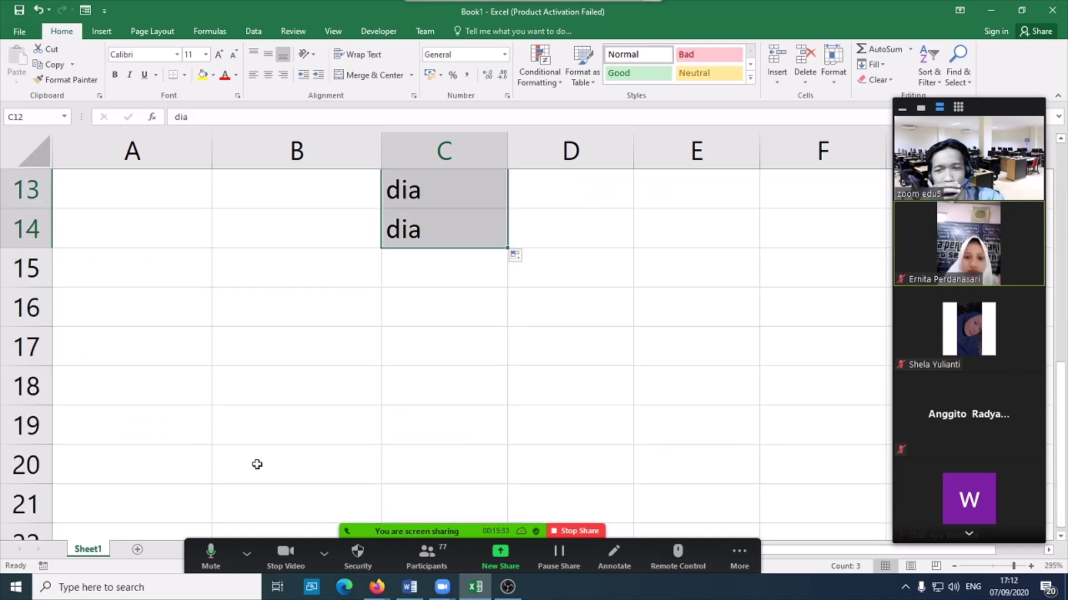
scroll(193, 365, up, 3)
click(154, 353)
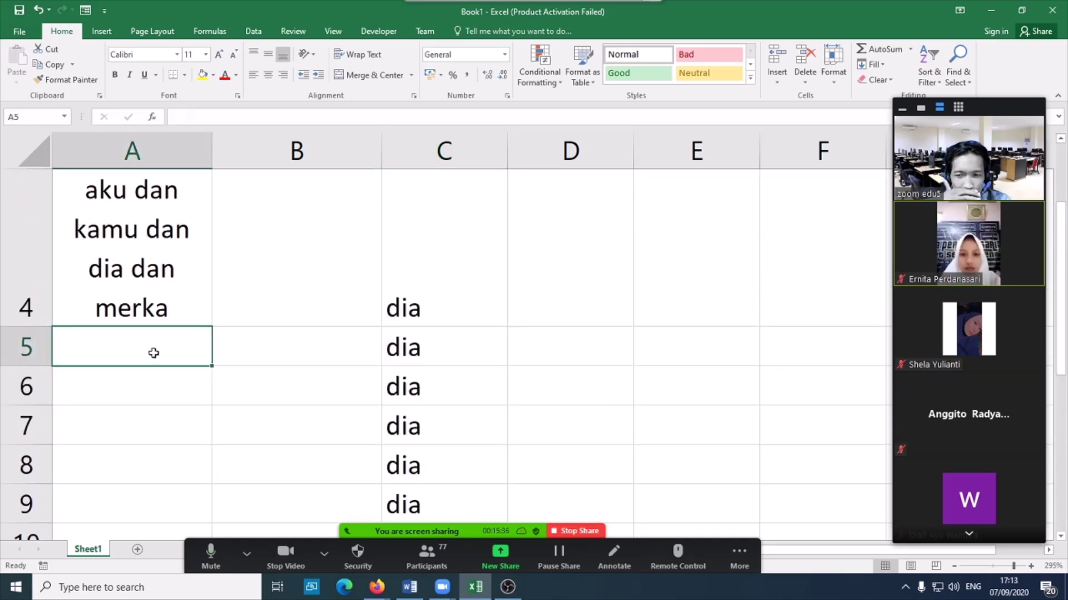
text(1)
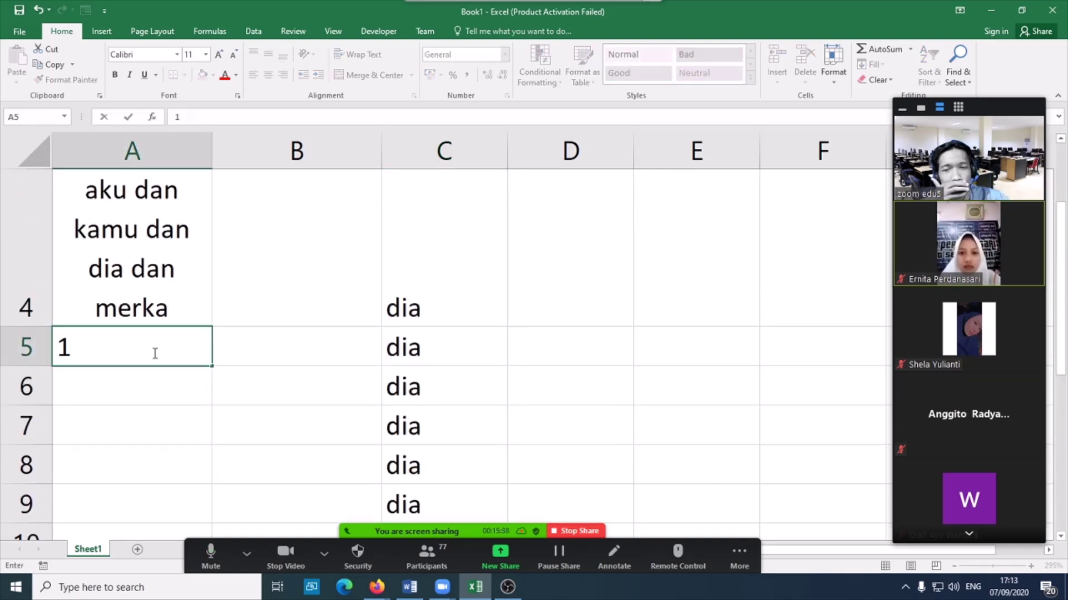
click(155, 414)
- Fill A5:A9 with the series 1 to 5, undoing and redoing the fill once
click(170, 347)
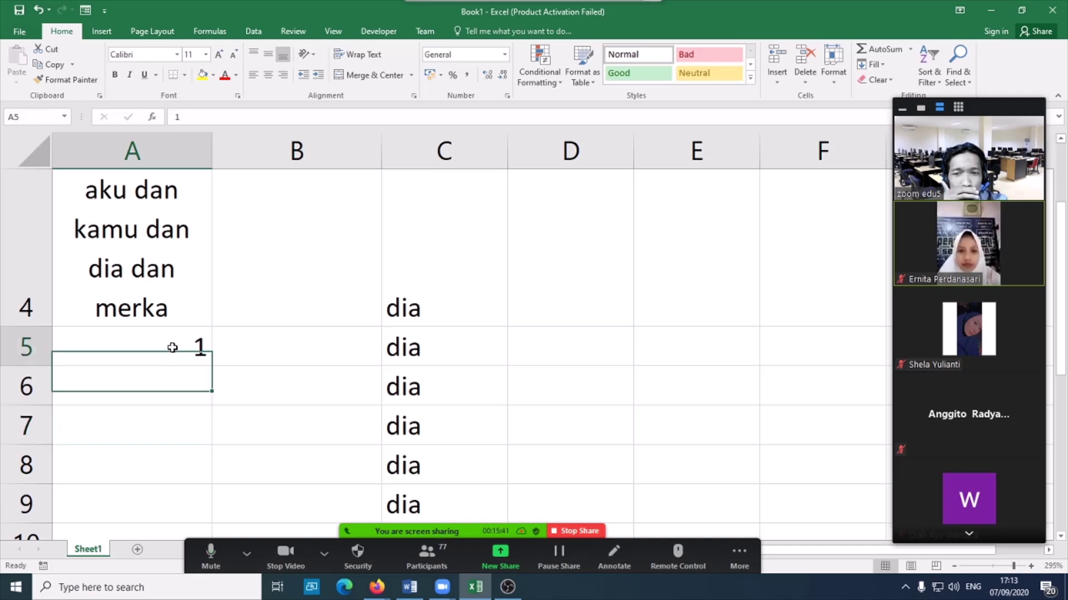
drag(218, 357, 214, 517)
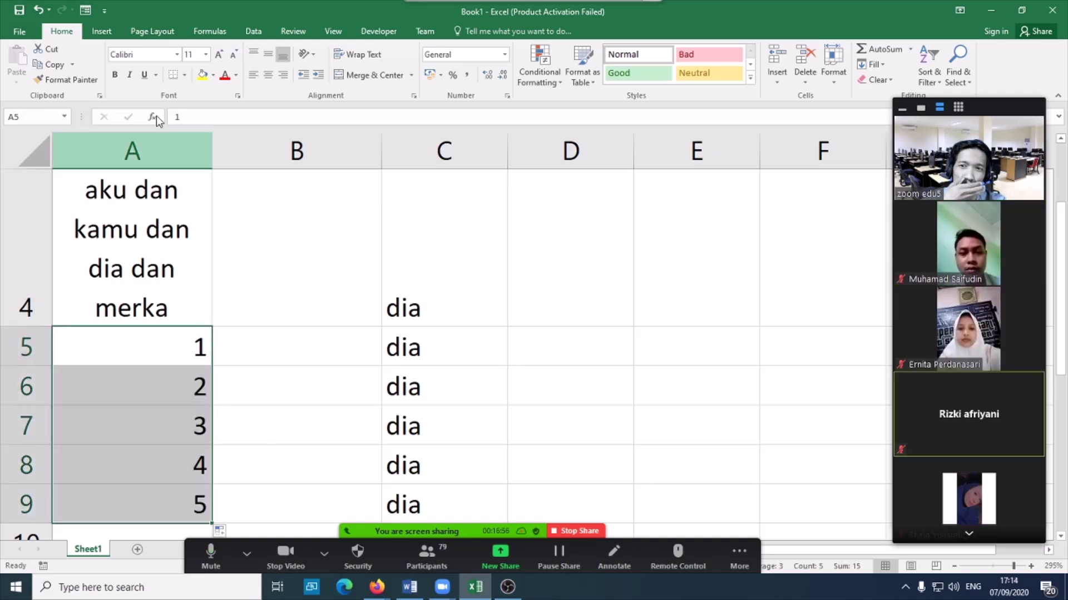
click(37, 9)
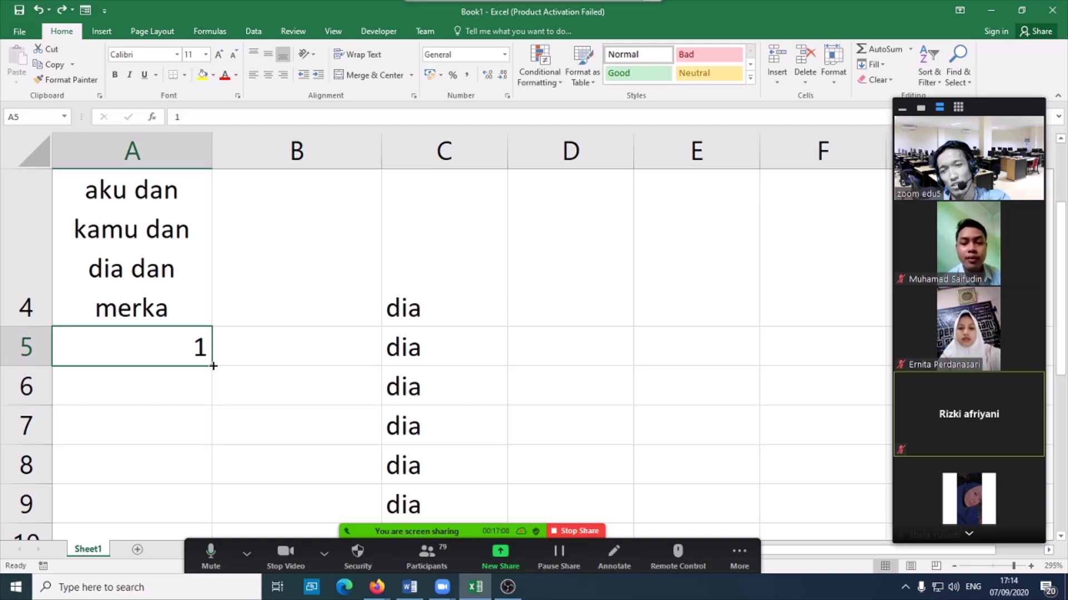
drag(214, 365, 232, 497)
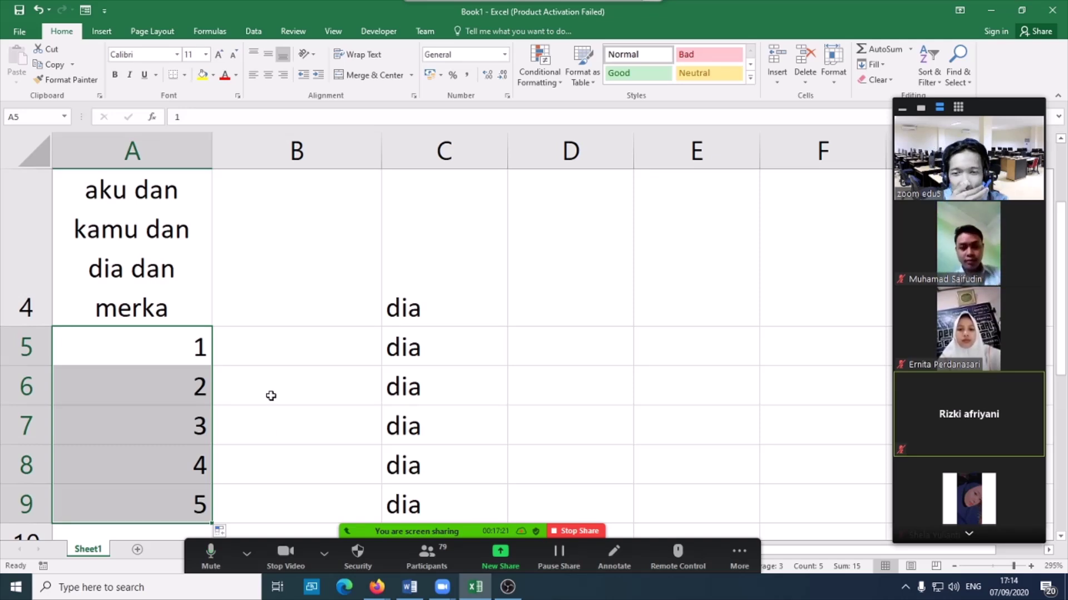
scroll(271, 395, down, 2)
scroll(271, 395, up, 3)
scroll(271, 395, down, 2)
scroll(272, 394, up, 2)
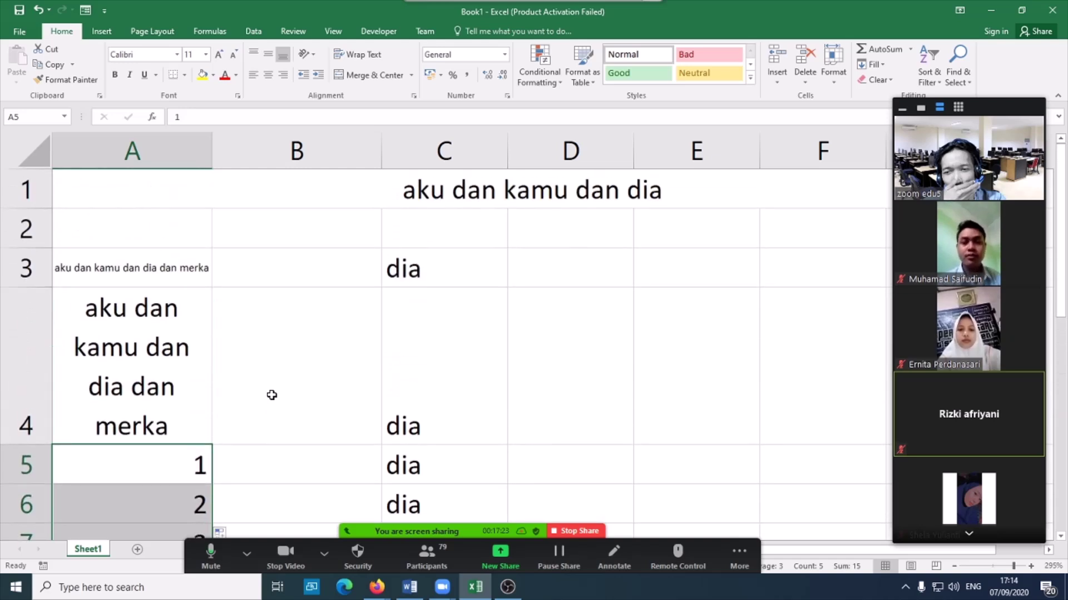
scroll(229, 338, down, 2)
scroll(417, 354, up, 1)
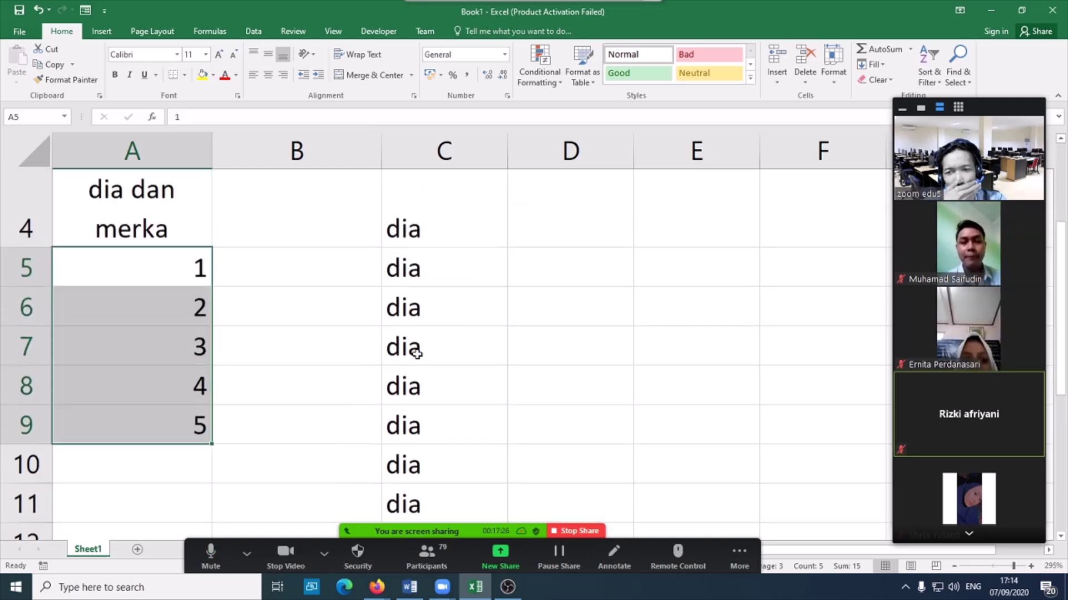
scroll(417, 354, up, 1)
- Enter 1, 2, 3, 4 zigzagging across D5, E6, D7 and E8
click(584, 342)
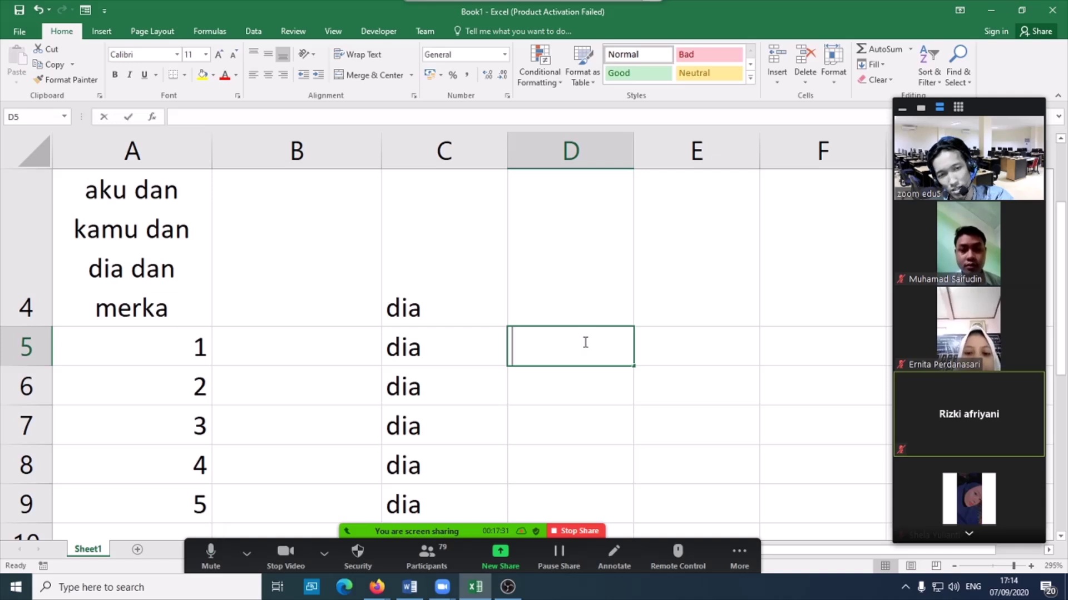
text(1)
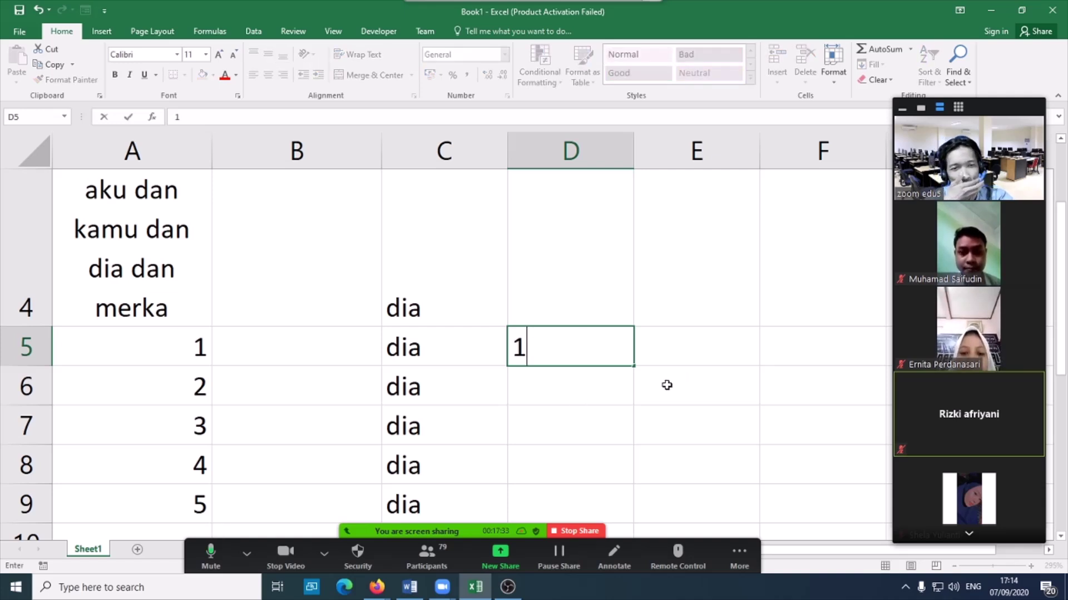
click(666, 385)
text(2)
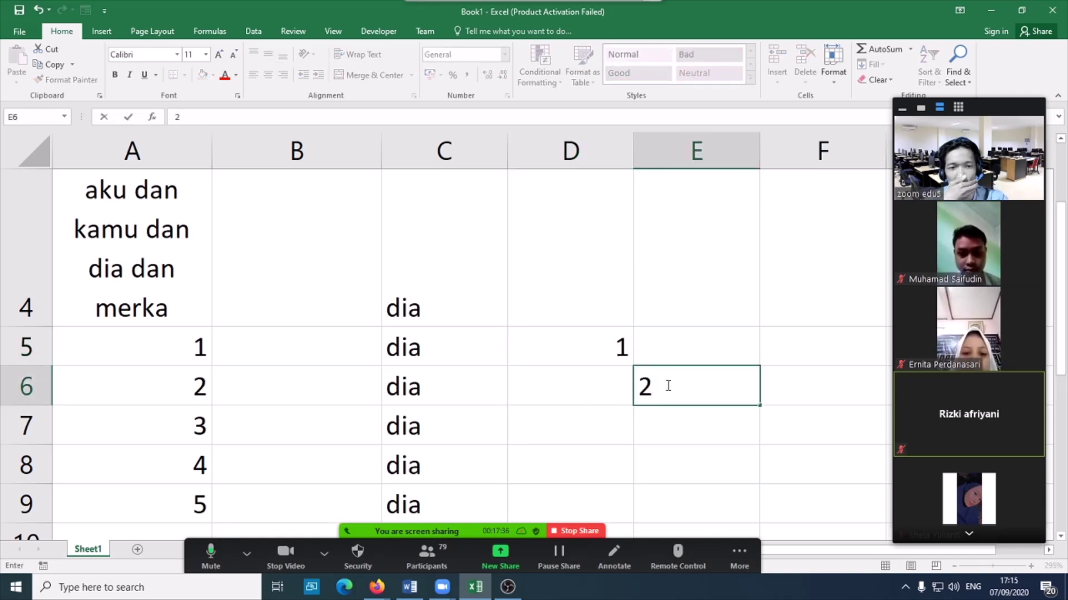
click(569, 424)
text(3)
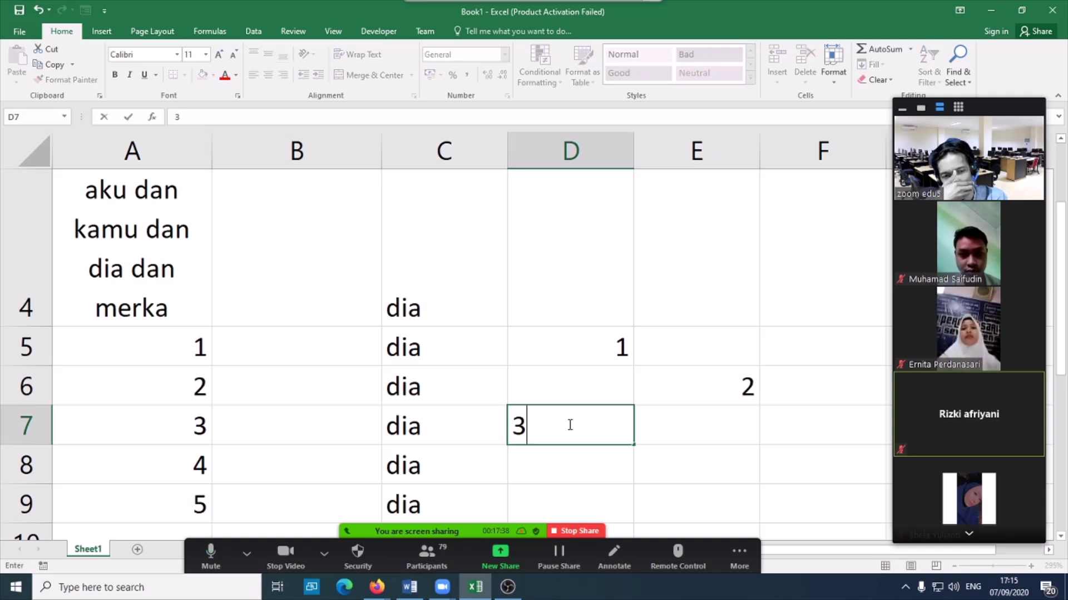
click(660, 460)
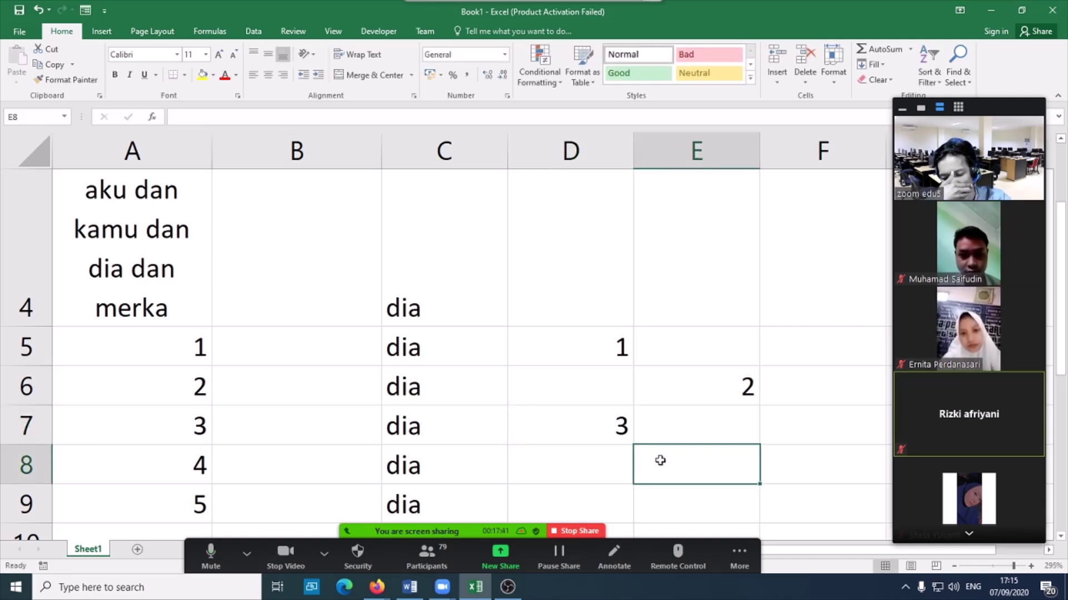
text(4)
click(586, 341)
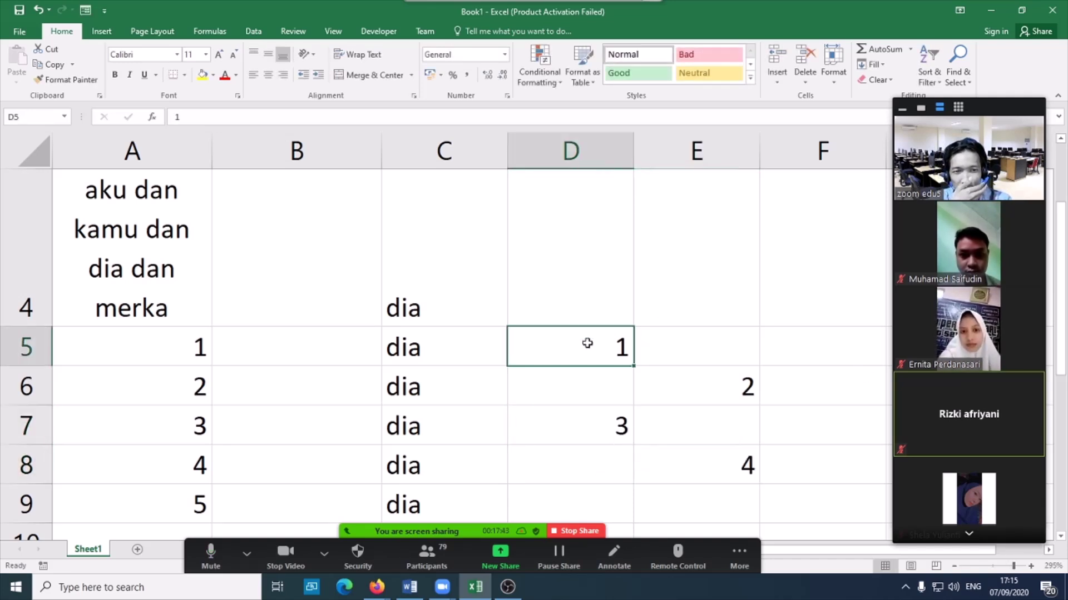
- Left-align D5:E8 and extend the zigzag pattern down to row 15
drag(598, 343, 674, 462)
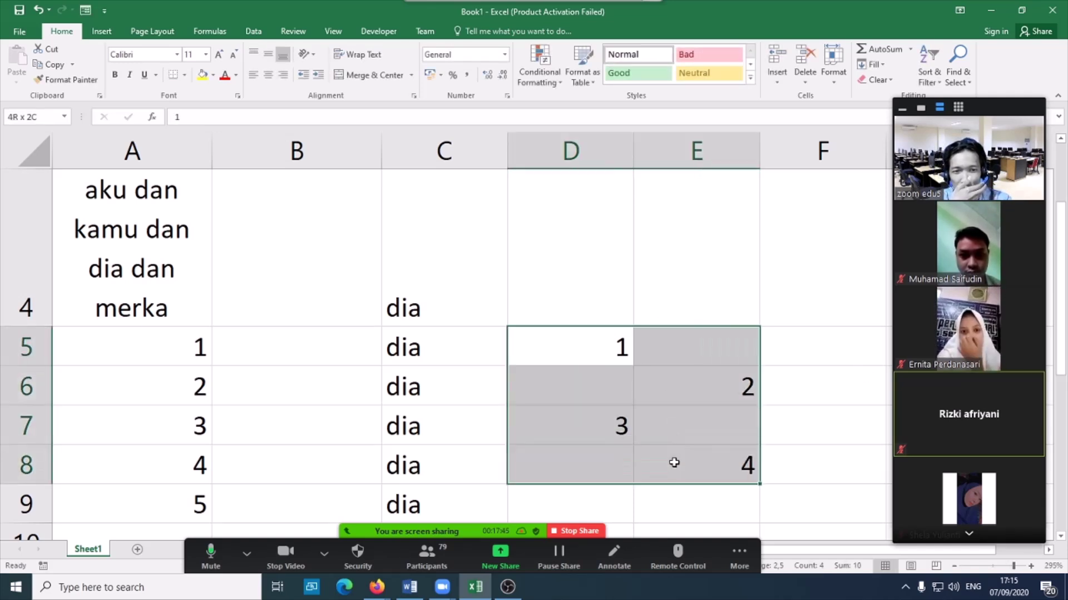
click(253, 75)
scroll(699, 488, down, 1)
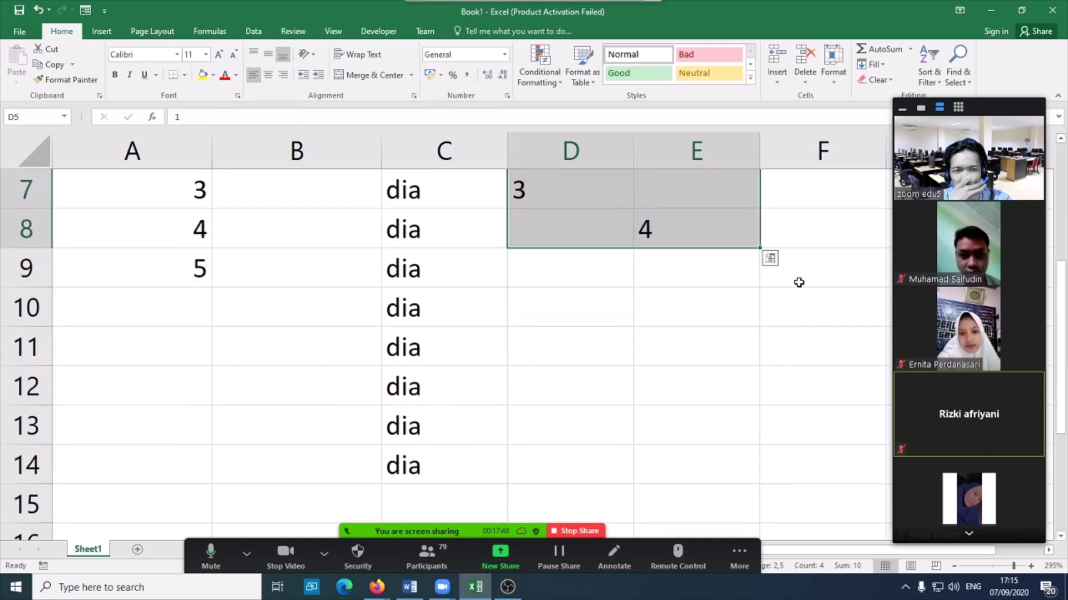
drag(759, 248, 749, 533)
scroll(658, 455, up, 2)
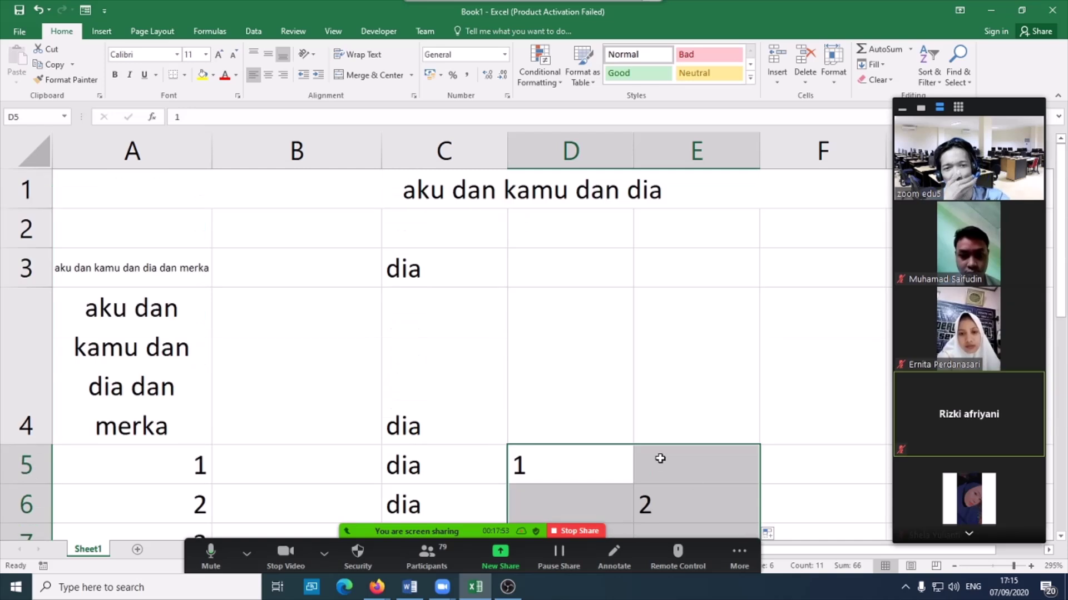
scroll(572, 417, down, 1)
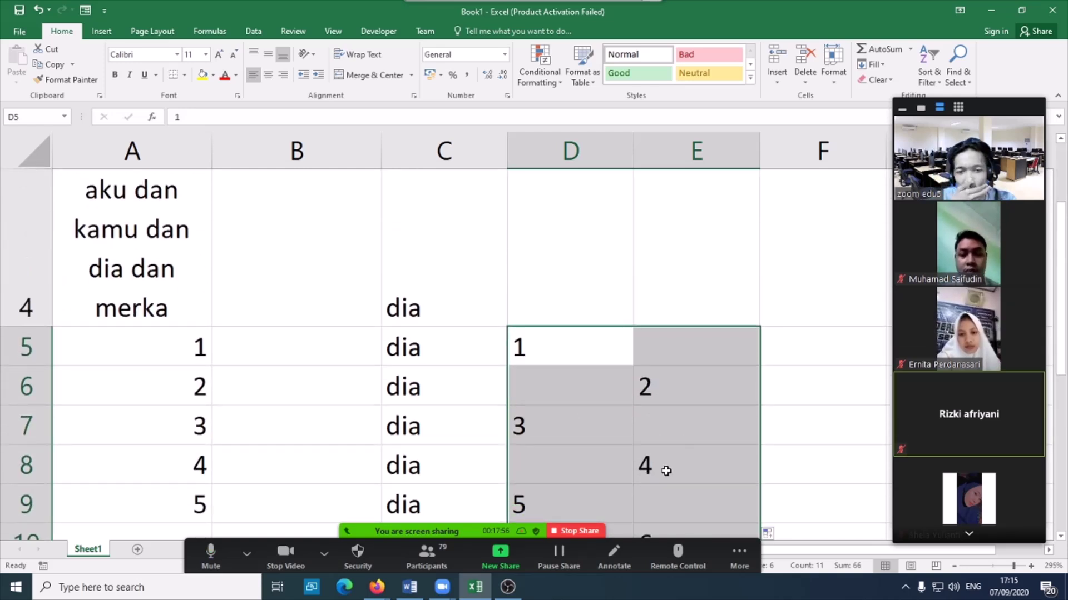
scroll(665, 470, up, 1)
scroll(663, 469, down, 2)
scroll(665, 470, up, 2)
scroll(612, 423, down, 1)
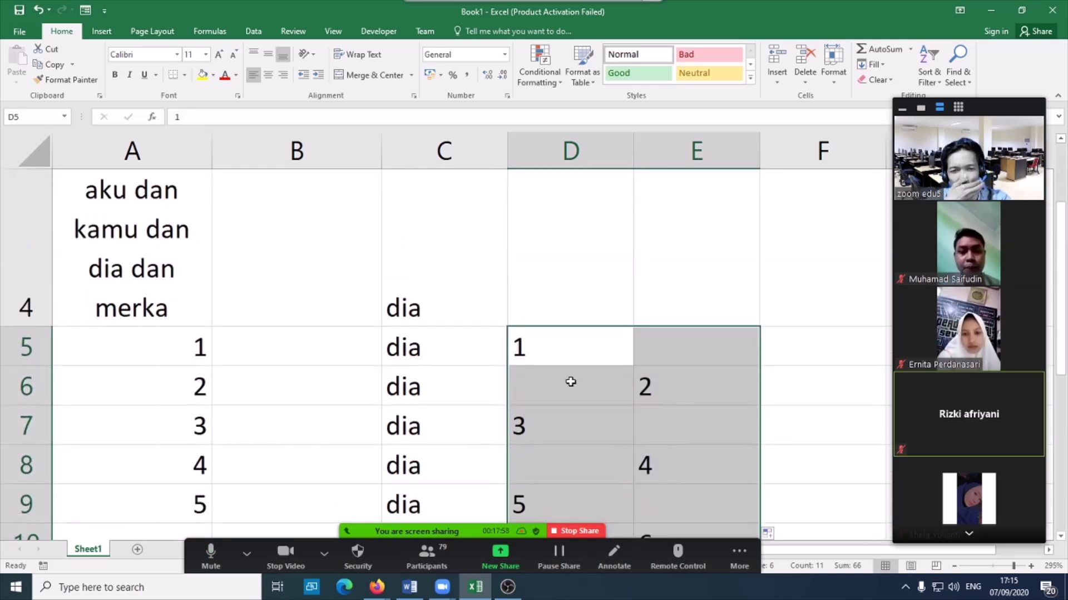
click(566, 389)
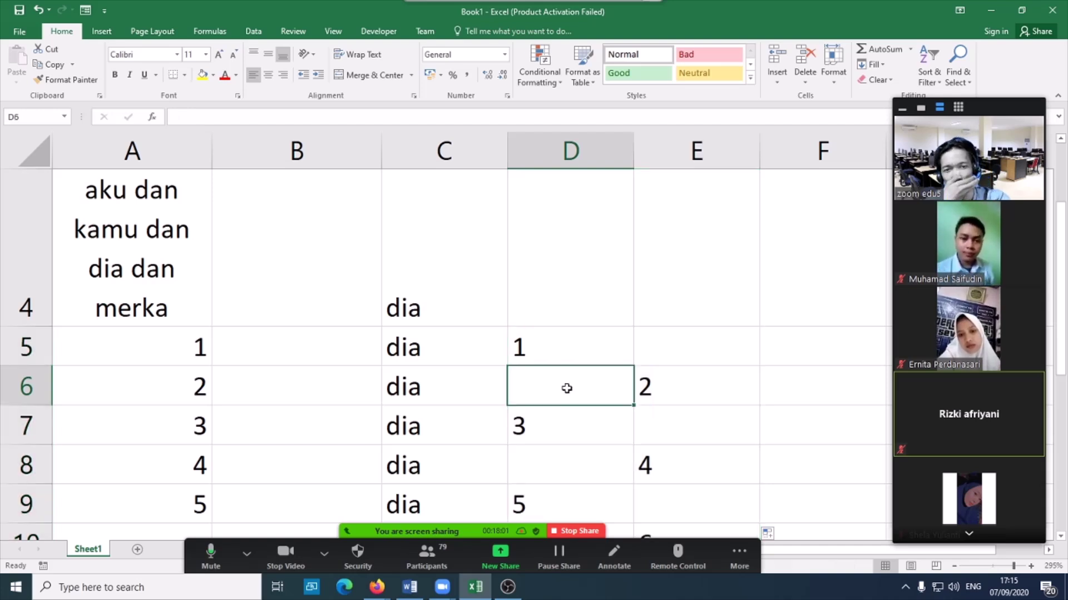
text(3)
click(583, 342)
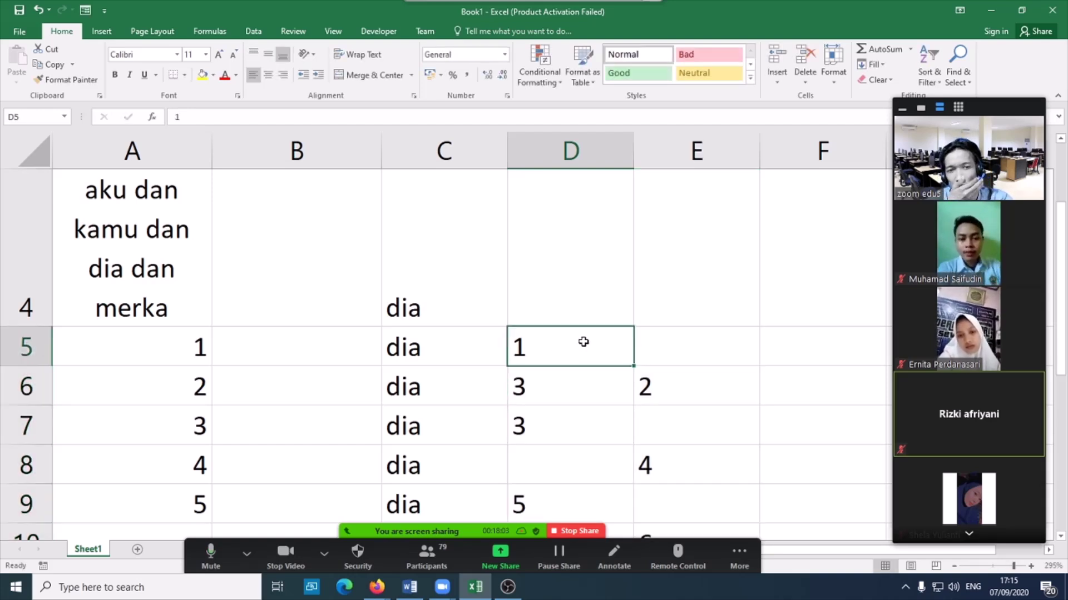
drag(583, 342, 579, 377)
drag(634, 405, 615, 508)
scroll(615, 484, up, 2)
scroll(615, 484, down, 1)
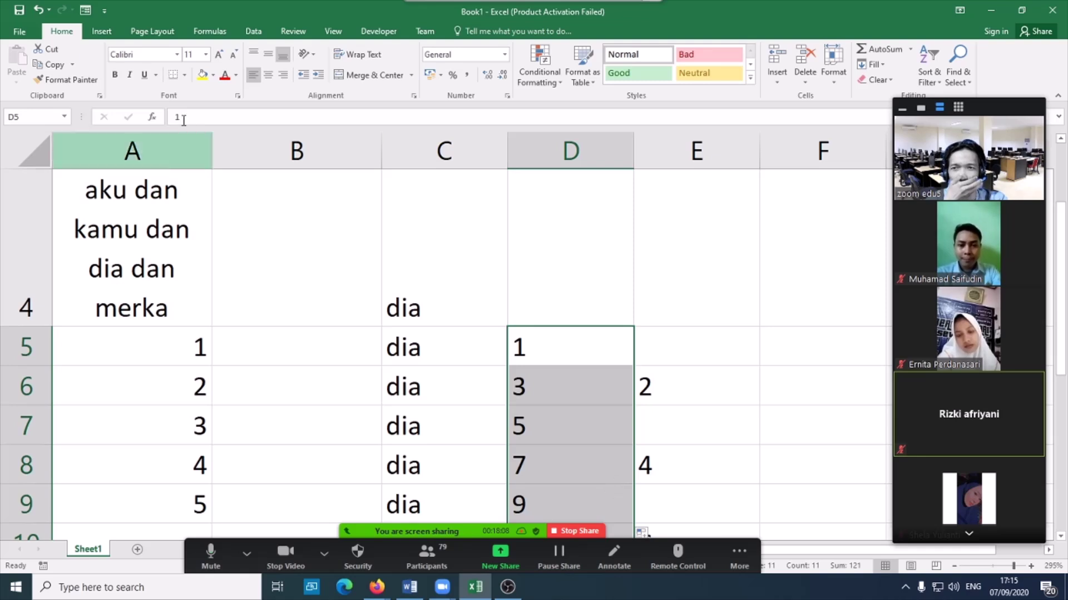
click(37, 9)
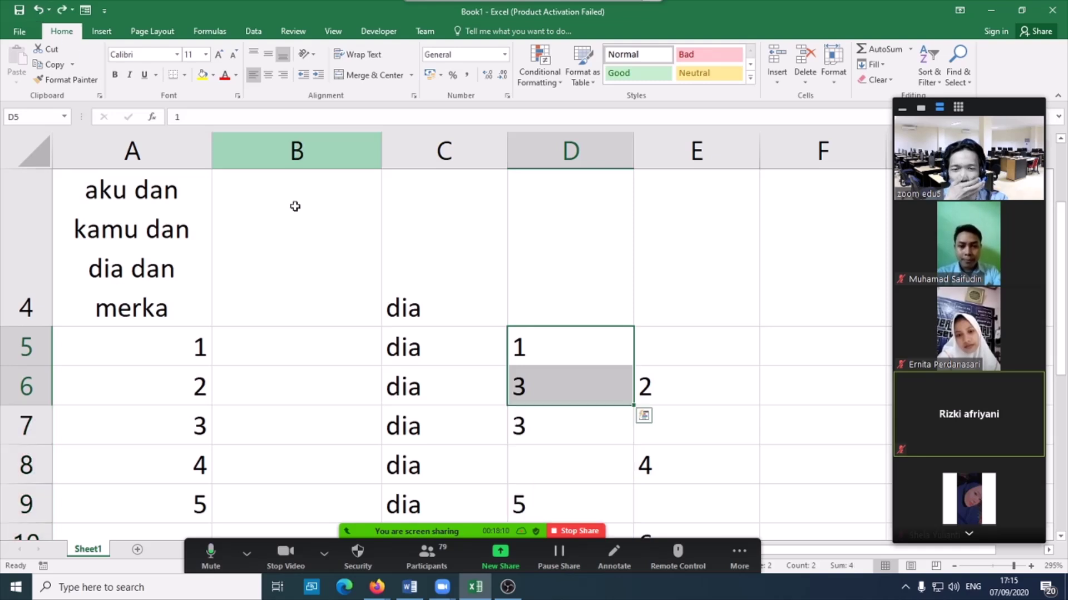
click(38, 10)
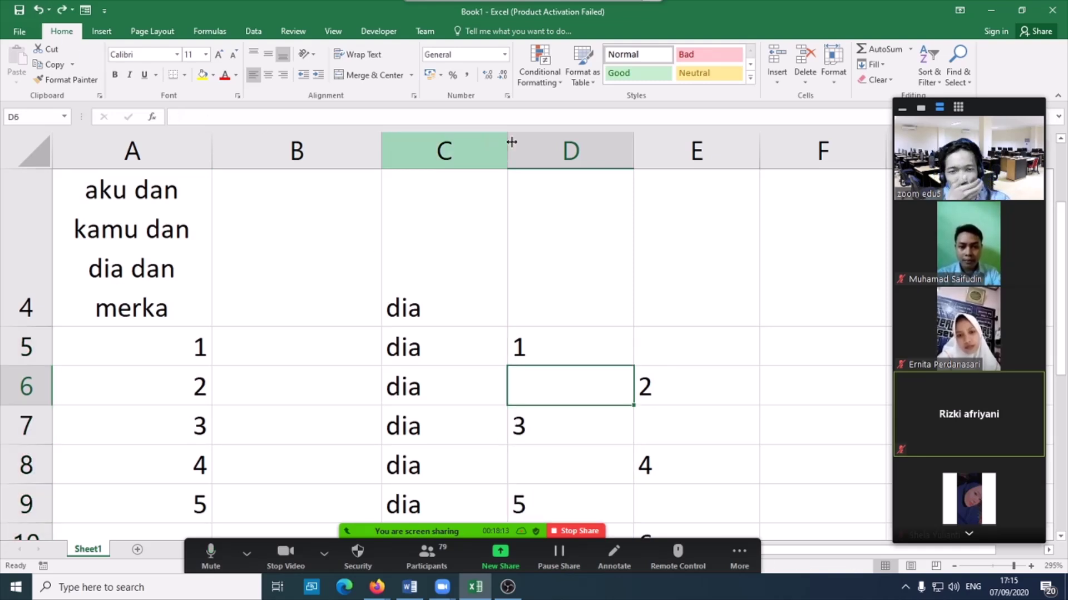
scroll(617, 331, down, 1)
scroll(605, 341, up, 1)
scroll(595, 353, down, 2)
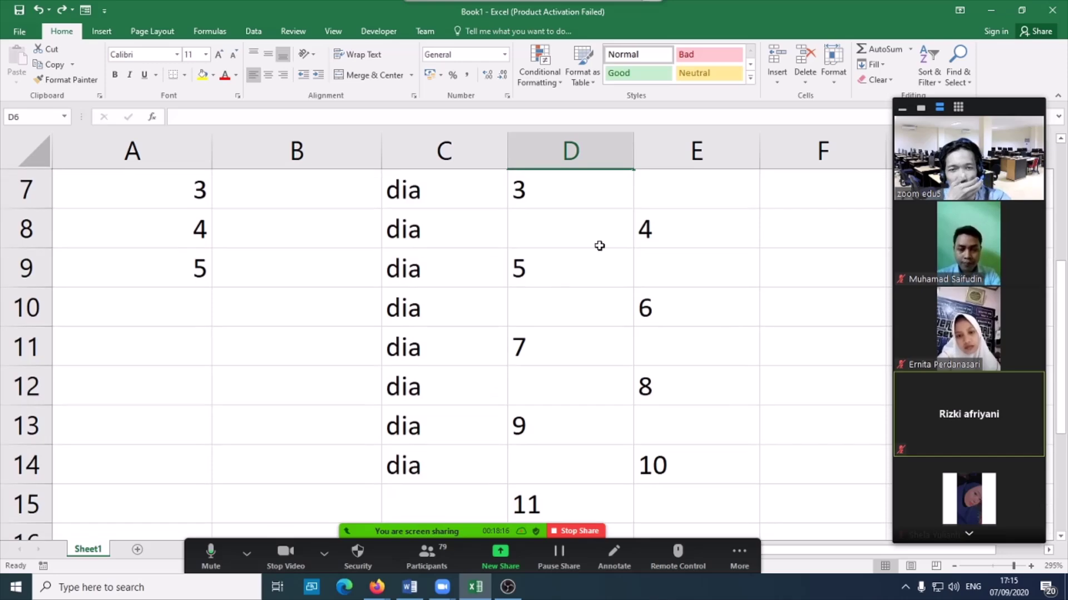
scroll(600, 243, up, 2)
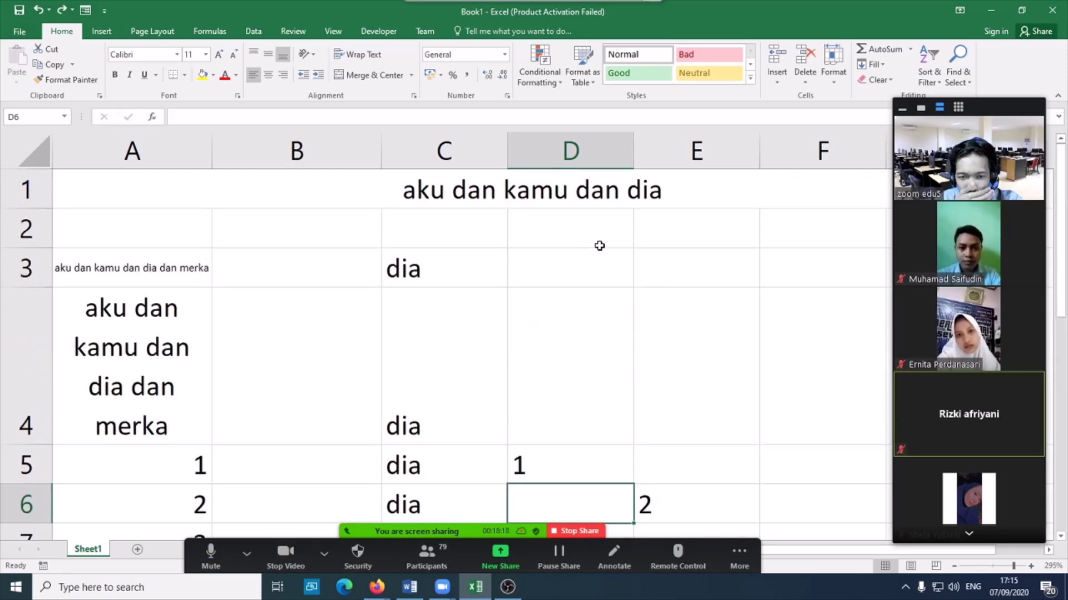
scroll(205, 453, down, 1)
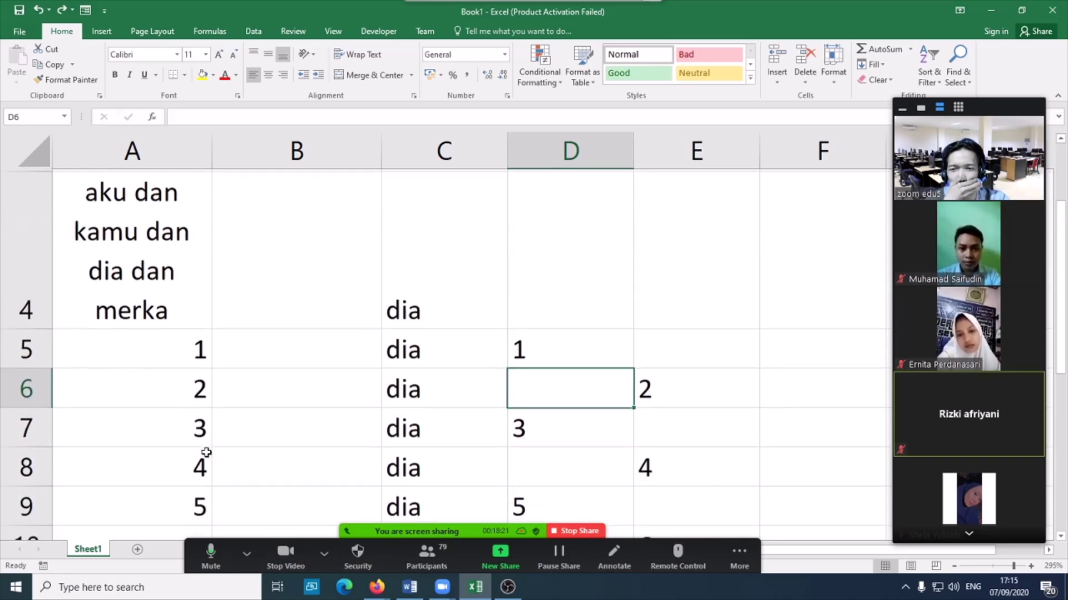
scroll(181, 307, down, 1)
scroll(181, 348, up, 2)
scroll(182, 331, down, 2)
scroll(181, 332, up, 1)
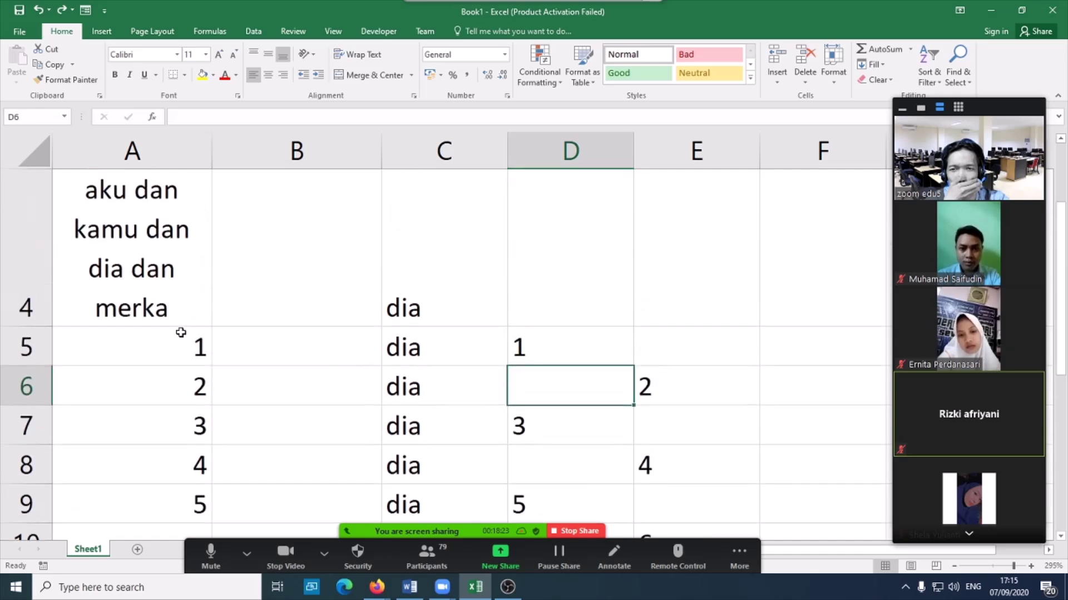
scroll(181, 332, down, 2)
- Delete the contents of A6:E15 and deselect the cleared range
drag(686, 393, 176, 420)
key(Delete)
scroll(668, 433, down, 3)
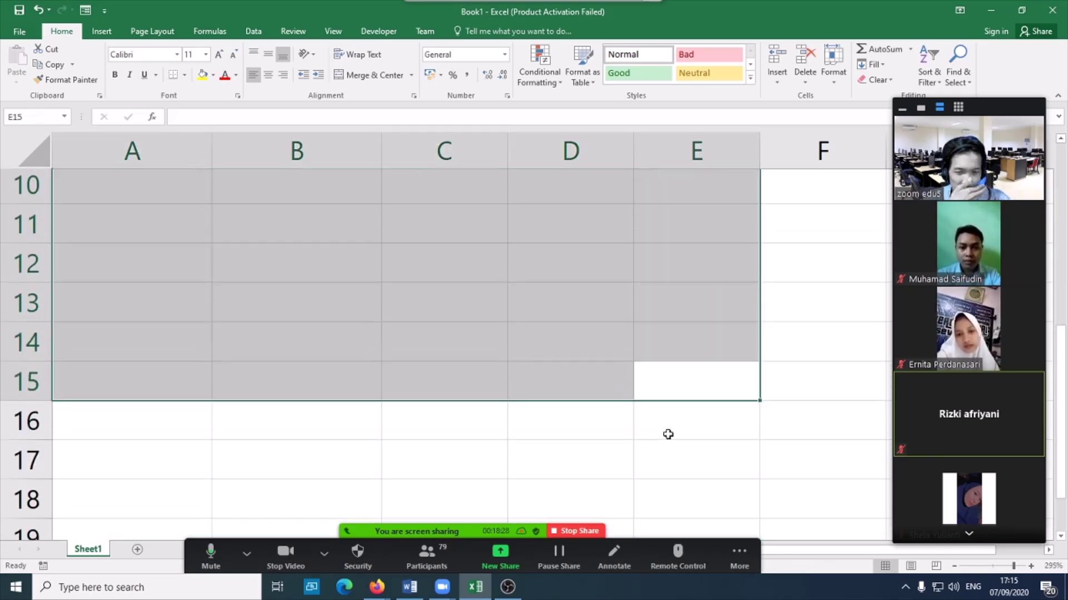
scroll(667, 433, up, 2)
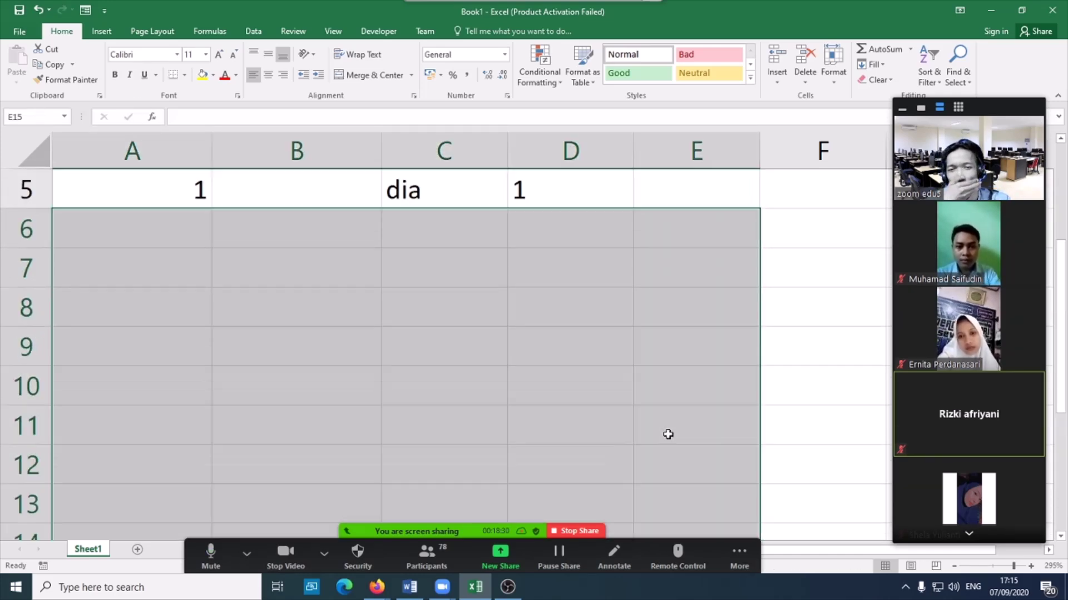
click(408, 338)
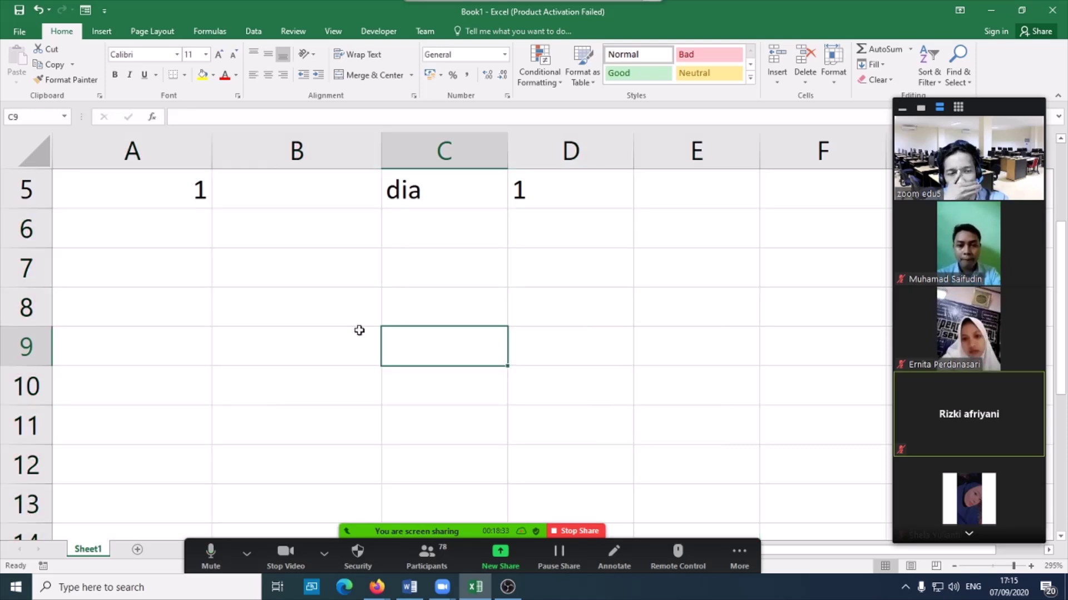
- Enter a long 0-leading phone-style number in A7 and a shorter one in A8
click(167, 270)
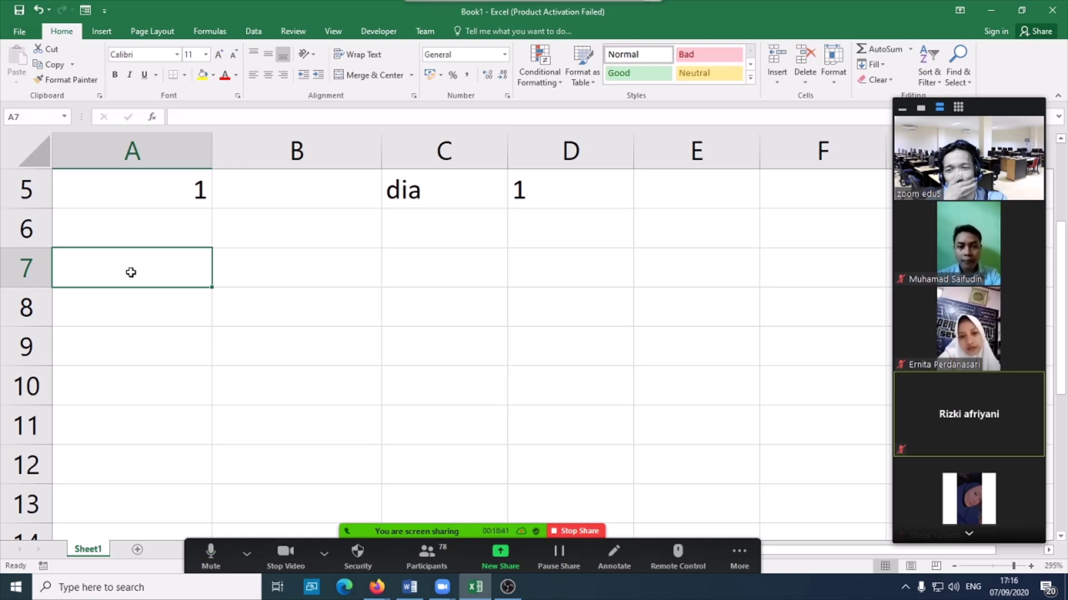
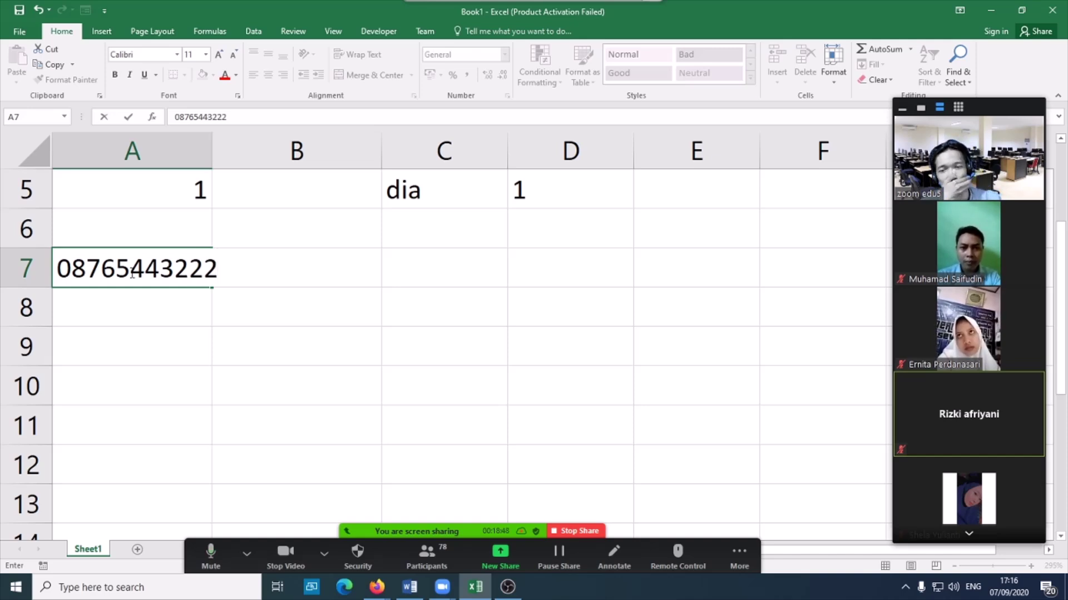
key(Return)
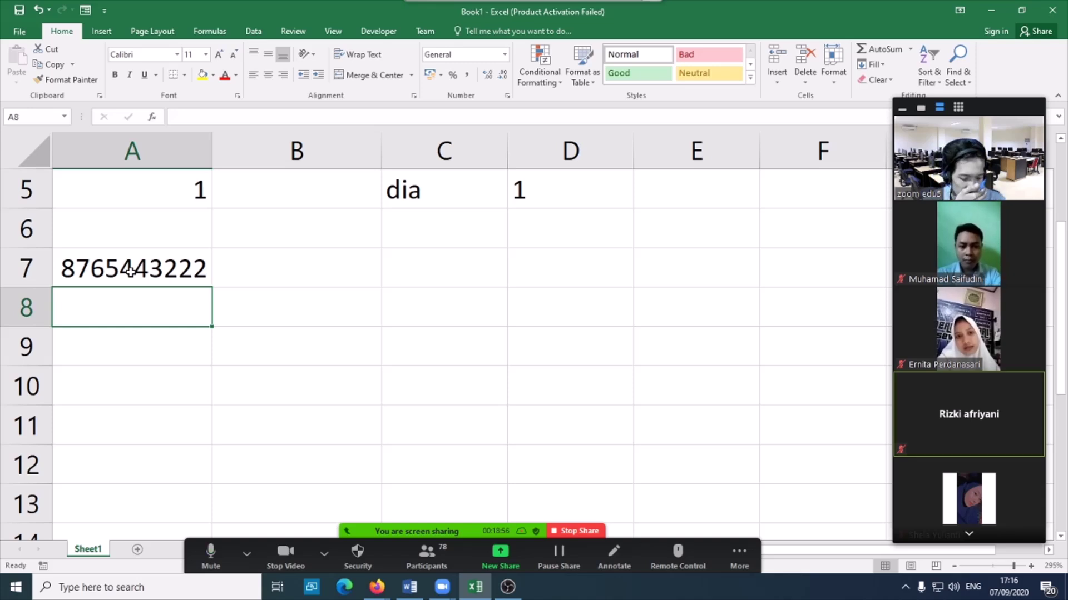
text(087655)
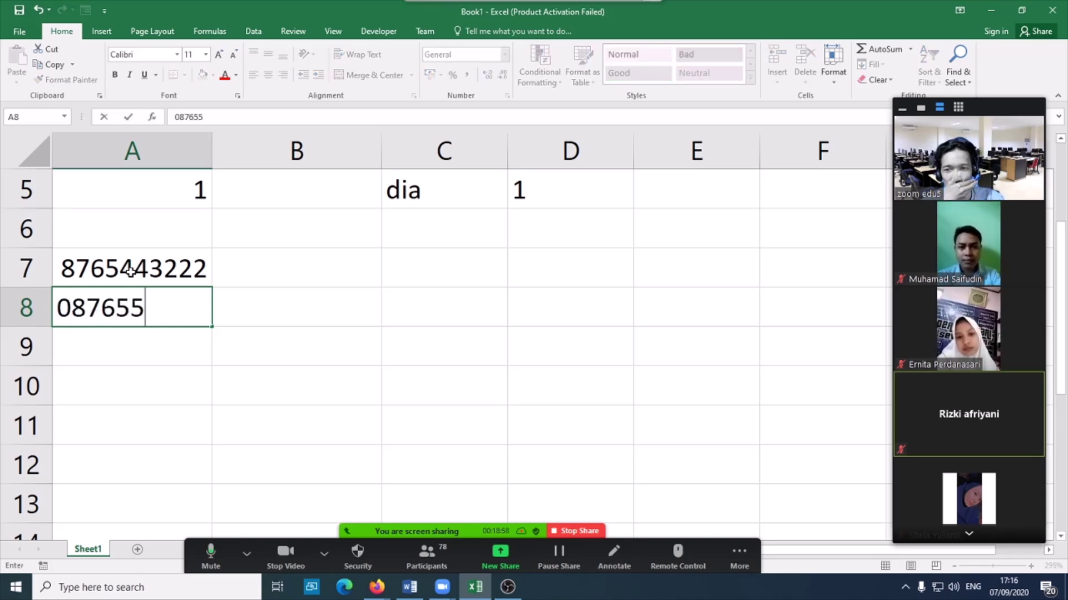
key(Return)
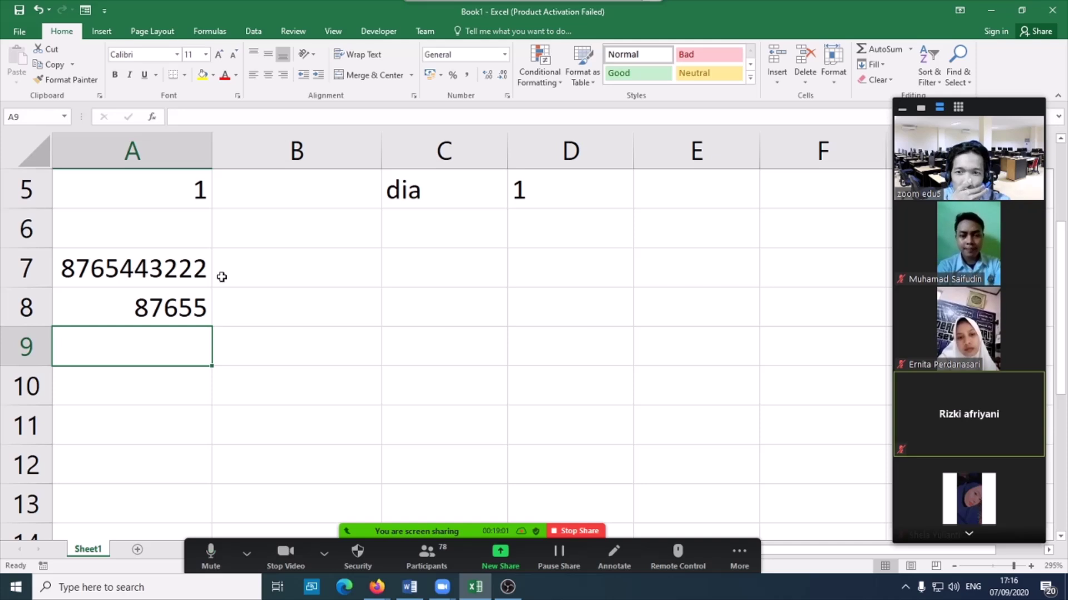
drag(186, 272, 186, 294)
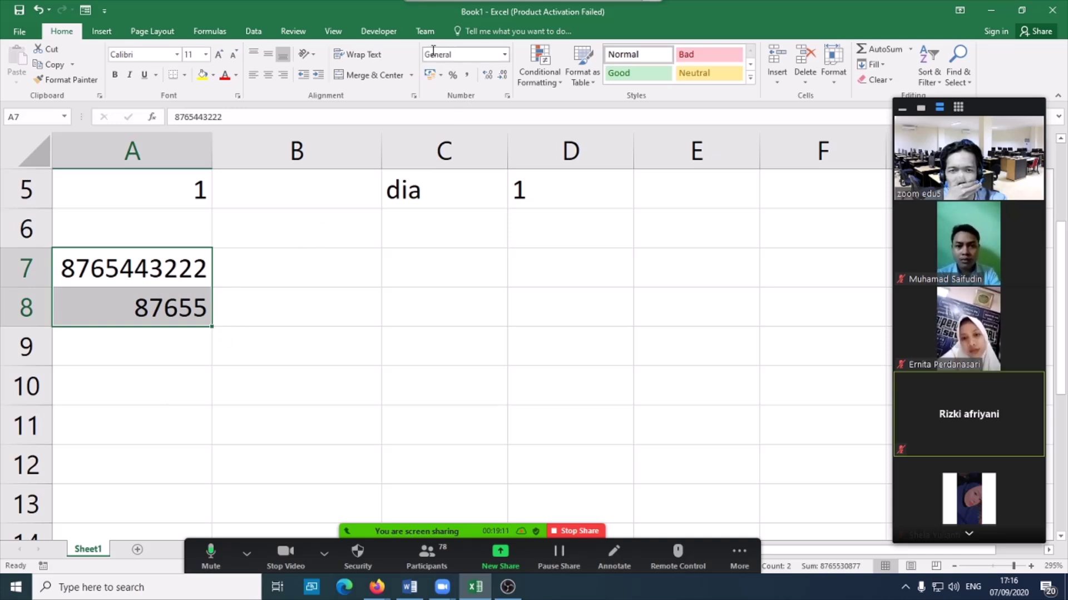
scroll(177, 384, up, 2)
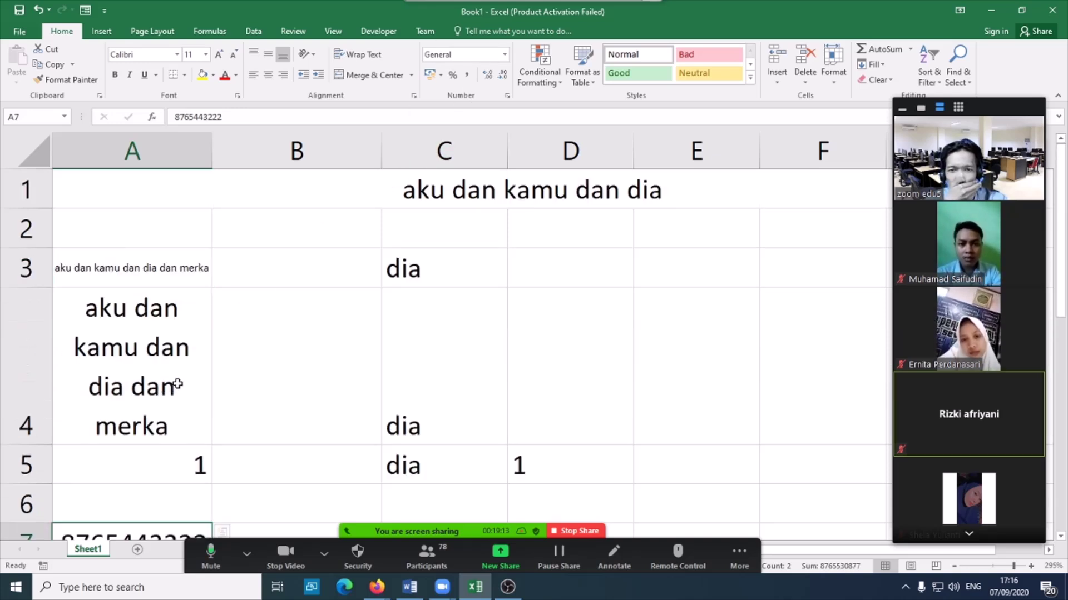
scroll(178, 384, down, 1)
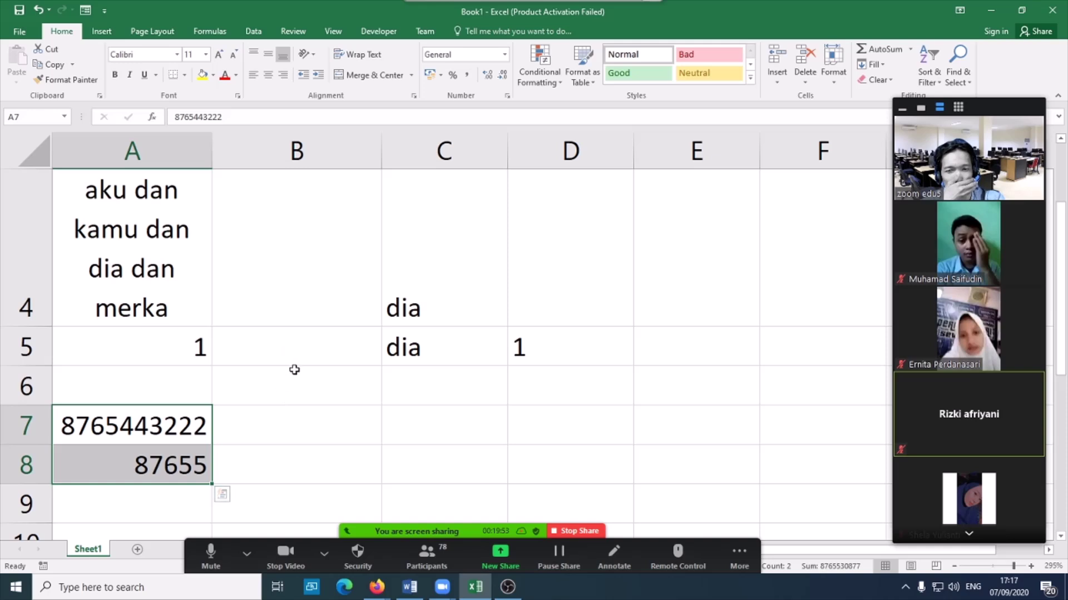
drag(302, 352, 300, 467)
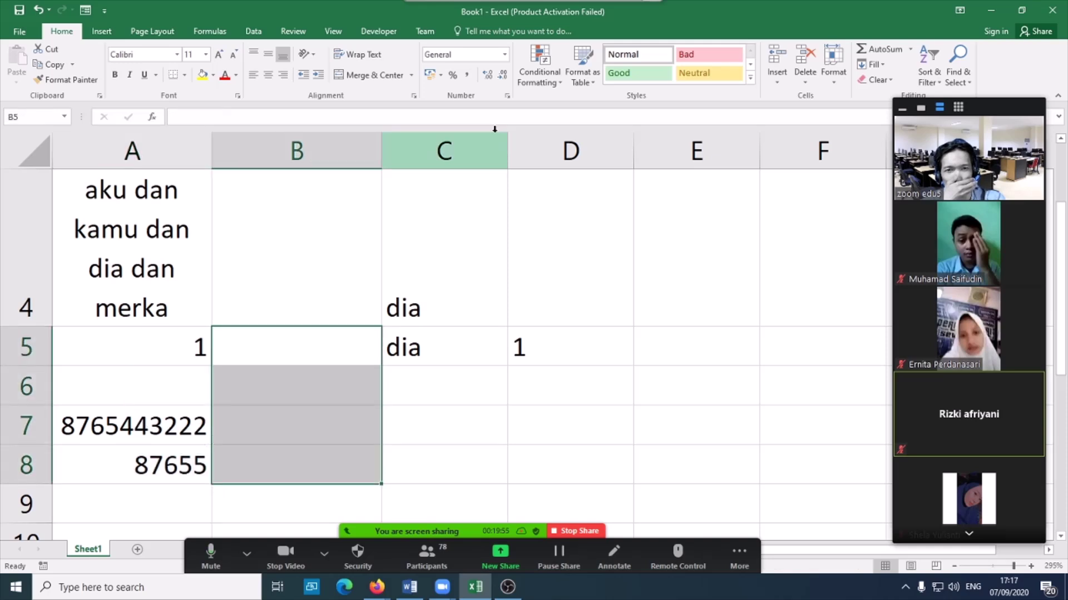
- Set B5:B8 to Text format, enter a 0-leading number in B5, then select A5:A8
click(504, 54)
click(467, 366)
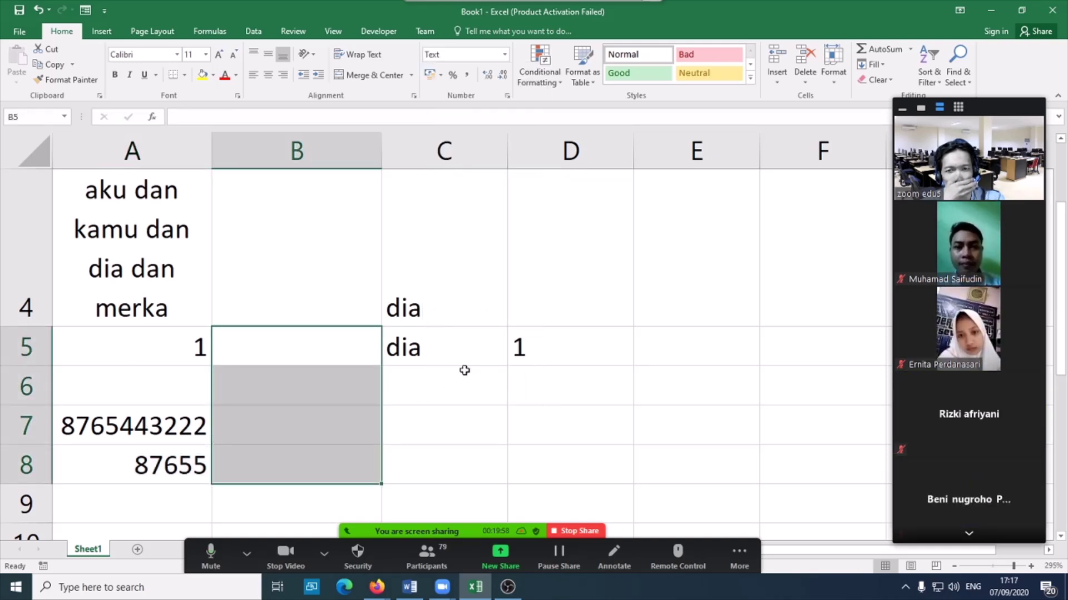
click(324, 347)
text(0876554)
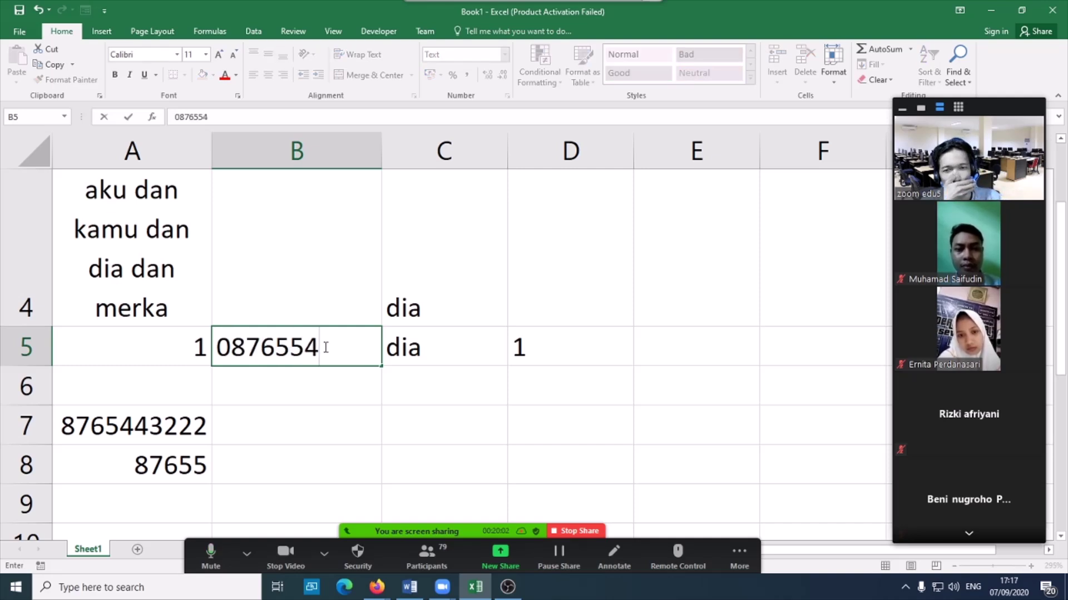
key(Return)
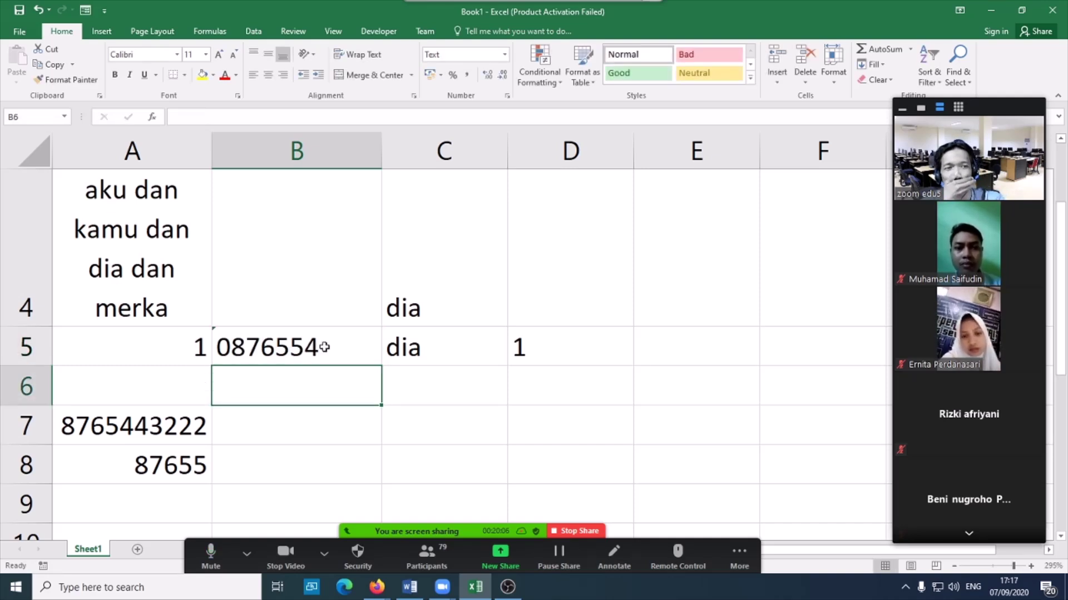
drag(131, 345, 135, 461)
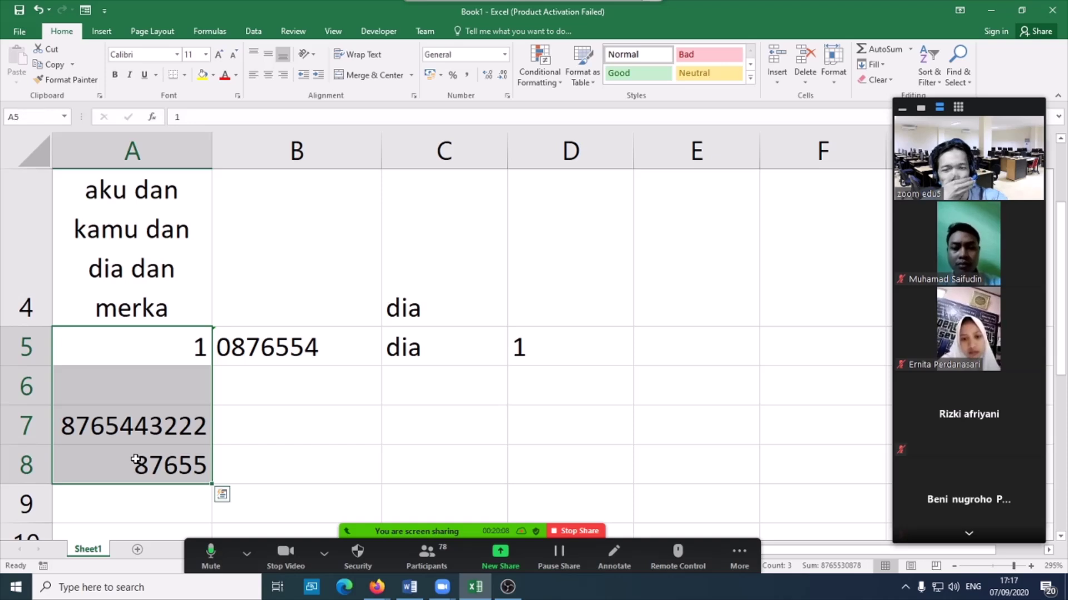
key(Return)
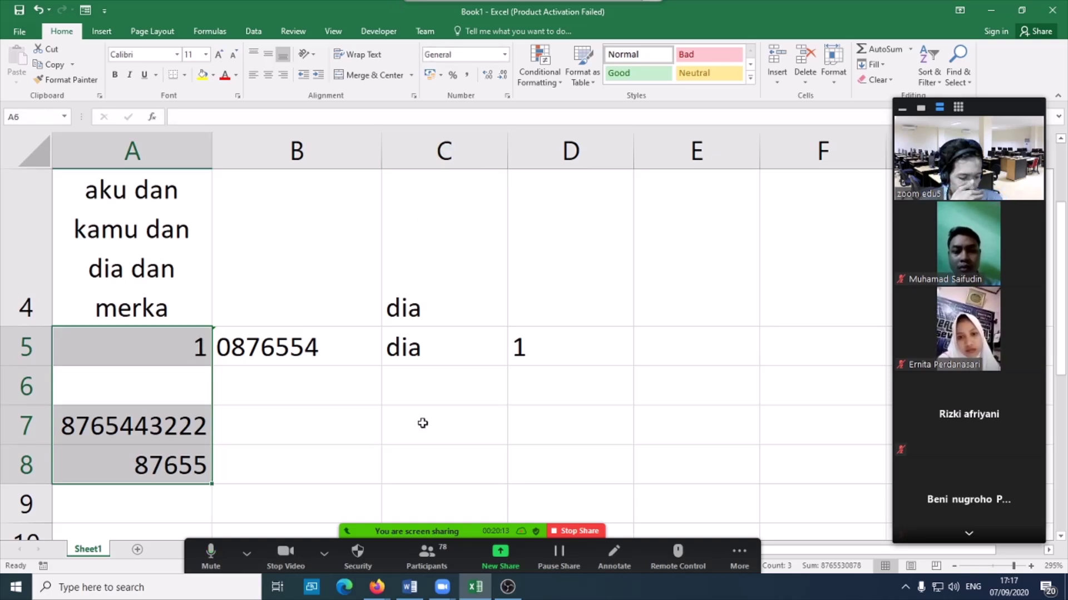
- Clear A5:A8, enter an apostrophe-prefixed phone number in A5, and widen column A
key(Delete)
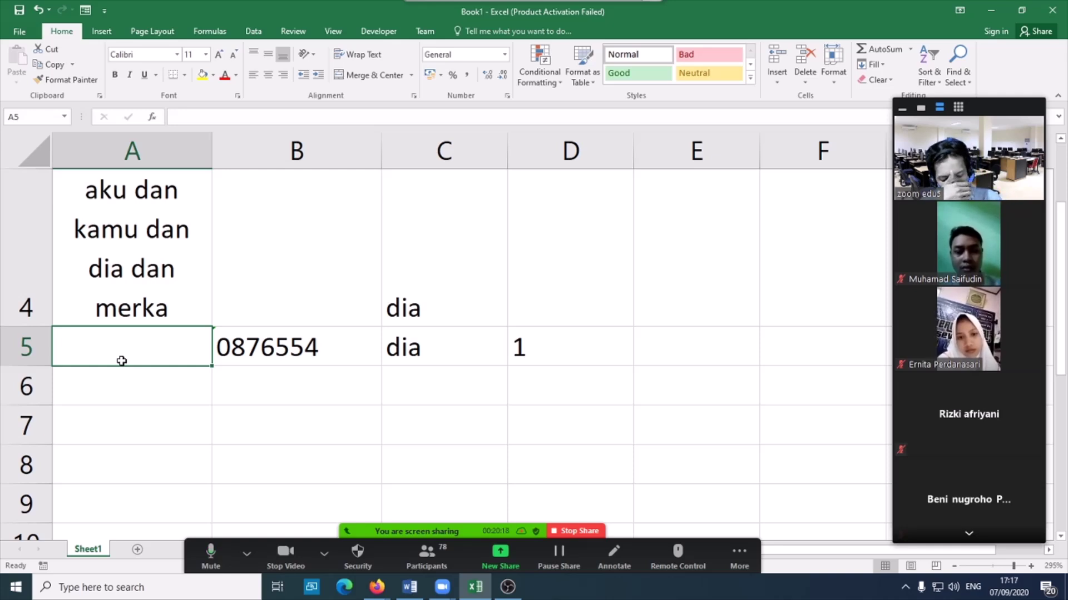
text(')
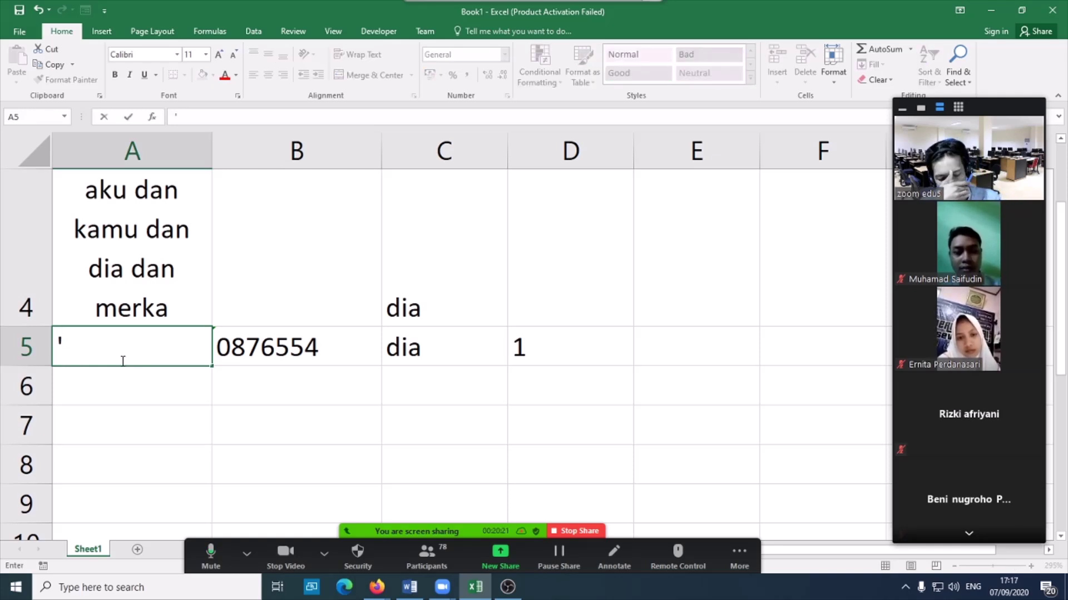
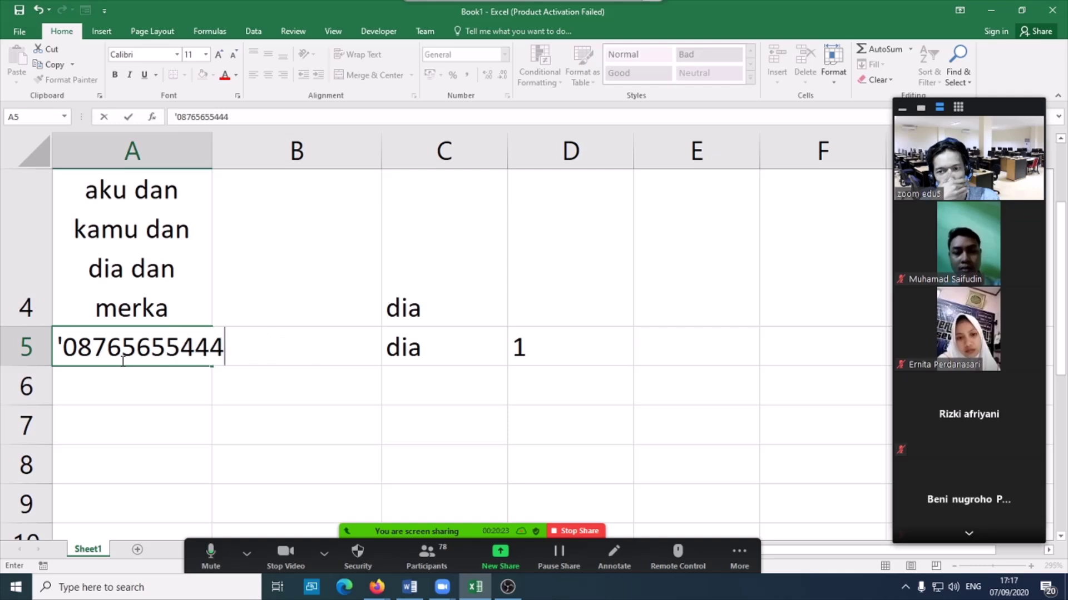
key(Return)
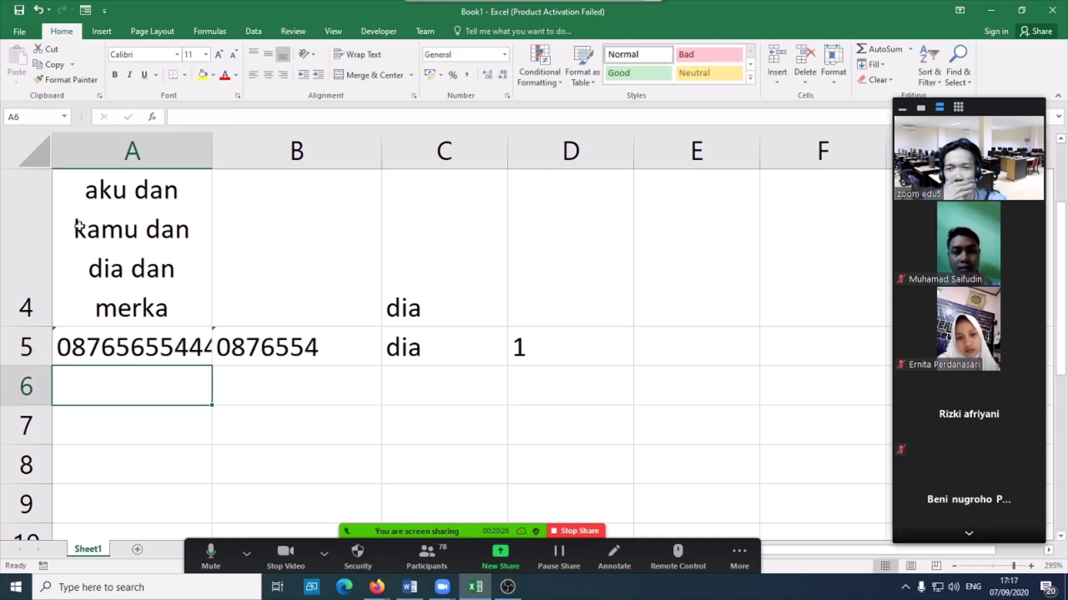
drag(211, 158, 226, 158)
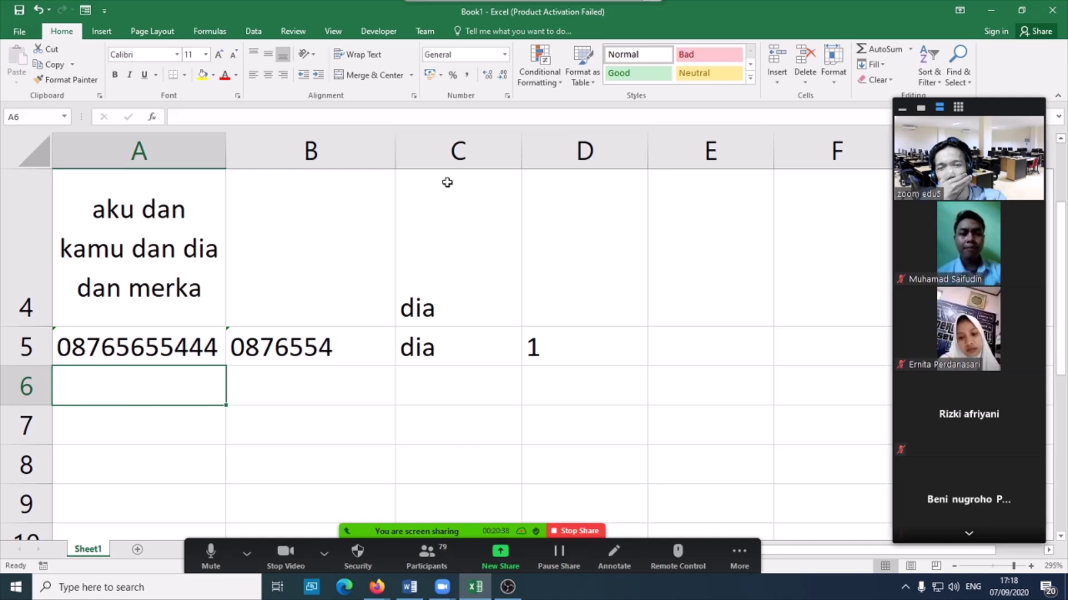
- Open the Format Cells dialog and select the Number category
click(507, 96)
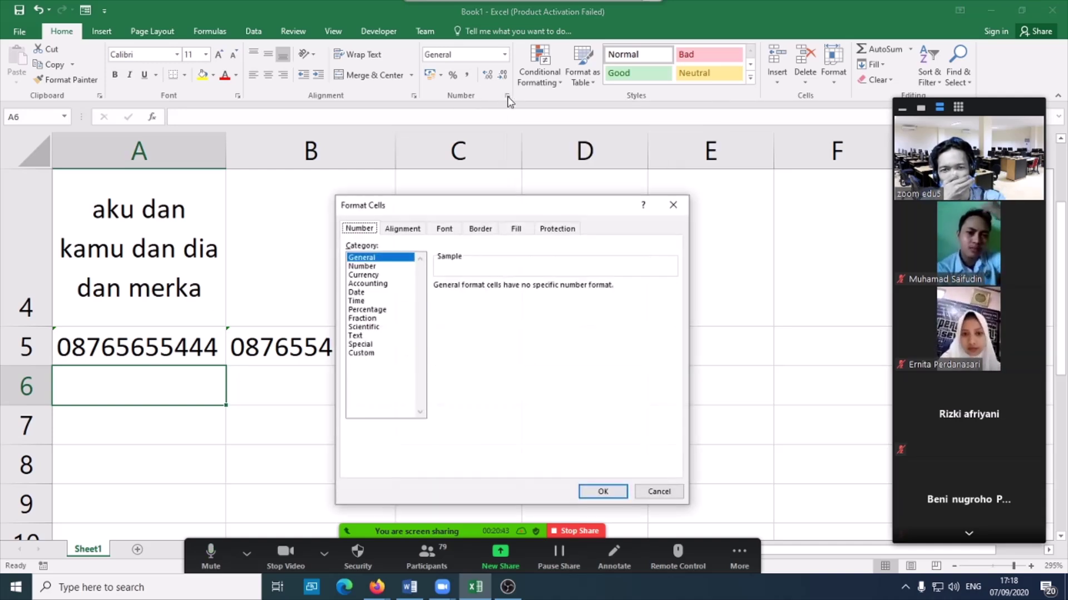
click(403, 228)
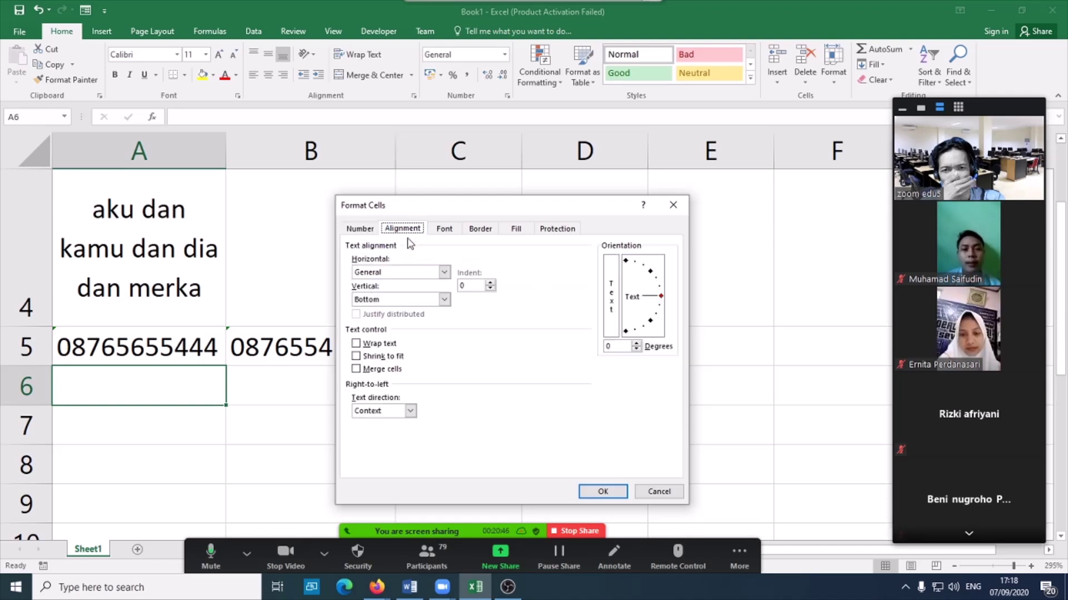
click(362, 229)
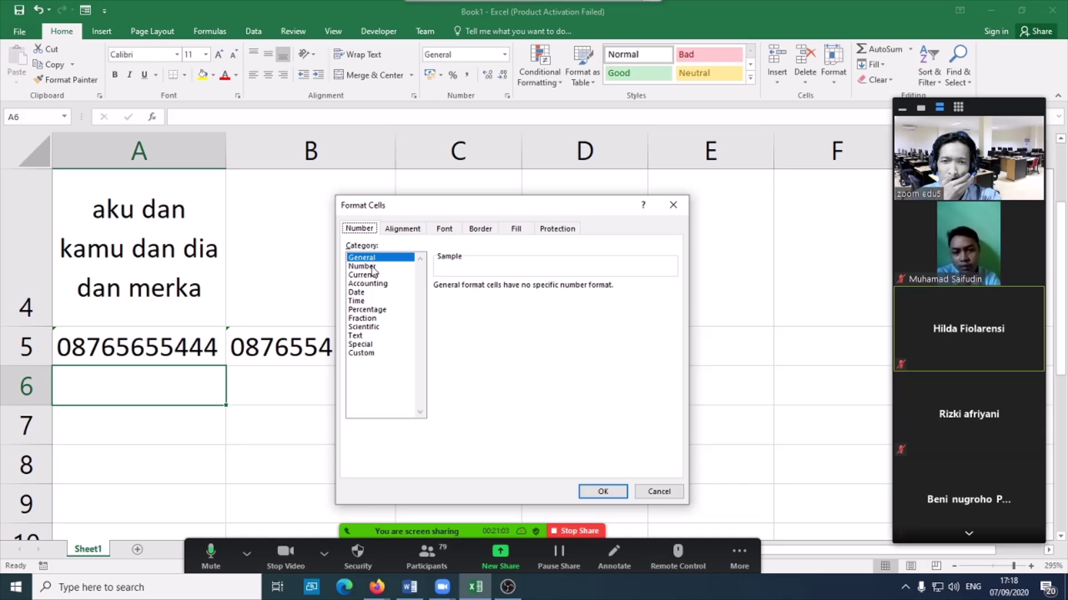
click(373, 267)
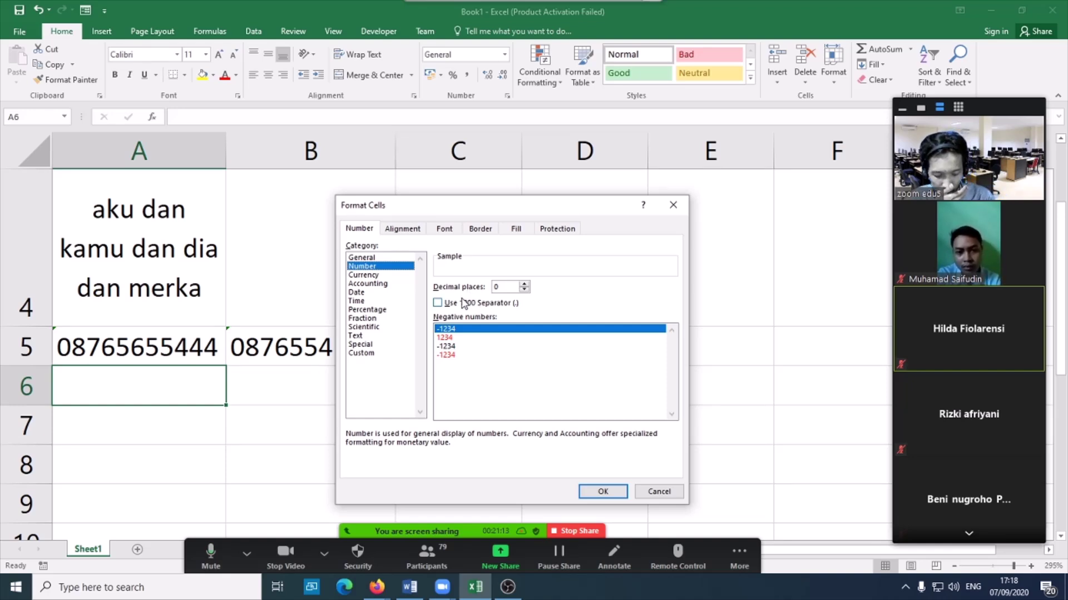
- Cancel Format Cells, then enter 10000 in A6 and 1000 in A7
click(659, 491)
text(10000)
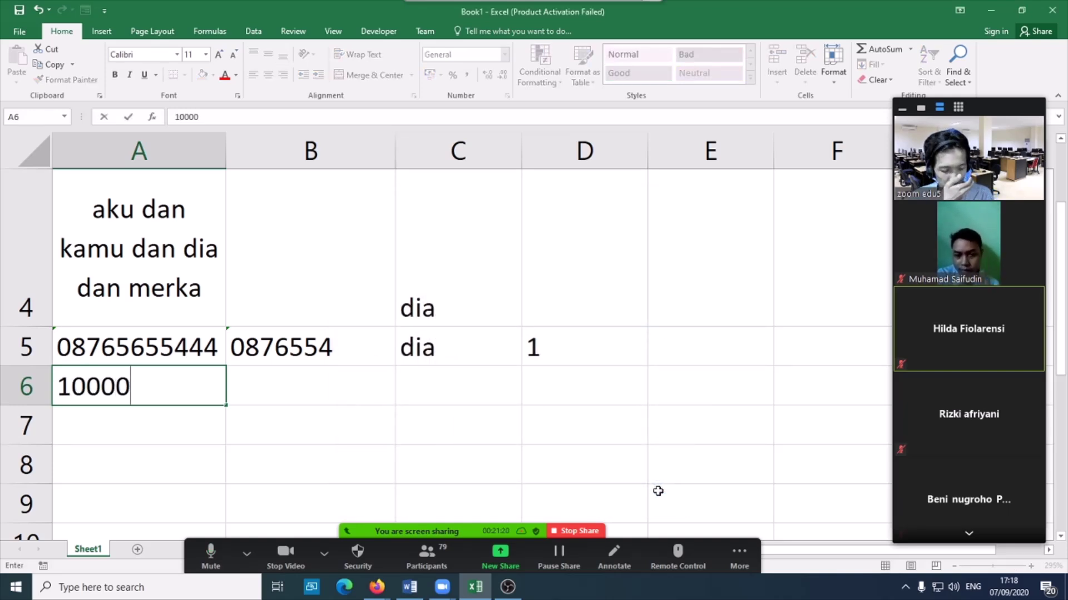
key(Return)
text(1000)
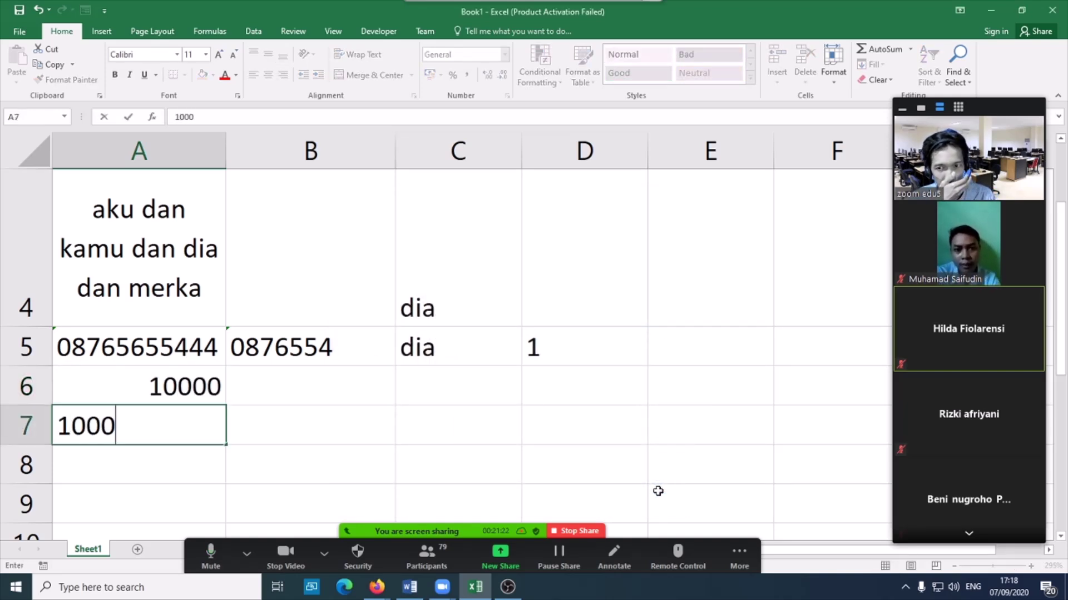
key(Return)
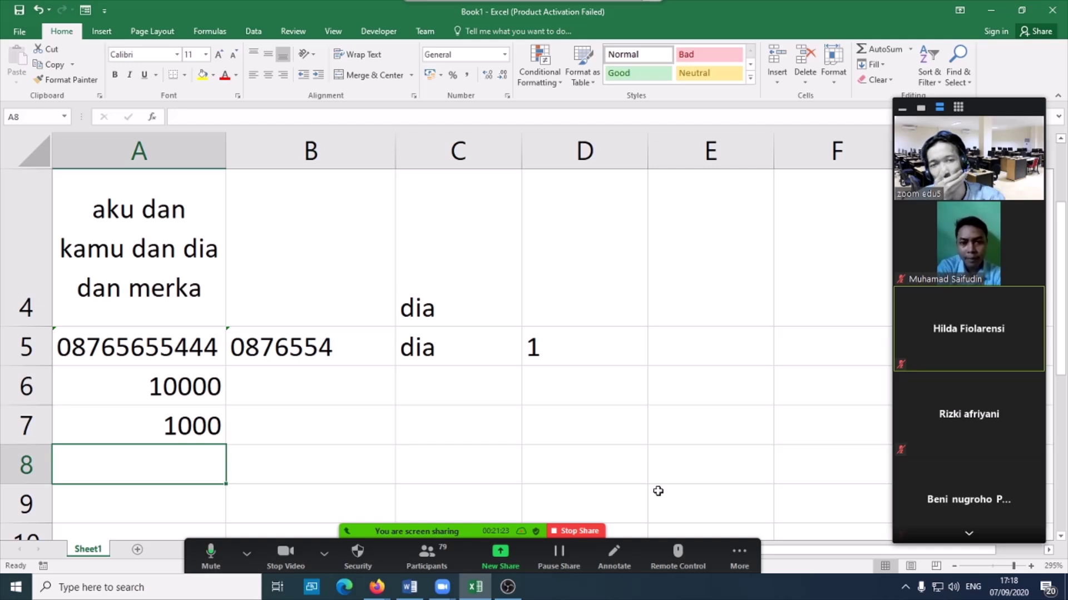
- Format A6:A7 as Number with a 1000 separator and 2 decimal places
mouse_move(216, 382)
mouse_down()
mouse_move(200, 408)
mouse_move(206, 428)
mouse_up()
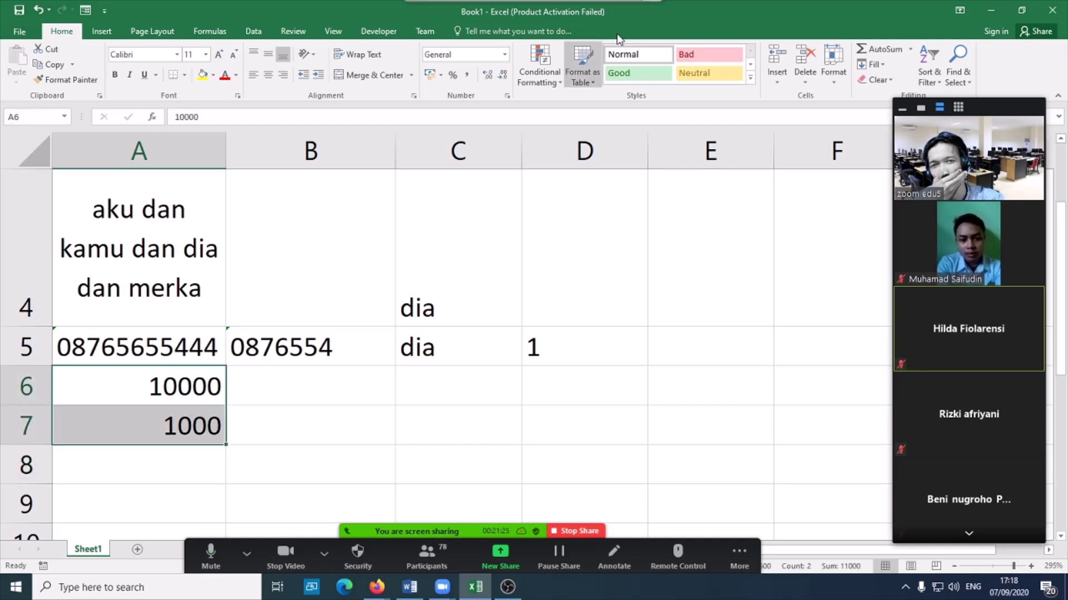
click(509, 95)
click(372, 267)
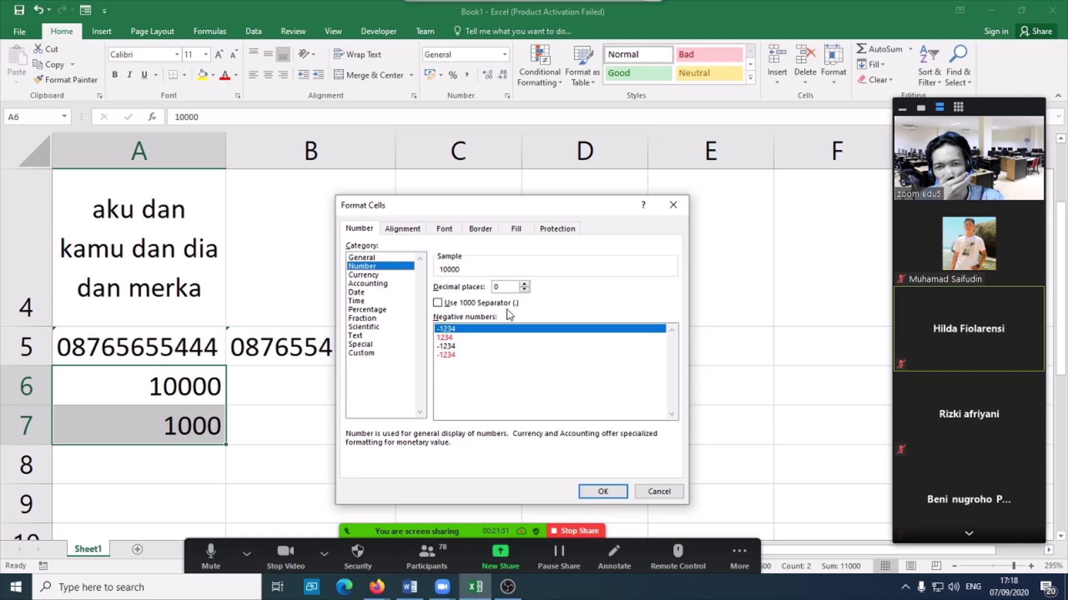
click(447, 304)
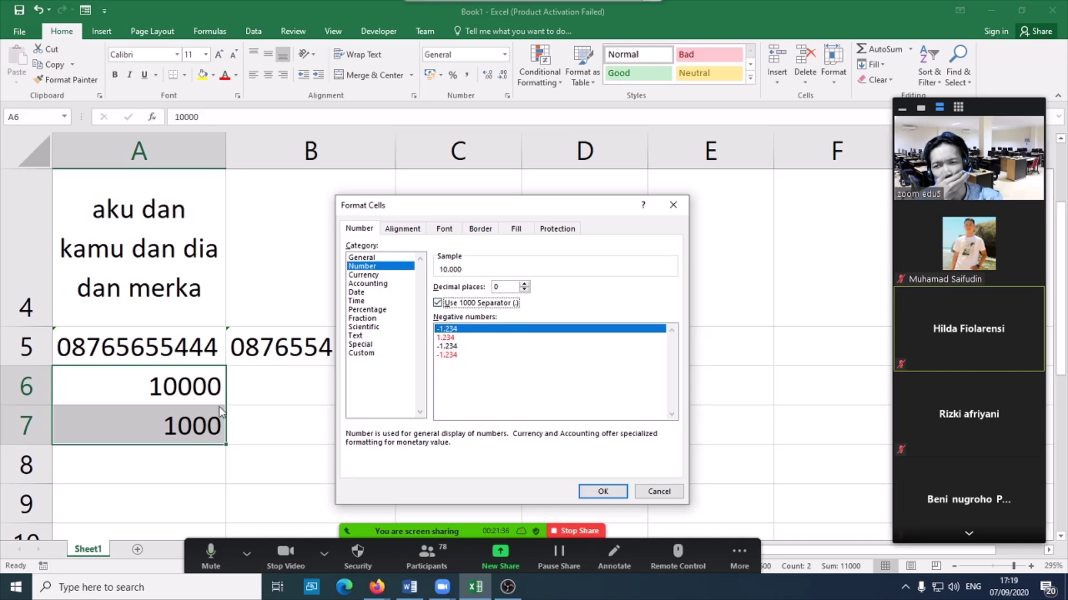
click(524, 284)
click(524, 284)
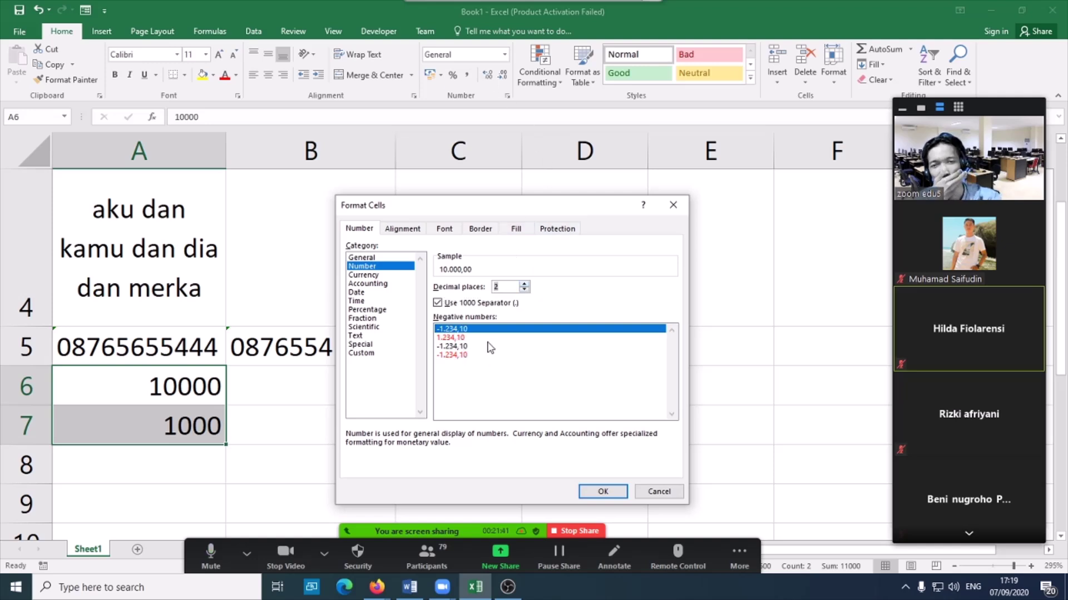
click(587, 489)
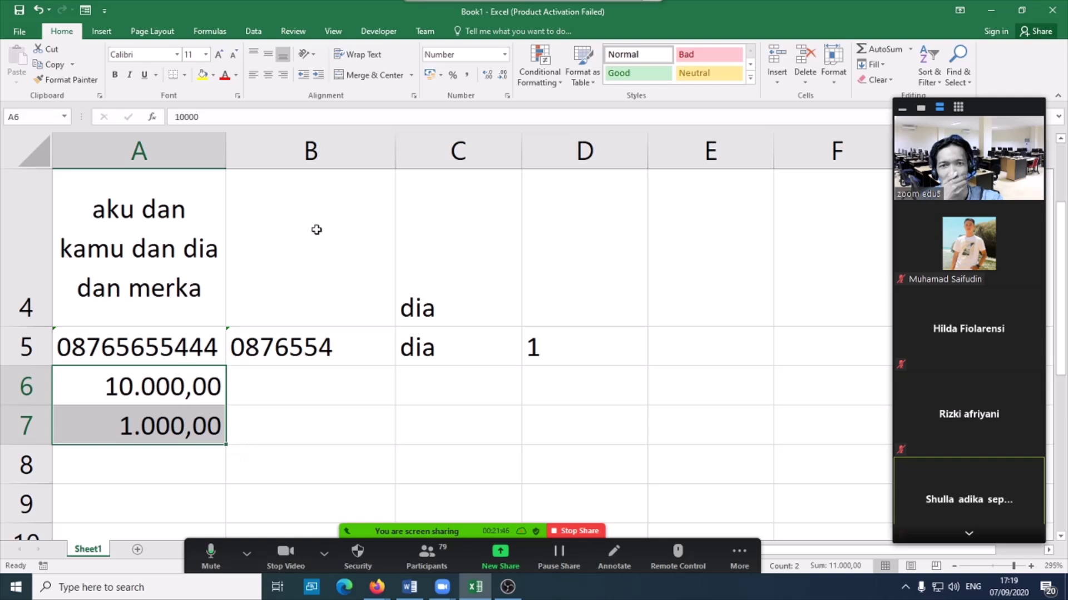
click(508, 96)
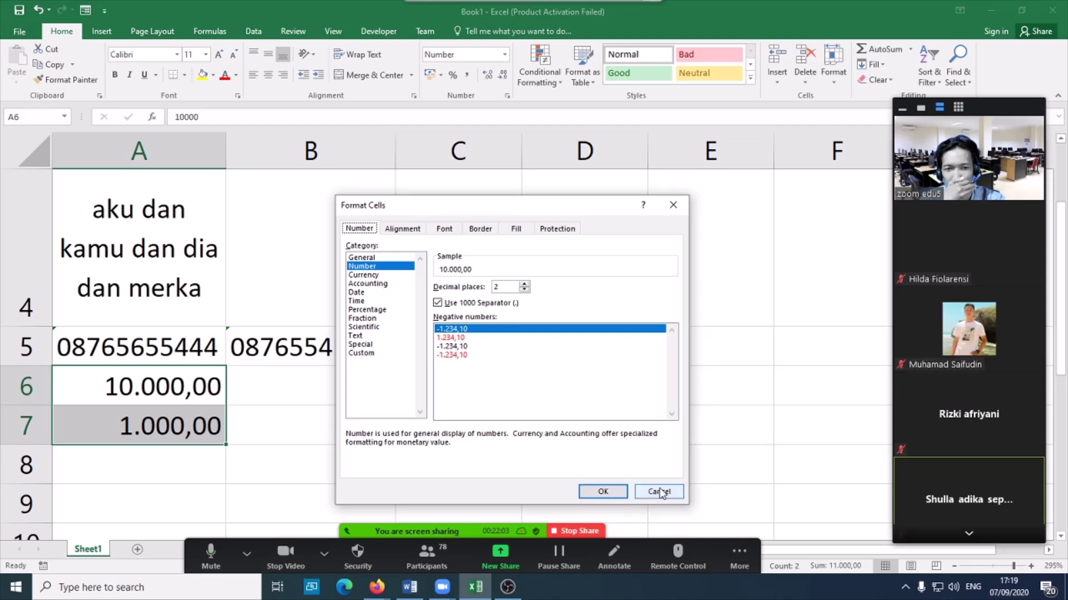
- Apply the Accounting format to A6:A7 and widen column A so Rp 10.000 fits
click(602, 491)
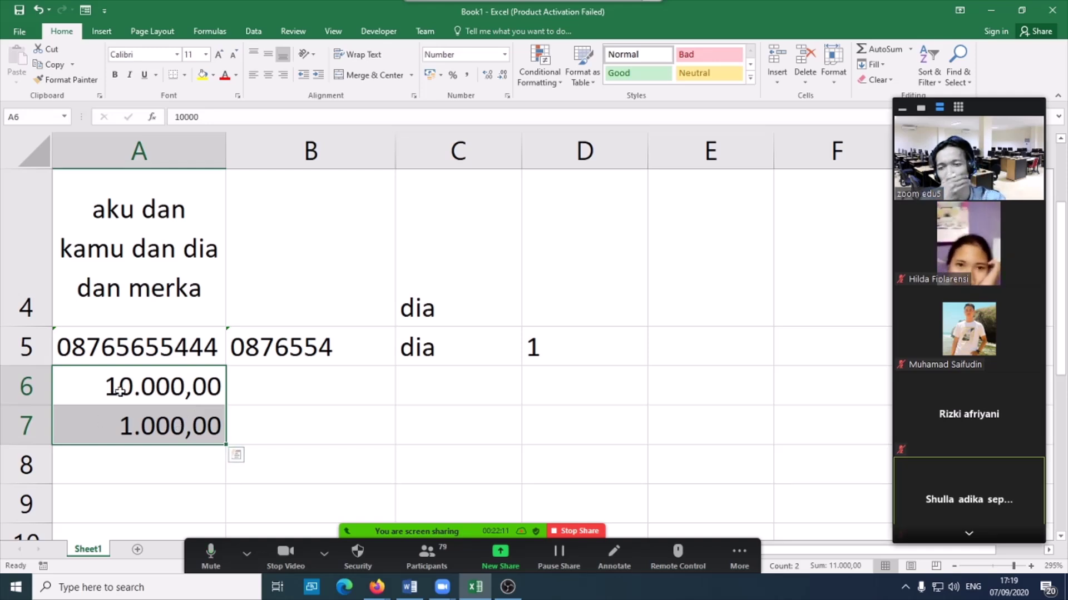
click(507, 97)
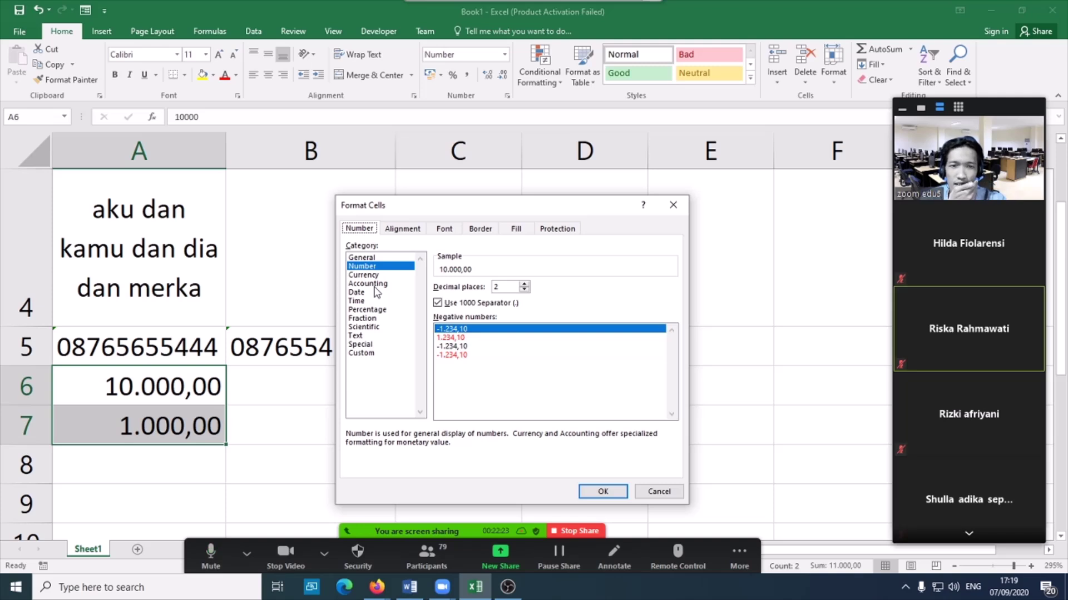
click(371, 284)
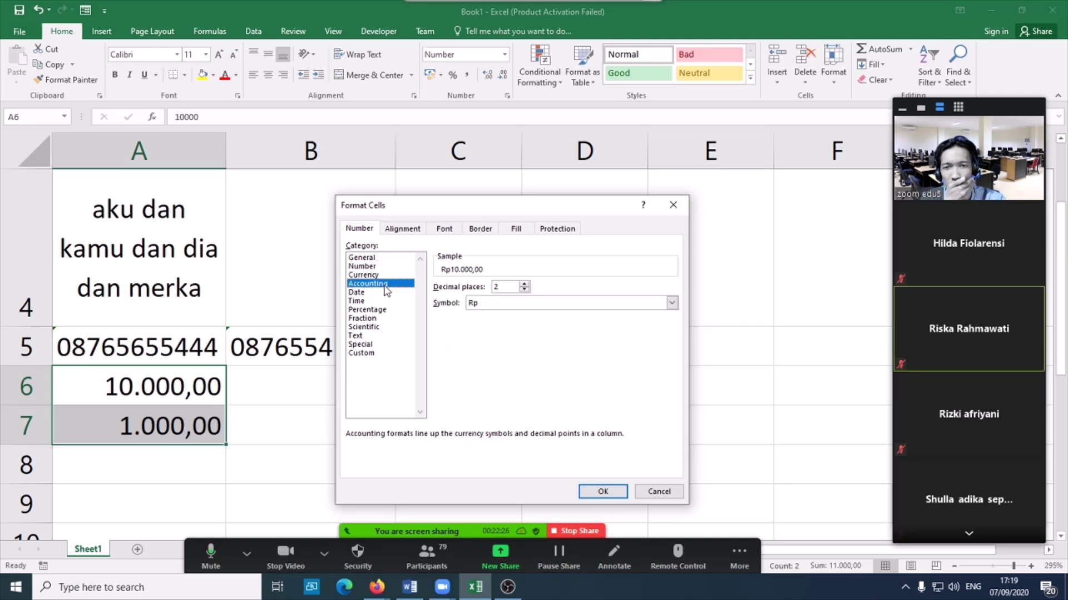
click(602, 492)
drag(222, 156, 267, 156)
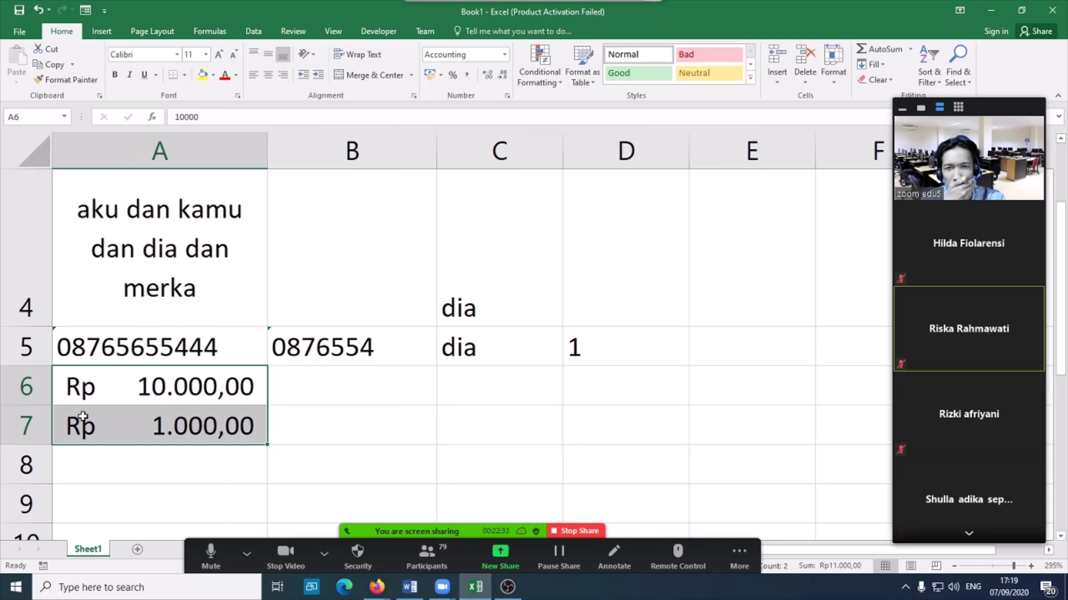
- Try the Currency format on A6:A7, then switch back to Accounting and move to A8
click(504, 54)
click(484, 137)
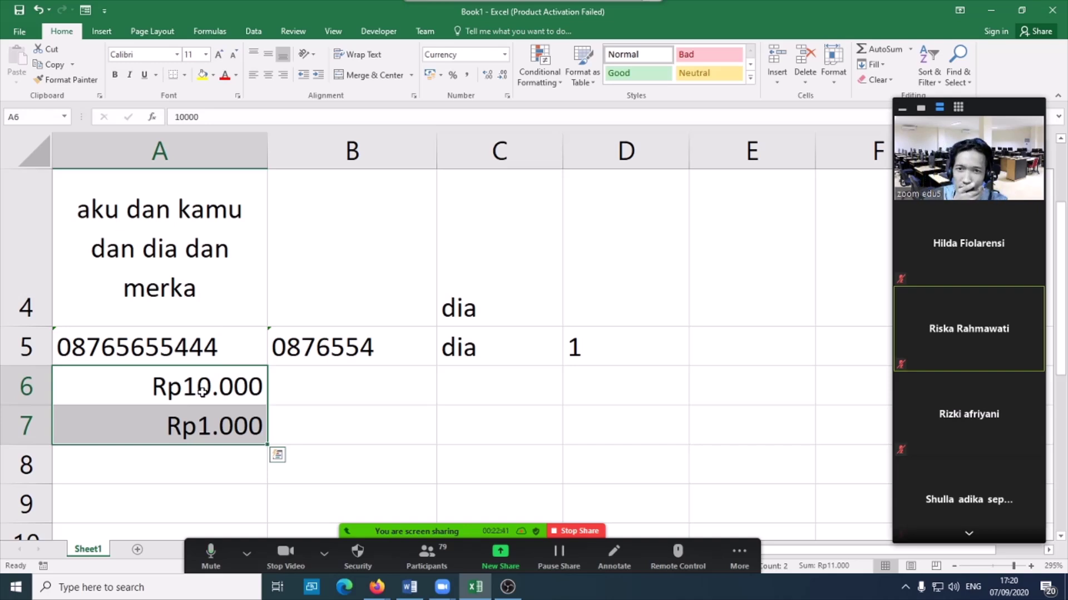
click(504, 54)
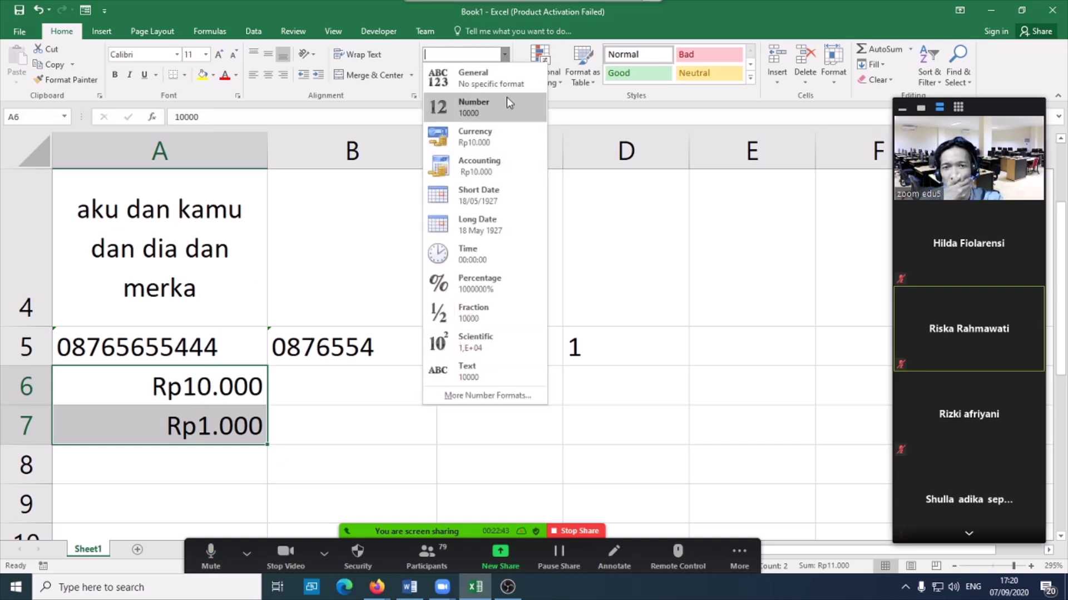
click(507, 177)
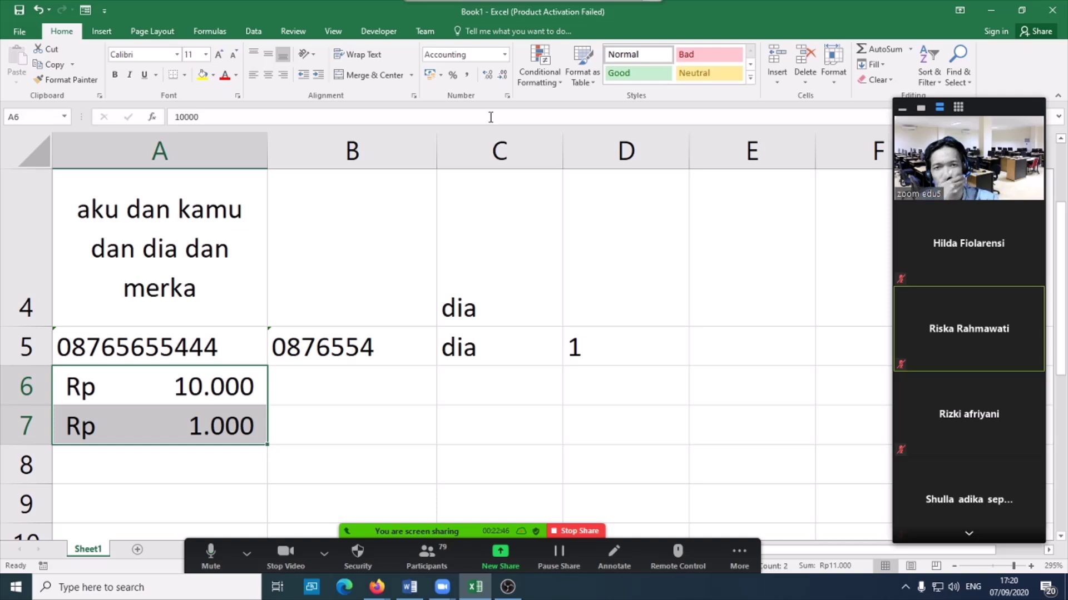
click(185, 456)
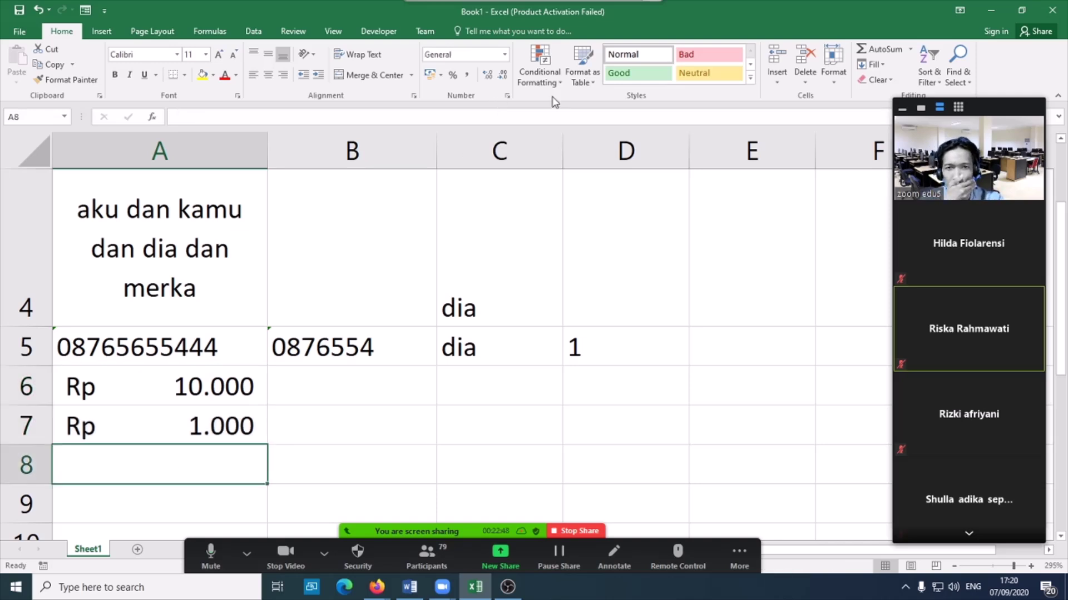
click(507, 97)
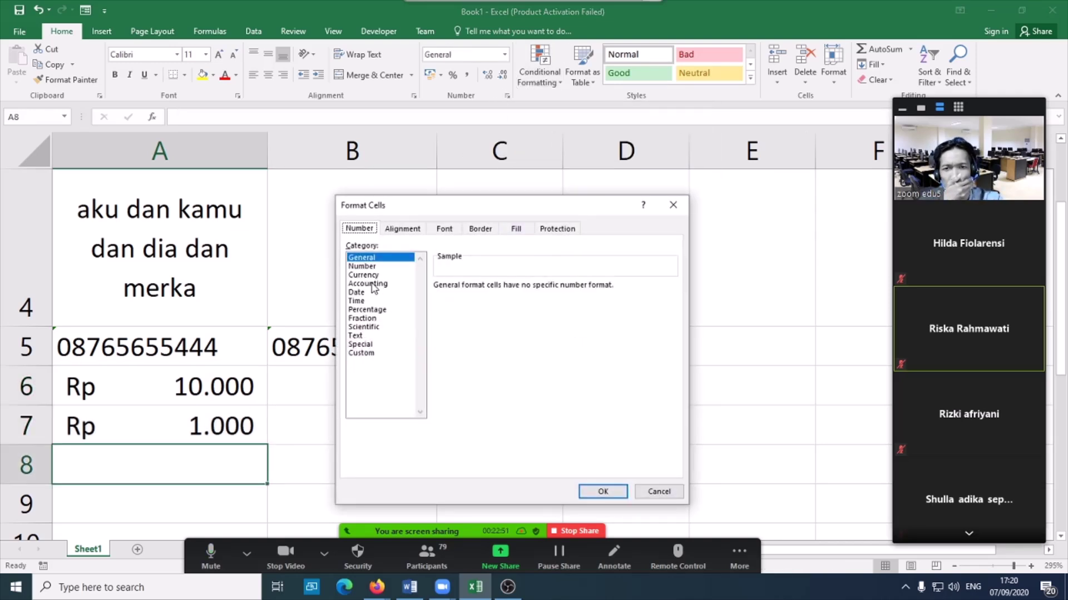
click(362, 293)
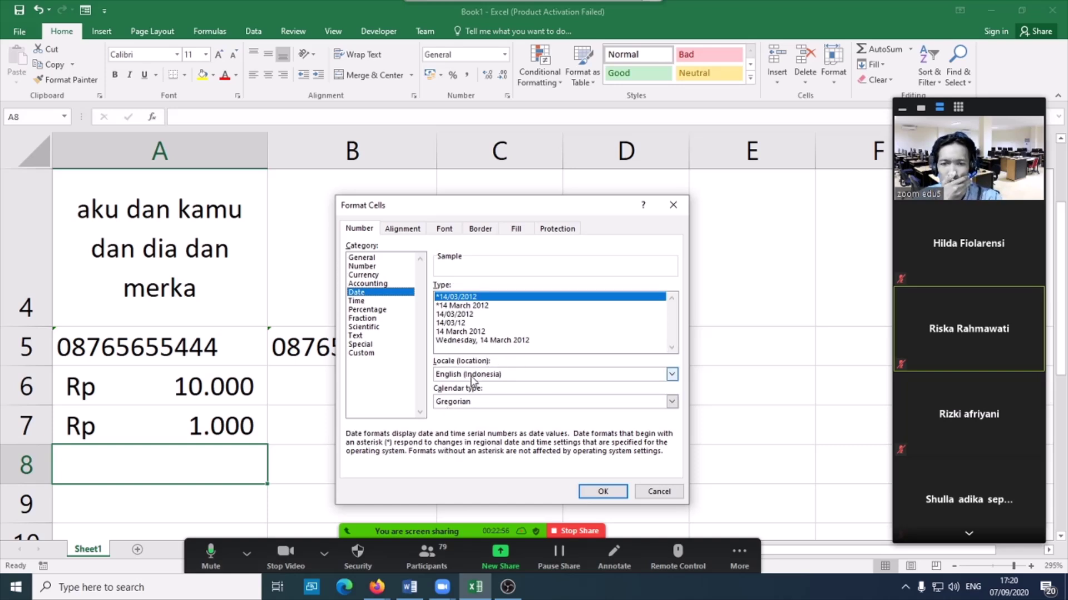
click(673, 374)
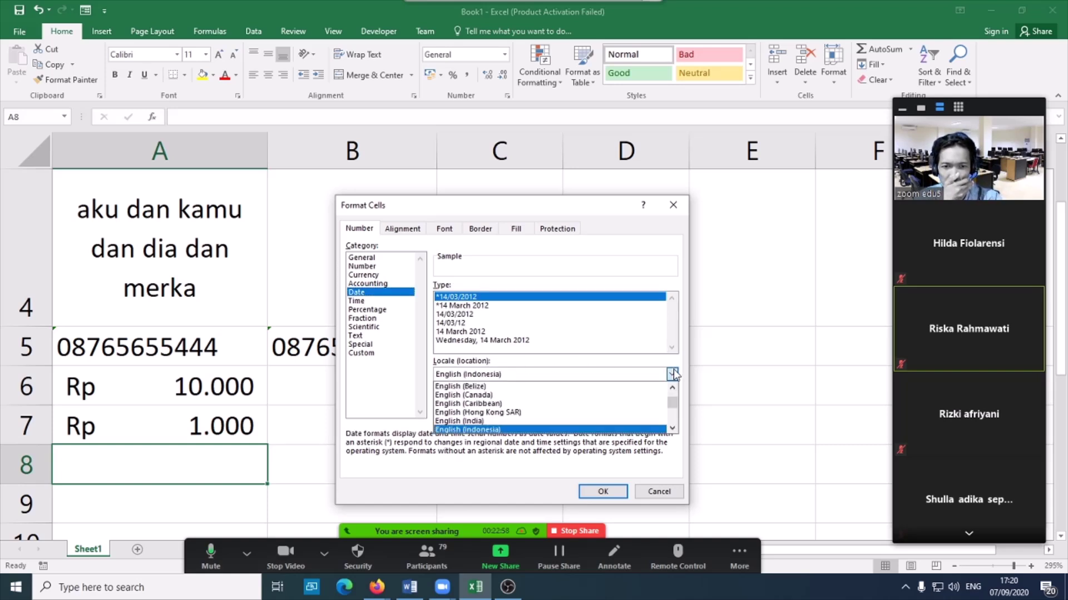
click(608, 380)
click(608, 379)
scroll(568, 412, up, 2)
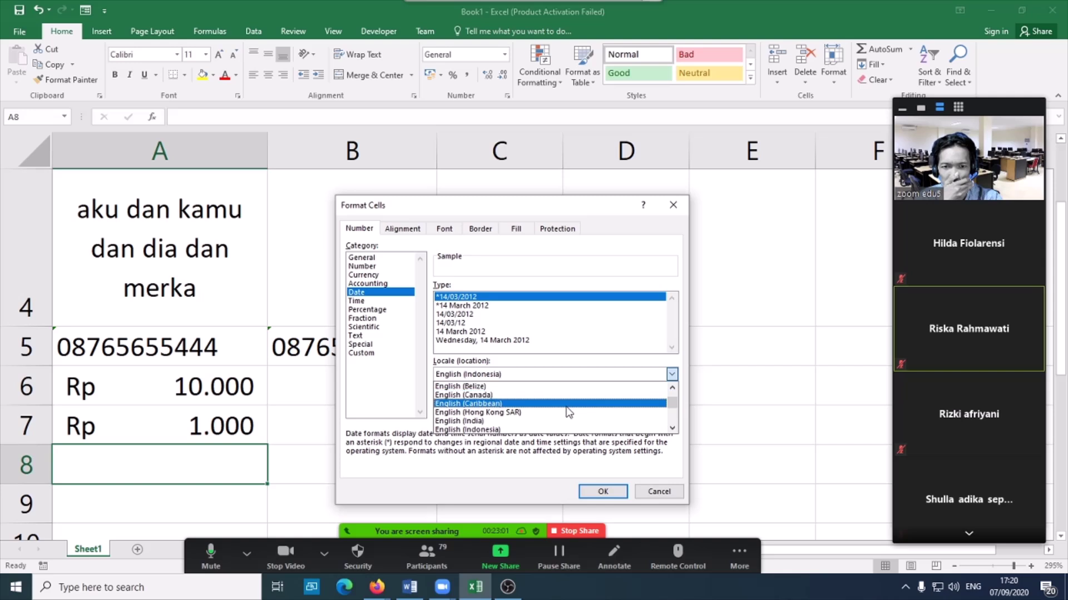
scroll(568, 412, down, 3)
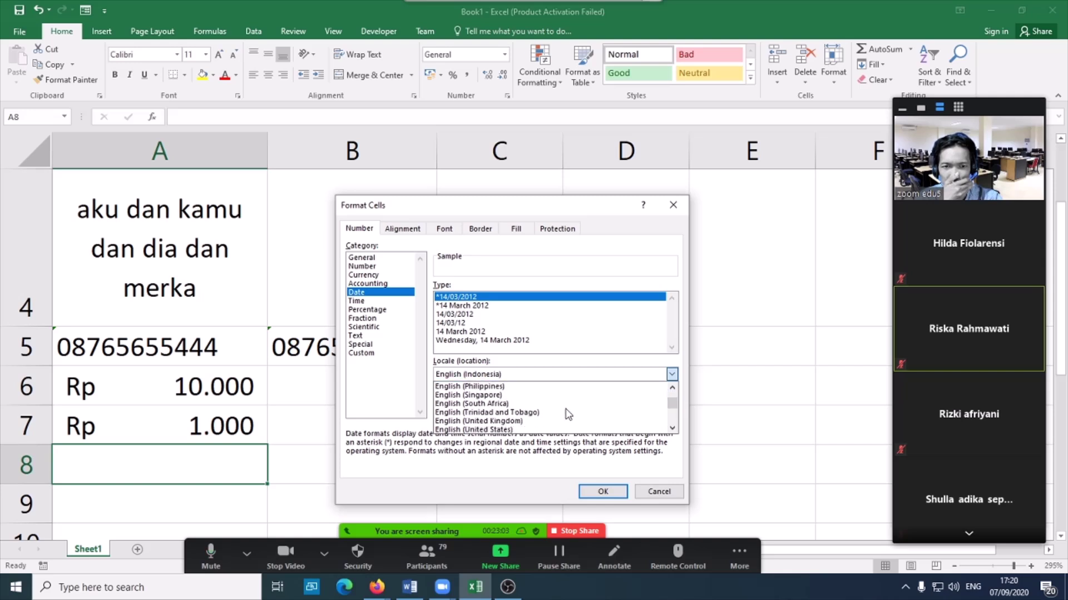
click(478, 430)
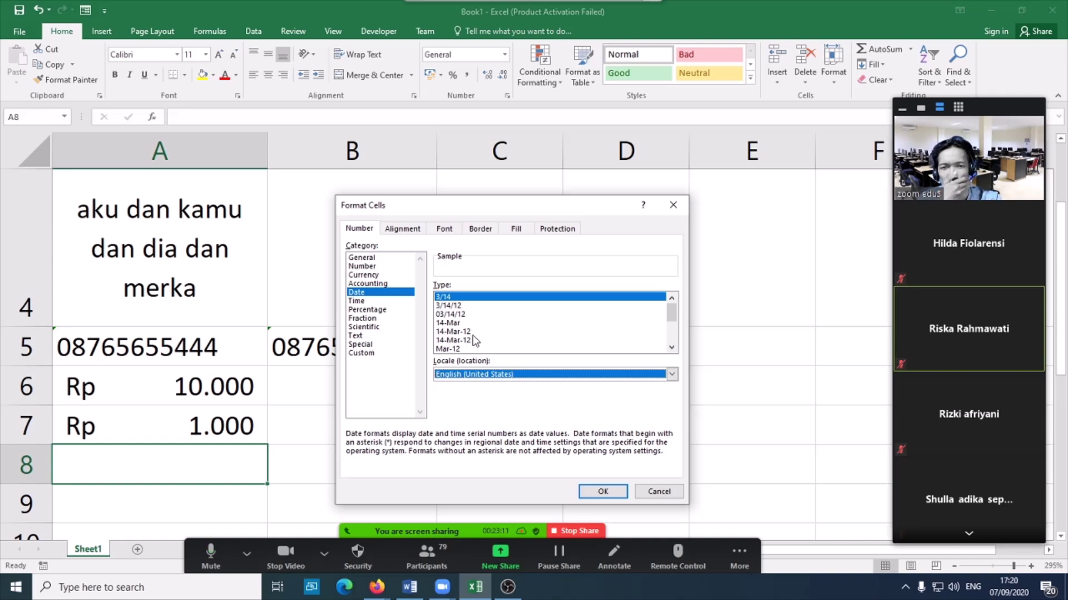
click(360, 300)
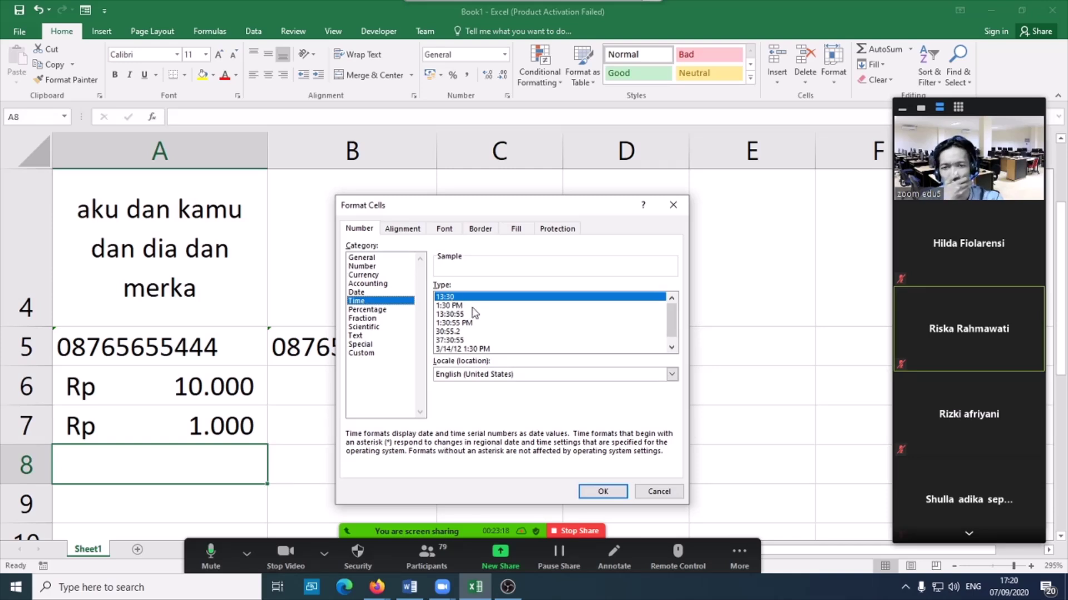
click(378, 309)
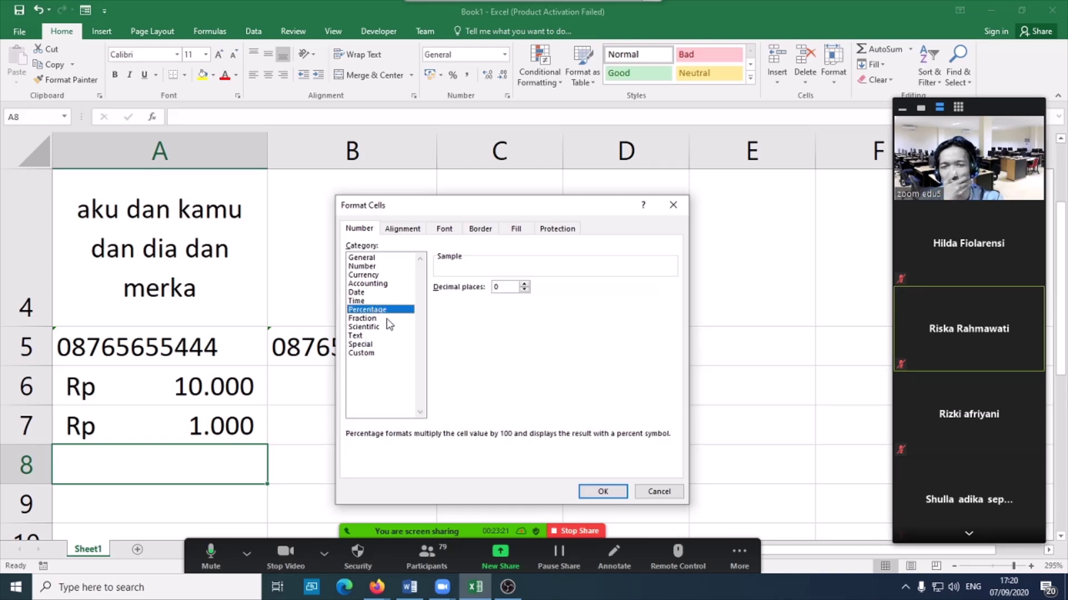
click(374, 318)
click(369, 327)
click(365, 336)
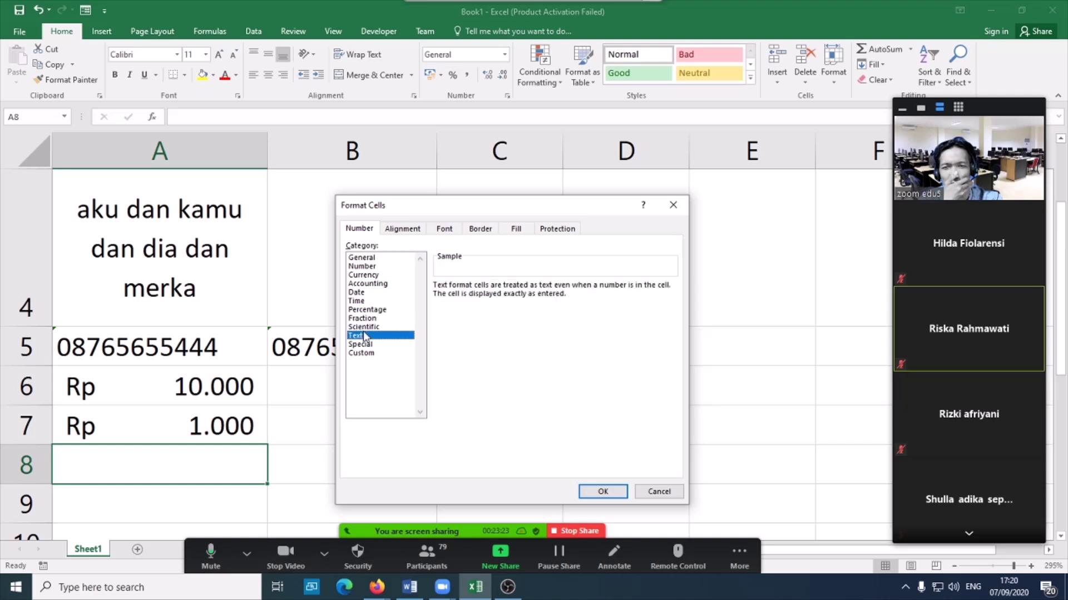
click(363, 344)
click(368, 353)
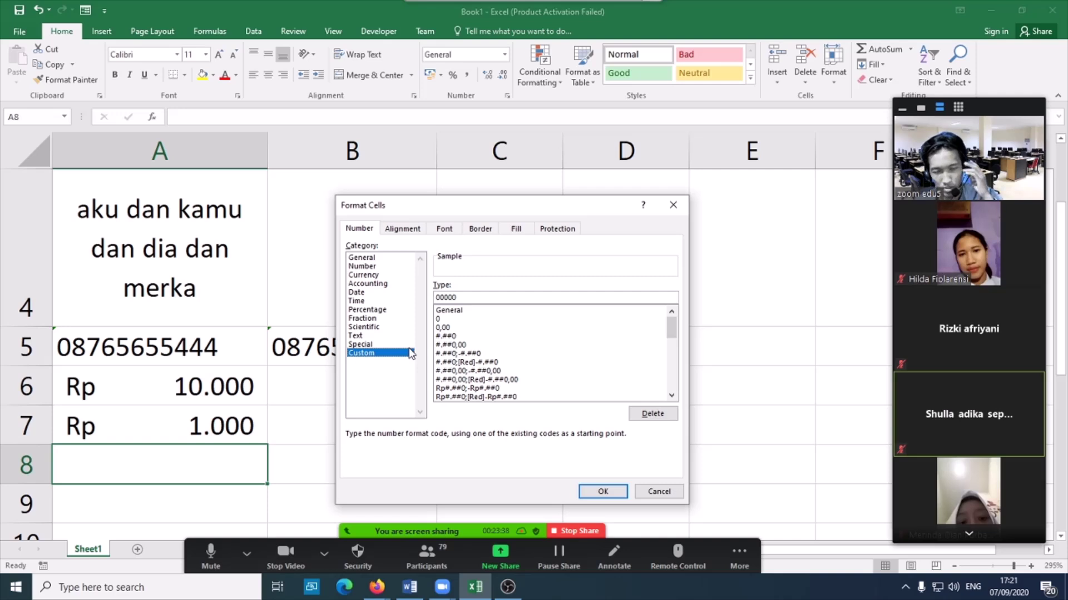
- Enter 5, 12 and 10 into D6, D7 and D8 below the 1 in D5
click(660, 492)
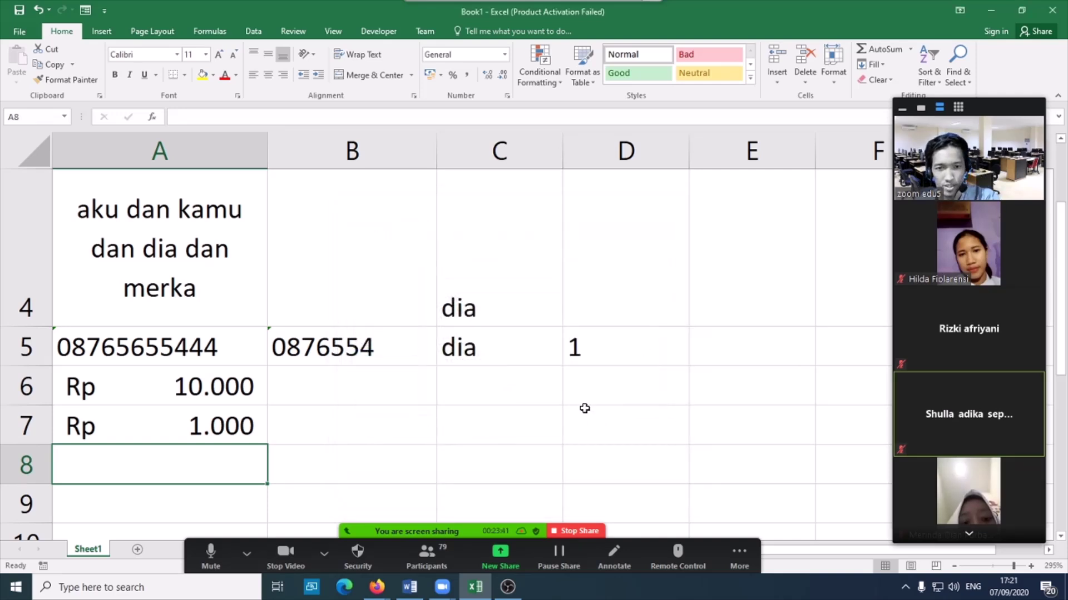
click(617, 359)
click(619, 397)
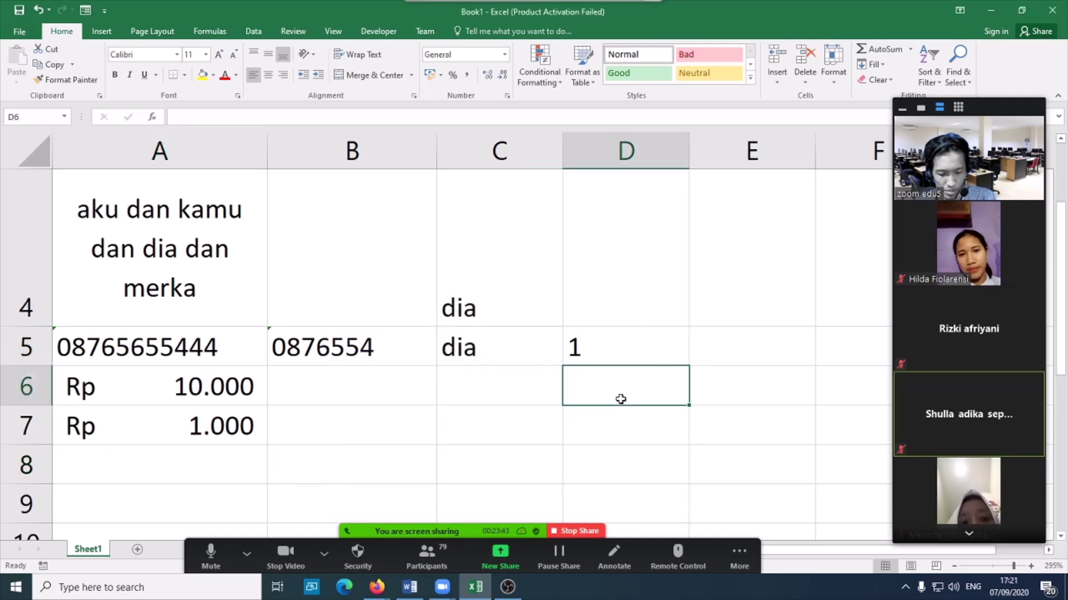
text(5)
key(Return)
text(12)
key(Return)
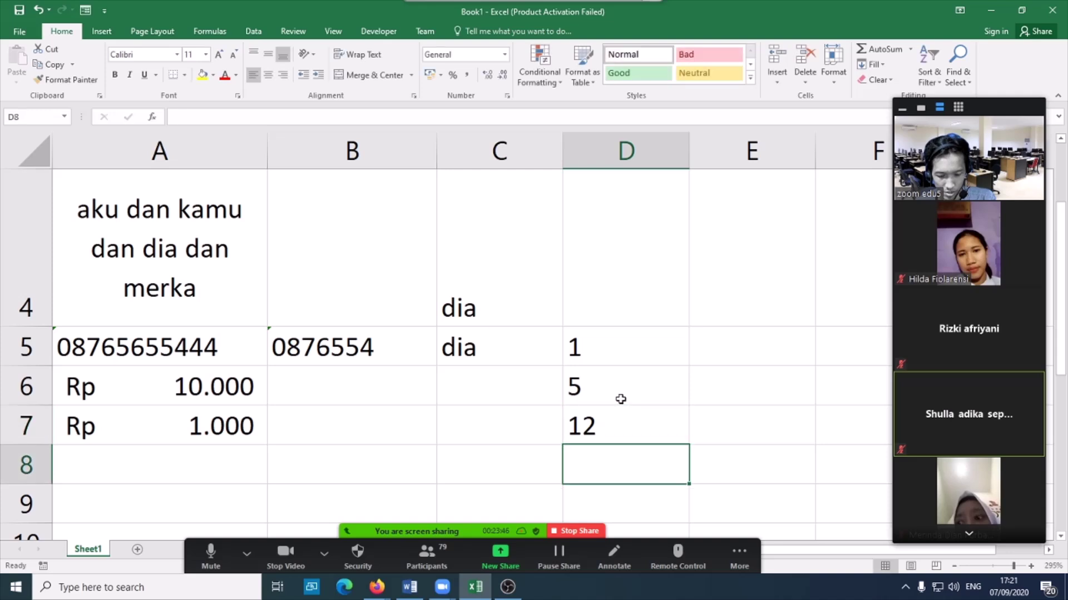
text(10)
key(Up)
key(Up)
key(Up)
key(Up)
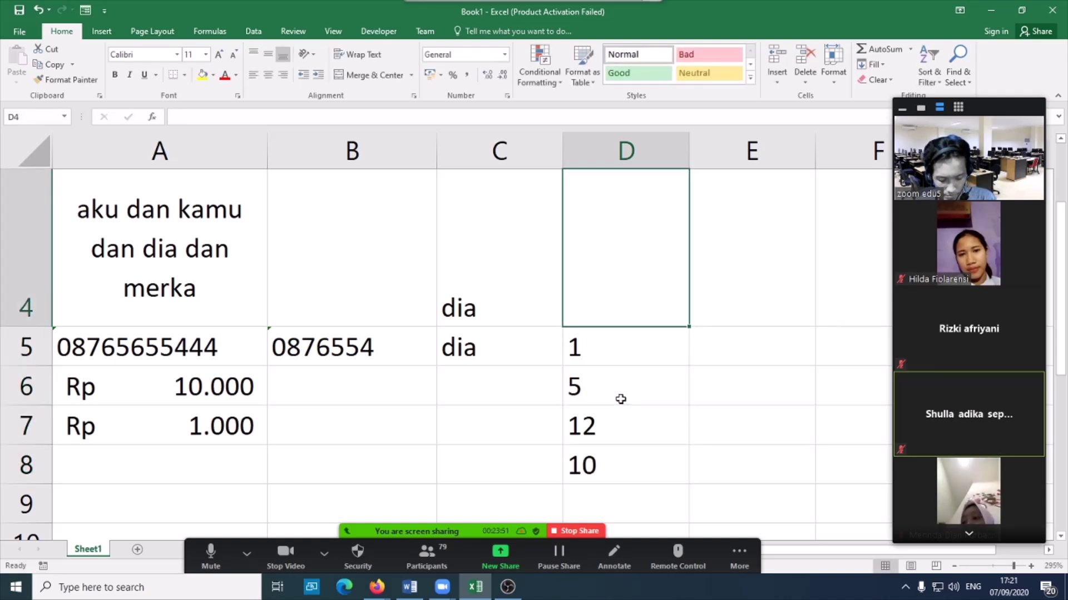
- Head column D with 'ayam' in D4, replacing 'kelapa', and select D5:D8
text(kelapa)
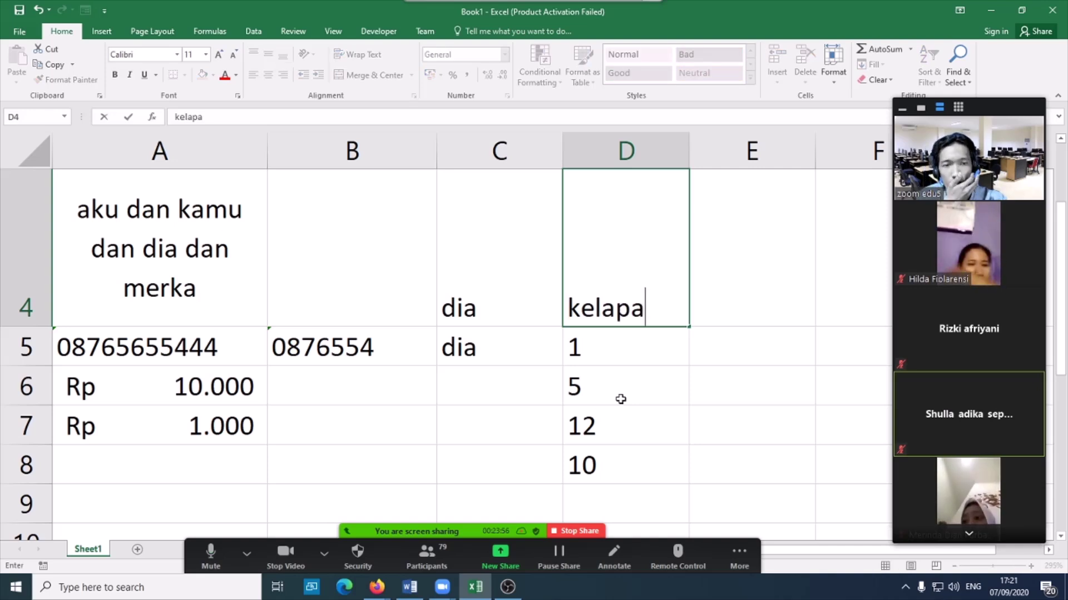
click(636, 466)
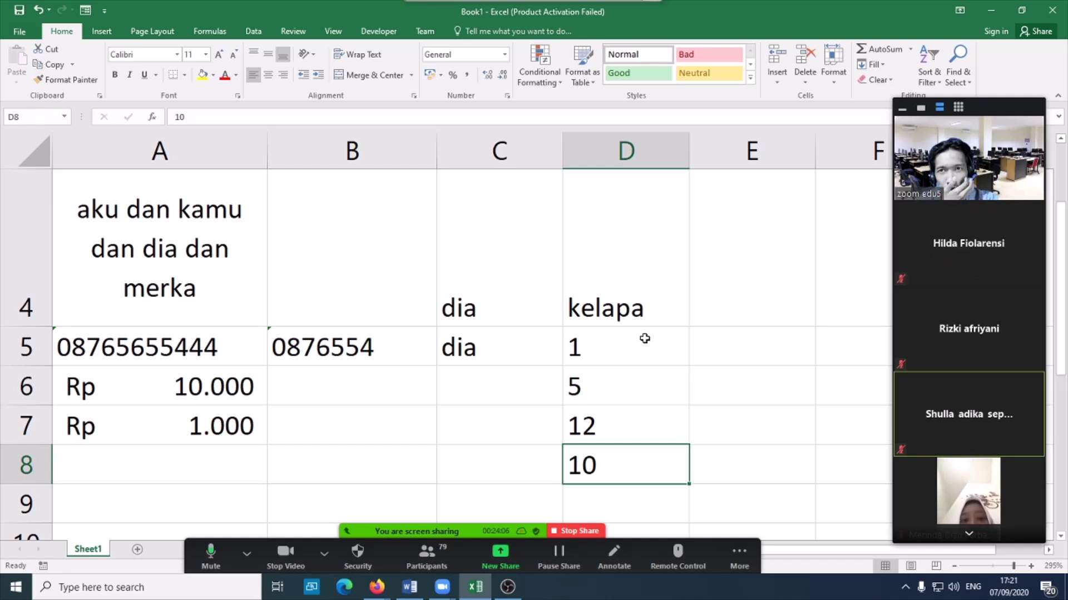
click(644, 310)
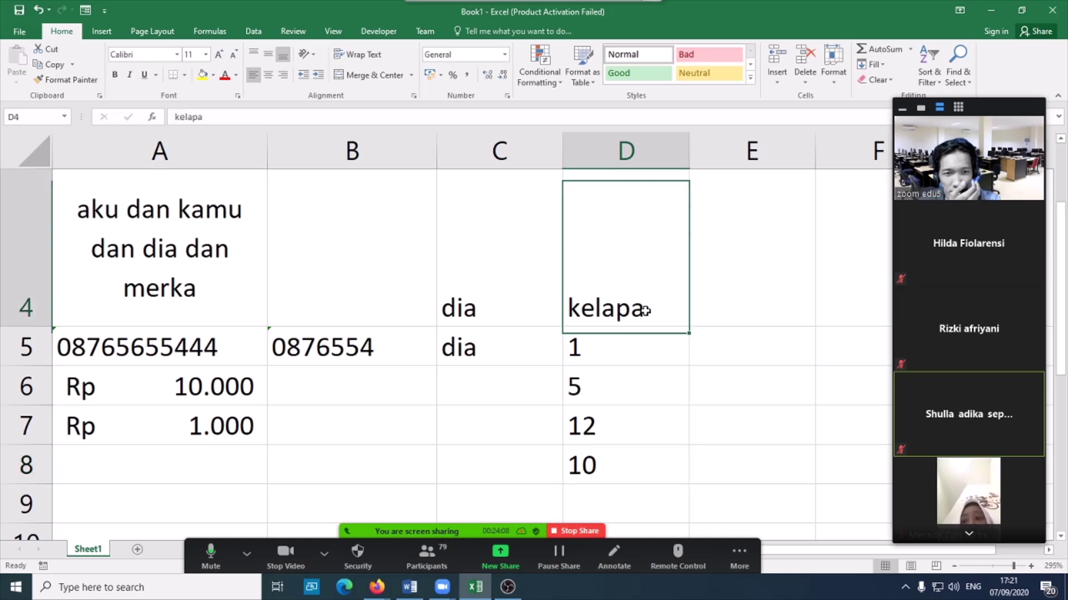
text(ayam)
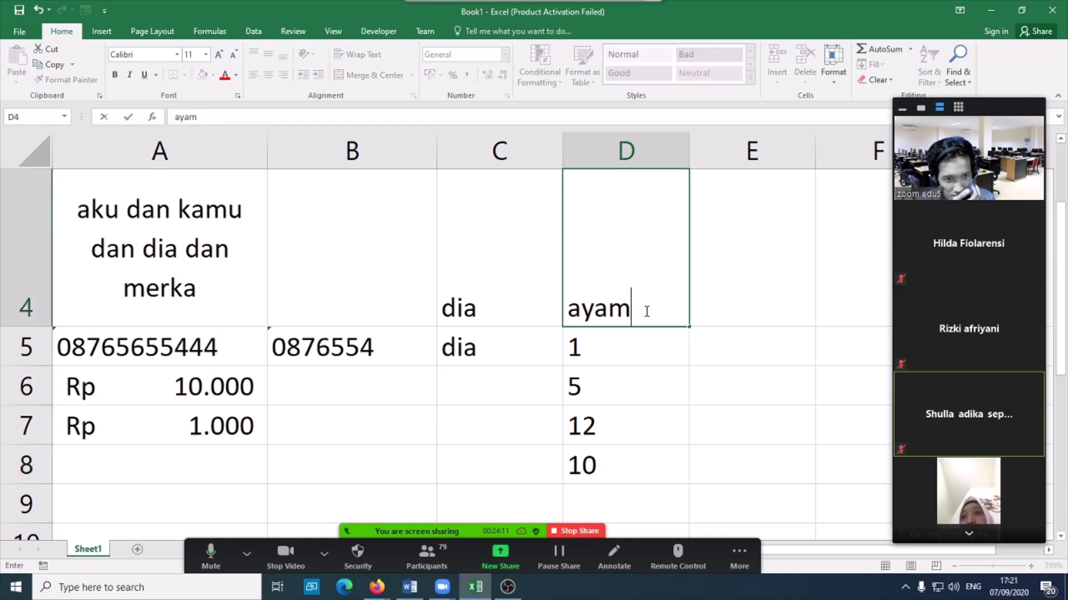
click(628, 351)
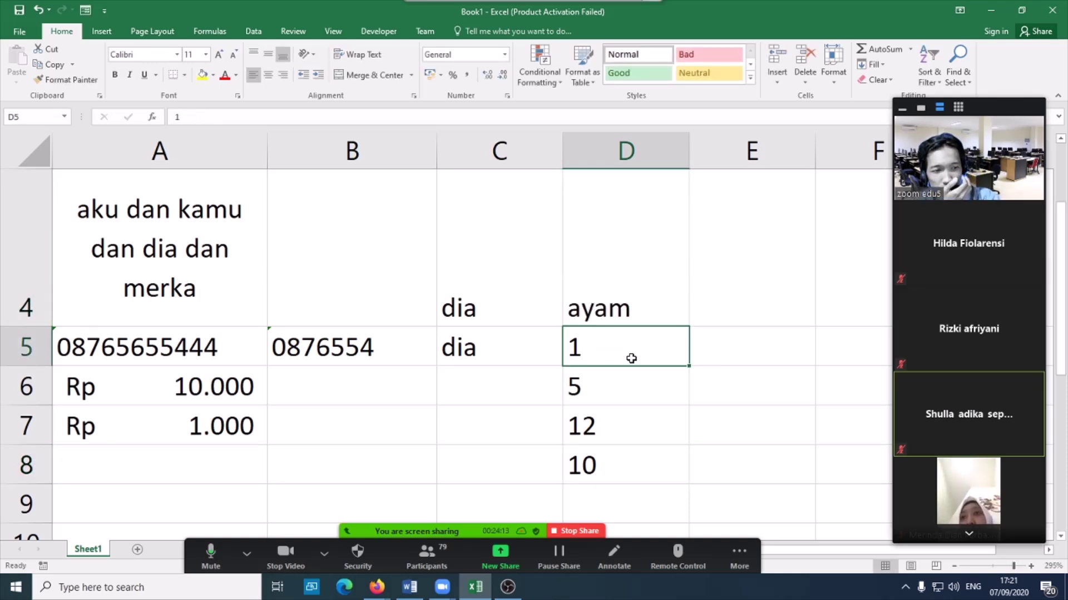
click(665, 417)
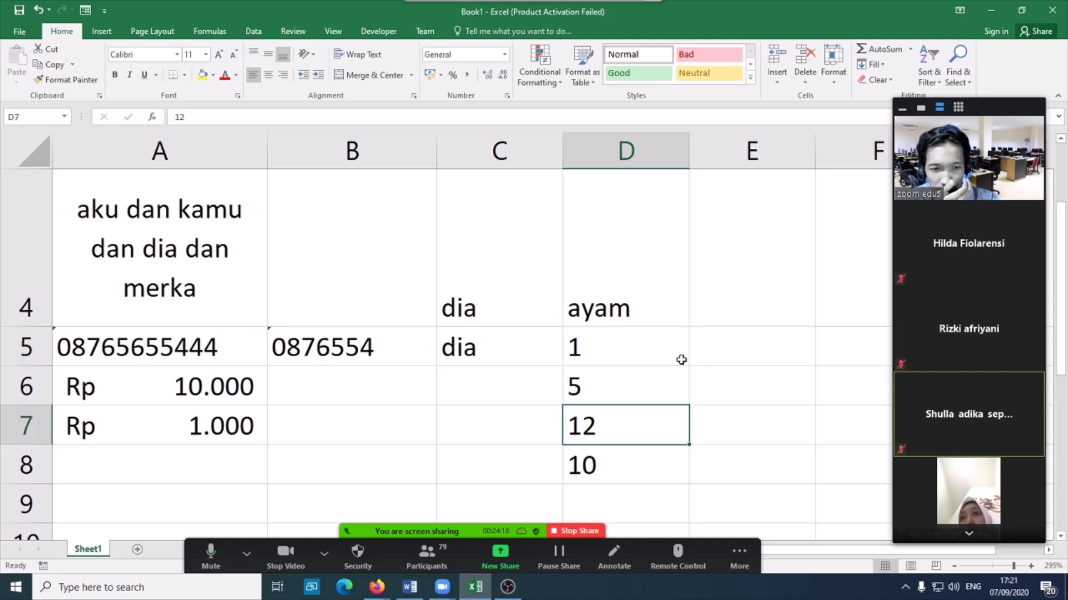
drag(661, 357, 653, 456)
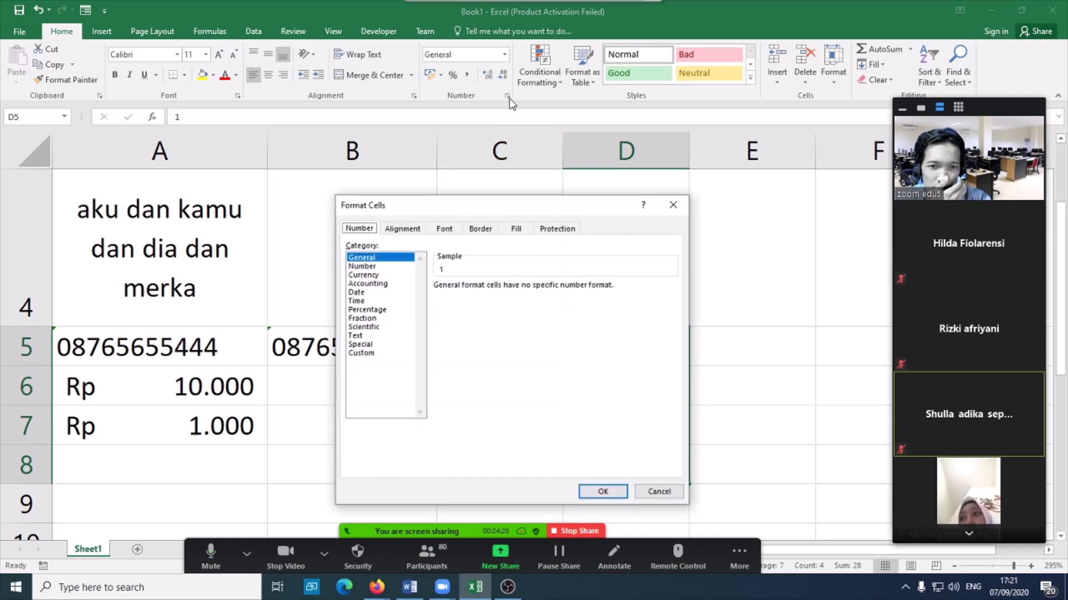
- Give D5:D8 the custom number format 0 "ekor" so they read 1 ekor, 5 ekor, 12 ekor, 10 ekor
click(658, 492)
right_click(615, 387)
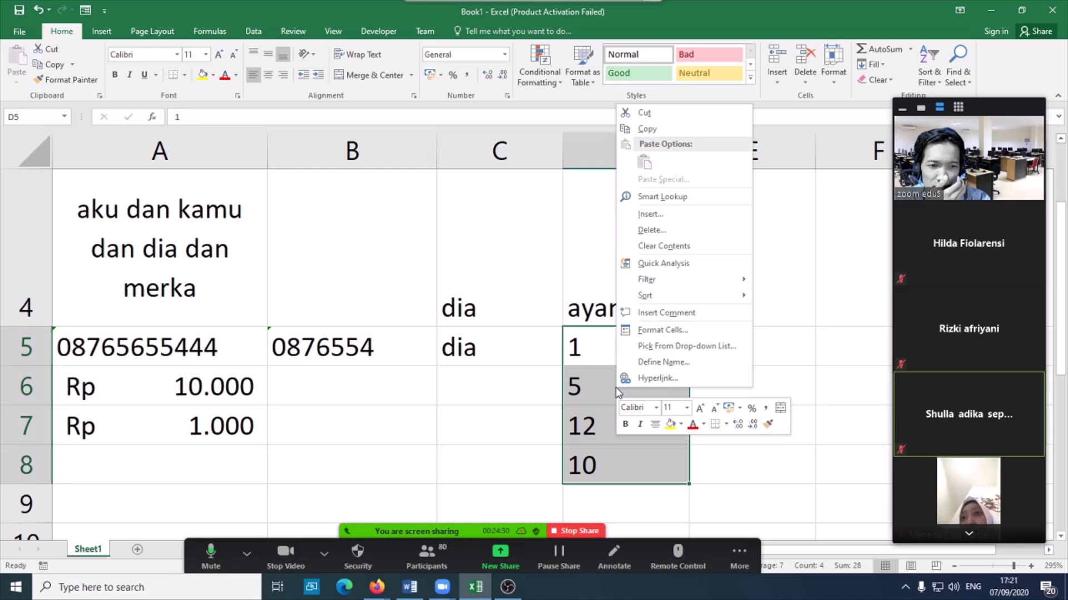
click(661, 330)
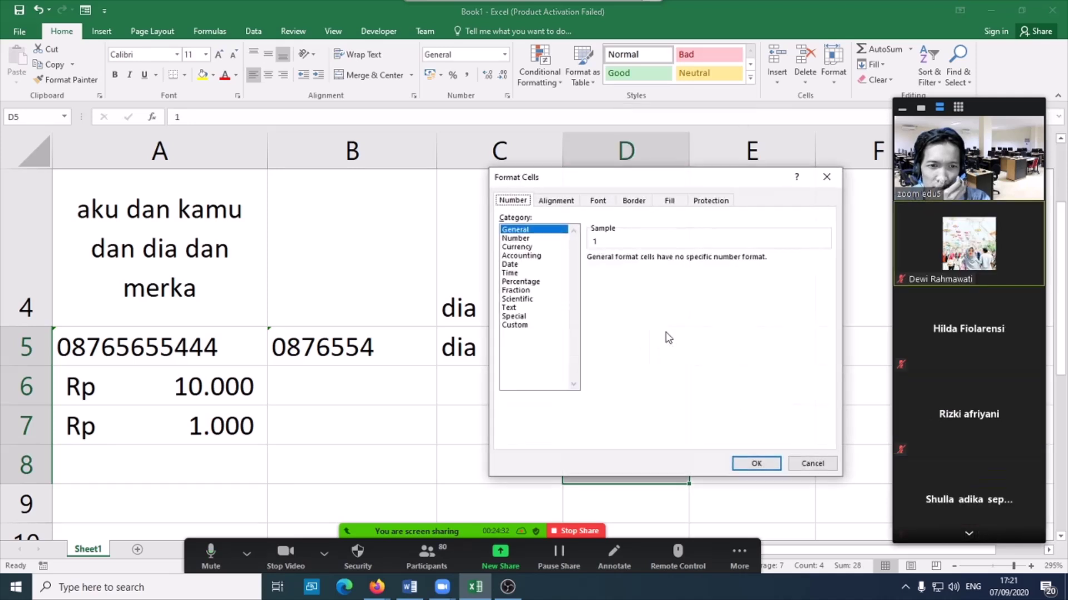
click(513, 328)
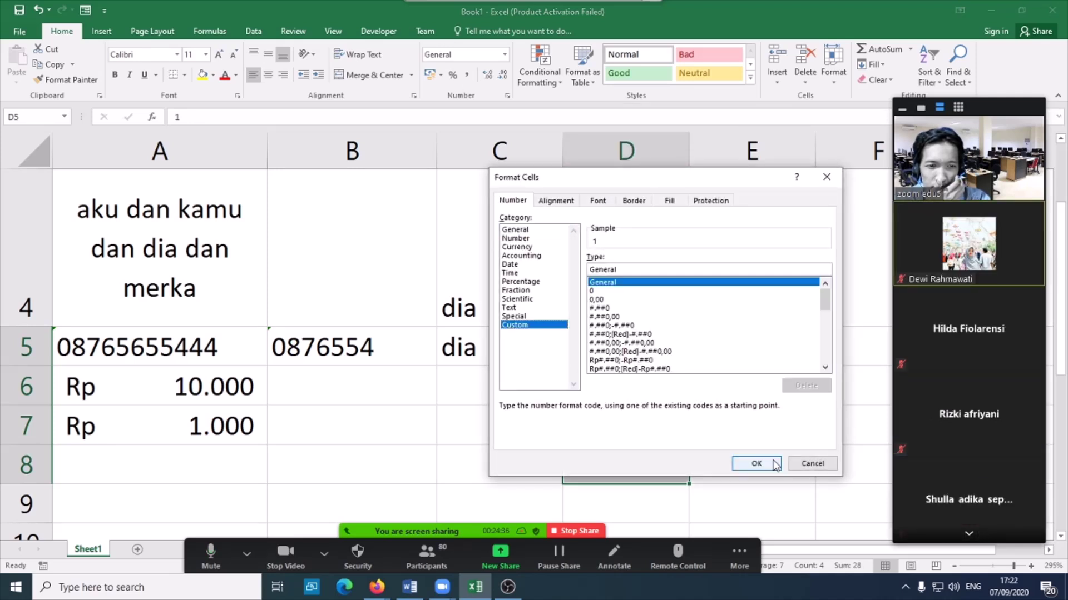
click(594, 291)
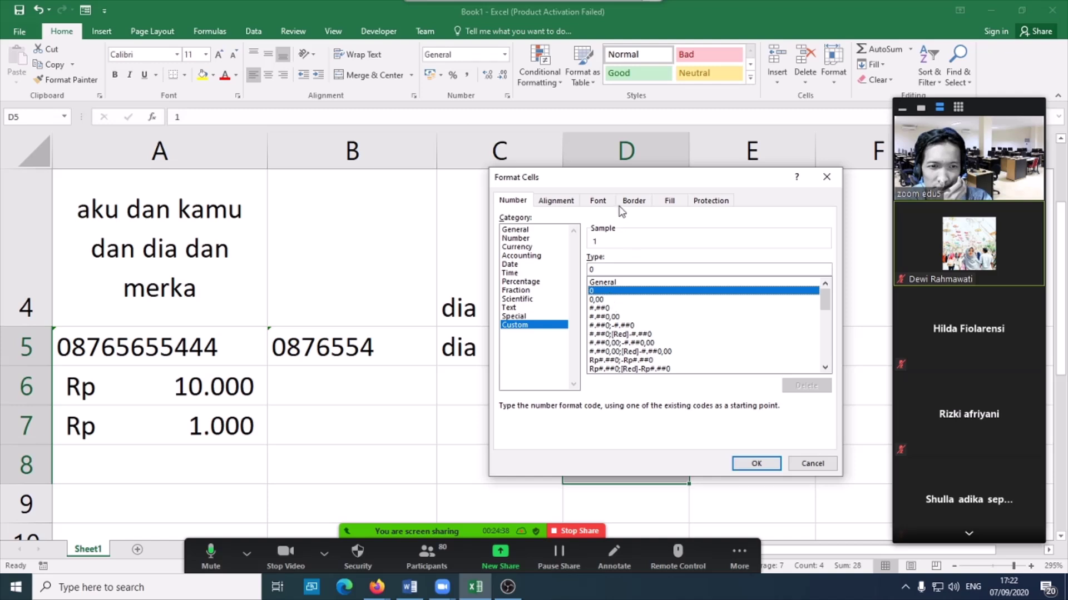
drag(620, 183, 289, 203)
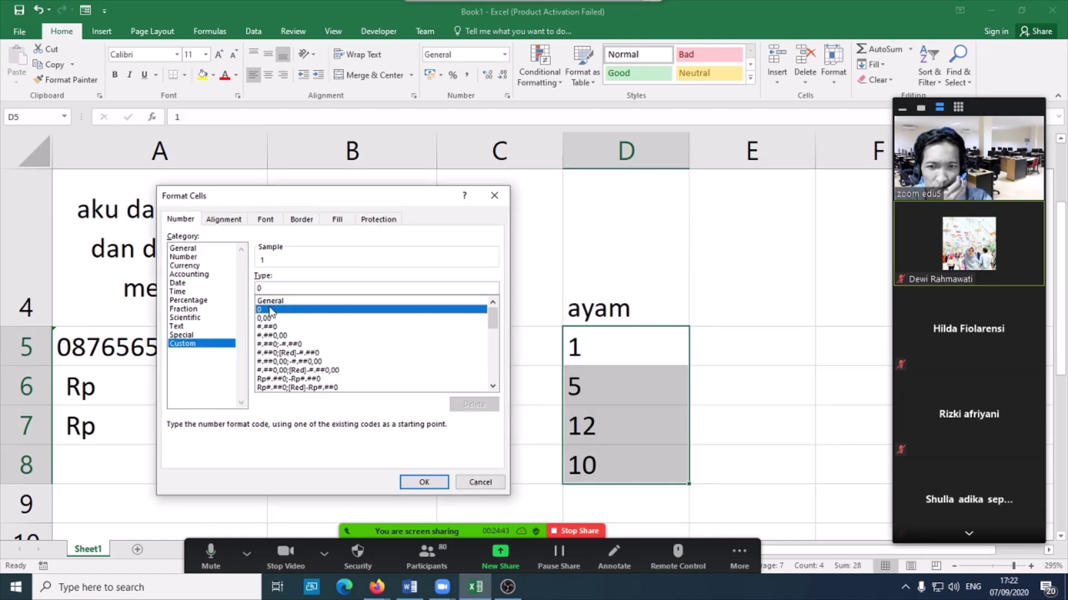
click(274, 287)
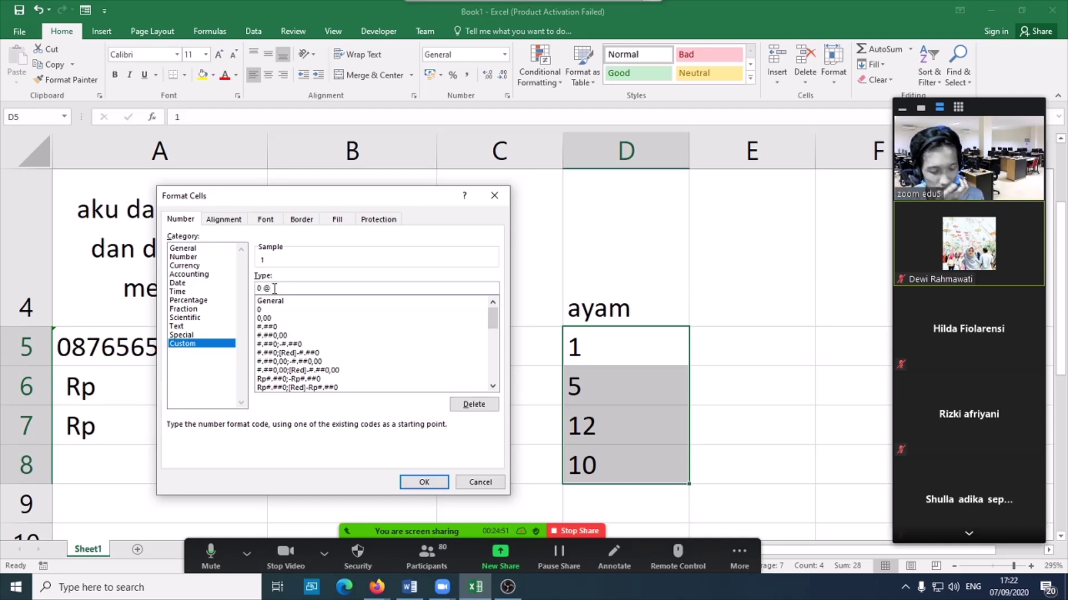
click(973, 587)
click(979, 518)
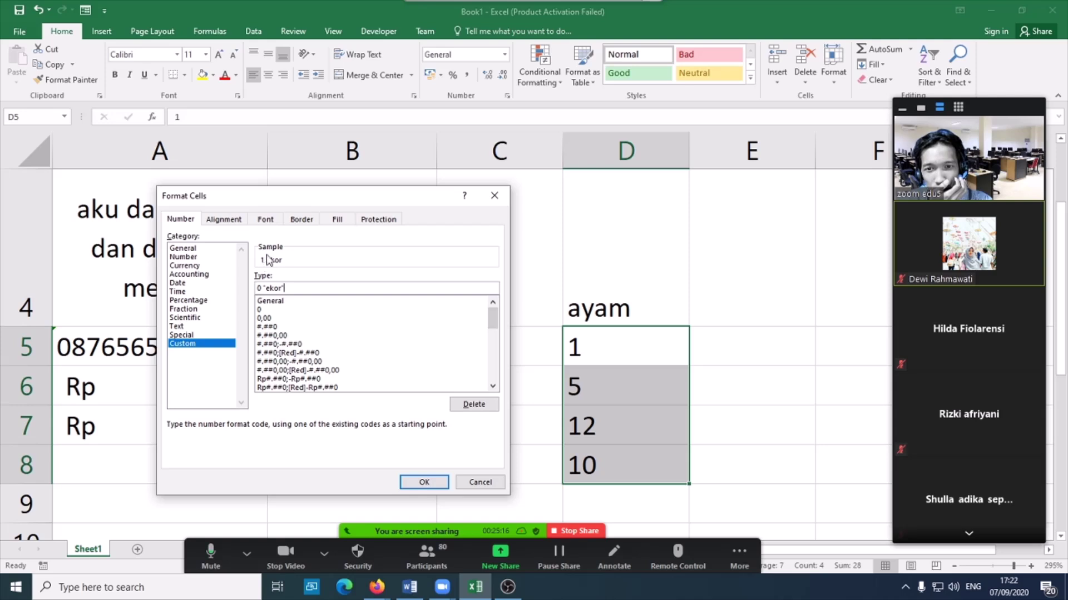
click(420, 481)
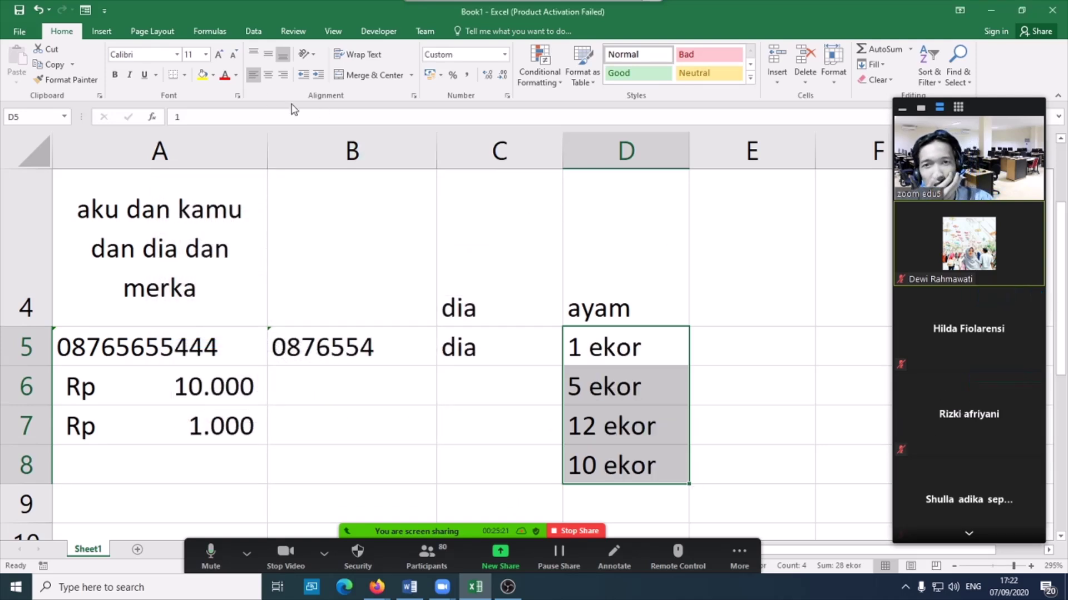
- Right-align the ekor counts in column D and reopen Format Cells to show the 0 "ekor" code
click(282, 75)
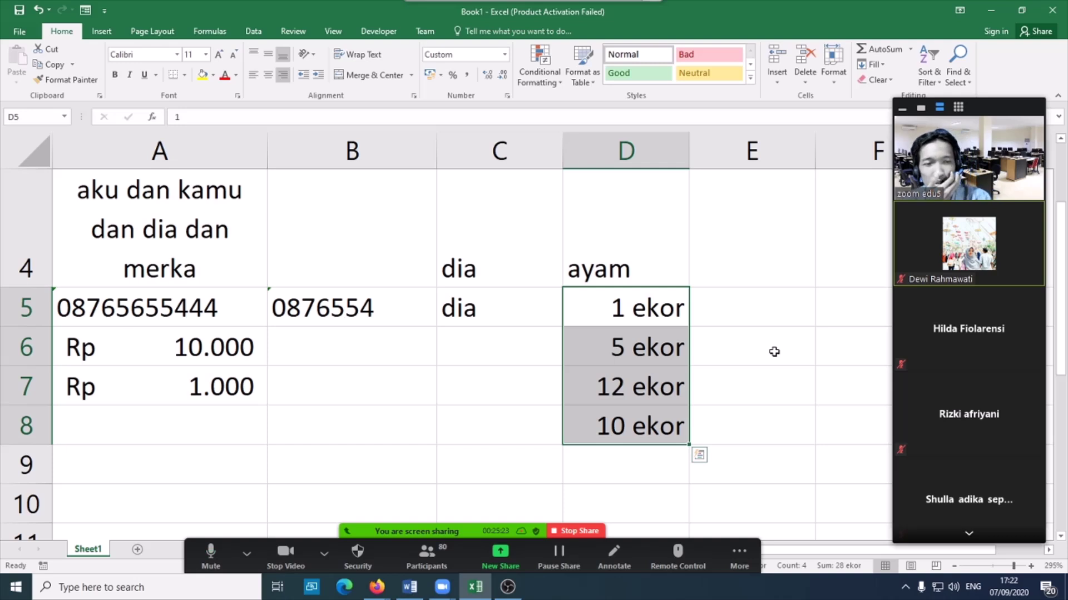
click(507, 97)
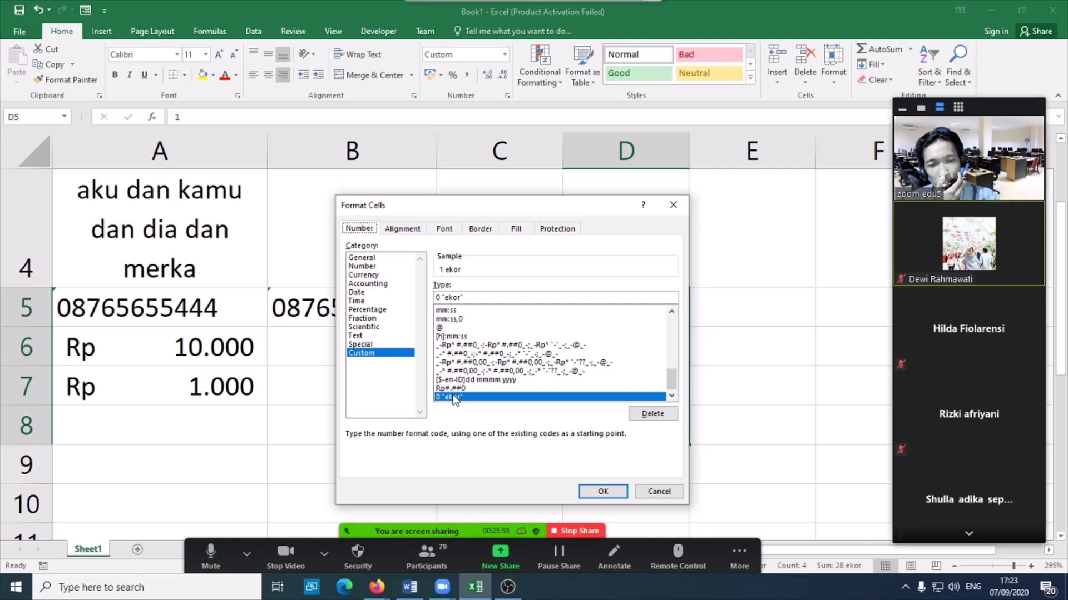
click(617, 491)
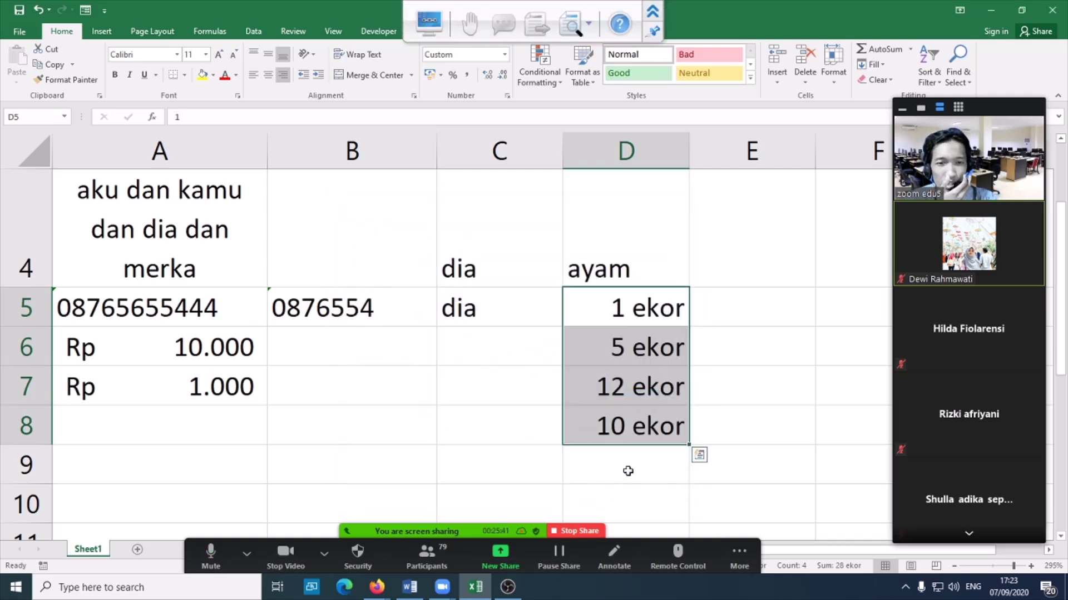
key(ctrl+1)
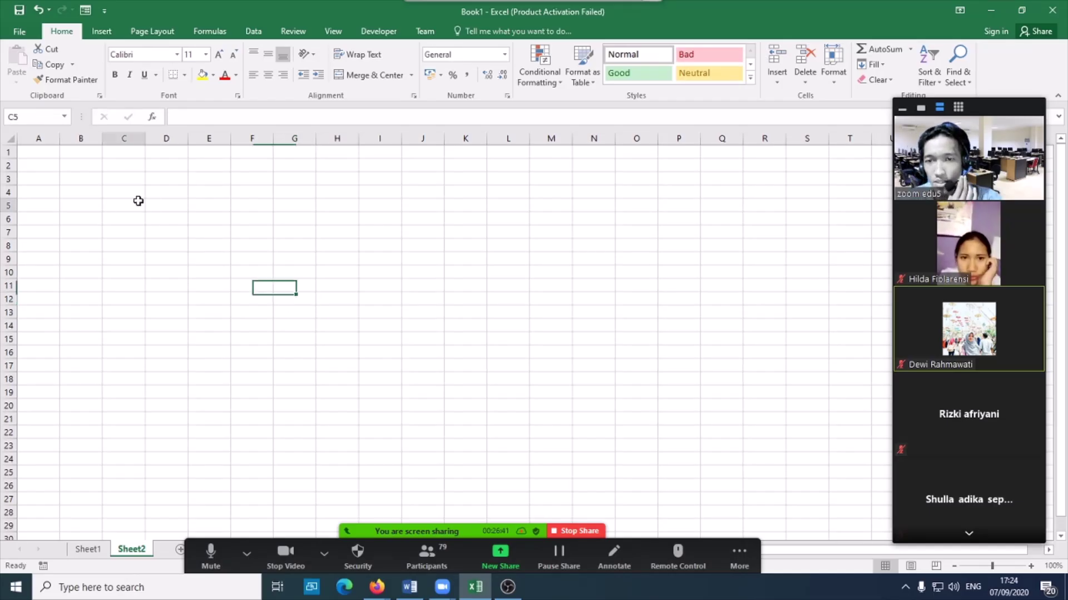
- Switch to Sheet2 and select A1:J1 for the title row
click(138, 201)
drag(39, 152, 405, 150)
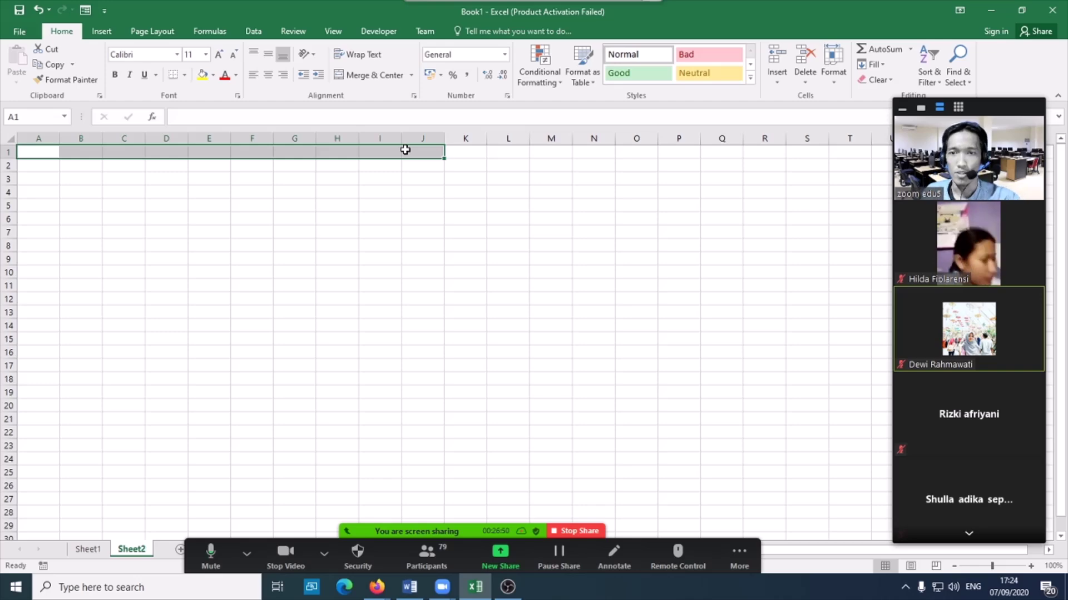
- Merge and centre A1:J1 and enter the title 'TOKO ABC'
scroll(405, 150, up, 5)
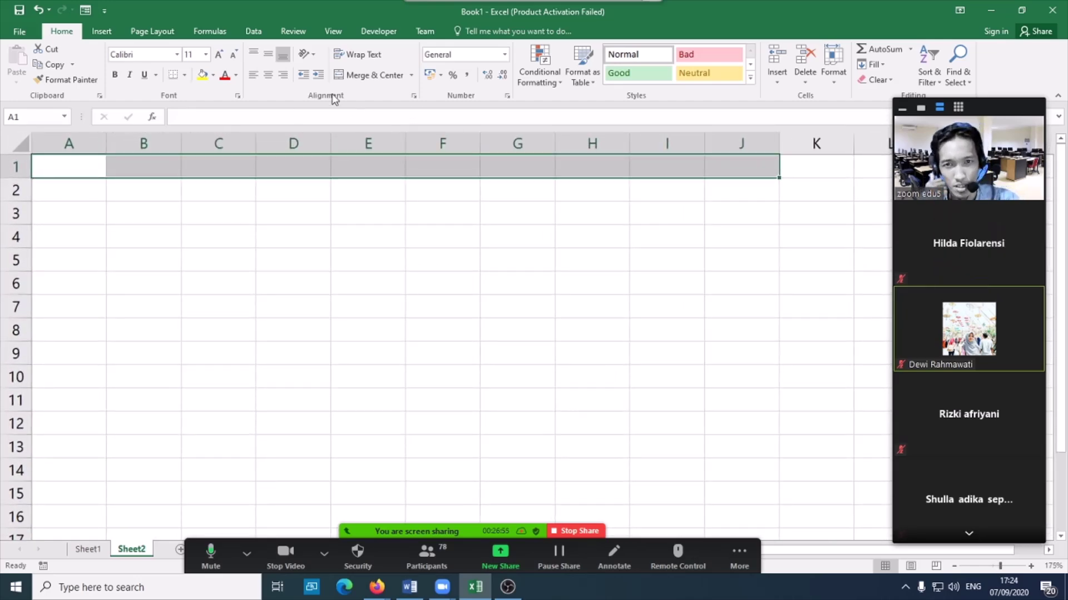
click(414, 96)
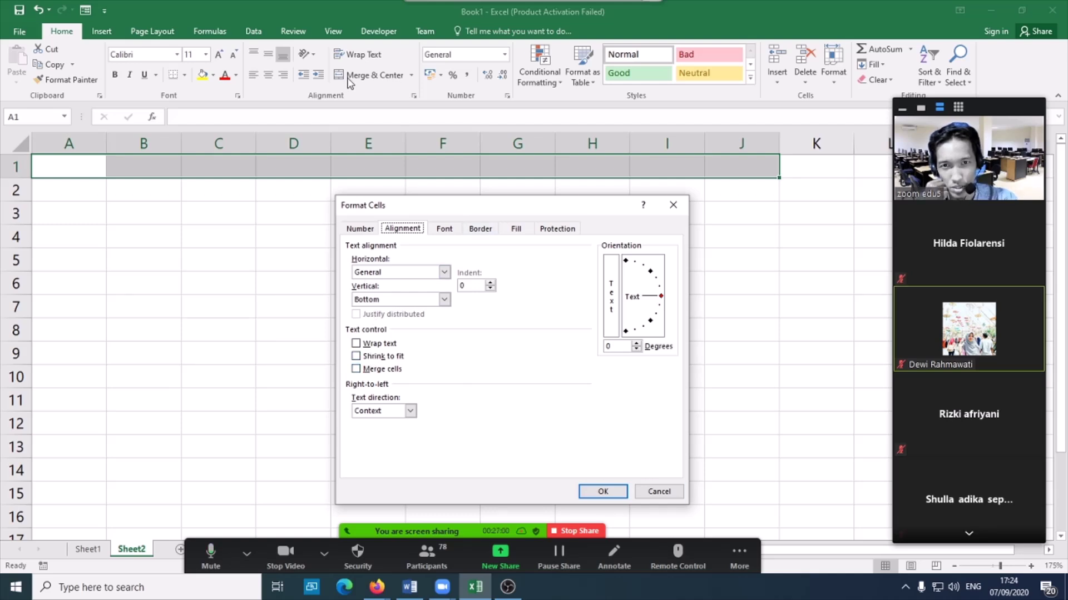
click(659, 492)
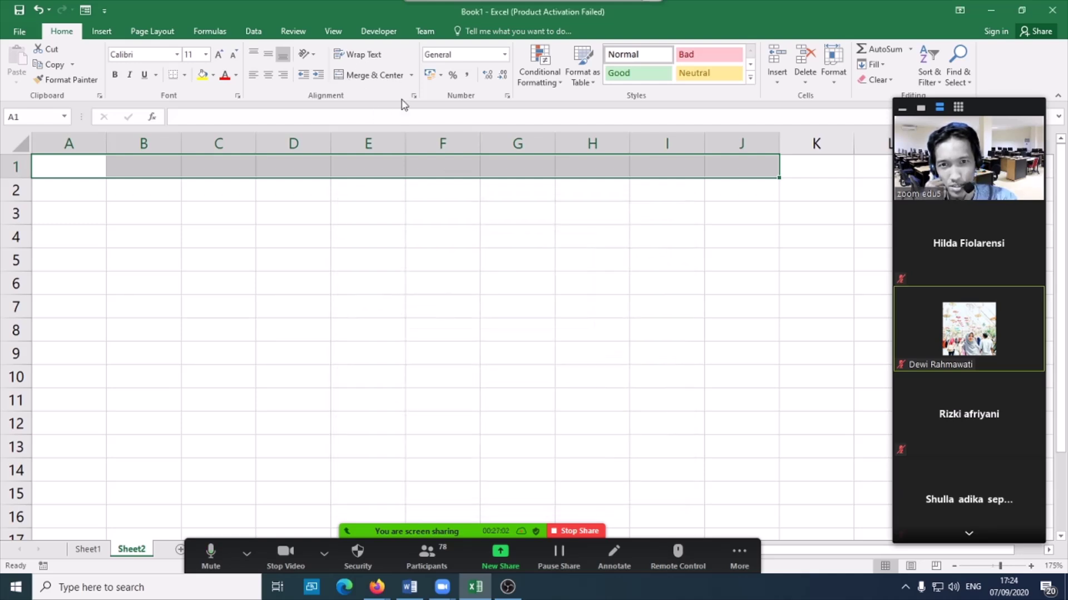
click(365, 76)
click(418, 219)
click(413, 166)
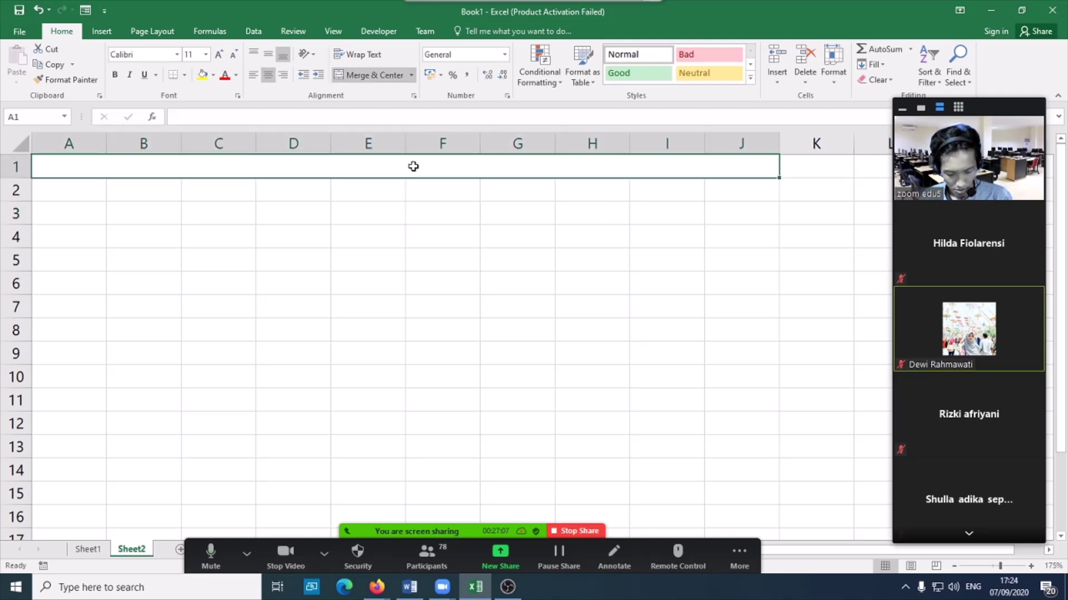
text(toko)
key(BackSpace)
key(BackSpace)
key(BackSpace)
key(BackSpace)
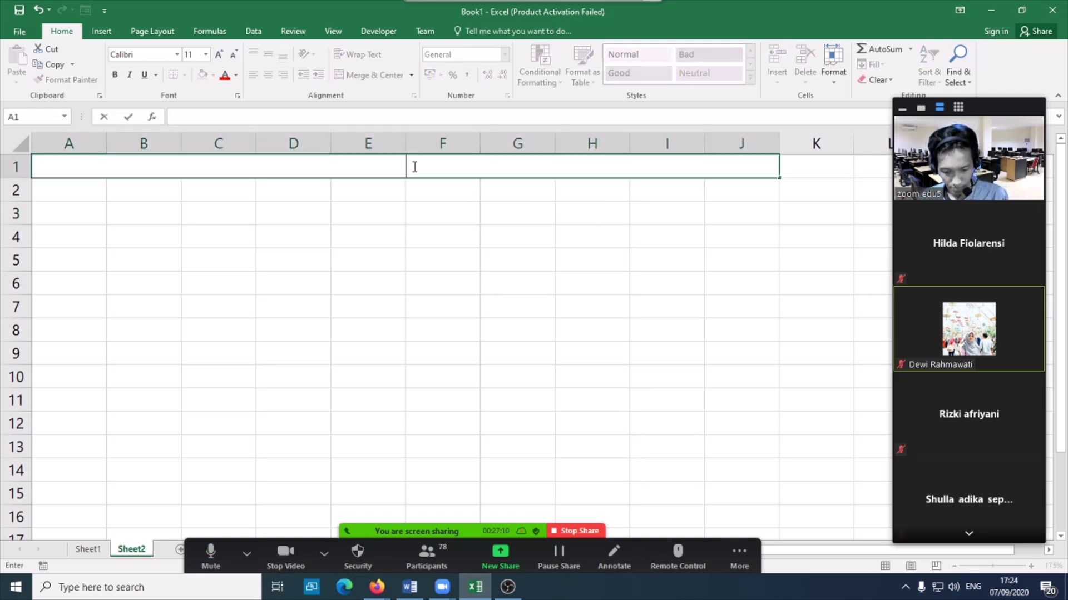
text(TOKO ABC)
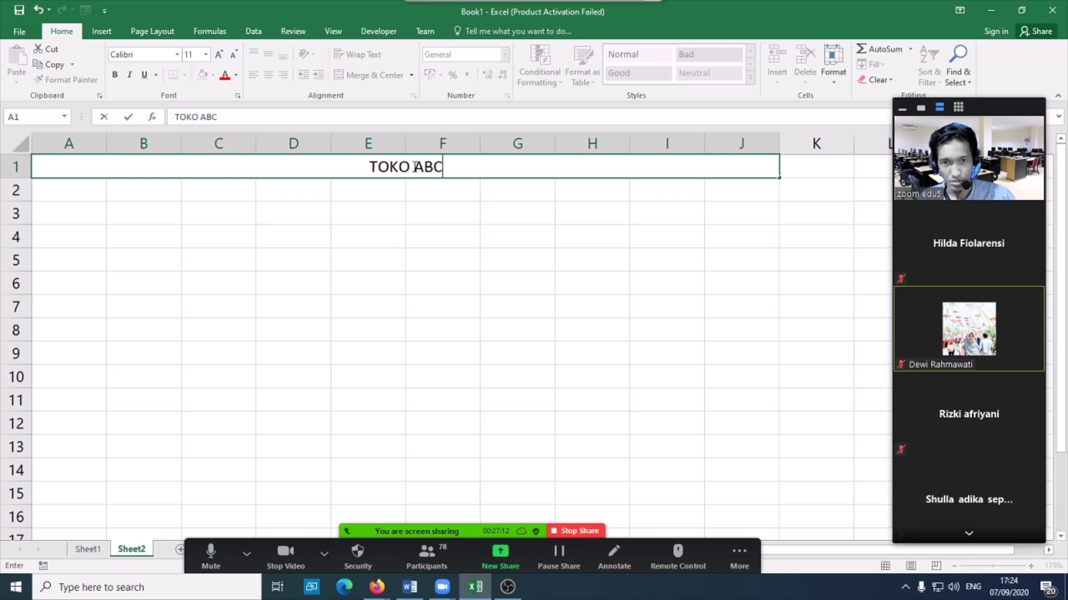
- Merge and centre A2:J2 and enter 'PENJUALAN 07 SEPTEMBER 2020'
drag(83, 194, 724, 191)
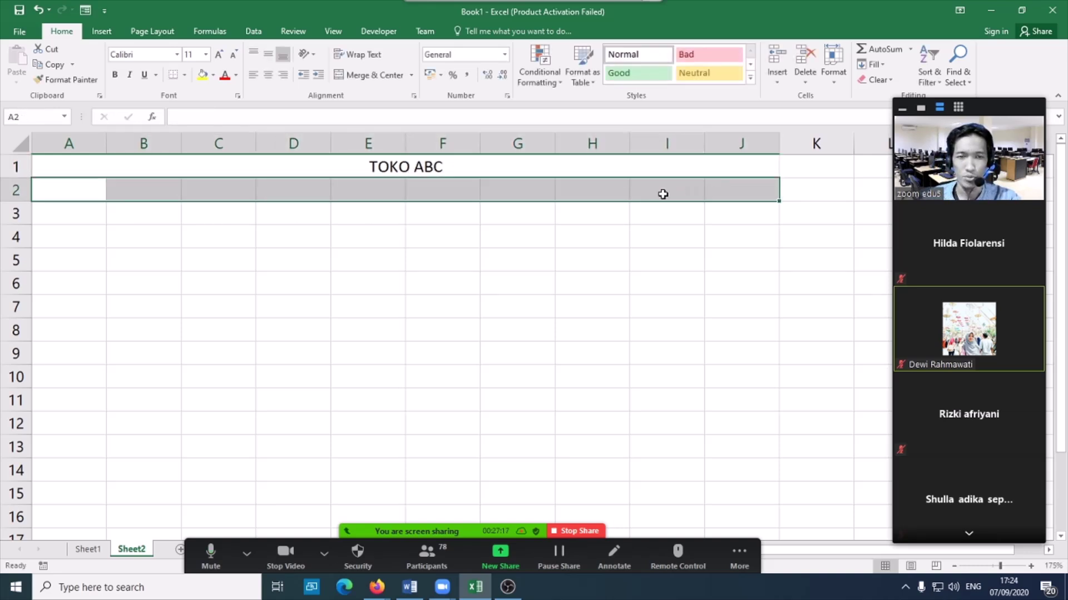
click(346, 76)
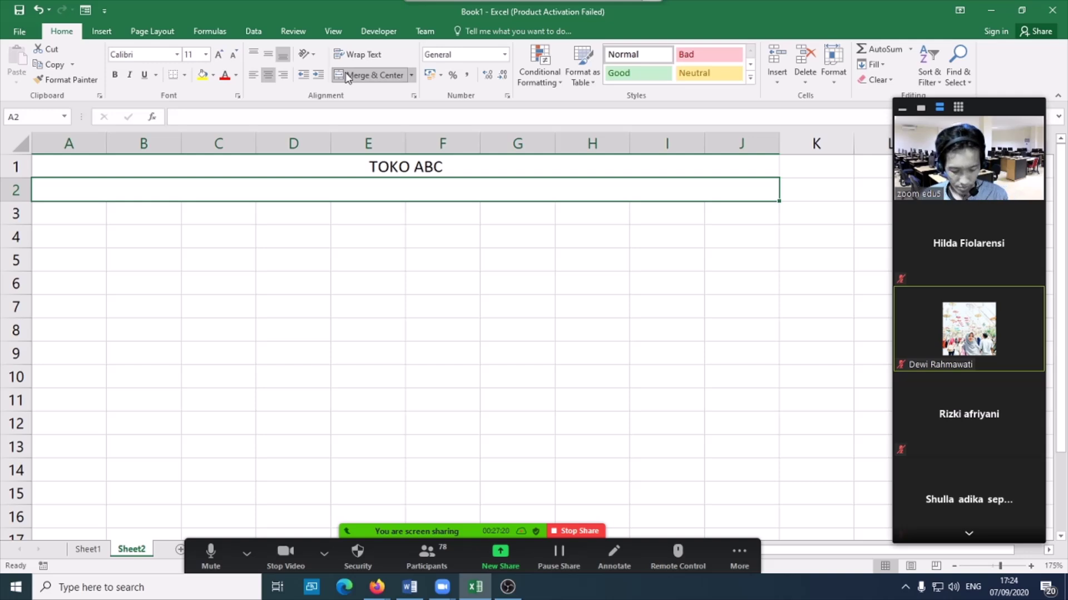
text(PENJUALAN)
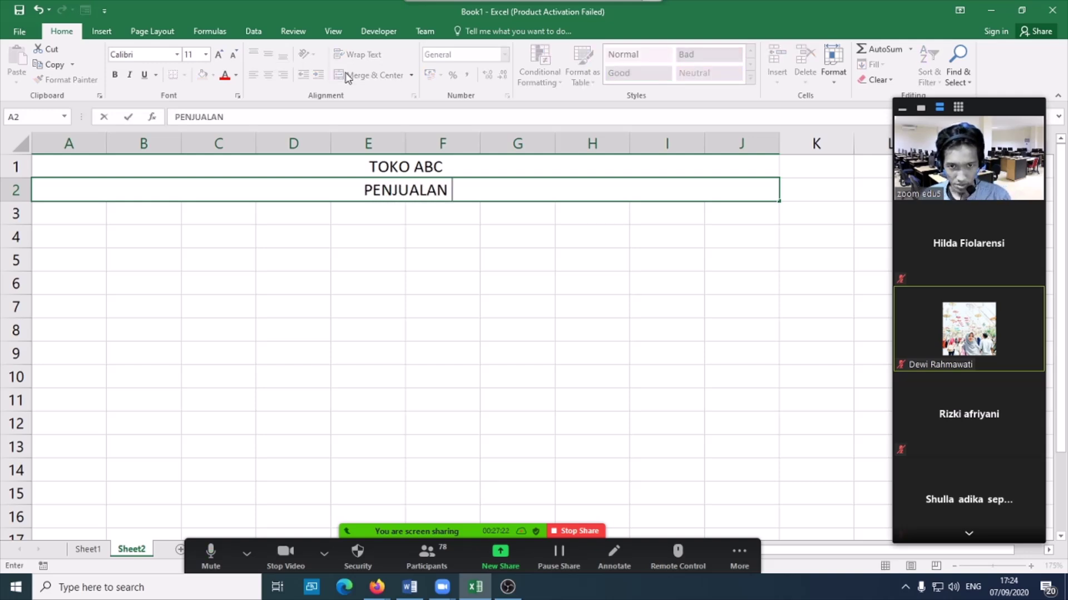
text( 0)
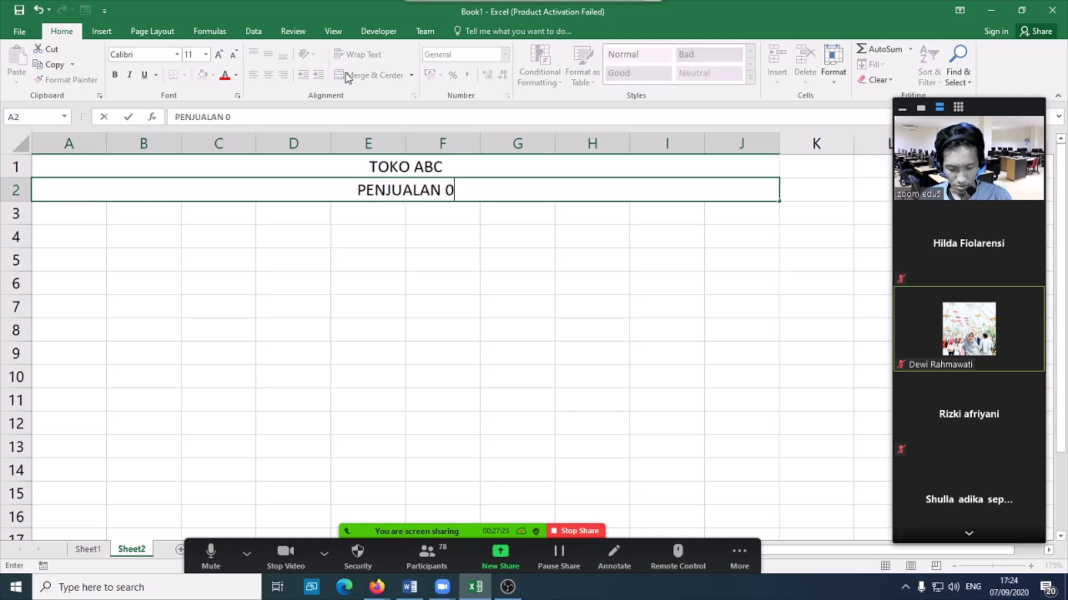
text(7)
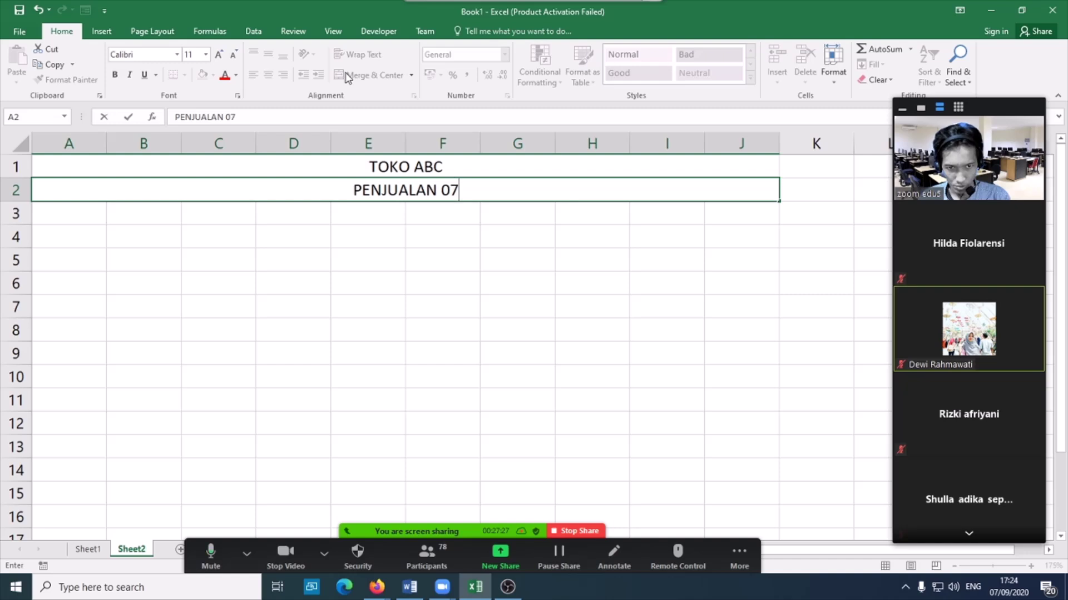
text( S)
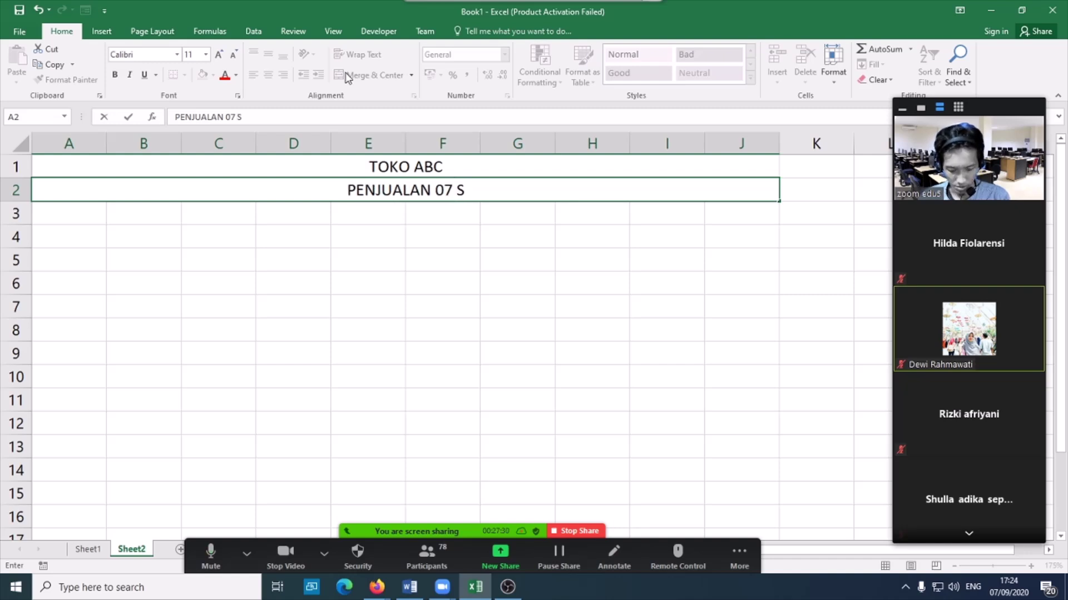
text(EPTEMBER 20)
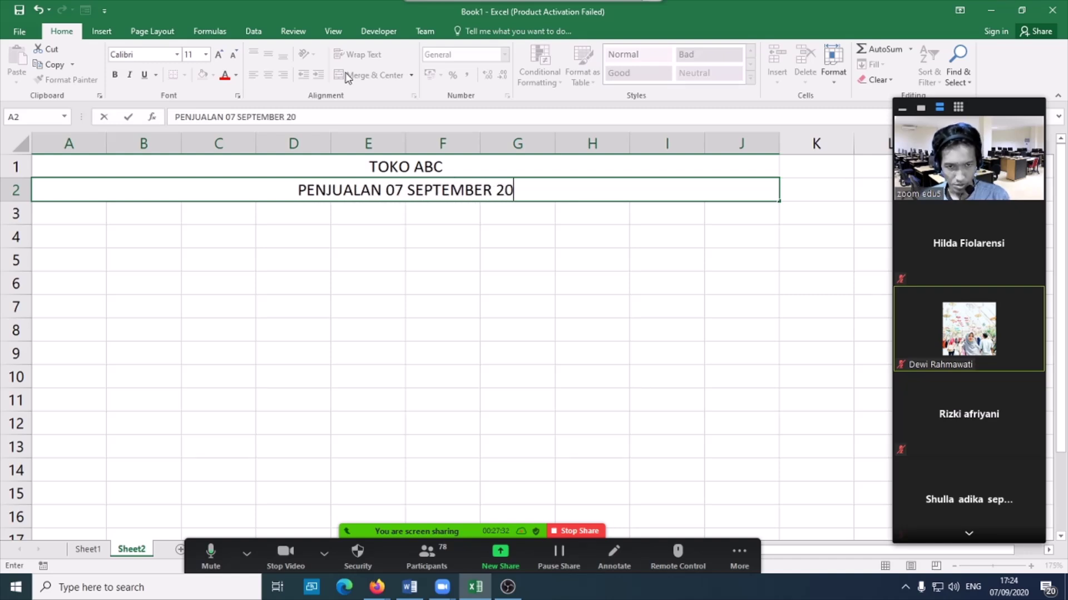
text(20)
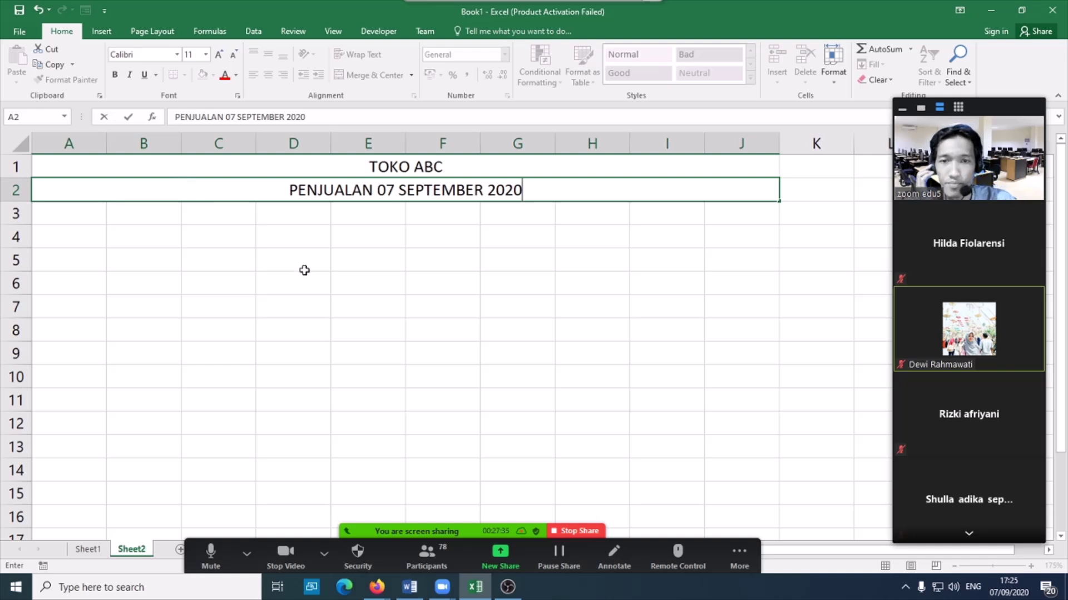
click(302, 269)
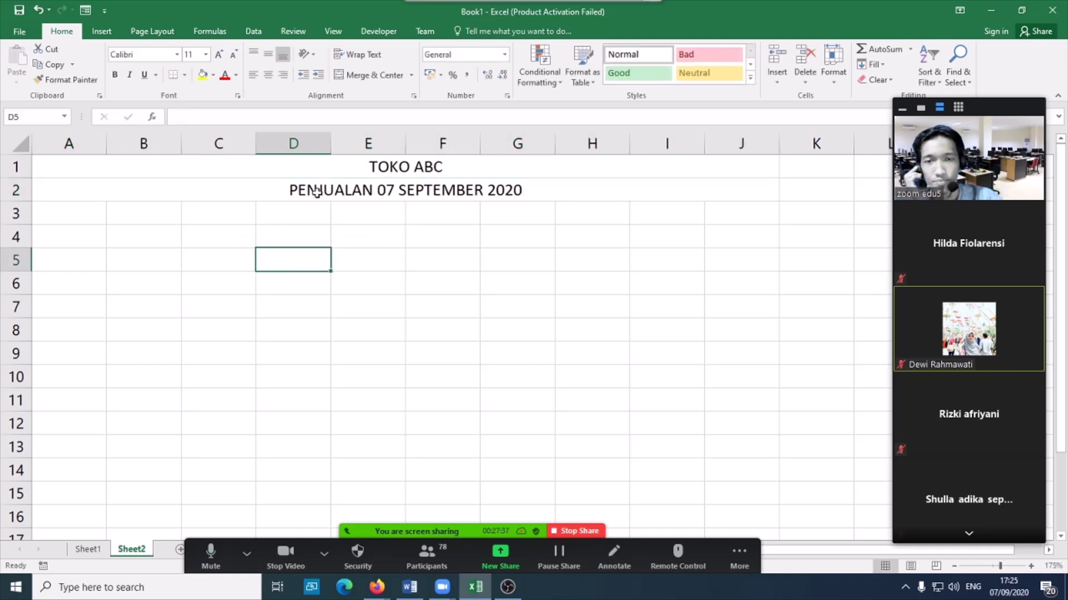
- Enter headings NO, NAMA BARANG, STOK AWAL from A3, narrow column A, and select A3:J3
click(89, 217)
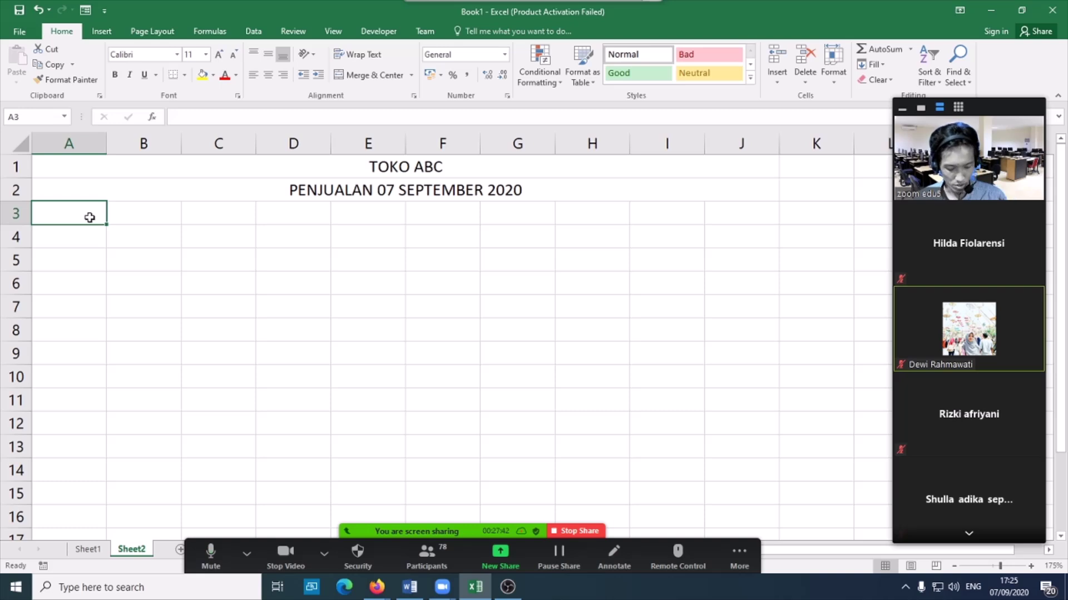
text(NO)
key(Tab)
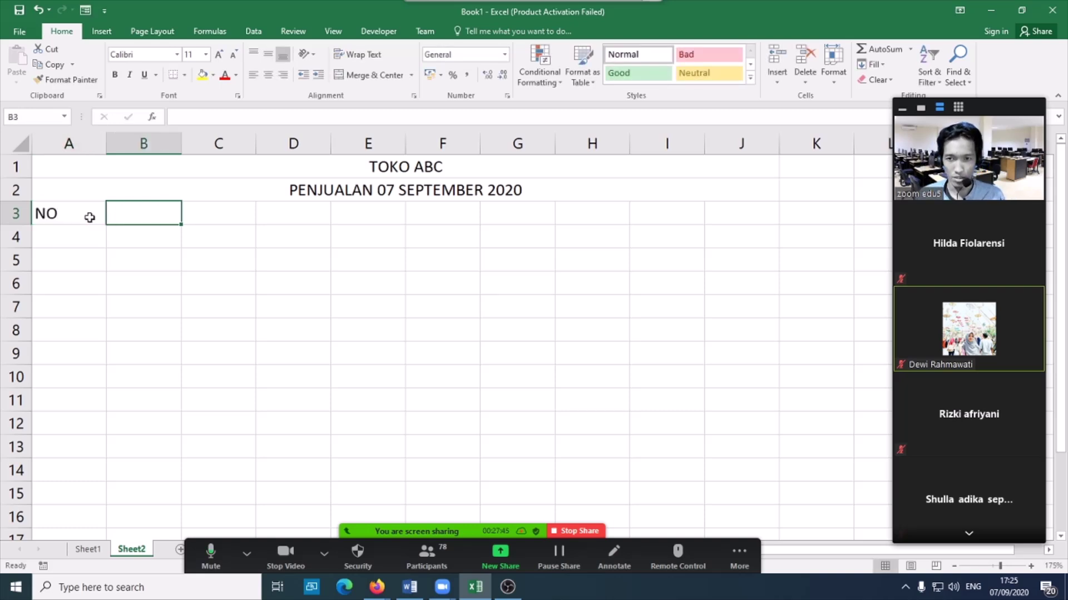
text(NAMA BARANG)
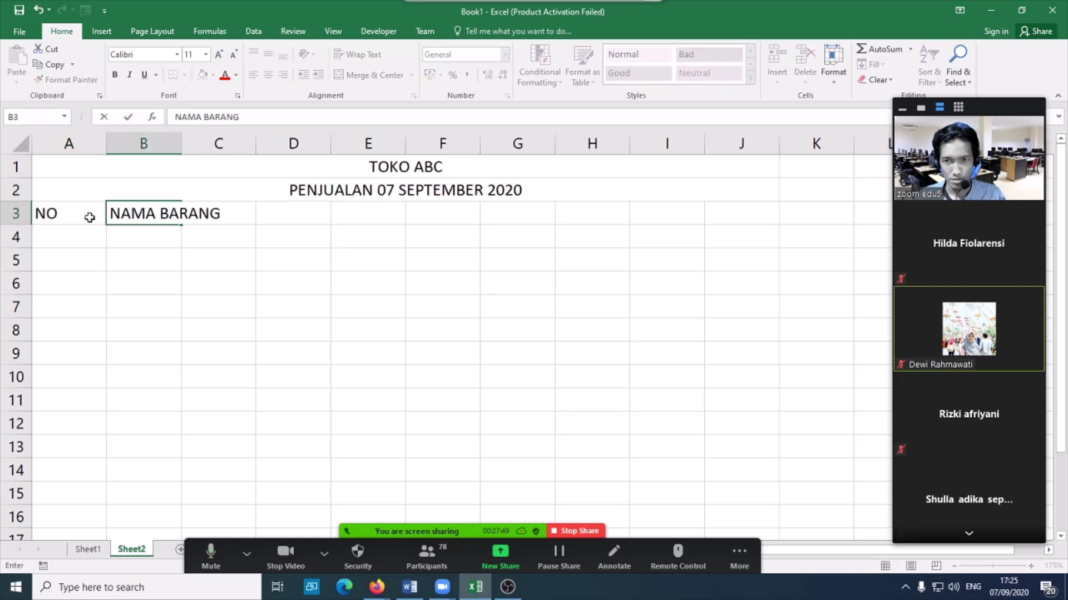
key(Tab)
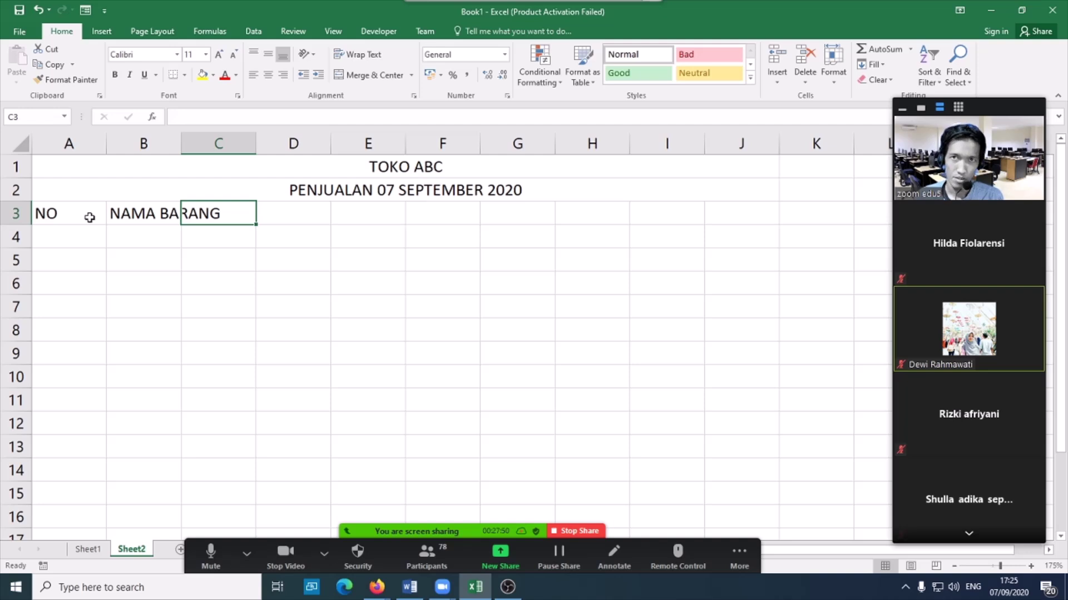
text(STOK AWAL)
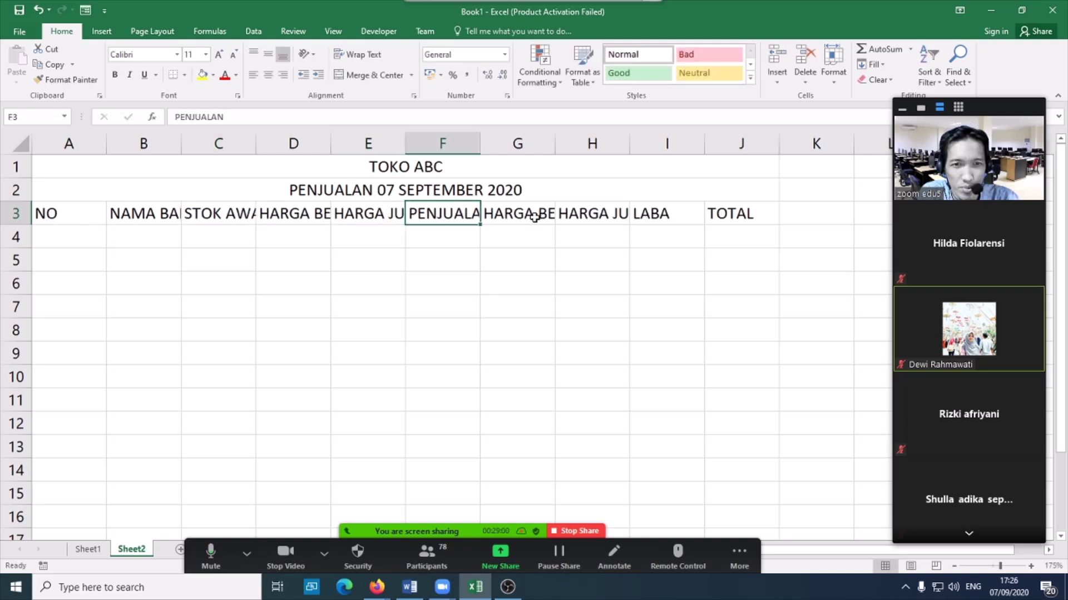
click(533, 217)
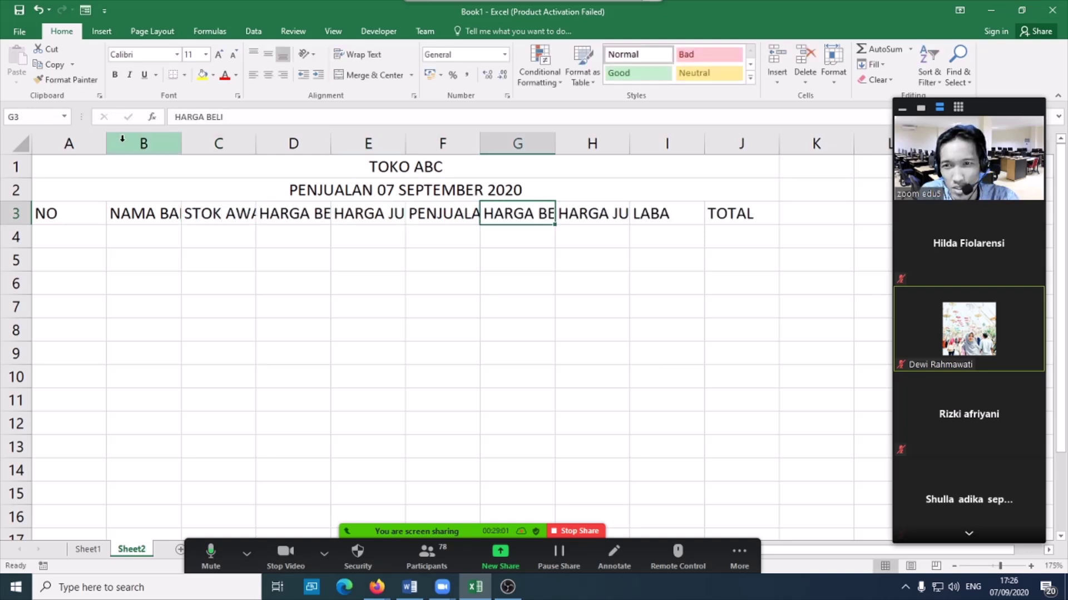
drag(105, 147, 67, 147)
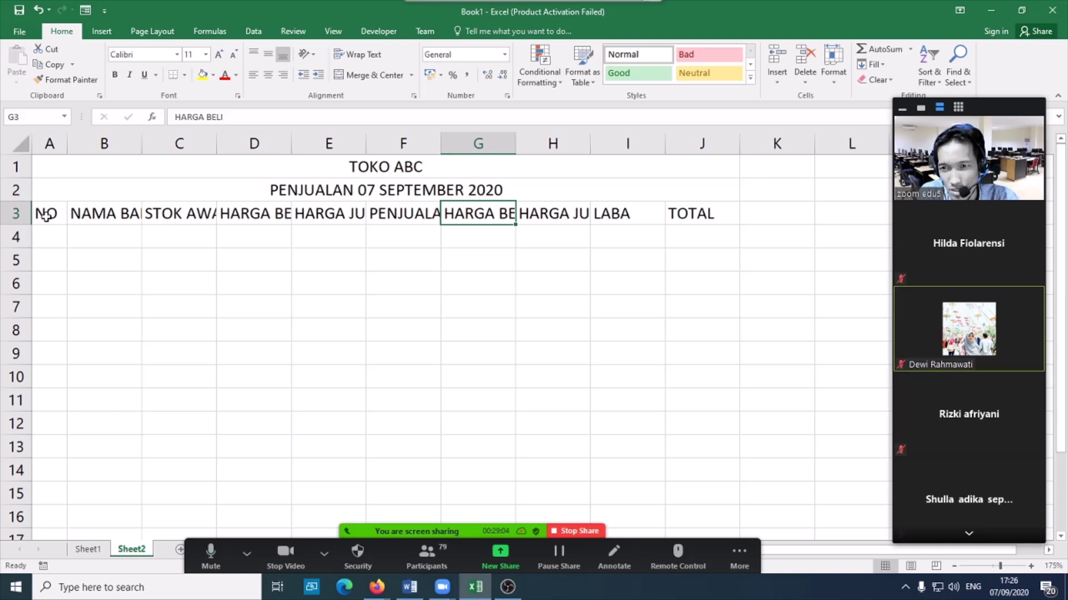
drag(46, 211, 684, 207)
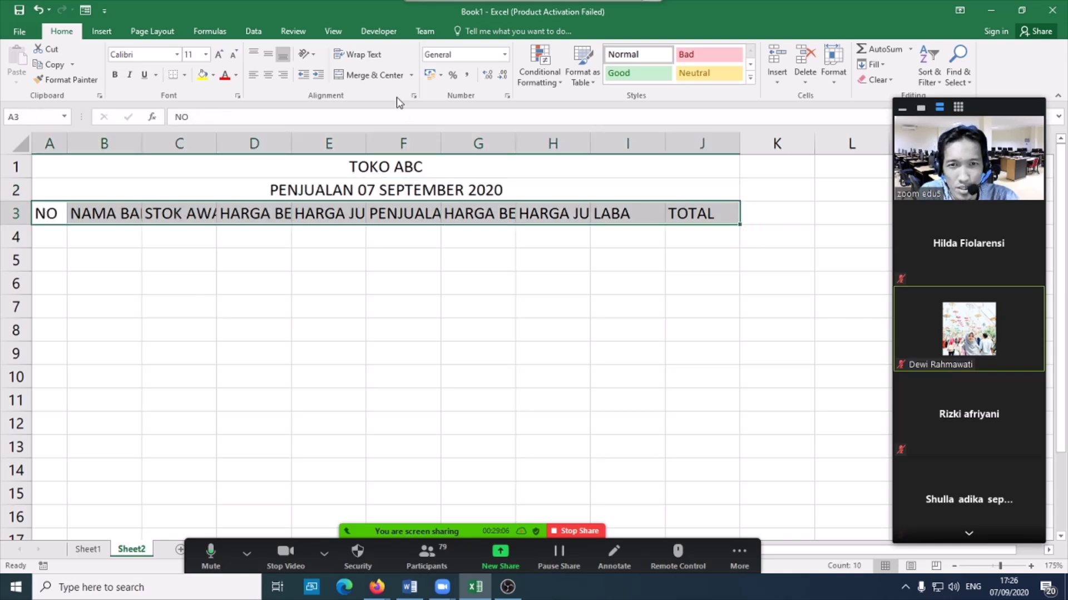
- Wrap the A3:J3 headings and centre them both vertically and horizontally
click(414, 96)
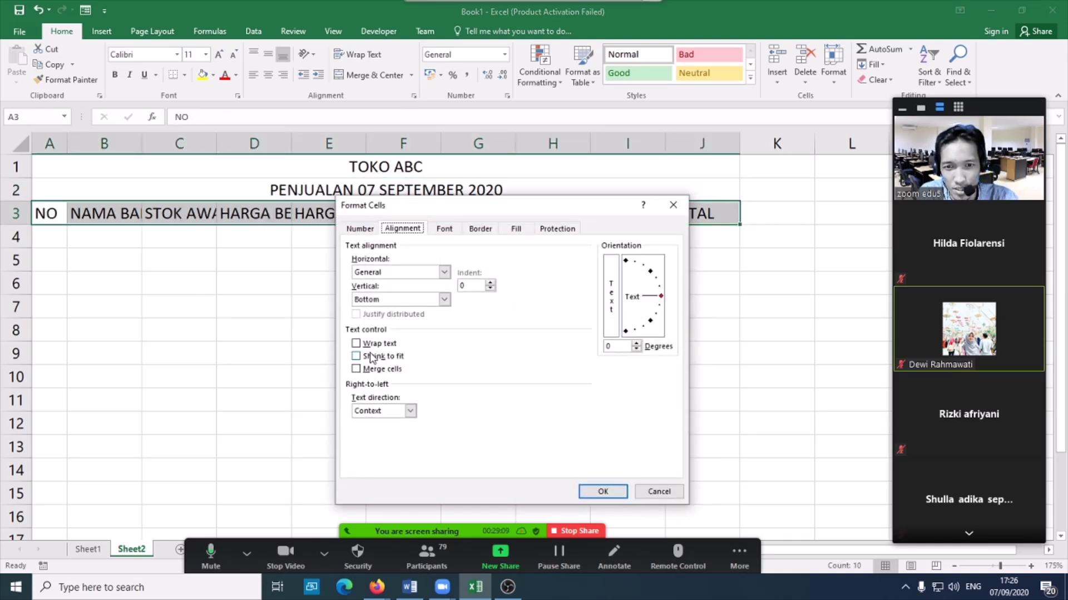
click(659, 491)
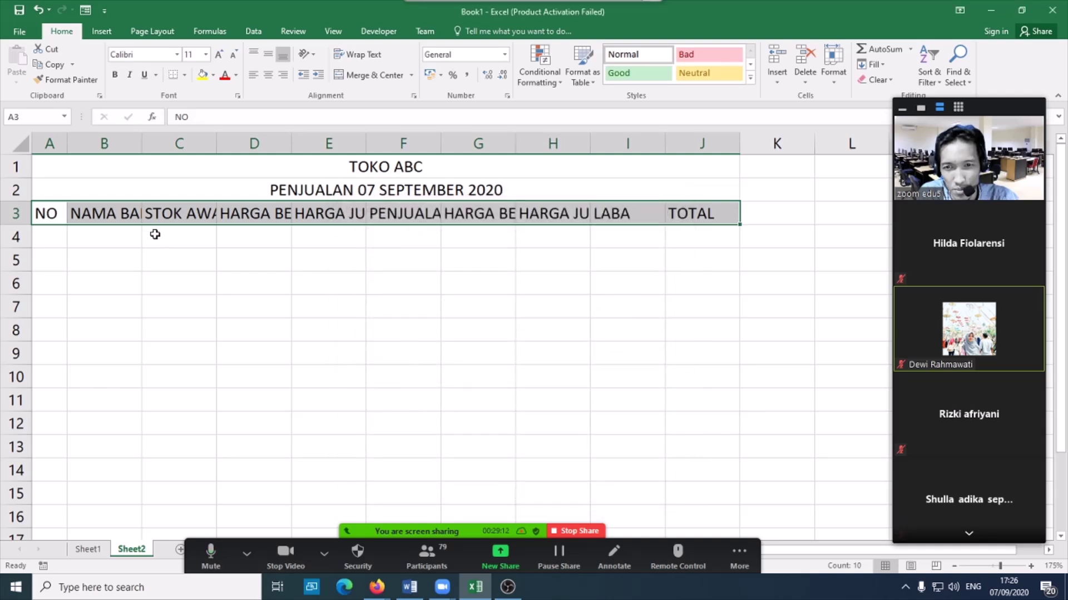
click(351, 56)
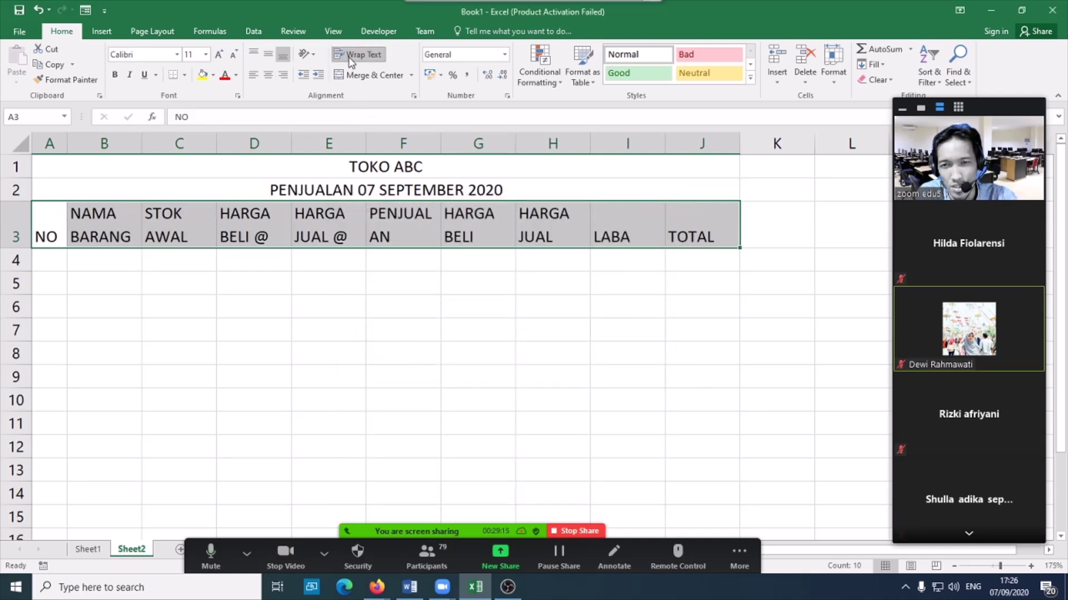
click(269, 56)
click(267, 76)
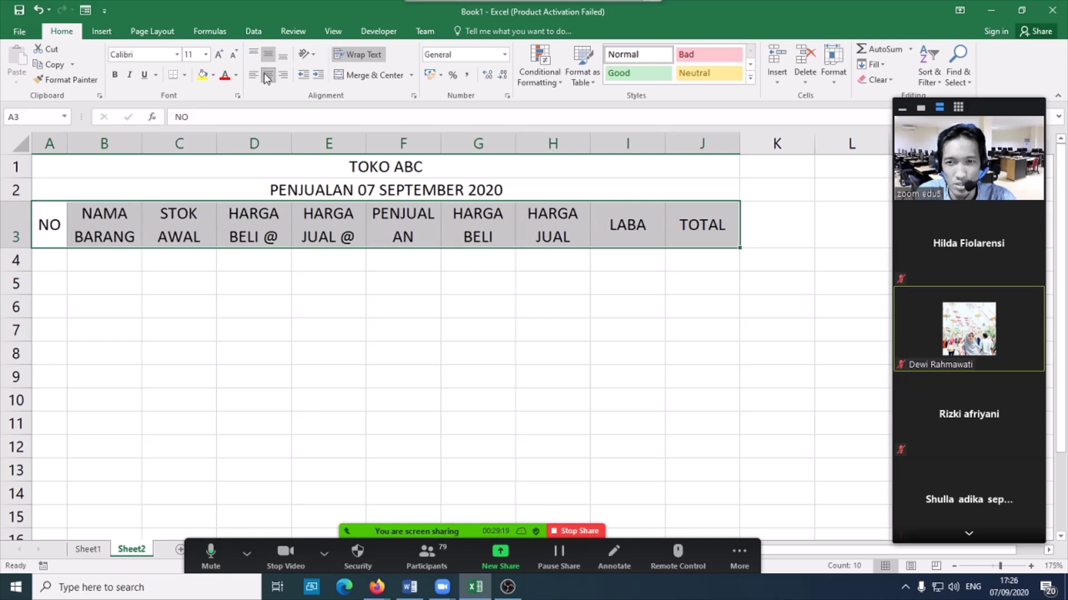
- Widen columns D, E, F and B to fit HARGA BELI, HARGA JUAL, PENJUALAN and item names
drag(291, 145, 315, 146)
drag(389, 146, 417, 145)
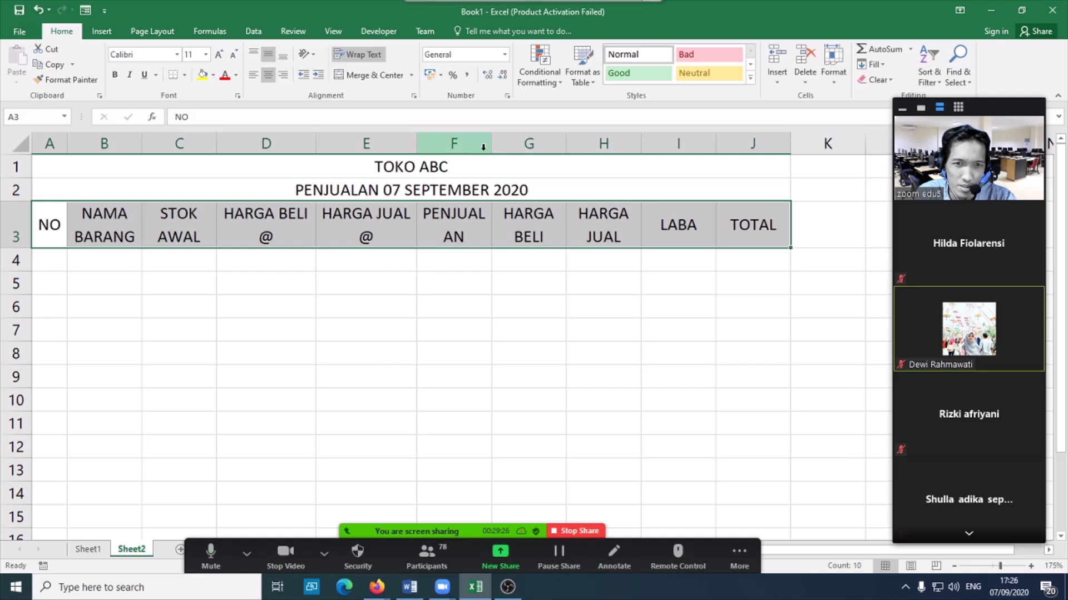
drag(492, 144, 513, 144)
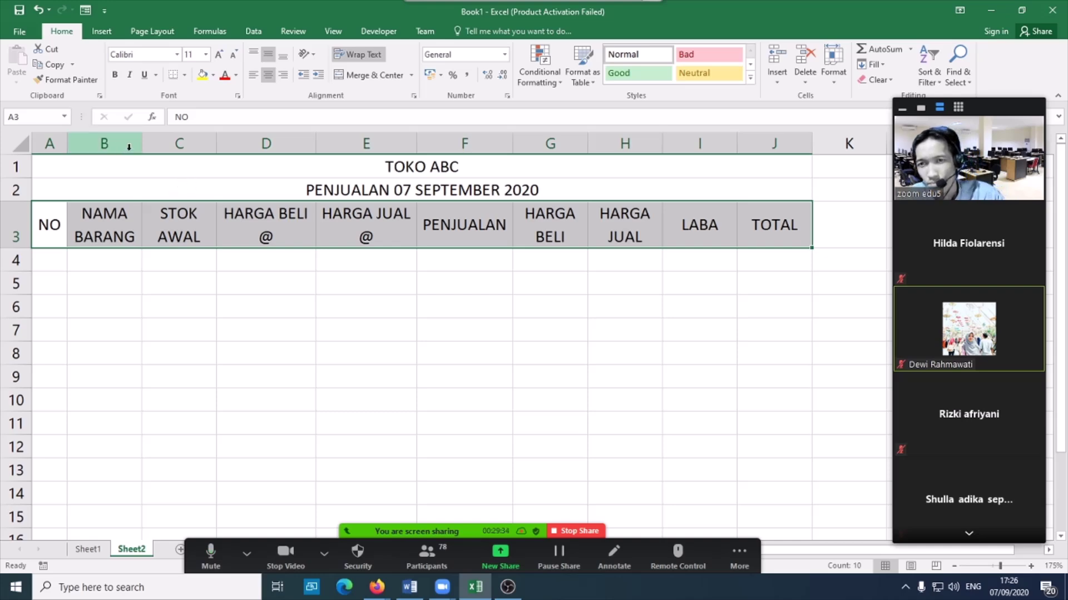
drag(141, 143, 164, 143)
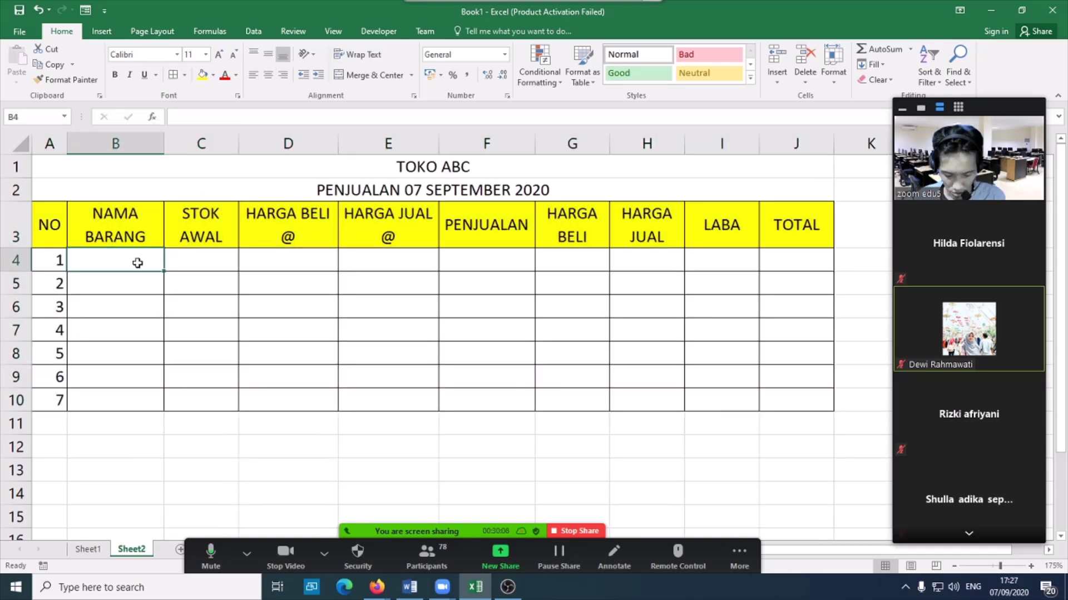
- Enter the items BUKU TULIS, PENSIL, PENGGARIS and PENA in the item rows
text(BUKU TULIS)
key(Return)
text(PENSIL)
key(Return)
text(PENGGARIS)
key(Return)
text(PENA)
key(Return)
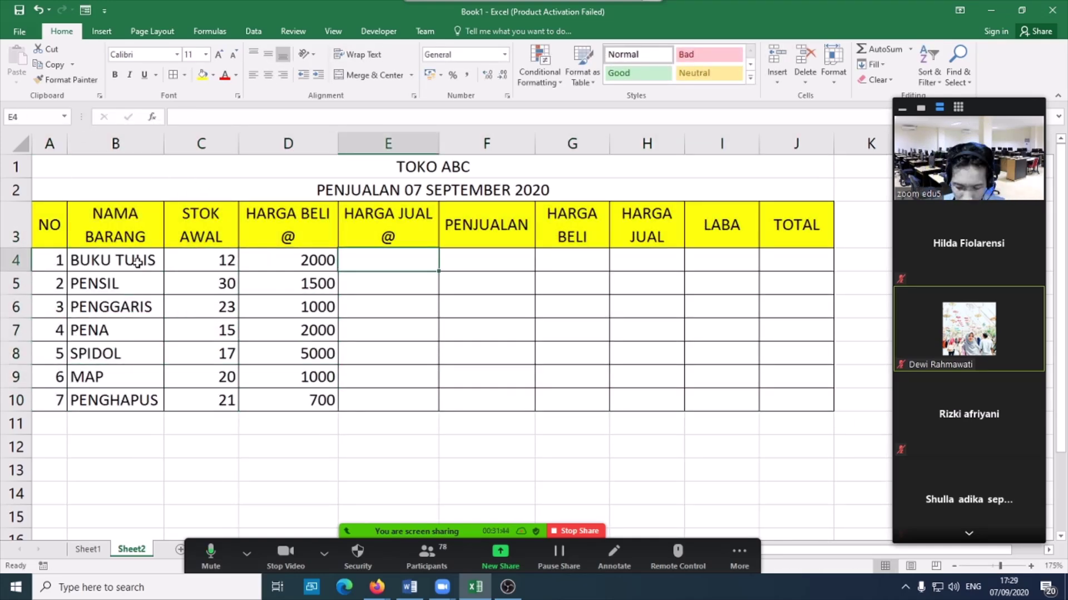
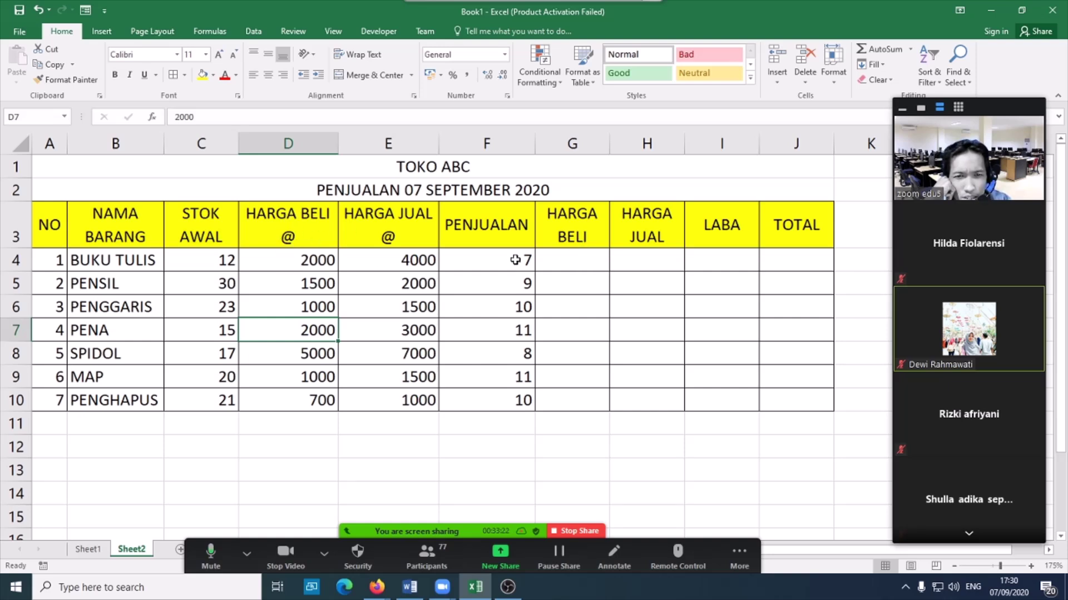
- Enter =D4*F4 in G4 to get a HARGA BELI total of 14000
click(566, 266)
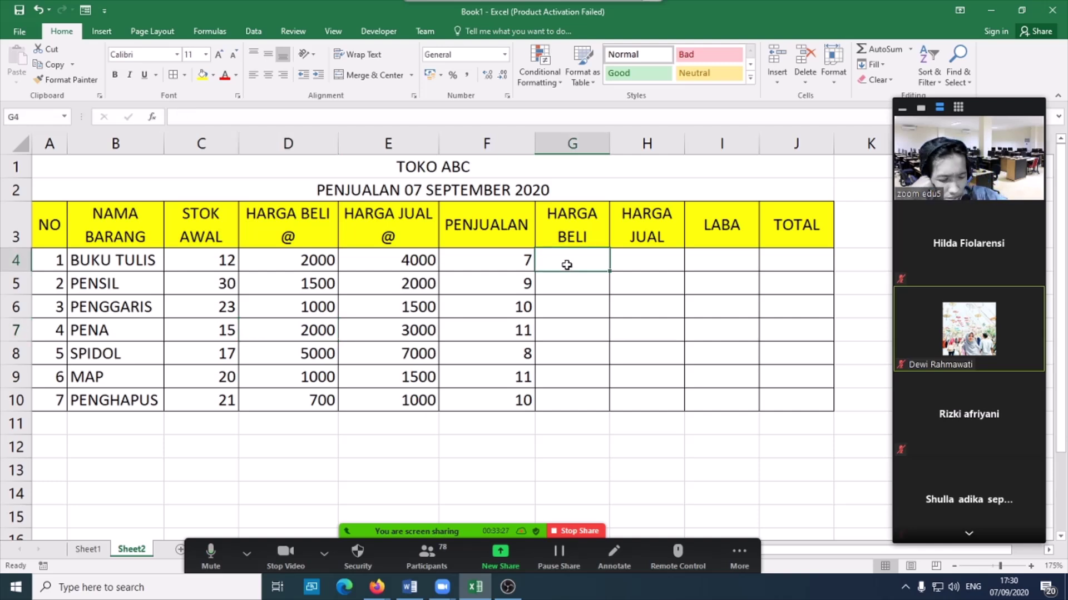
text(=)
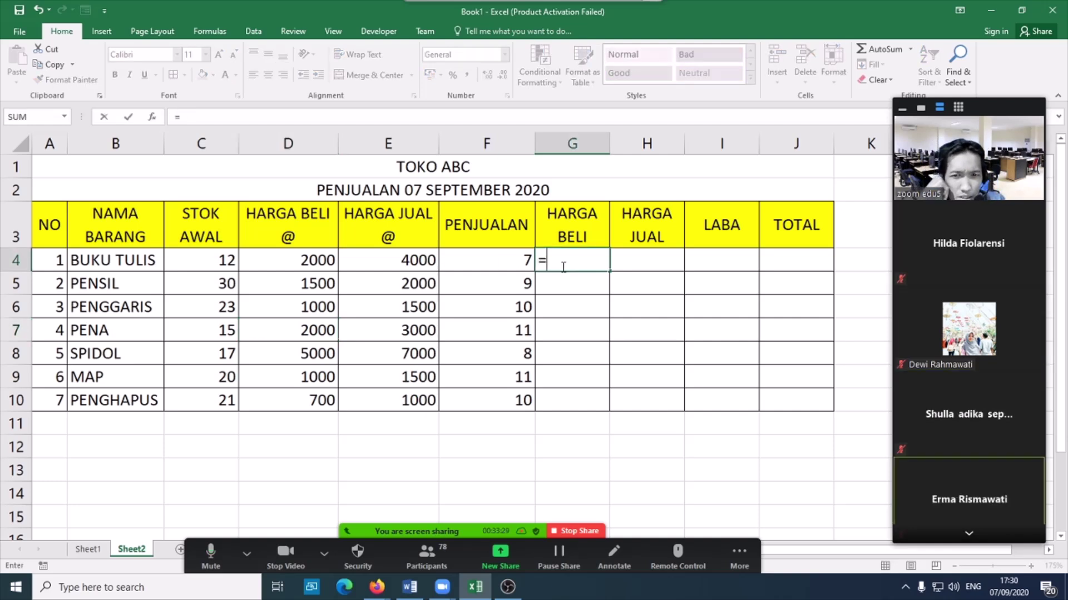
click(288, 258)
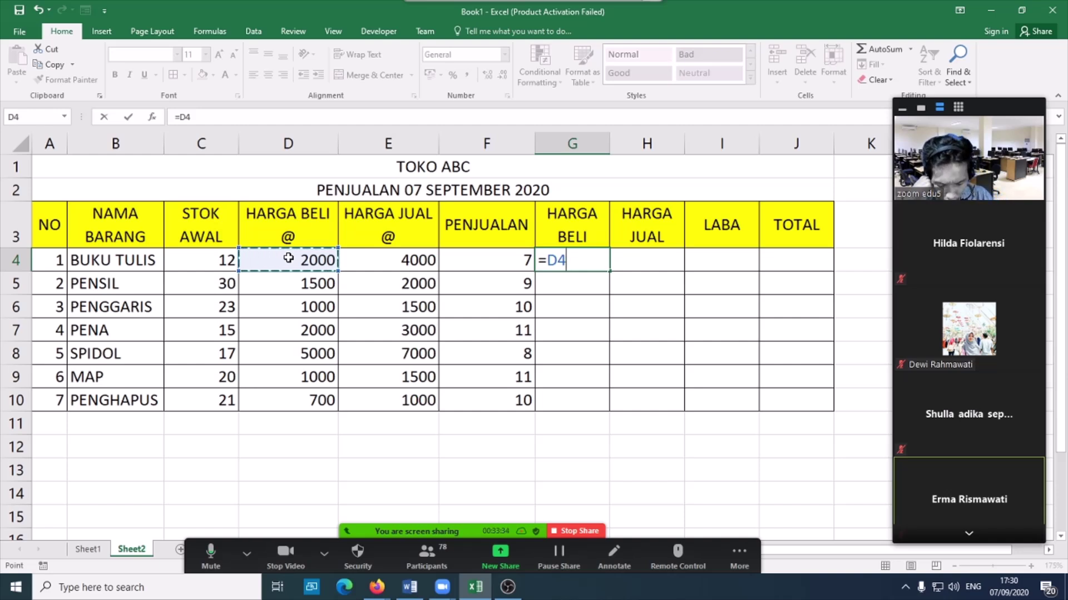
text(*)
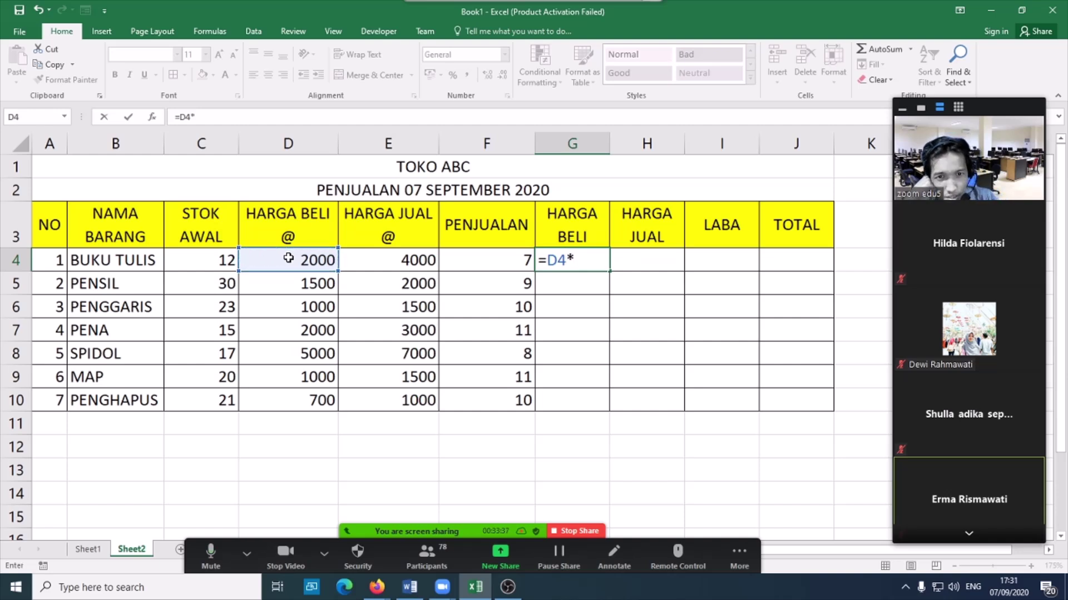
click(493, 264)
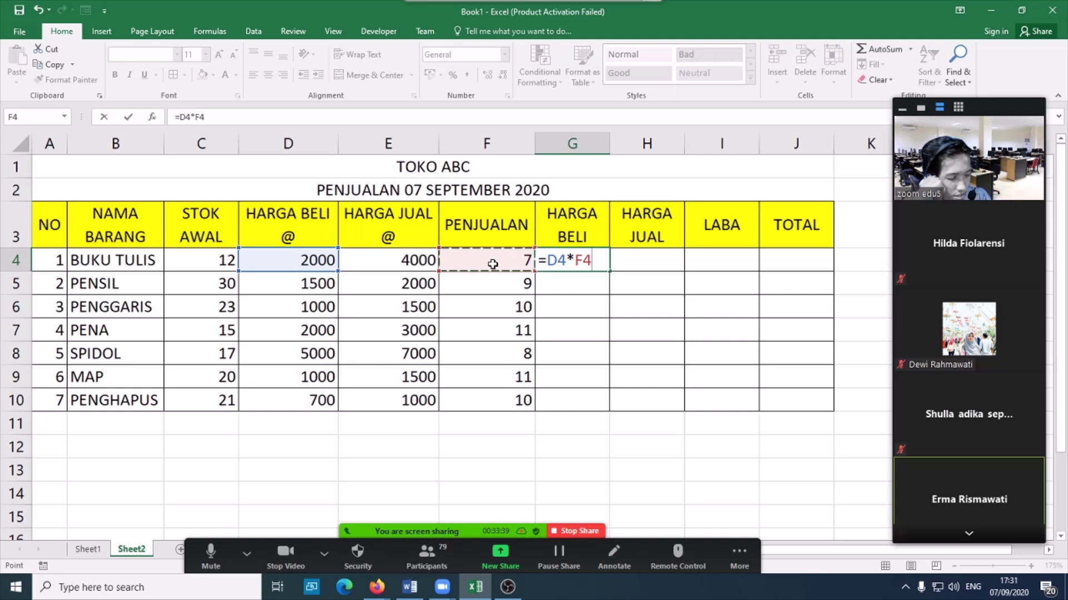
key(Return)
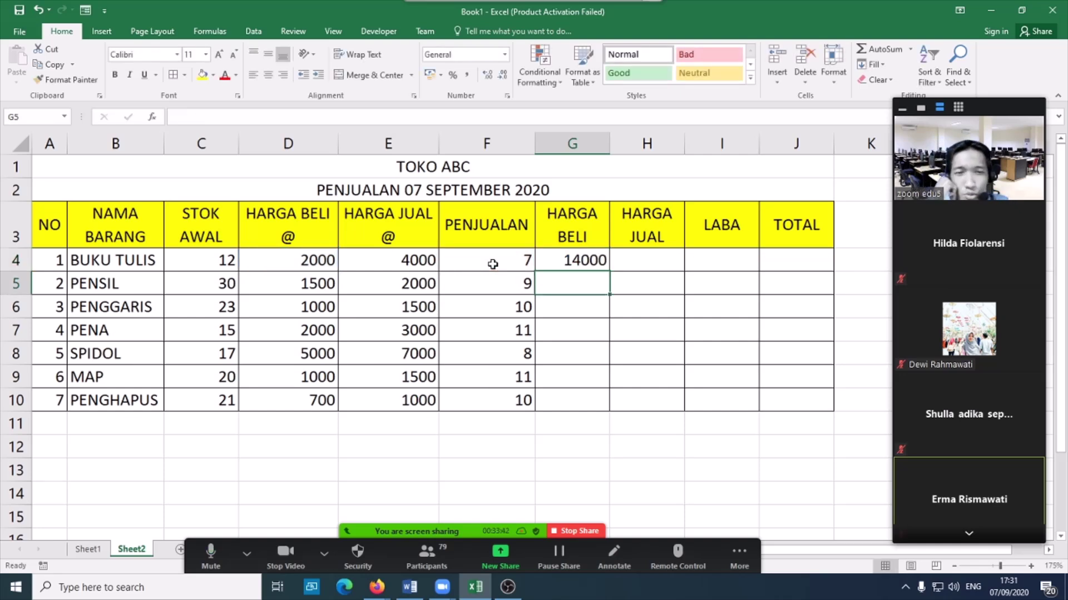
- Copy the G4 formula down to G10 and confirm G5 references D5 and F5
click(575, 259)
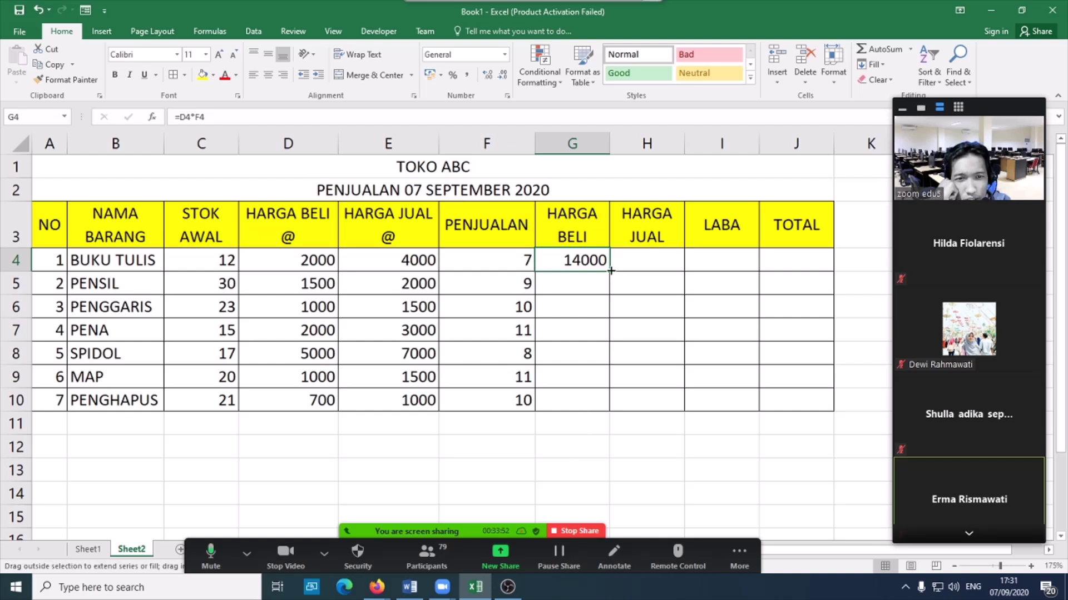
drag(610, 270, 611, 411)
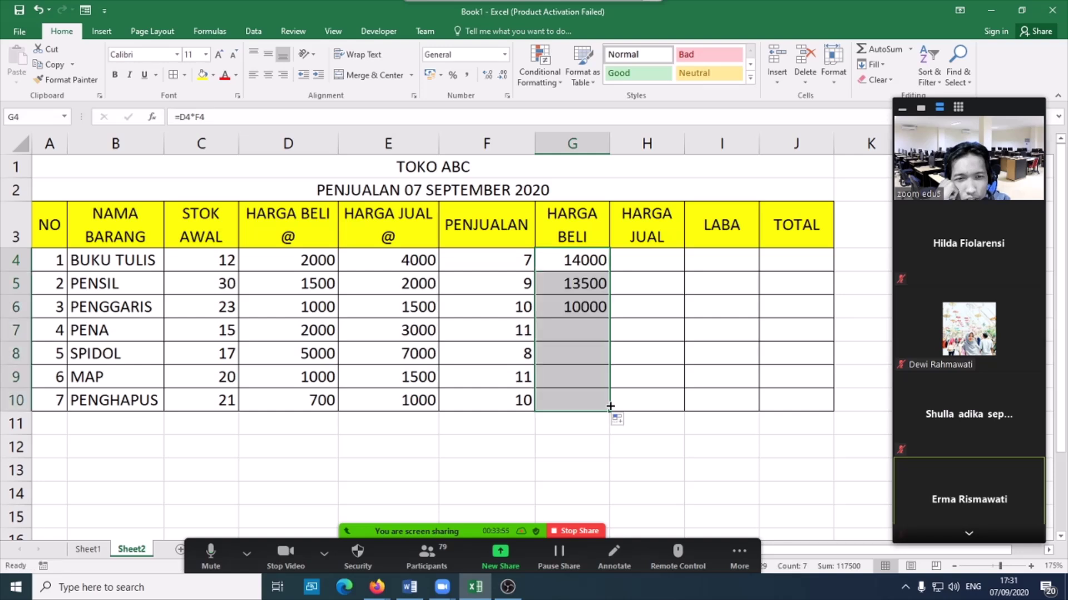
click(38, 9)
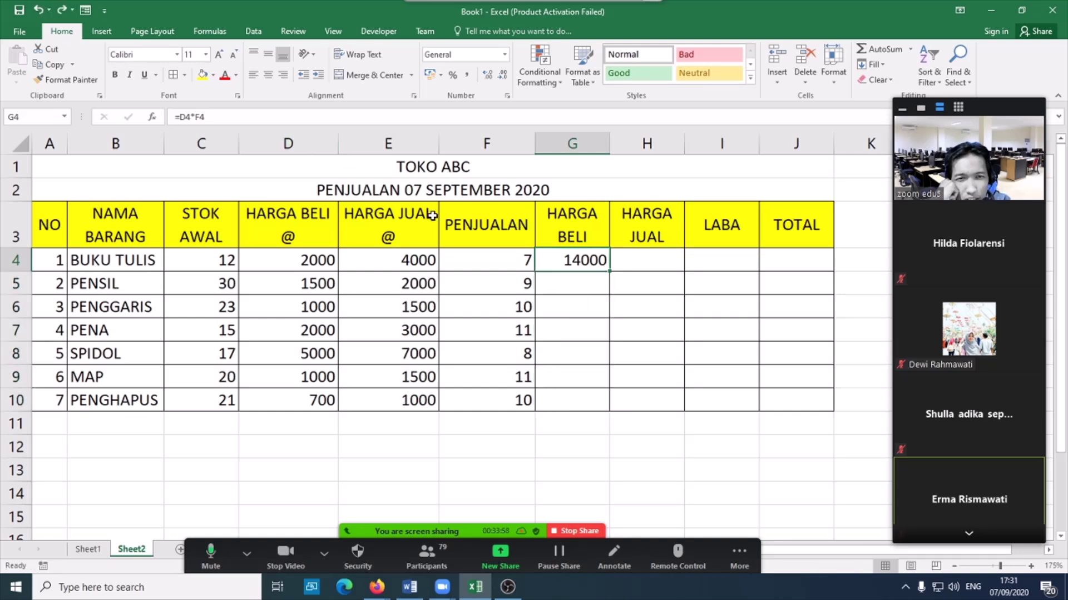
double_click(610, 272)
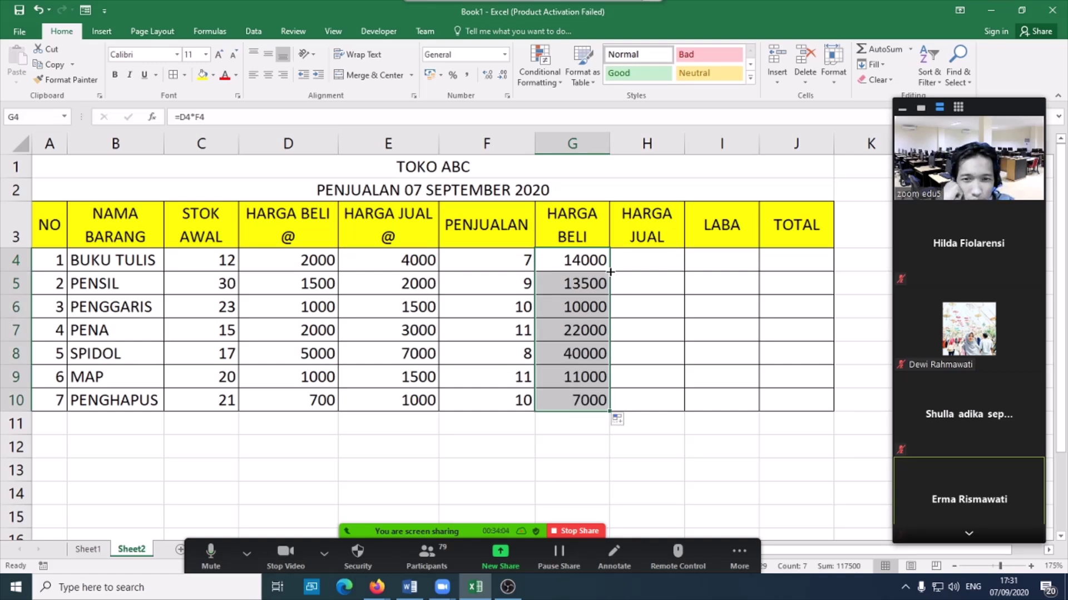
click(582, 288)
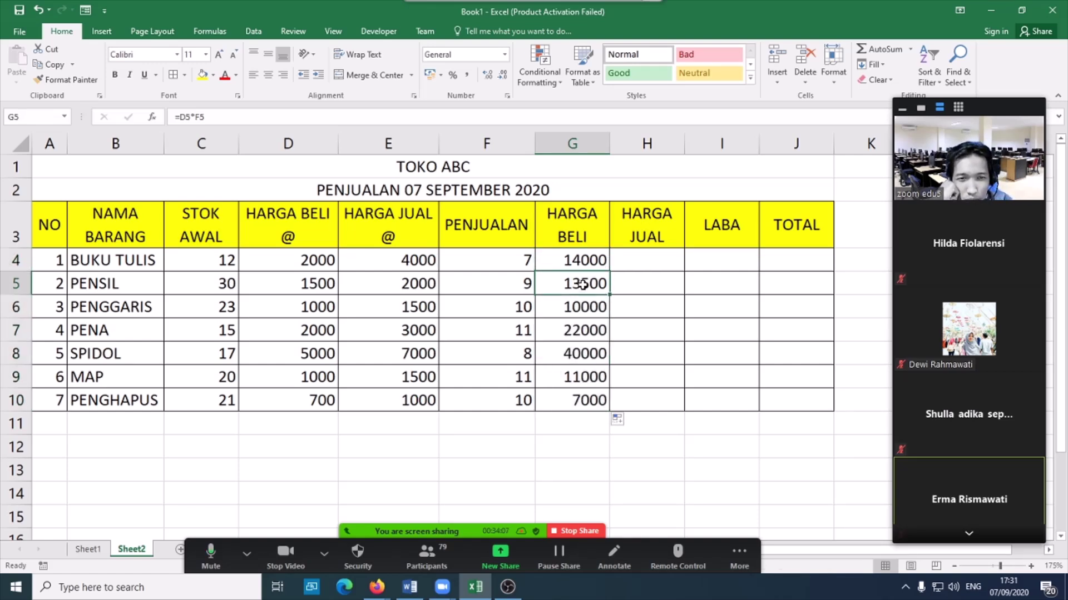
double_click(582, 288)
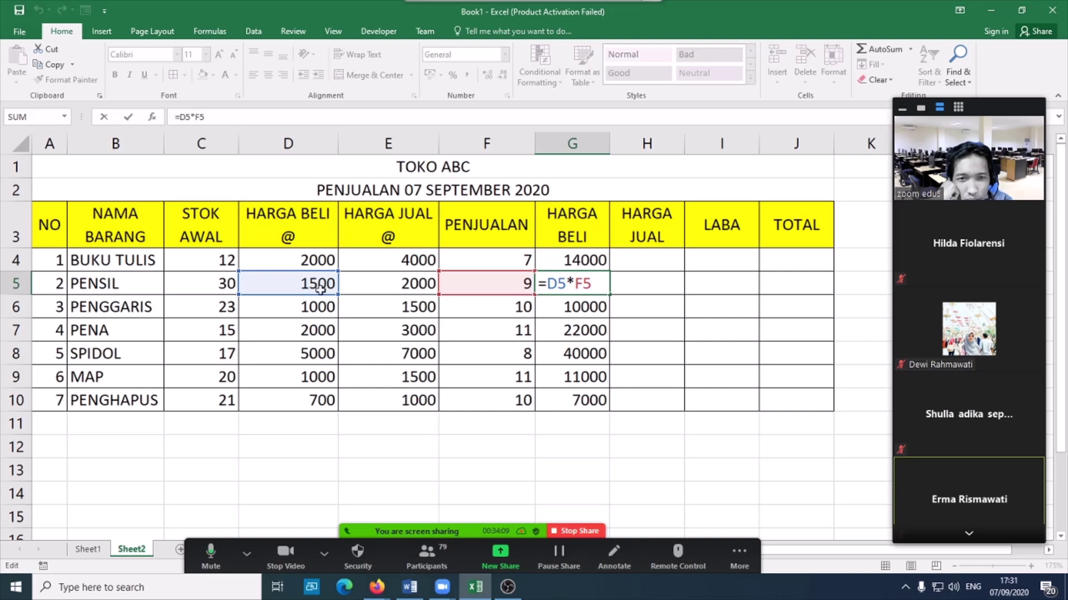
key(Return)
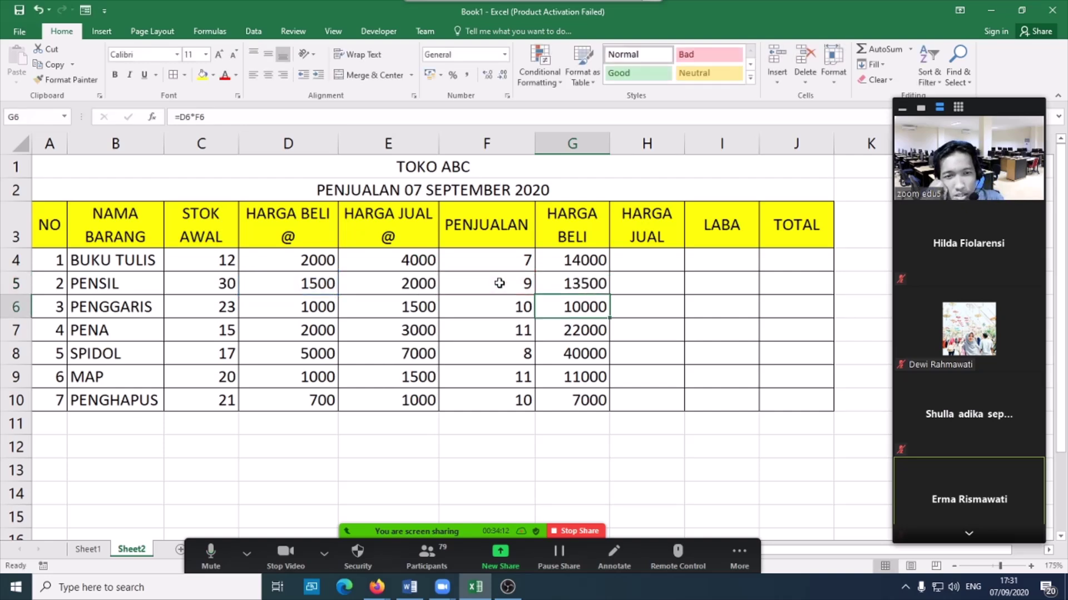
- Enter =E4*F4 in H4 so the HARGA JUAL total shows 28000
click(645, 265)
text(=)
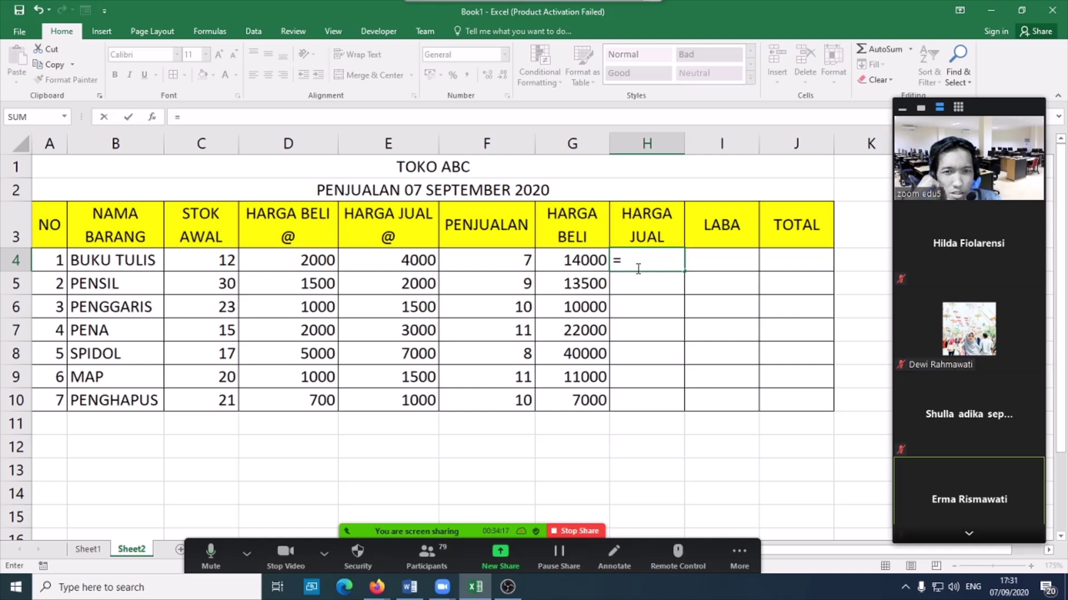
click(418, 262)
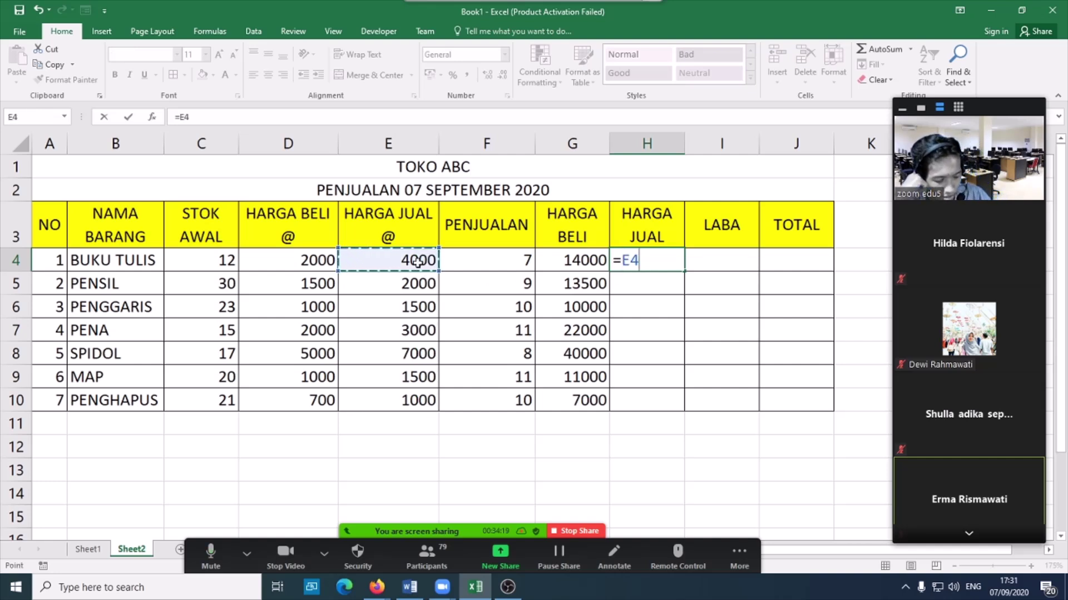
text(*)
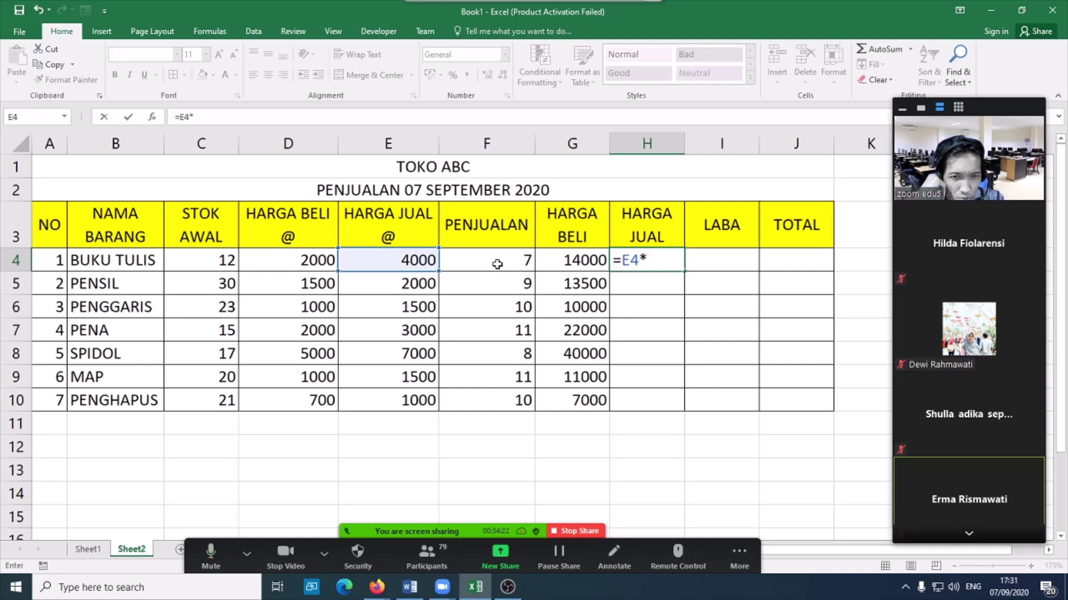
click(497, 264)
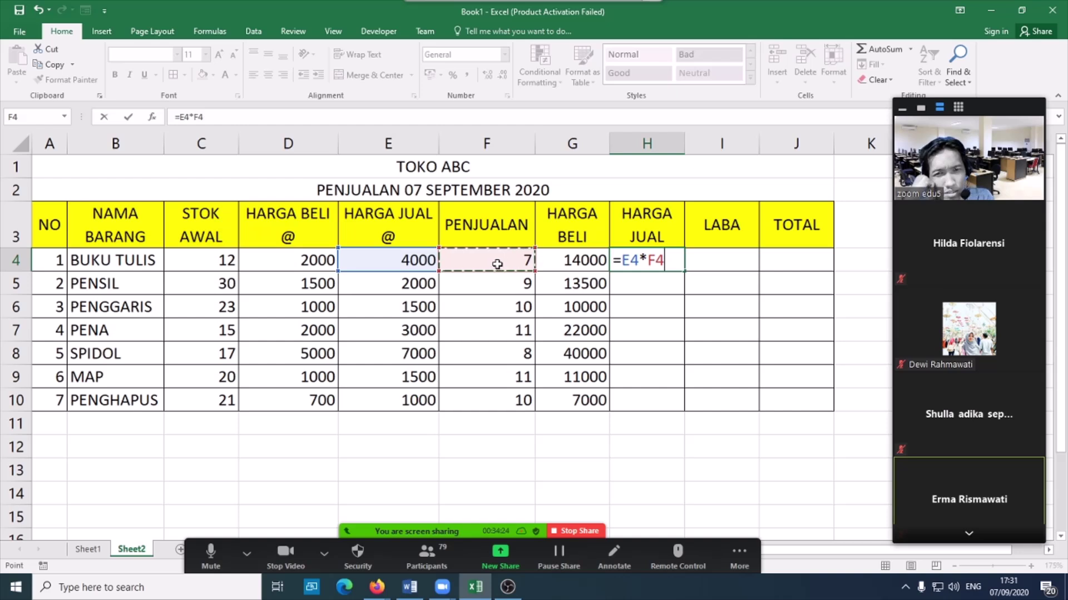
key(Return)
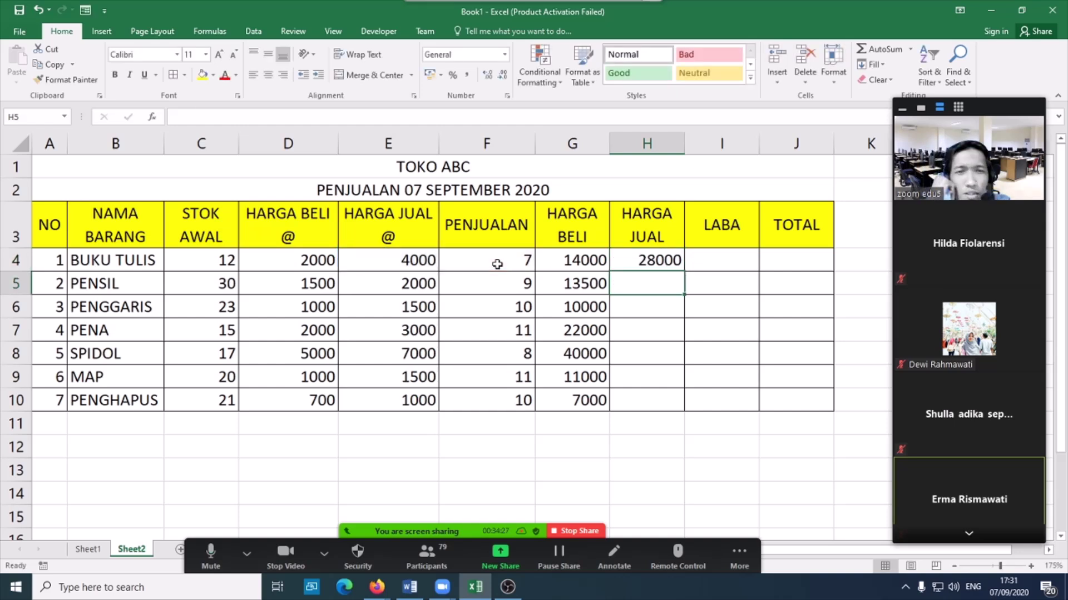
- Rename the F3 header from PENJUALAN to LAKU
double_click(494, 235)
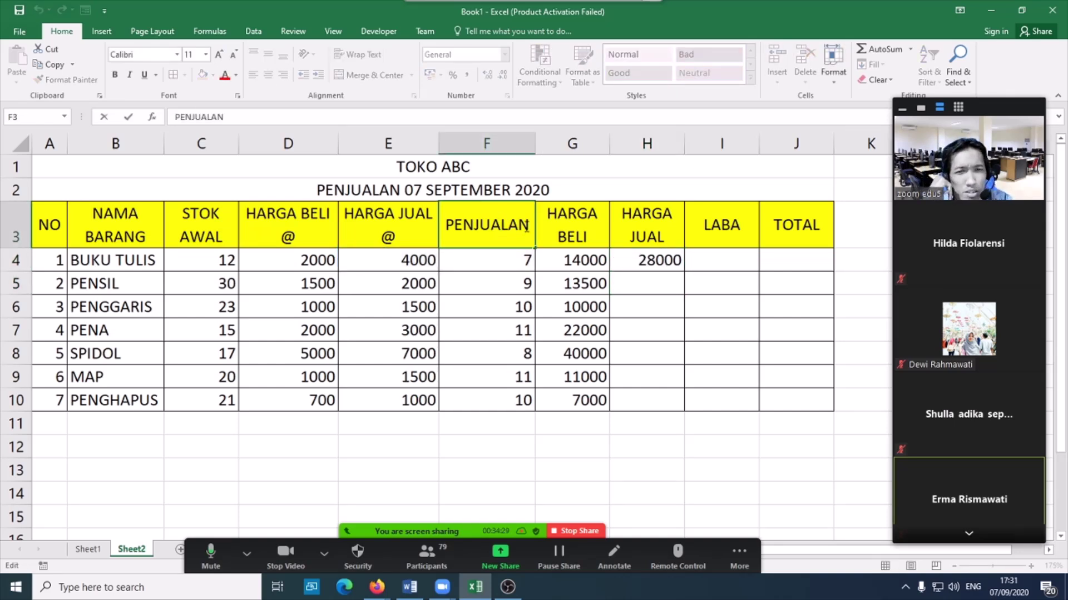
drag(531, 225, 449, 234)
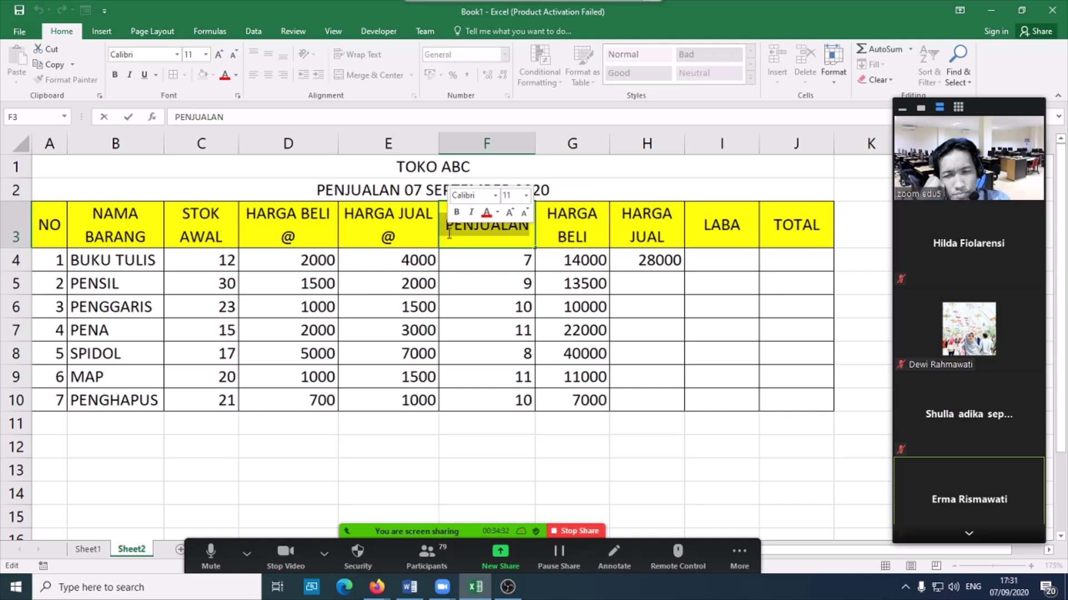
text(LAKU)
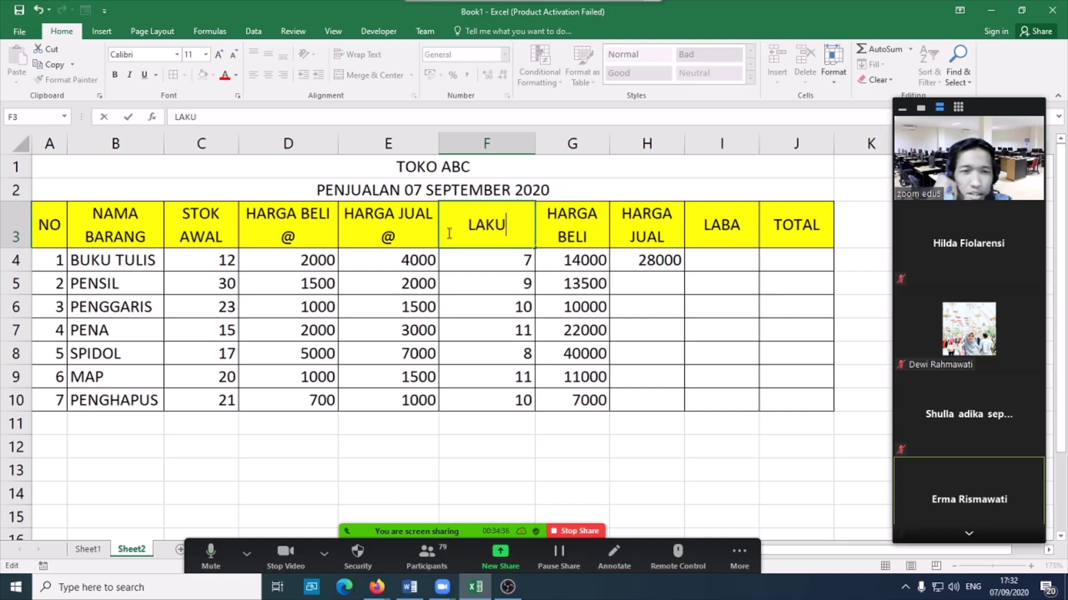
click(670, 299)
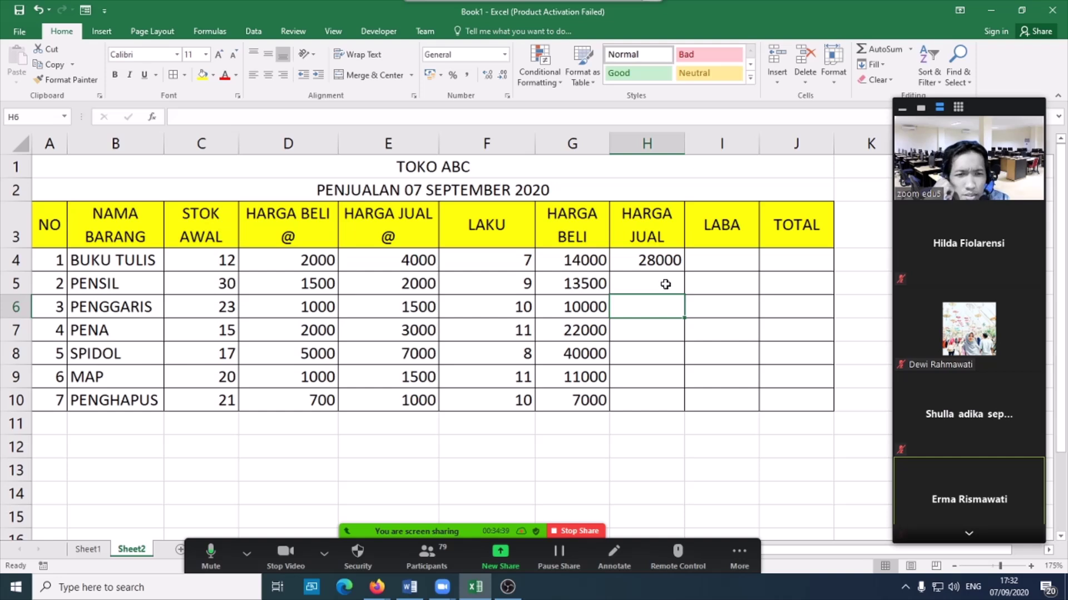
- Fill HARGA JUAL down to H10, then enter =H4-G4 in I4 and fill to I10
click(671, 265)
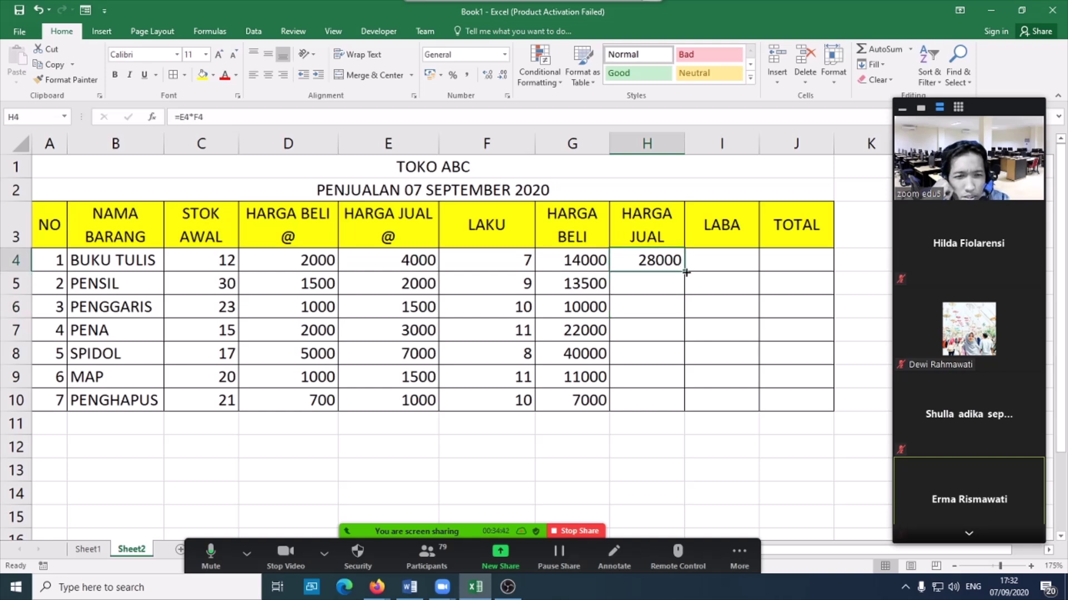
double_click(686, 272)
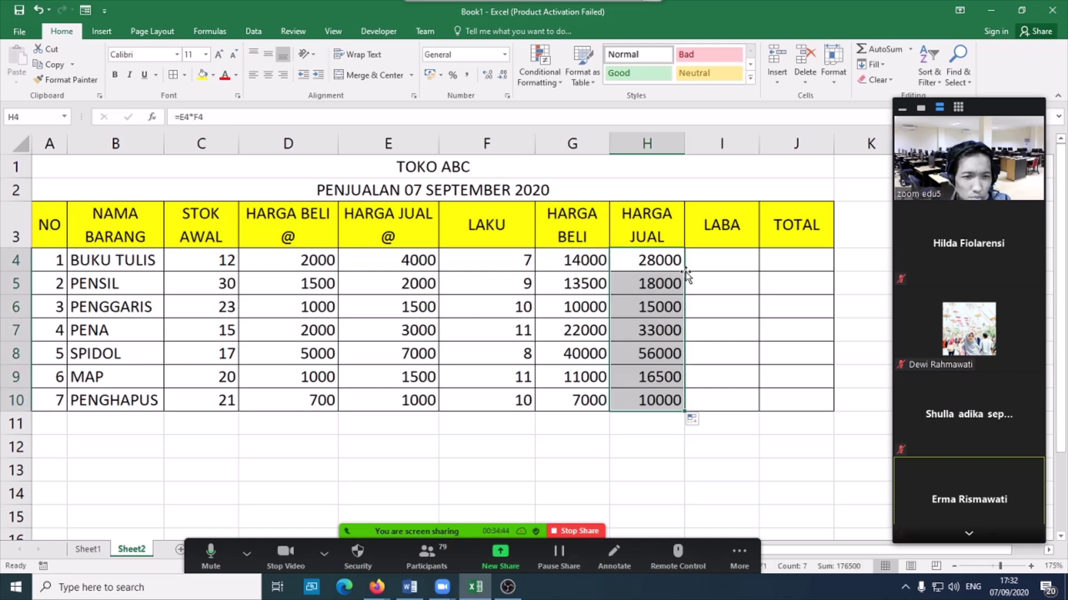
click(722, 266)
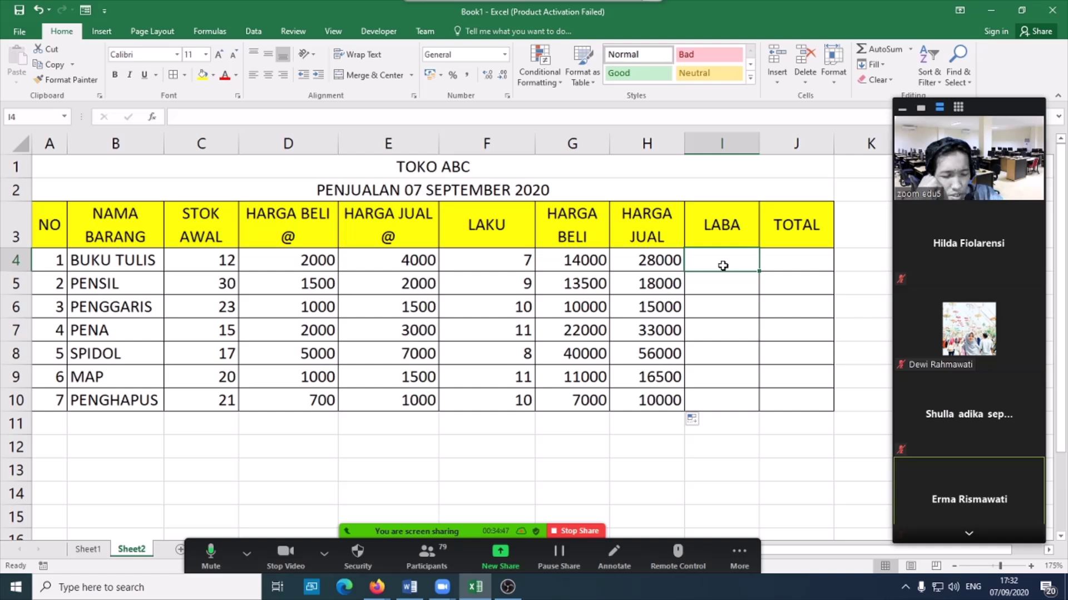
text(=)
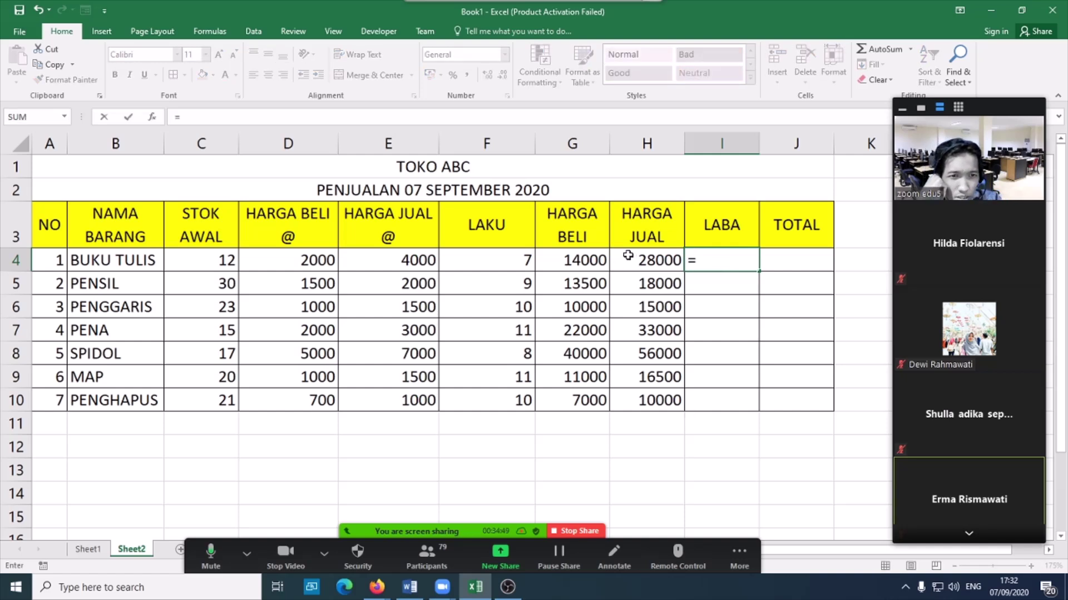
click(664, 262)
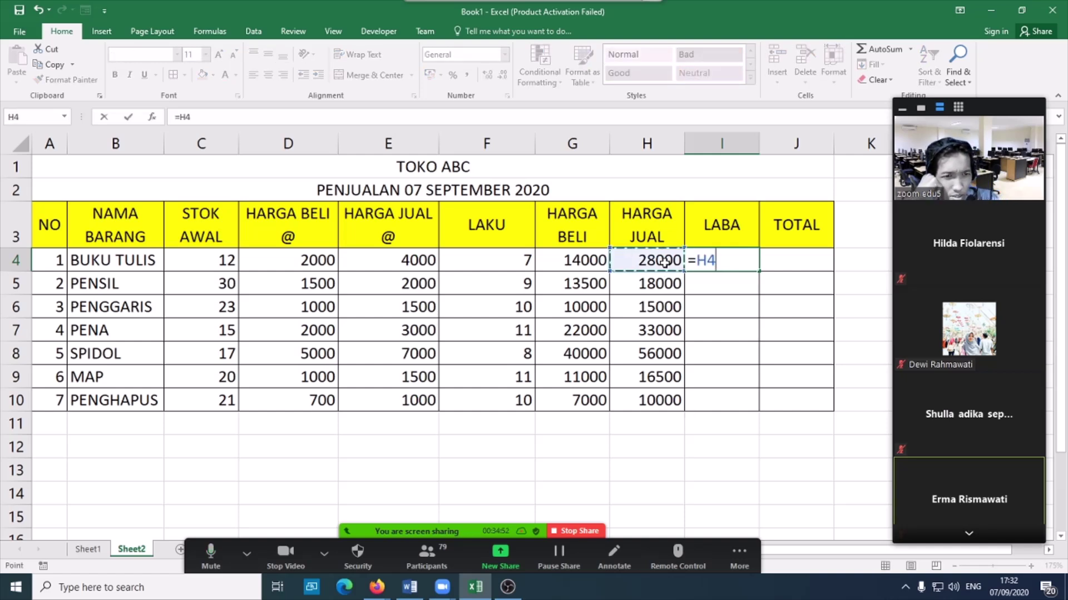
text(-)
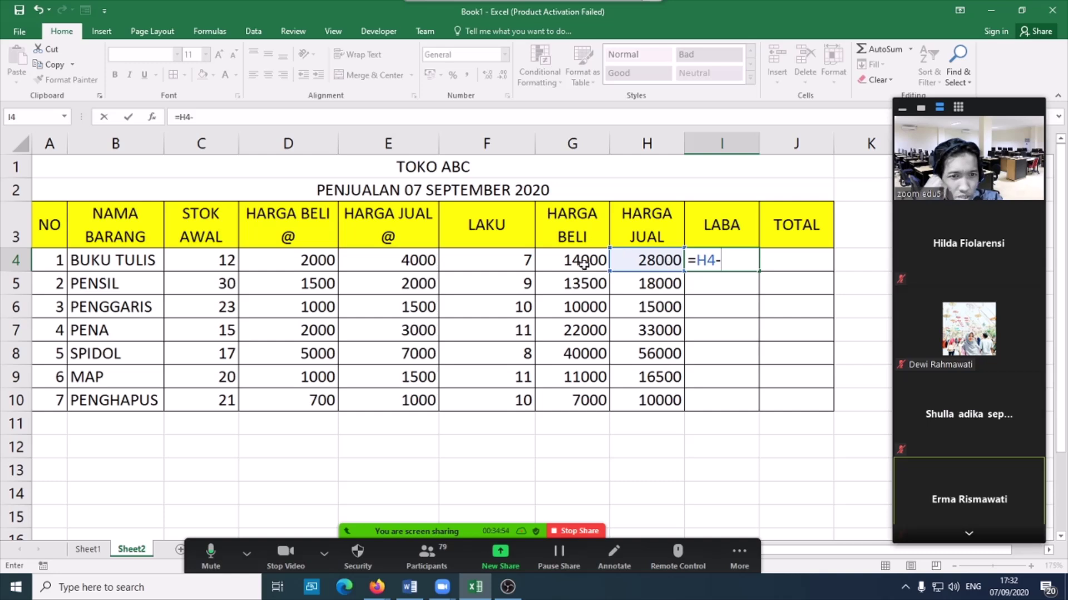
click(582, 263)
key(Return)
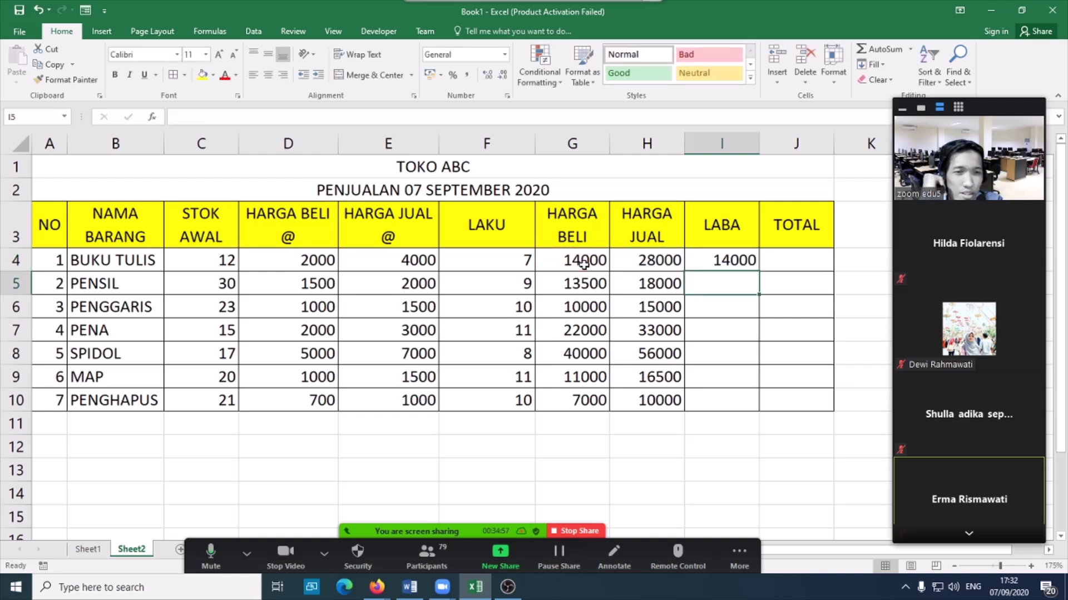
click(734, 261)
double_click(758, 271)
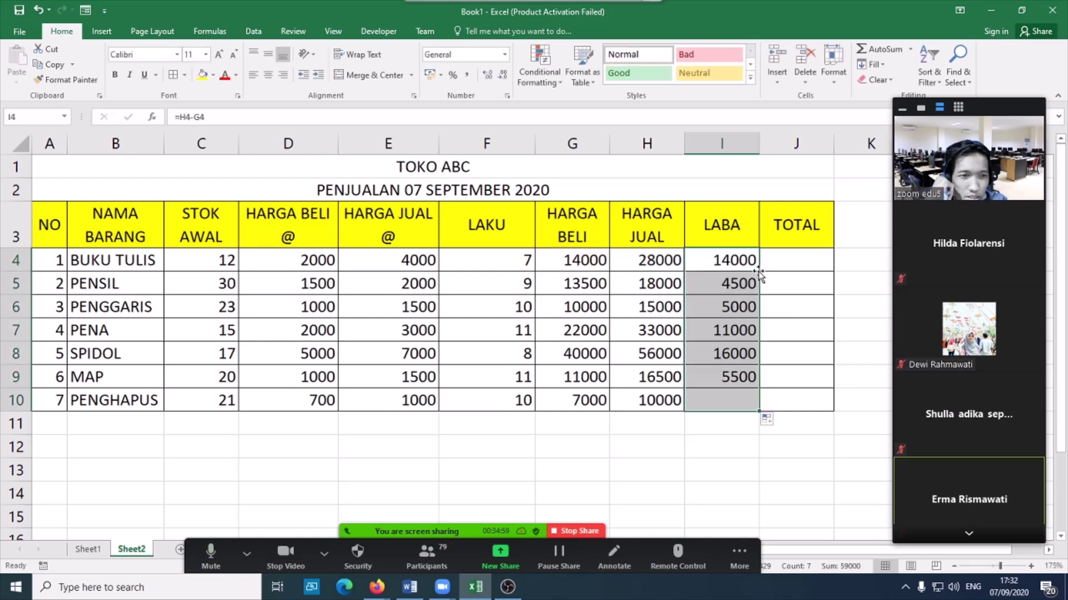
key(Right)
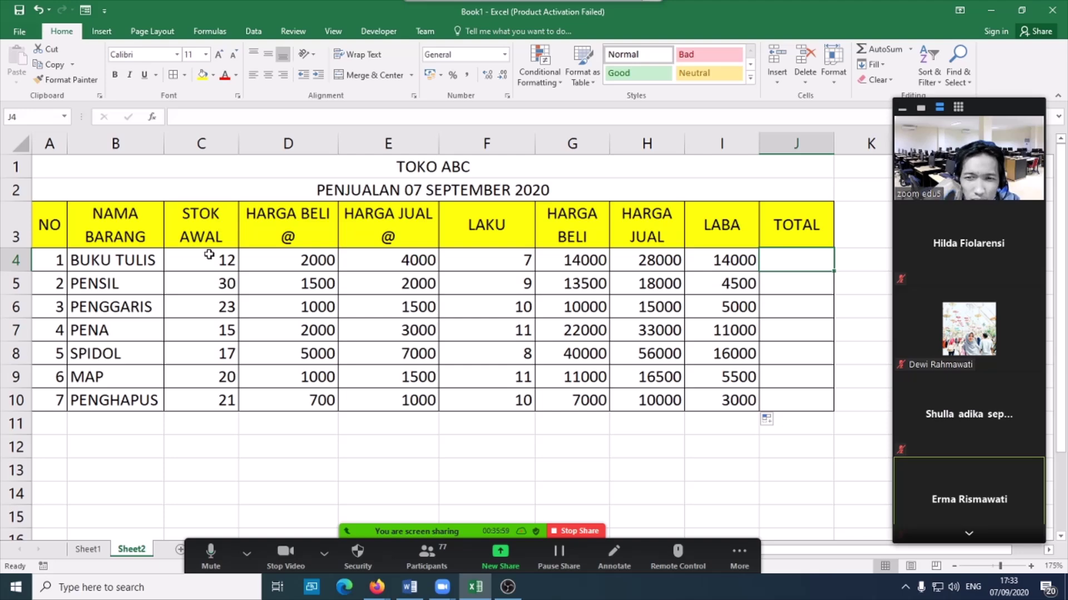
- Give C4:C10 the custom format 0 "PCS" so stock reads 12 PCS to 21 PCS
drag(209, 255, 197, 405)
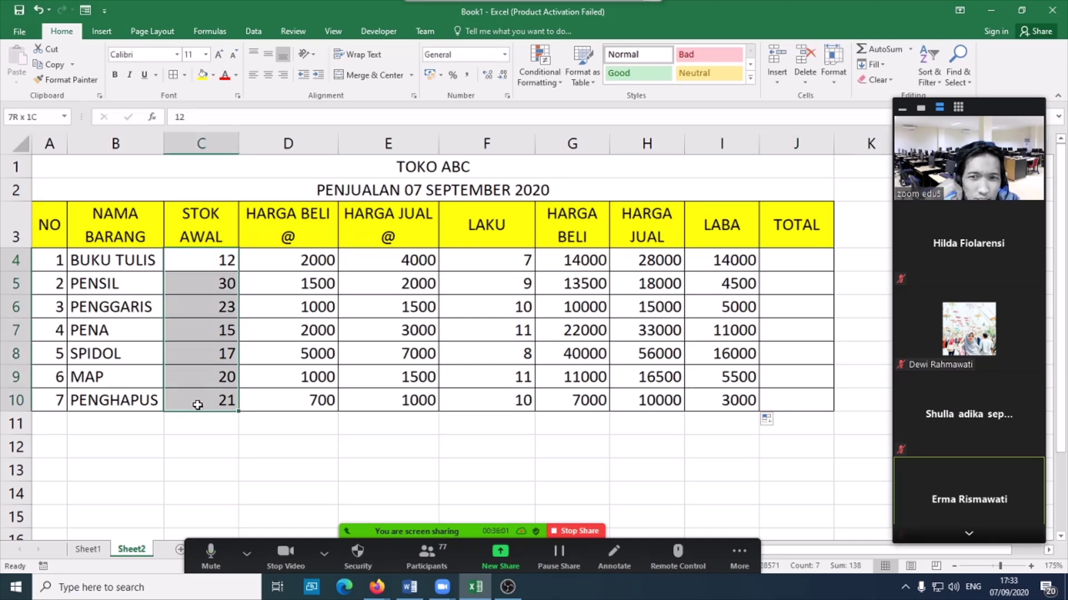
click(507, 96)
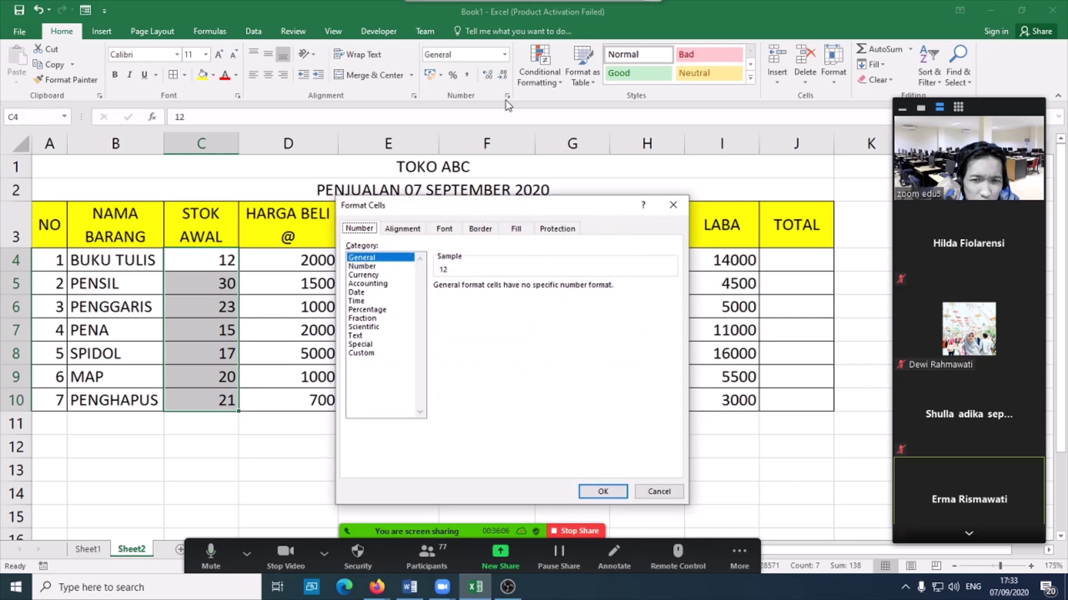
click(361, 353)
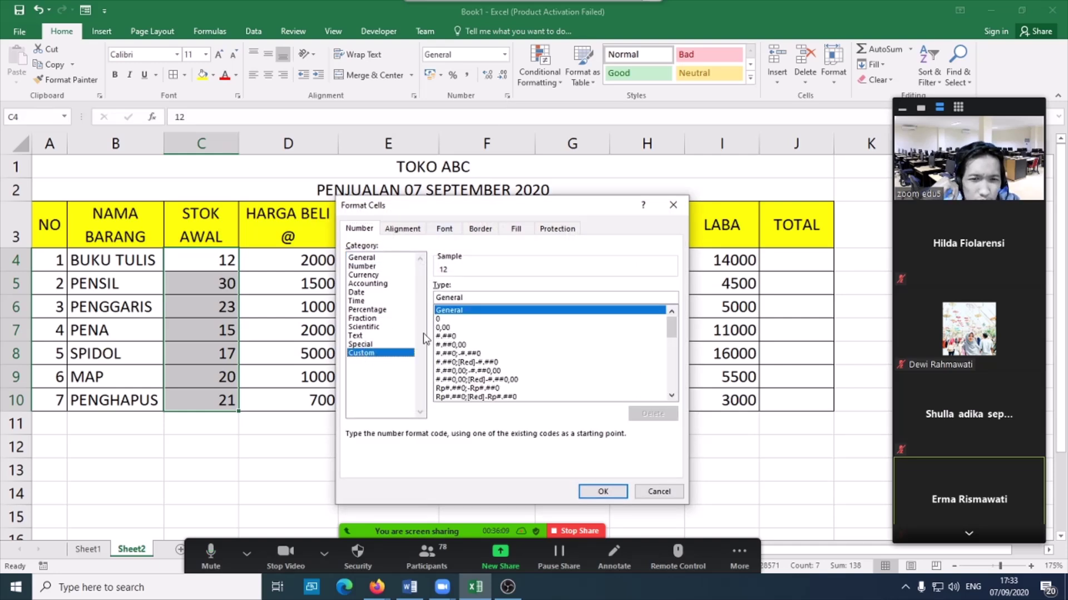
click(438, 319)
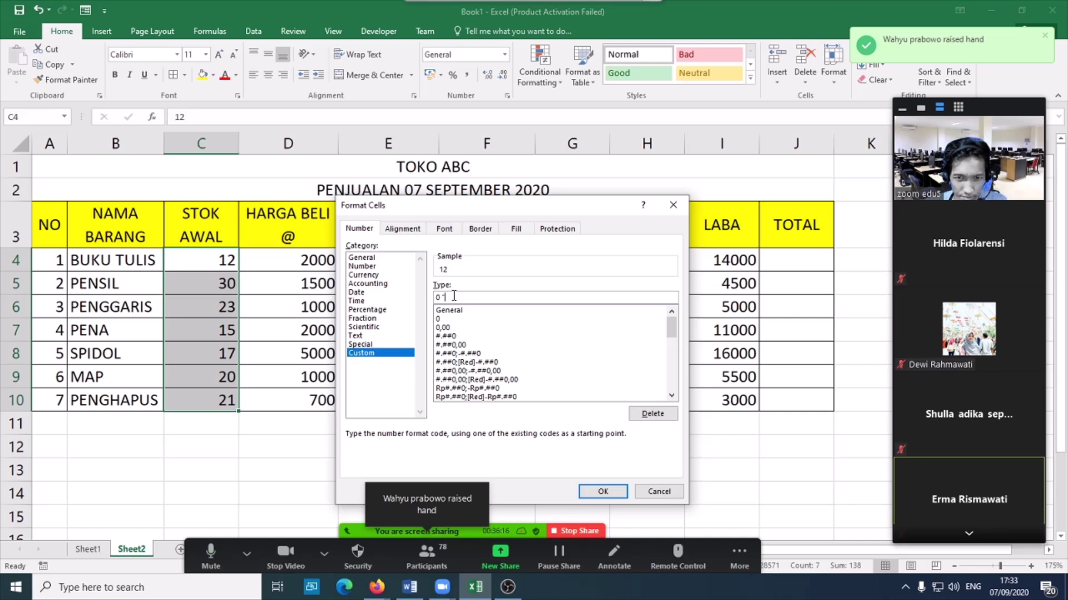
text("PC)
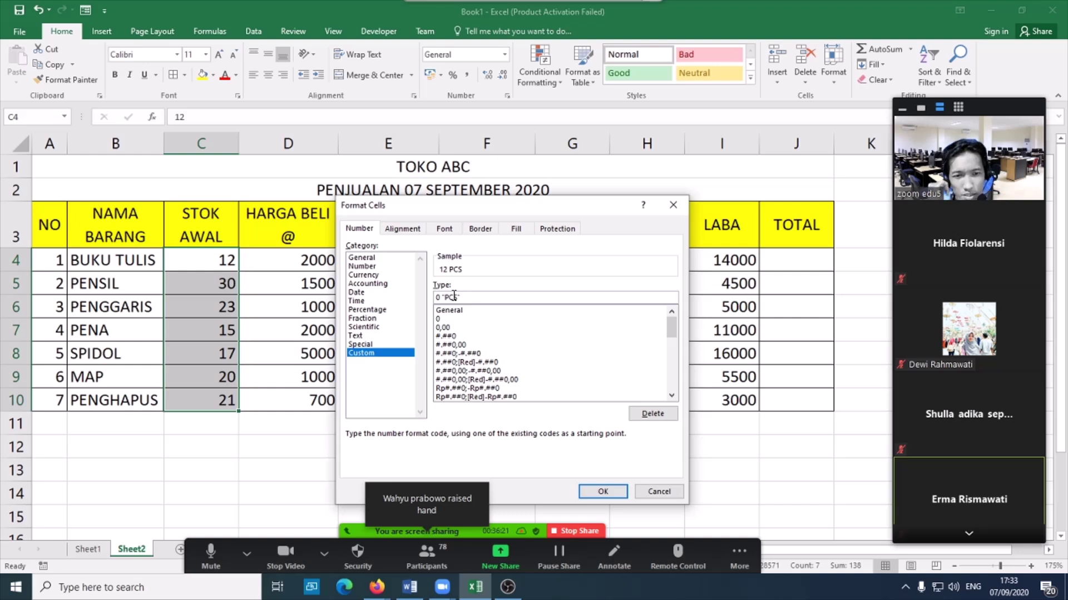
text(S")
key(Return)
key(Return)
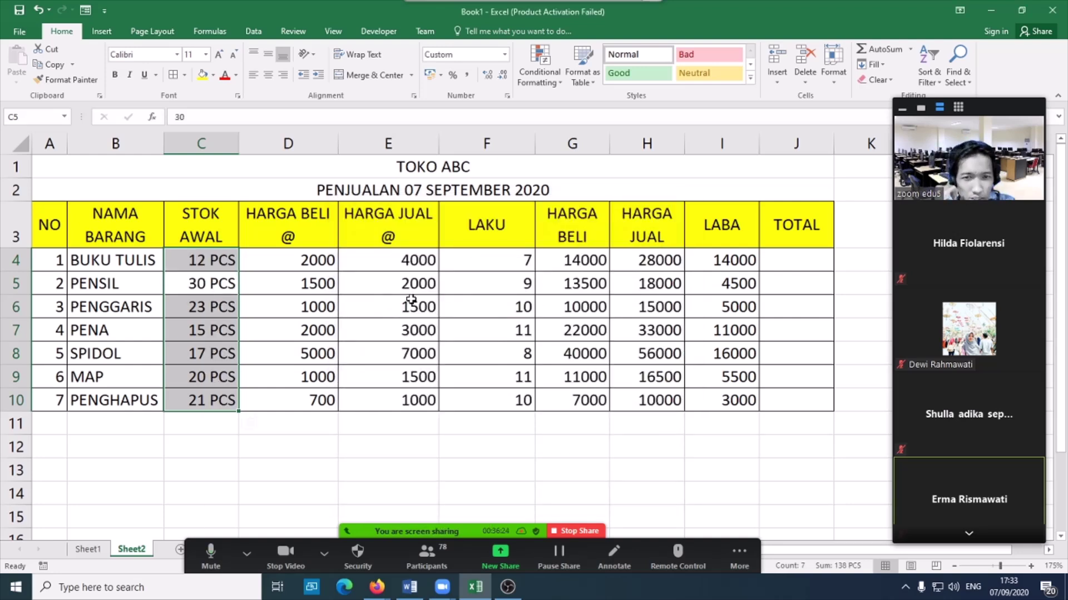
- Format the unit prices D4:E10 as Rupiah Accounting
drag(284, 261, 377, 399)
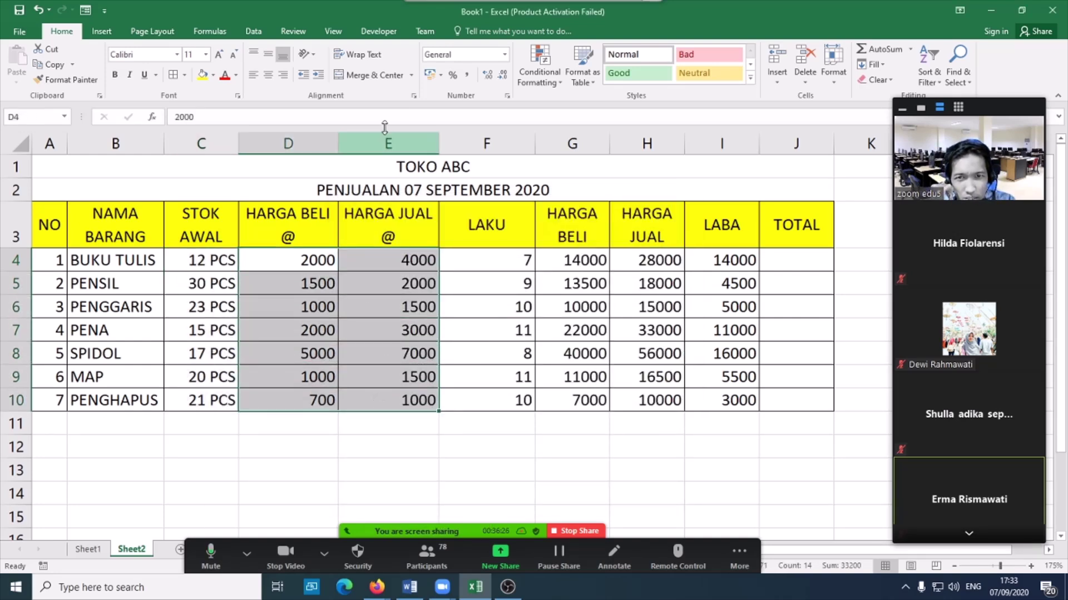
click(504, 54)
click(479, 166)
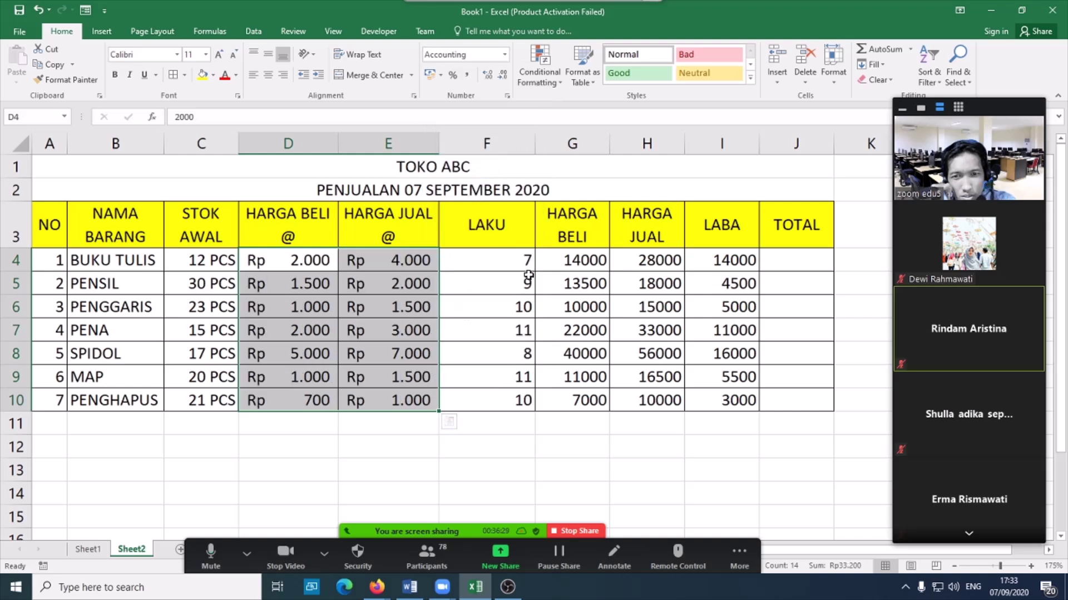
- Format the G4:I10 totals as Rupiah Currency and select the LAKU quantities F4:F10
drag(522, 257, 522, 399)
drag(556, 253, 717, 405)
click(504, 54)
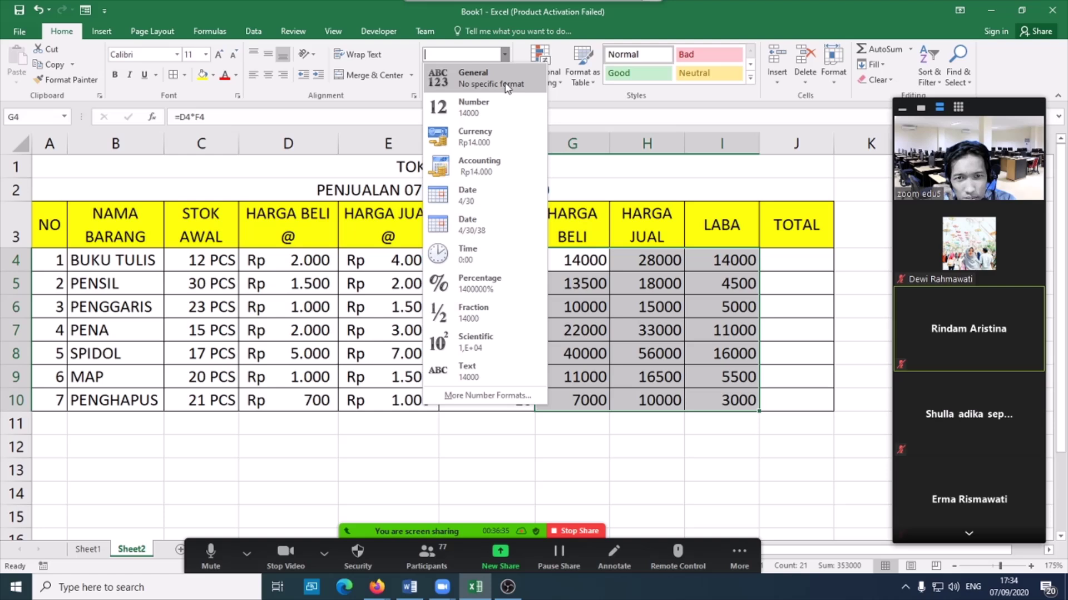
click(496, 142)
drag(517, 261, 511, 404)
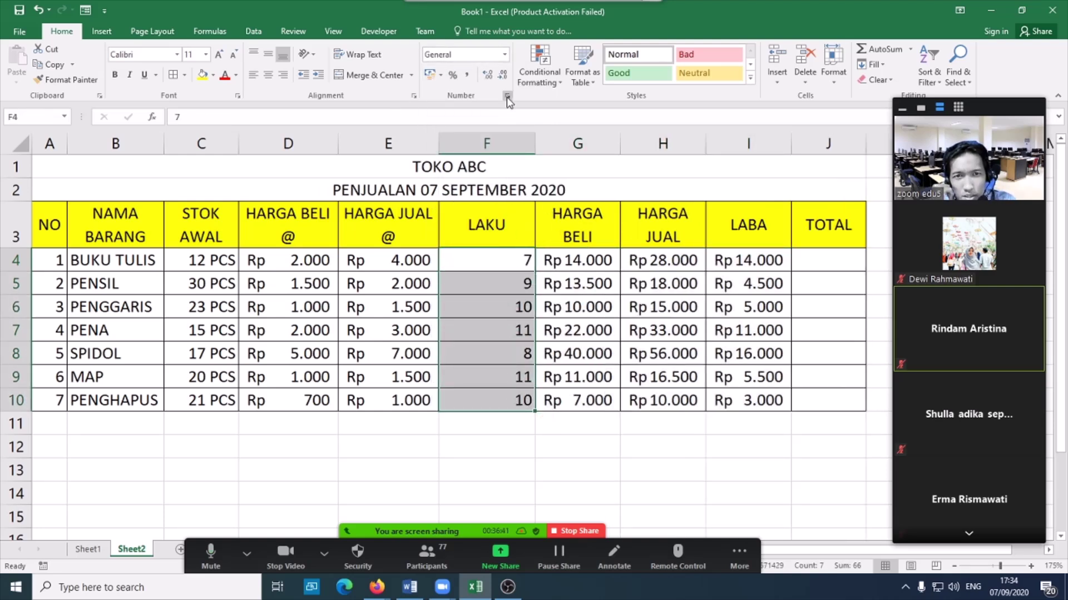
- Apply the custom 0 "PCS" format to F4:F10 and narrow column F to fit
click(504, 54)
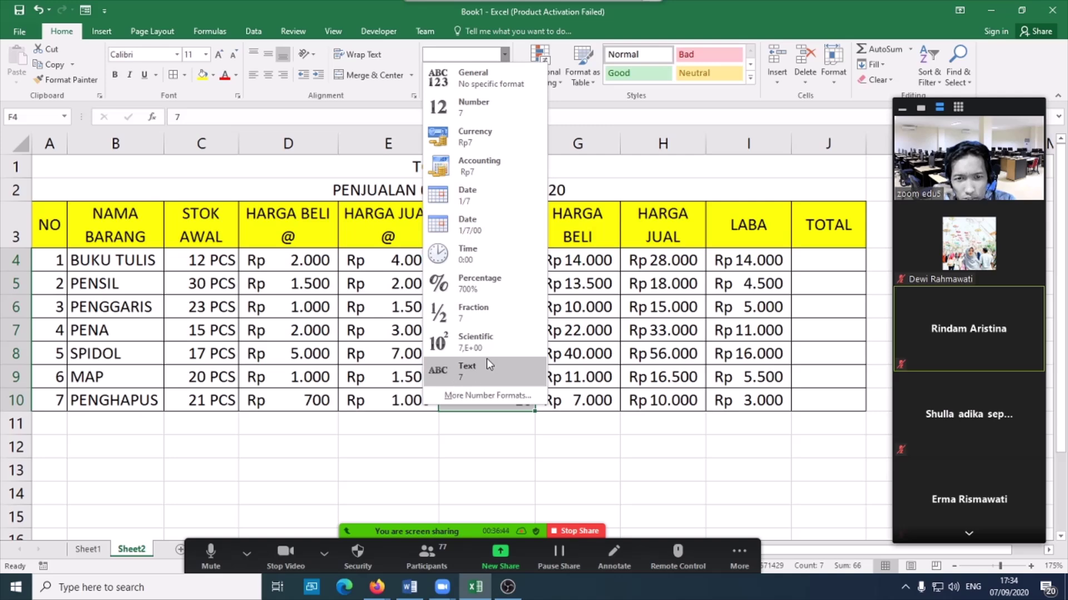
click(465, 395)
click(415, 352)
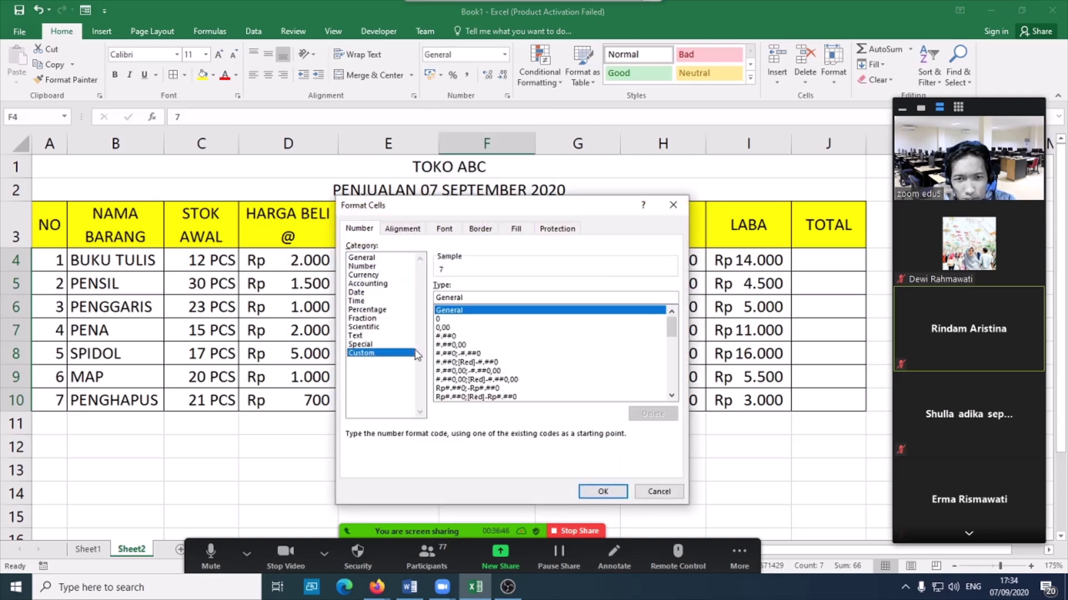
click(448, 319)
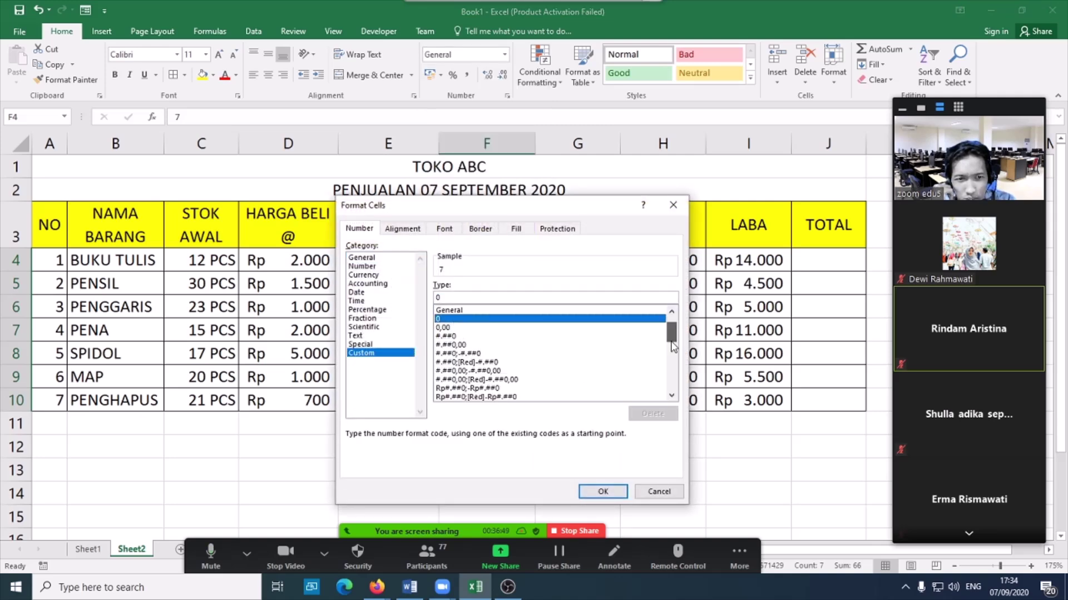
drag(672, 328, 672, 381)
click(452, 397)
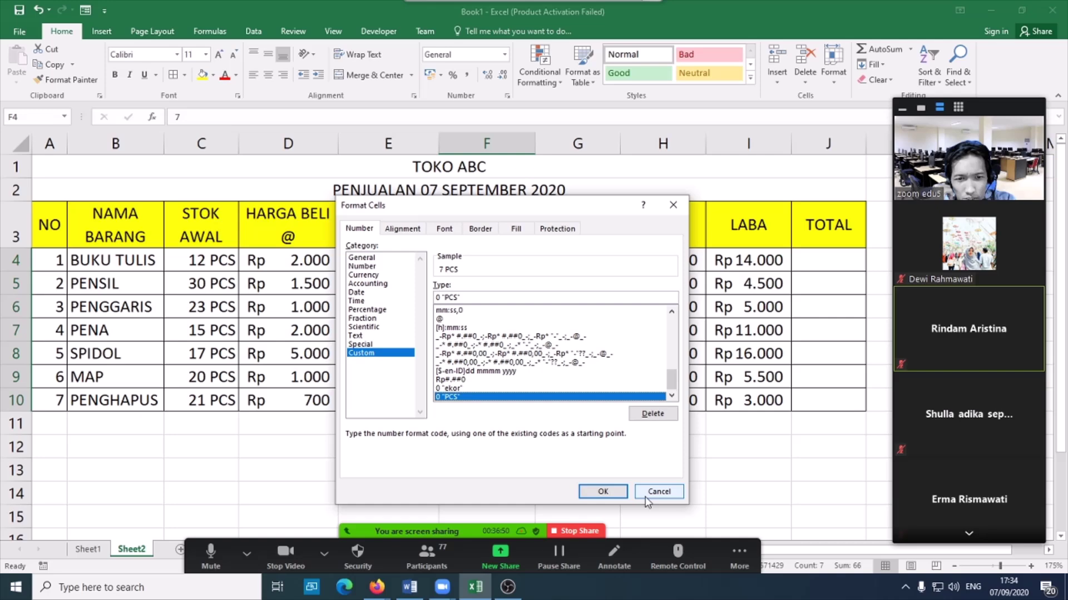
click(603, 492)
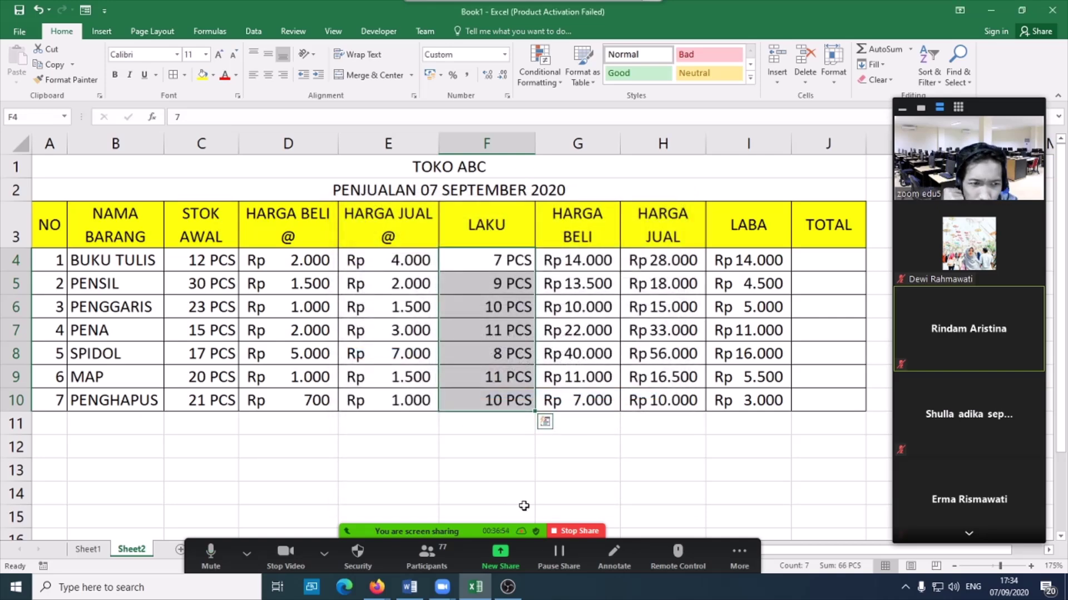
click(589, 476)
drag(535, 144, 508, 145)
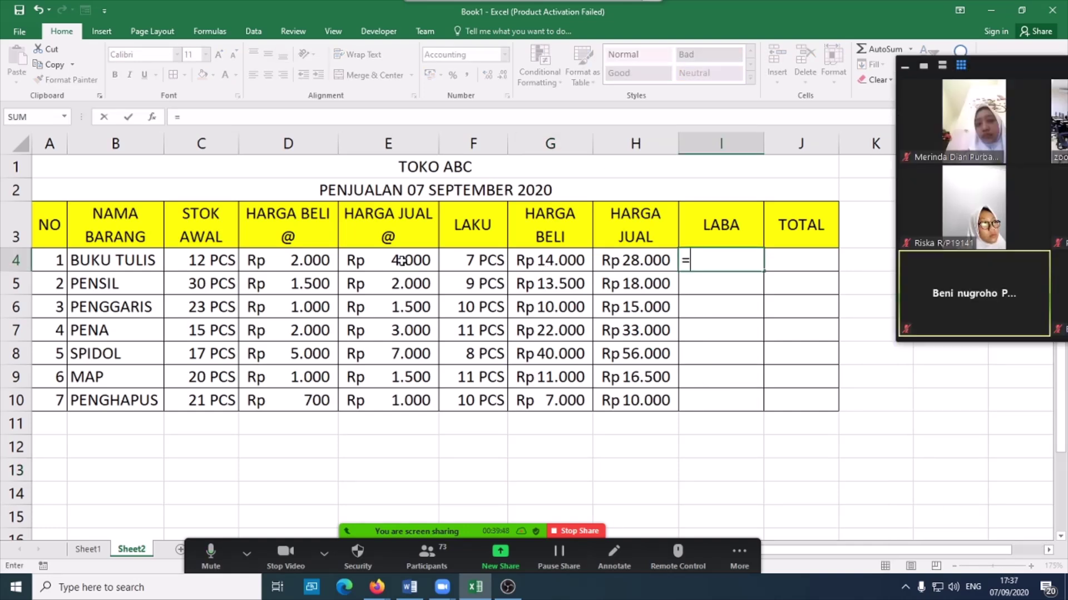
- Change the LABA formula in I4 to =E4-D4 and fill it to I10
click(402, 260)
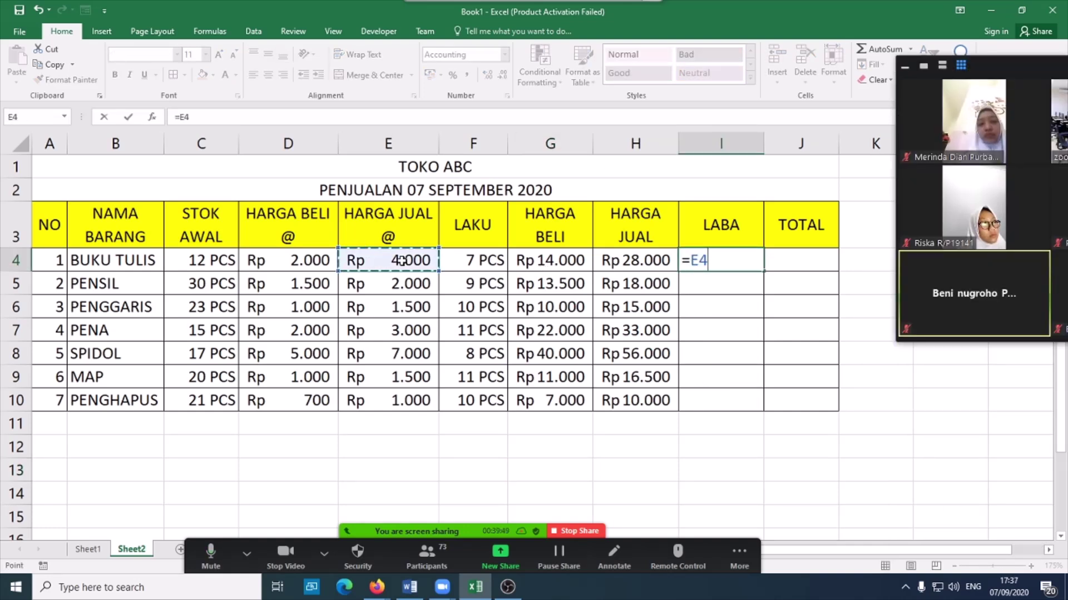
text(-)
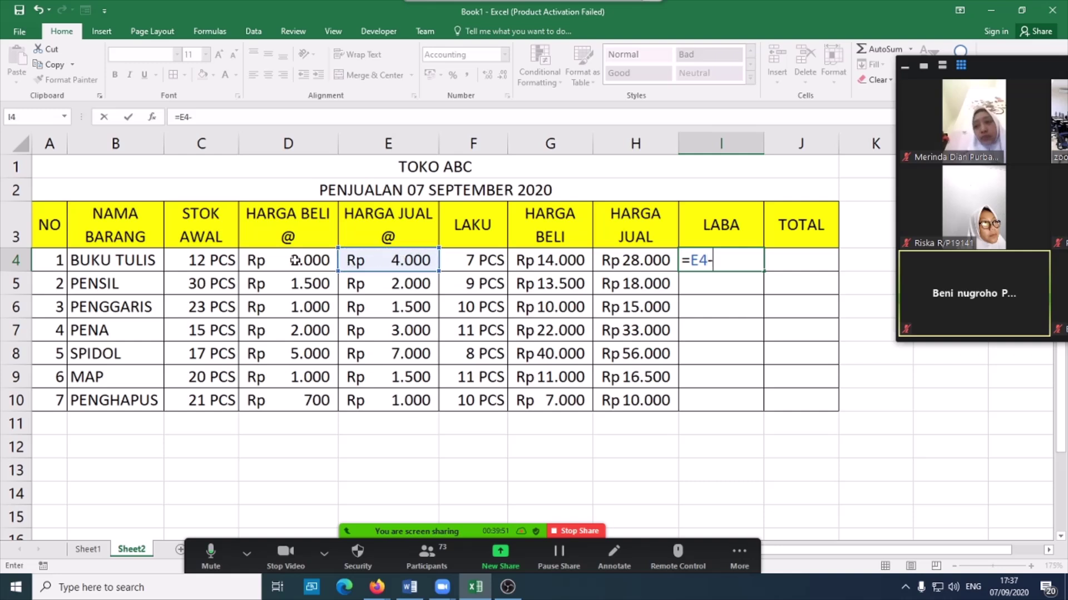
click(303, 260)
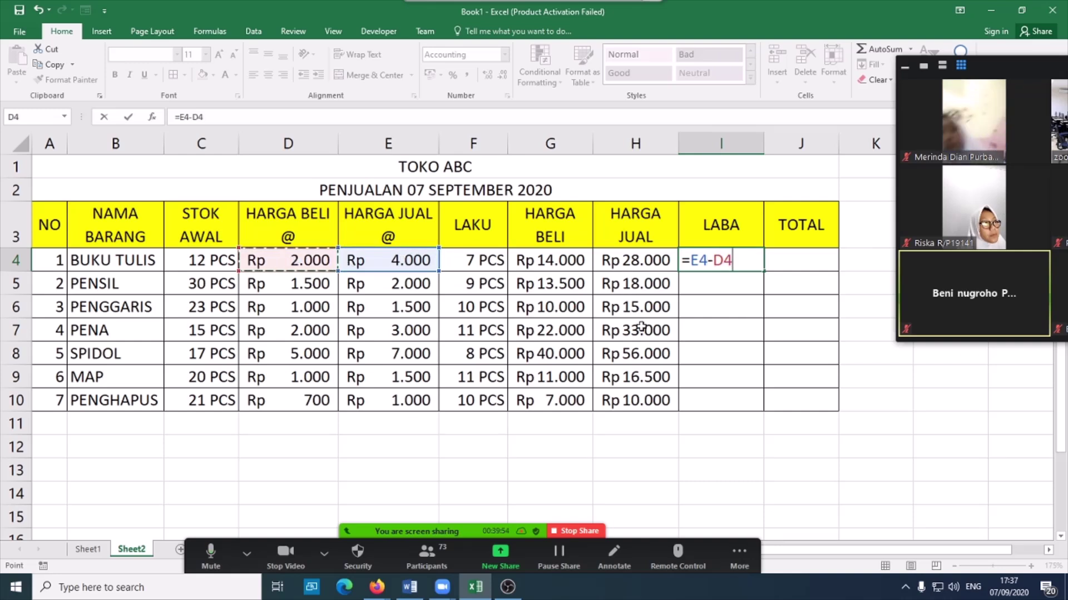
key(Return)
click(754, 264)
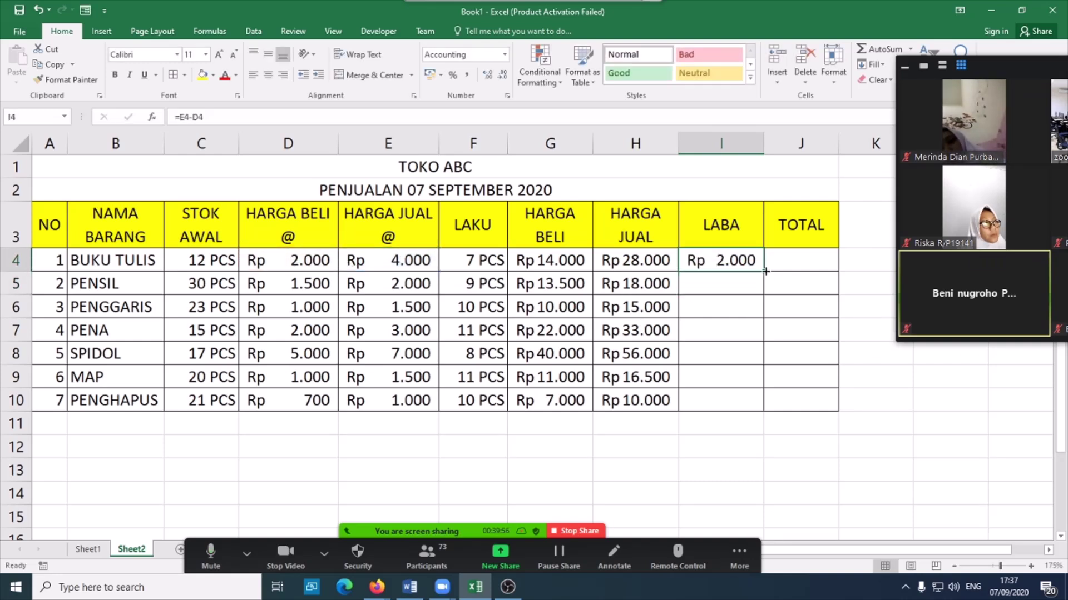
double_click(765, 270)
- Enter =I4*F4 in J4 and fill the TOTAL formula down to J10
click(819, 263)
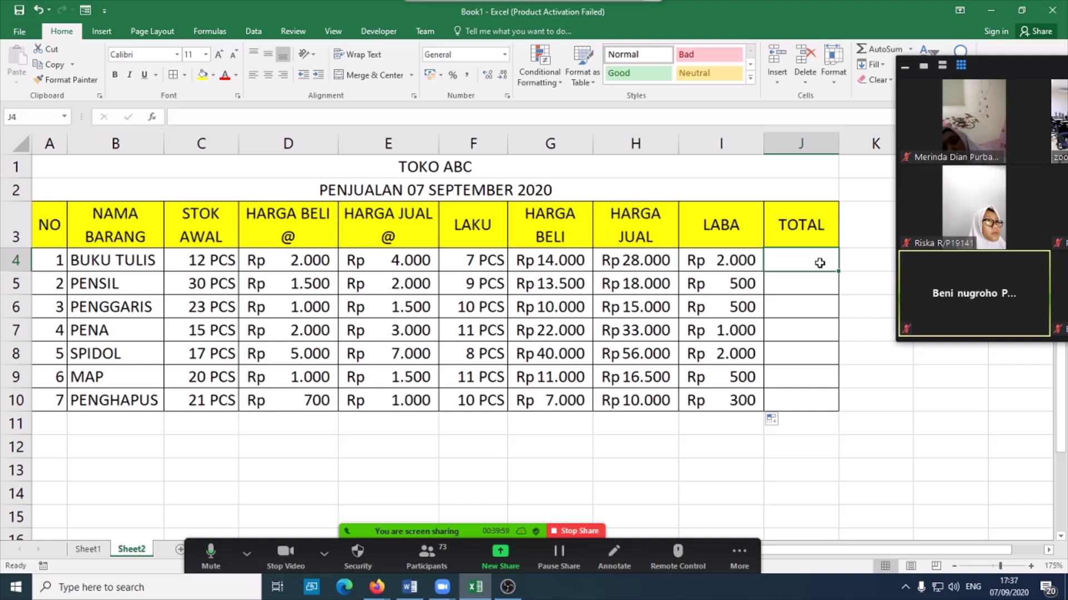
text(=)
click(729, 262)
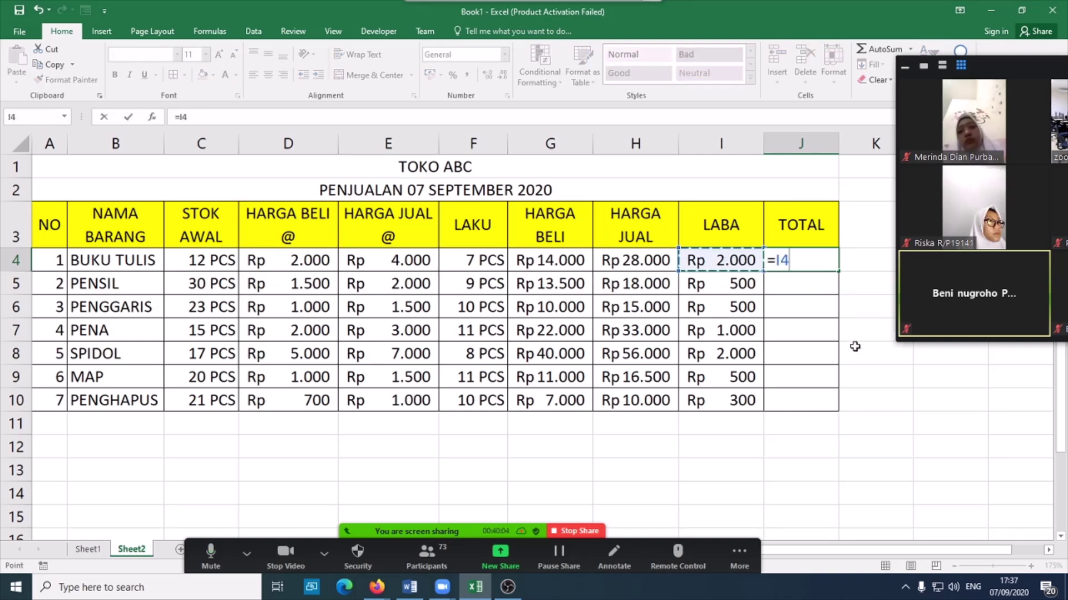
text(*)
click(478, 260)
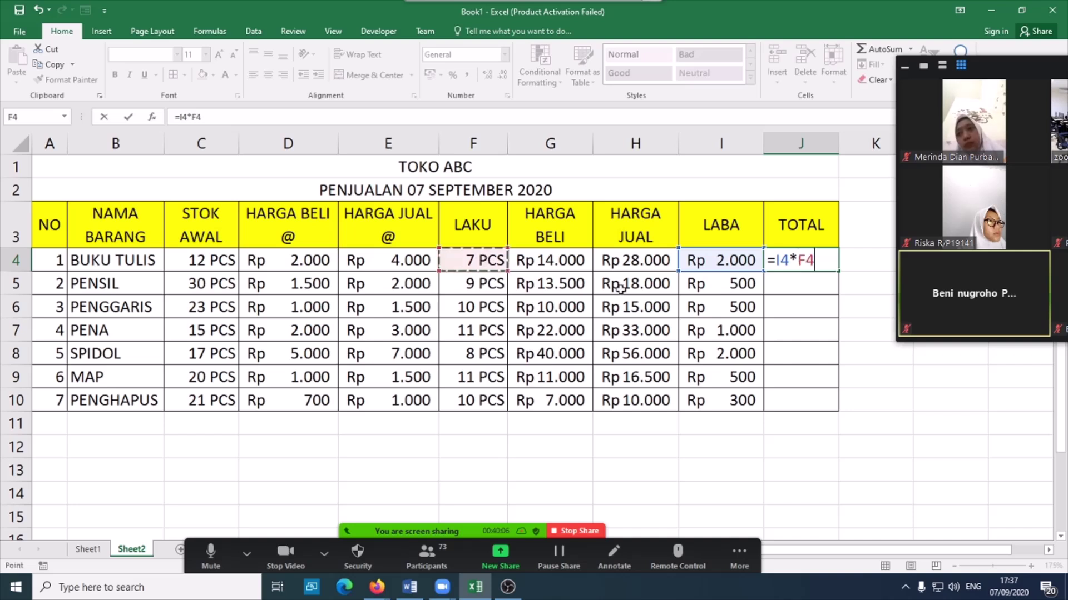
key(Return)
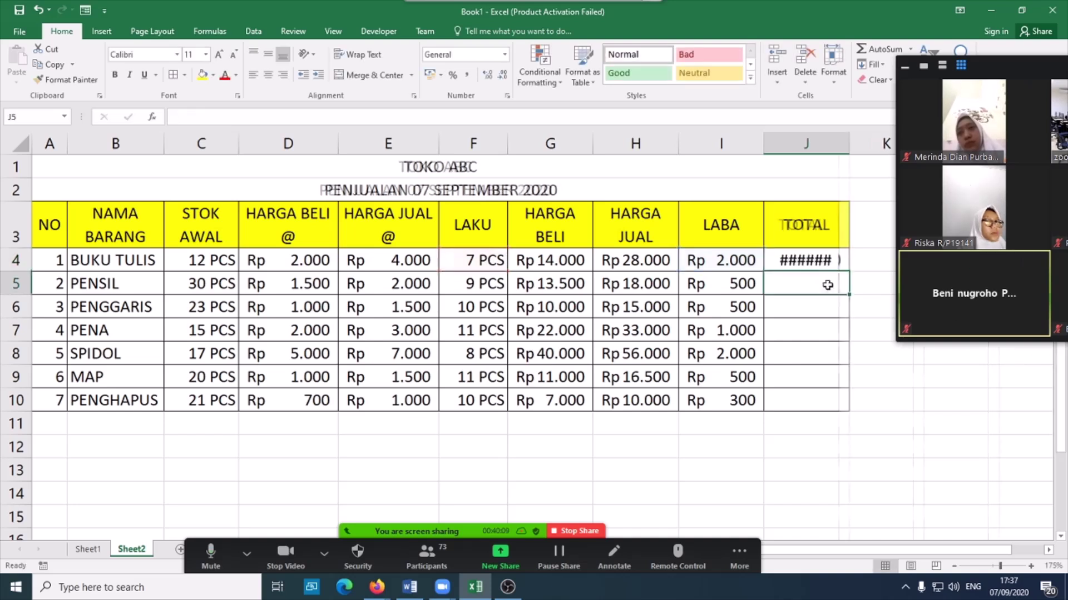
click(828, 257)
double_click(850, 272)
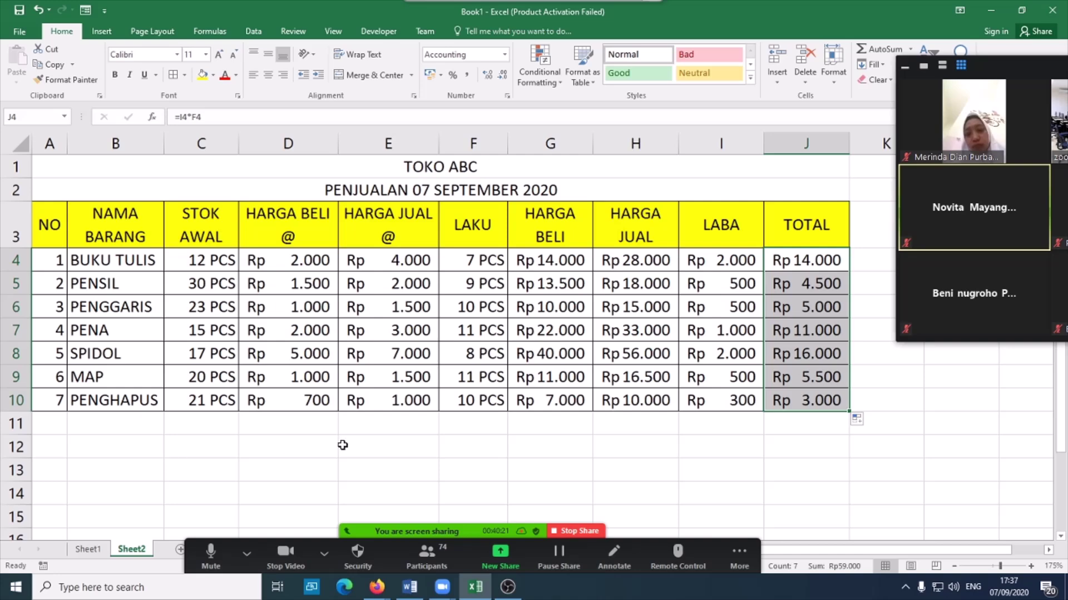
click(557, 429)
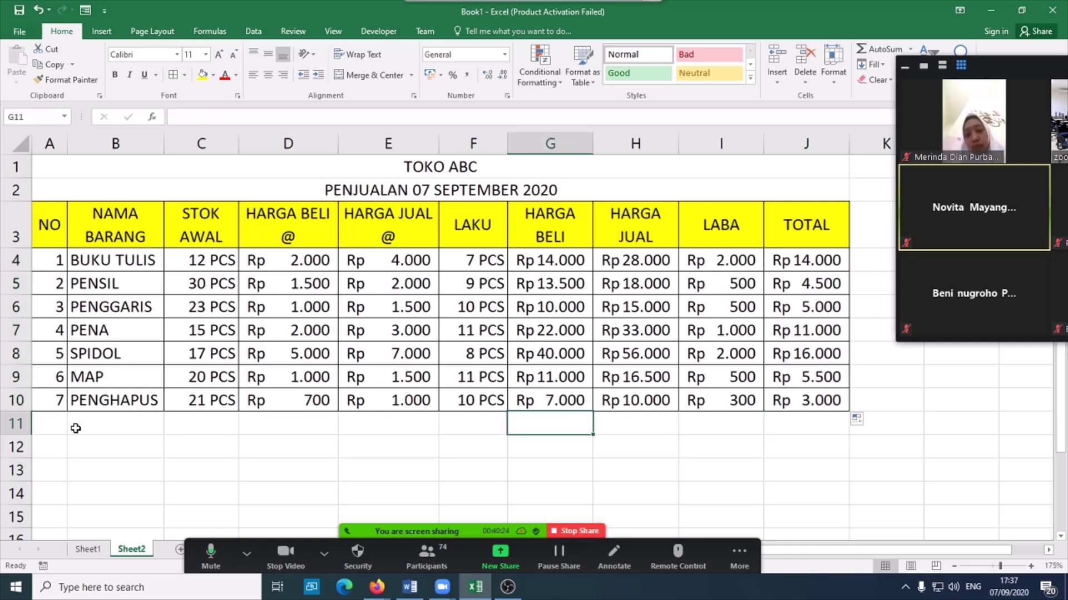
- Type JUMLAH TOTAL, RATA-RATA, MAX TOT, MIN TOT and BANYAK DATA into A11 to A15
click(47, 428)
scroll(227, 444, down, 1)
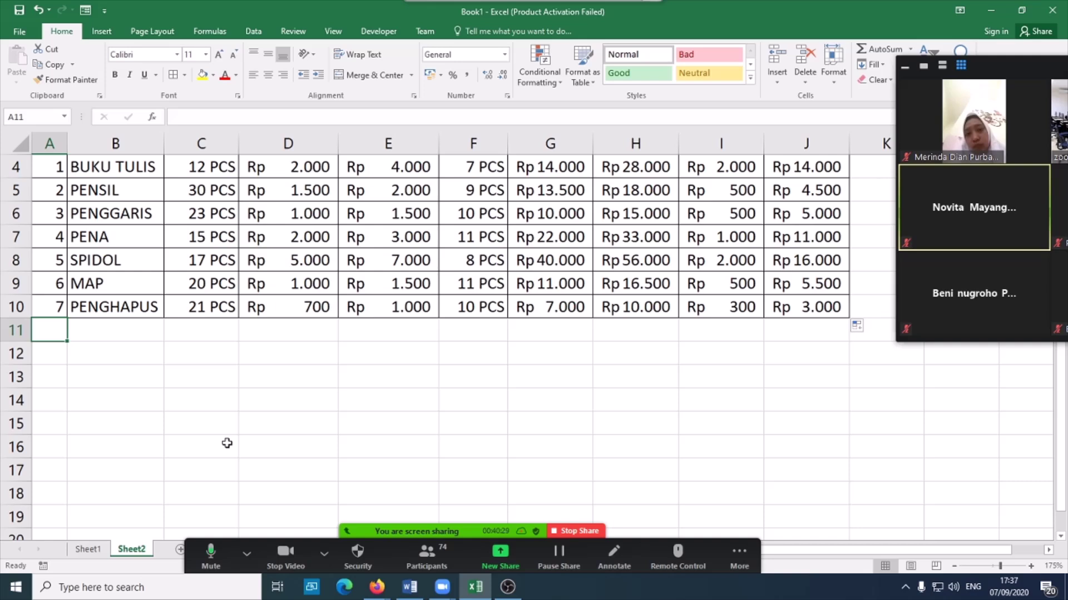
text(JUMLAH )
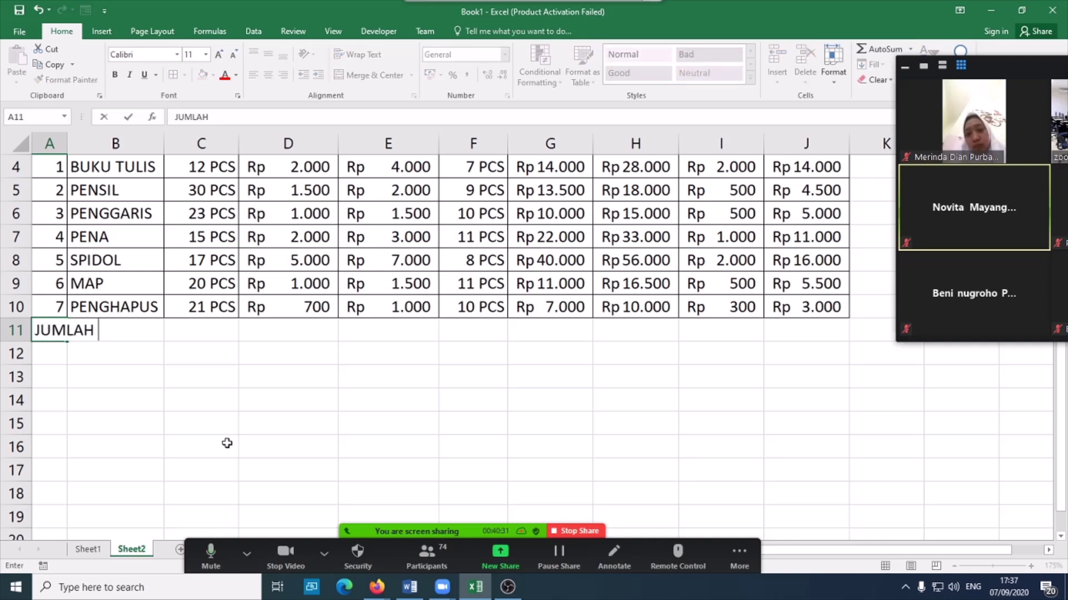
text(TOTAL)
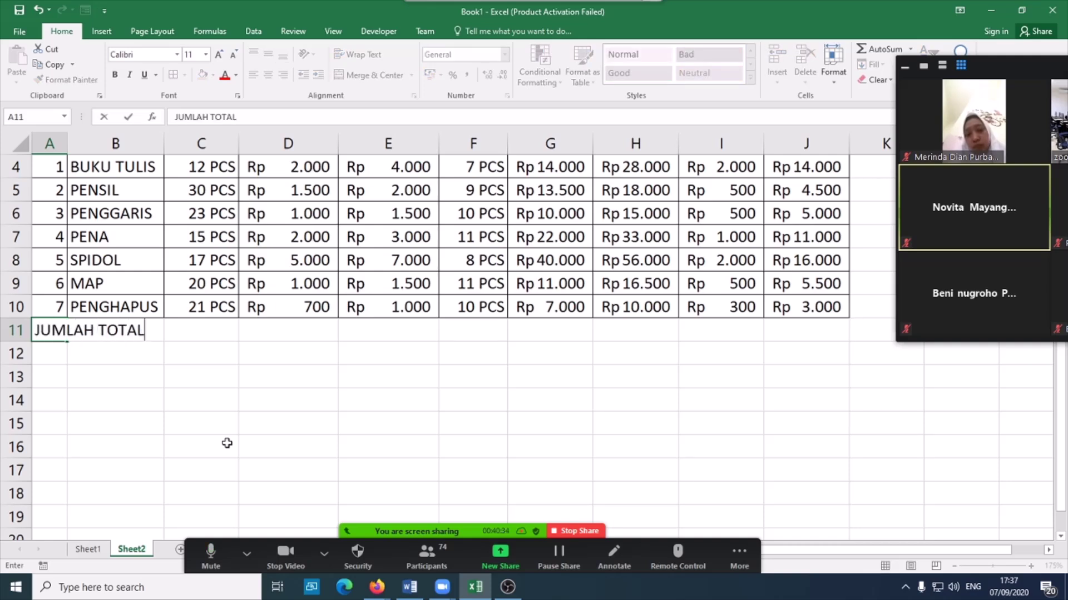
key(Return)
text(RATA-RATA)
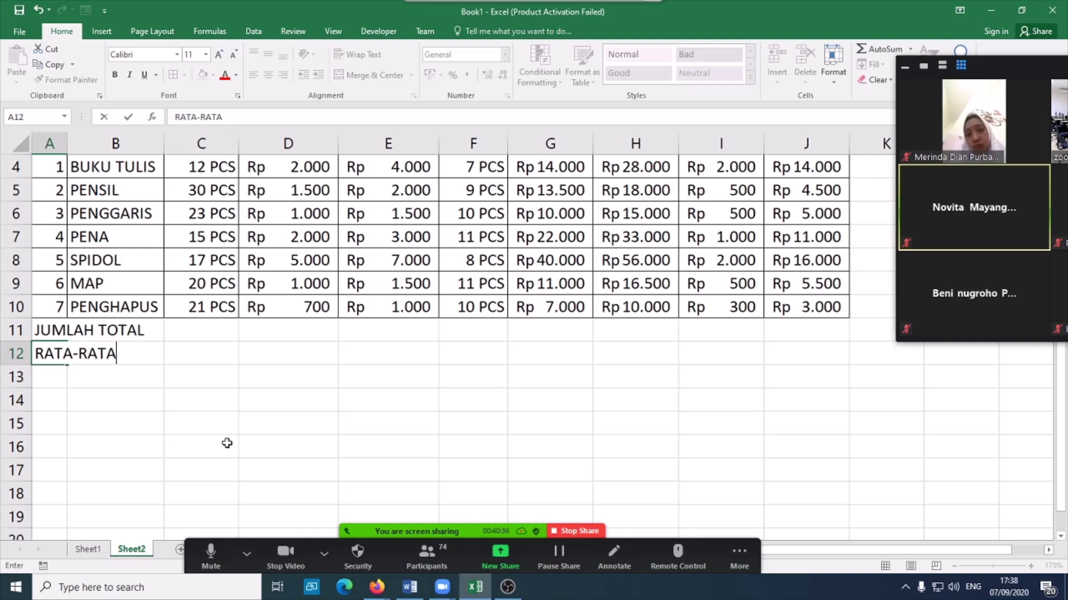
key(Return)
text(MA)
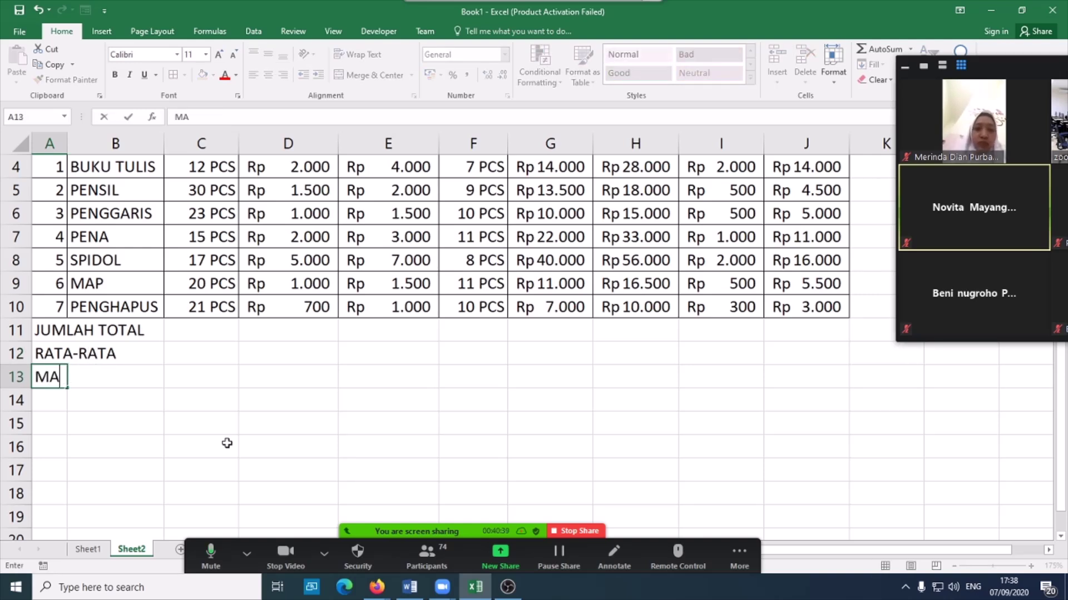
text(X TOT)
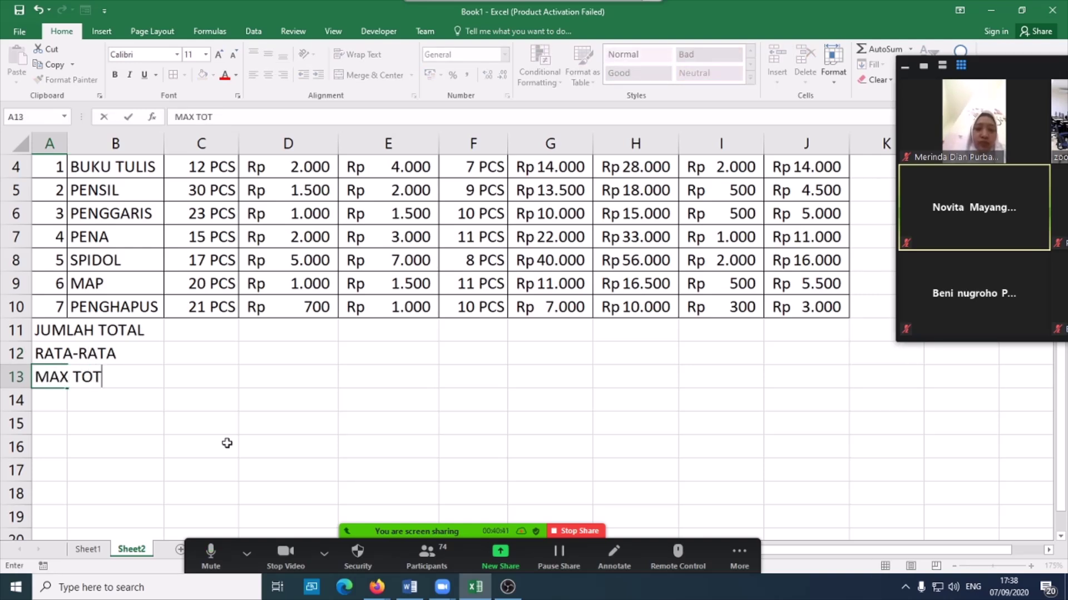
key(Return)
text(MIN TOT)
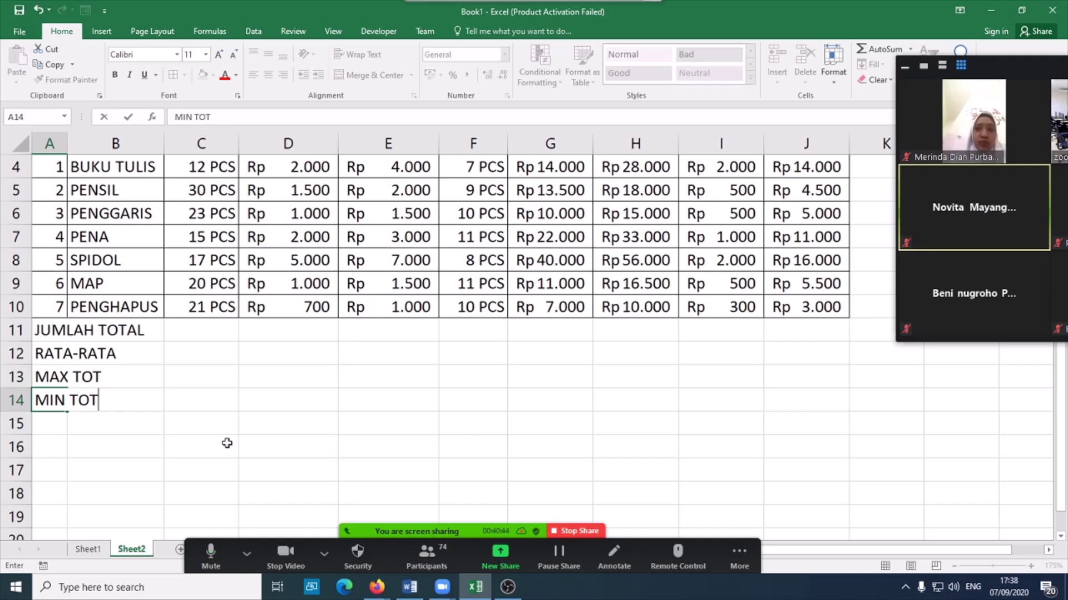
key(Return)
text(BANYAK DATA)
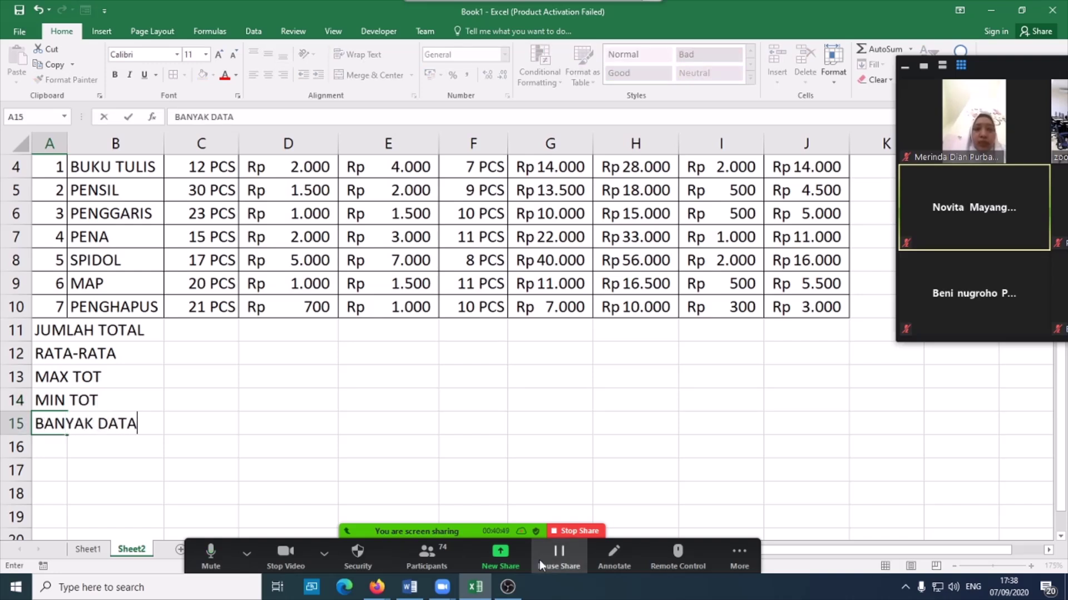
click(566, 423)
drag(42, 337, 723, 426)
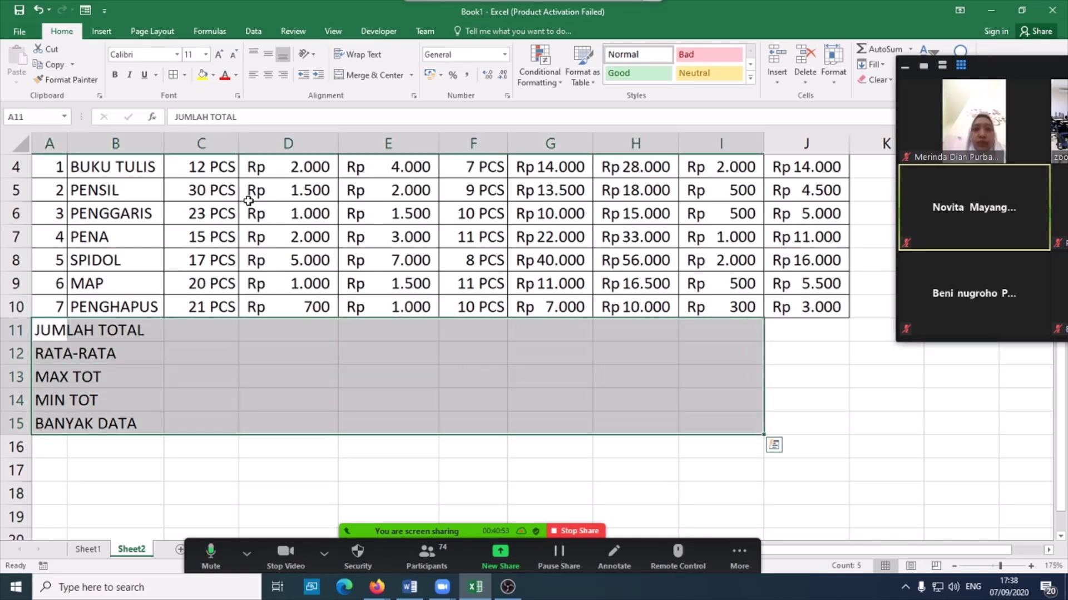
click(185, 75)
click(550, 358)
click(551, 358)
drag(45, 333, 776, 329)
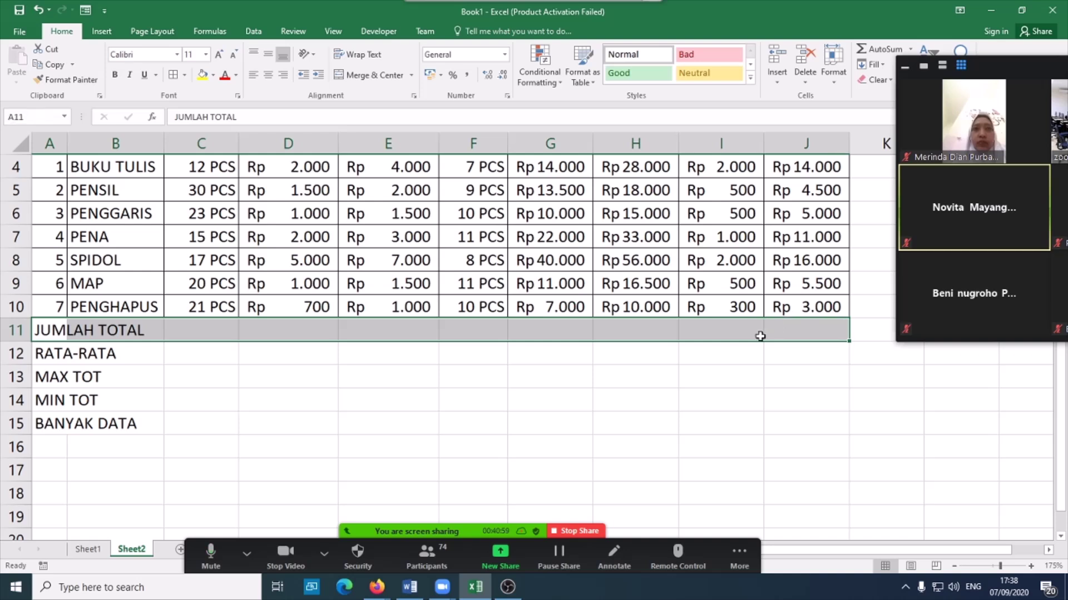
click(122, 447)
drag(57, 334, 695, 421)
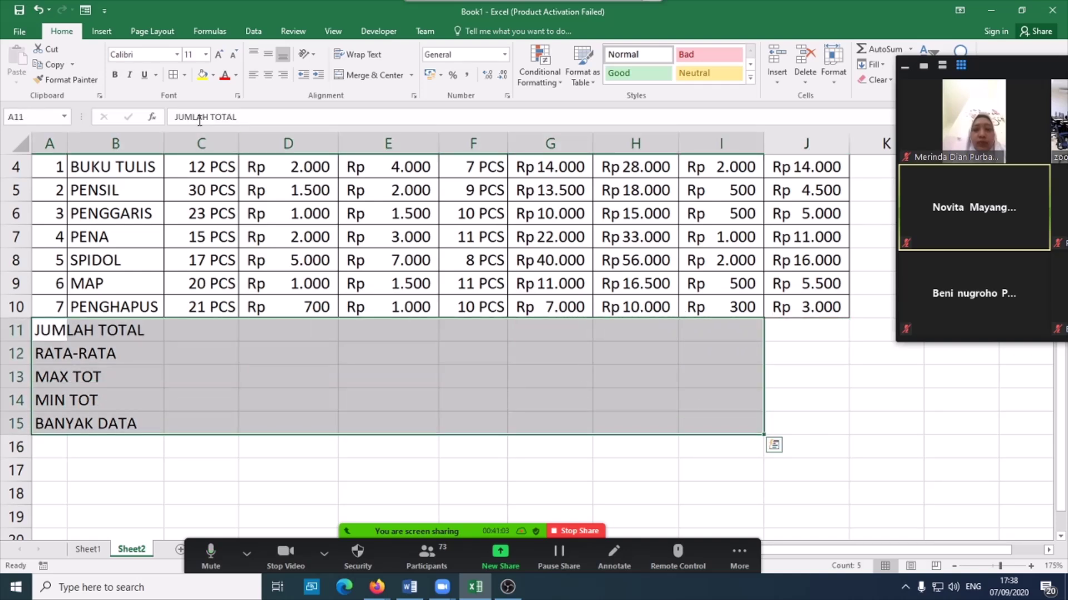
click(184, 75)
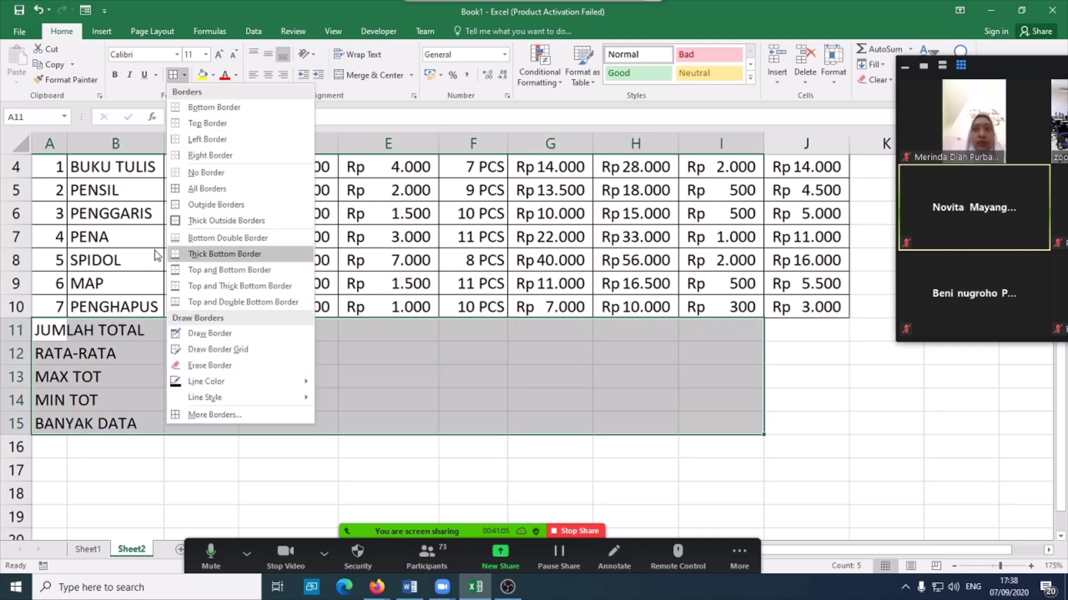
click(222, 204)
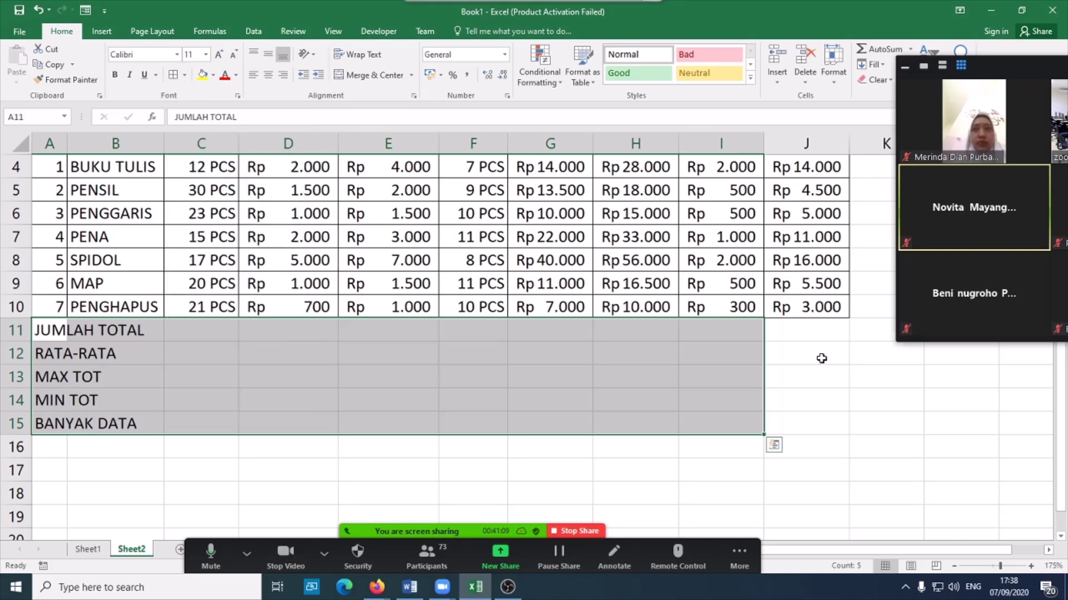
- Check the print preview, then return to the worksheet
click(20, 32)
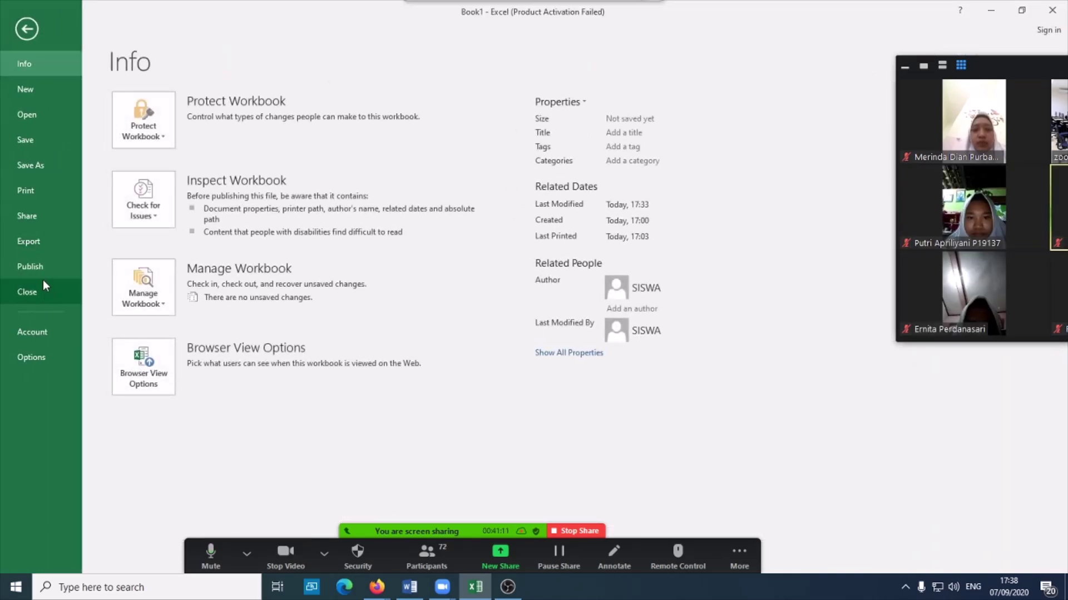
click(48, 189)
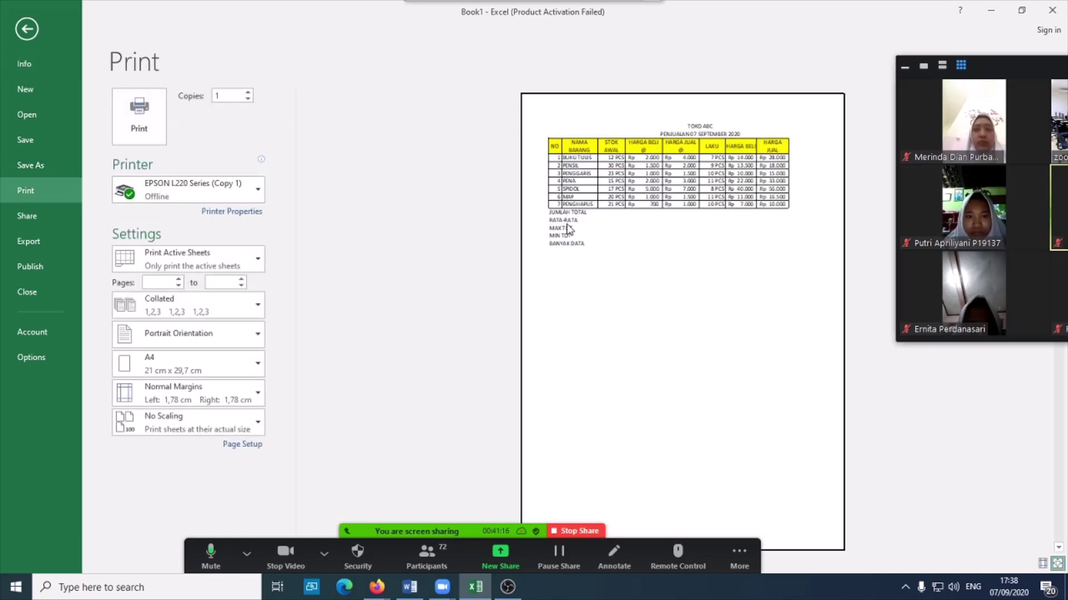
click(25, 30)
- Put an outside border around A11:I15 and all borders on J11:J15
drag(54, 332, 689, 422)
click(184, 75)
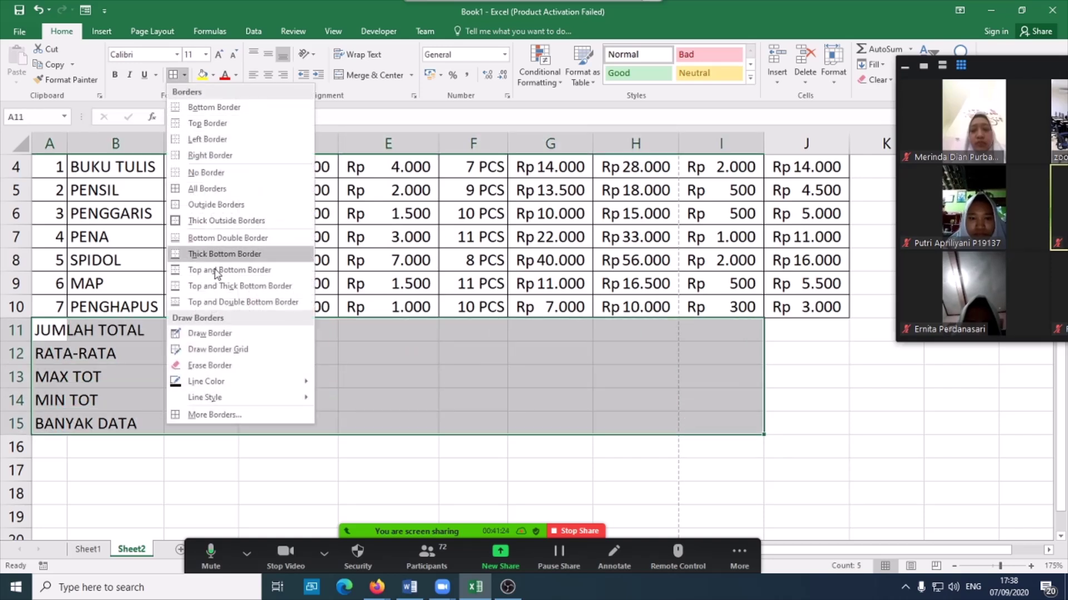
click(209, 205)
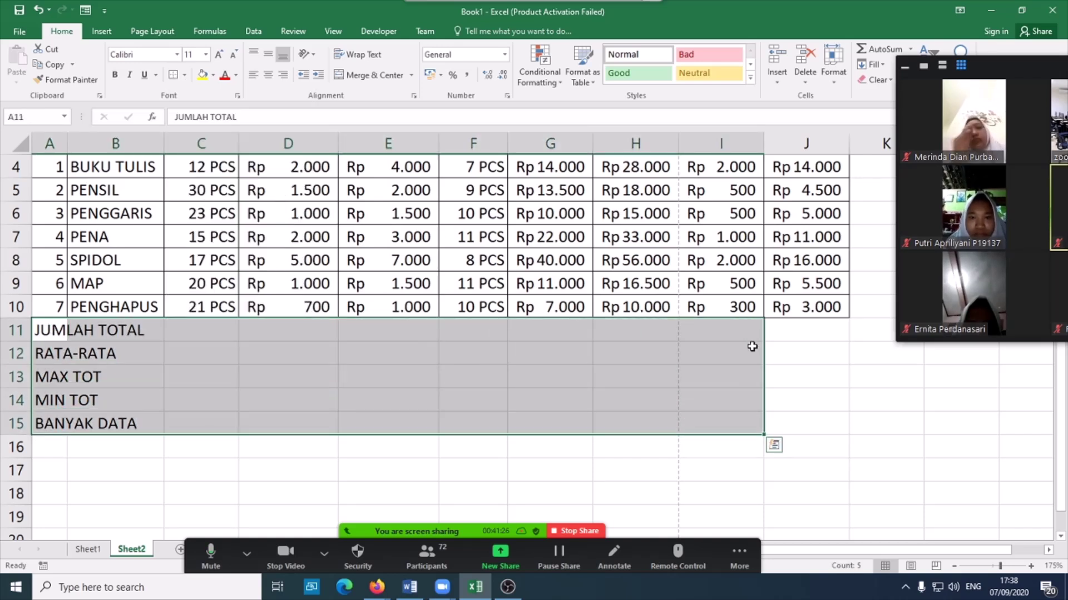
drag(791, 329, 795, 426)
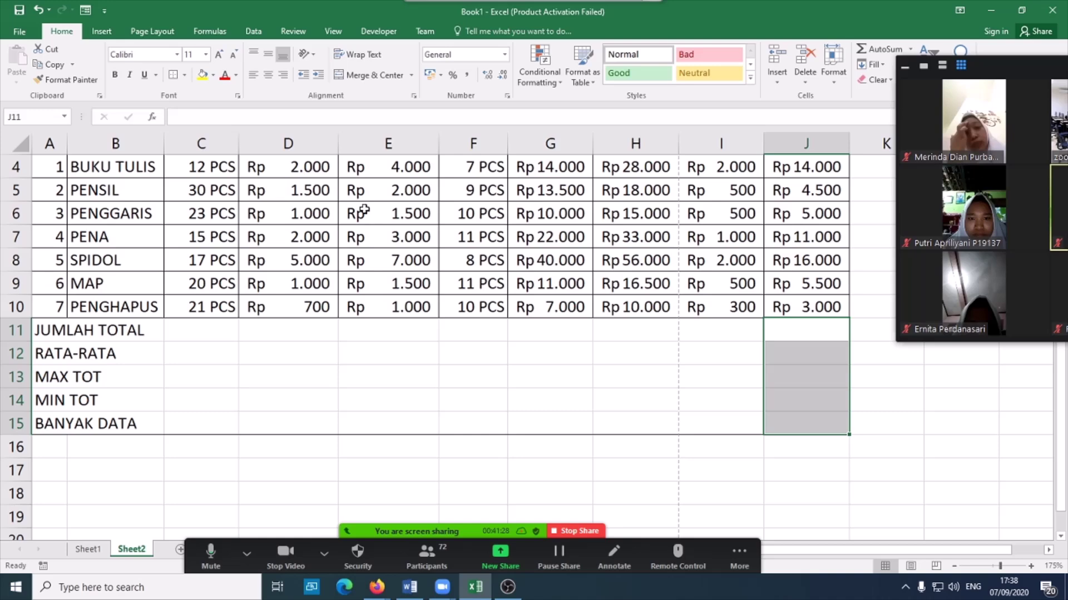
click(184, 74)
click(206, 189)
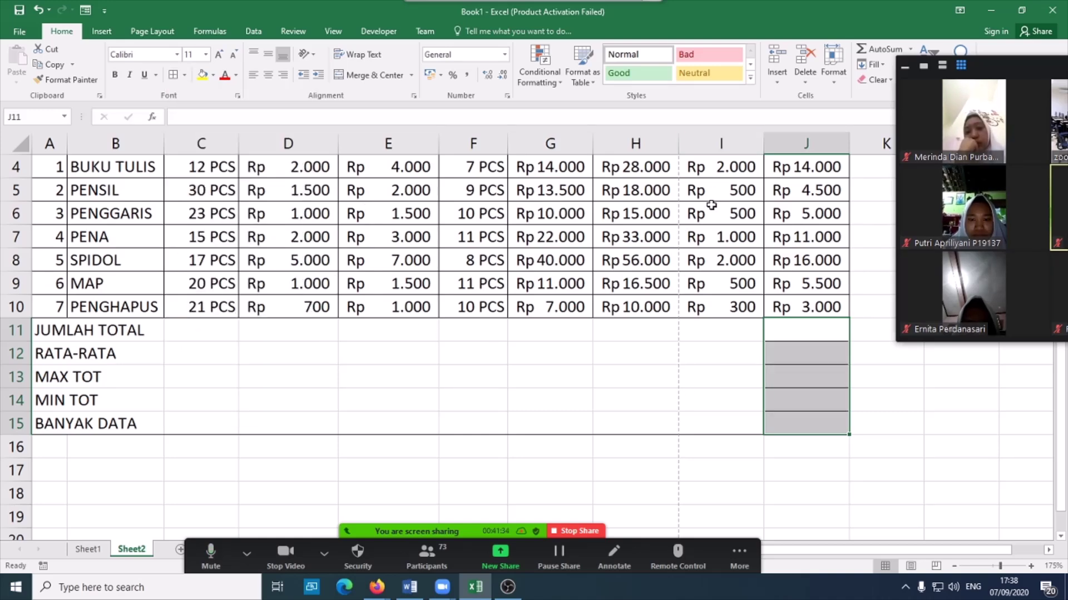
scroll(711, 222, up, 1)
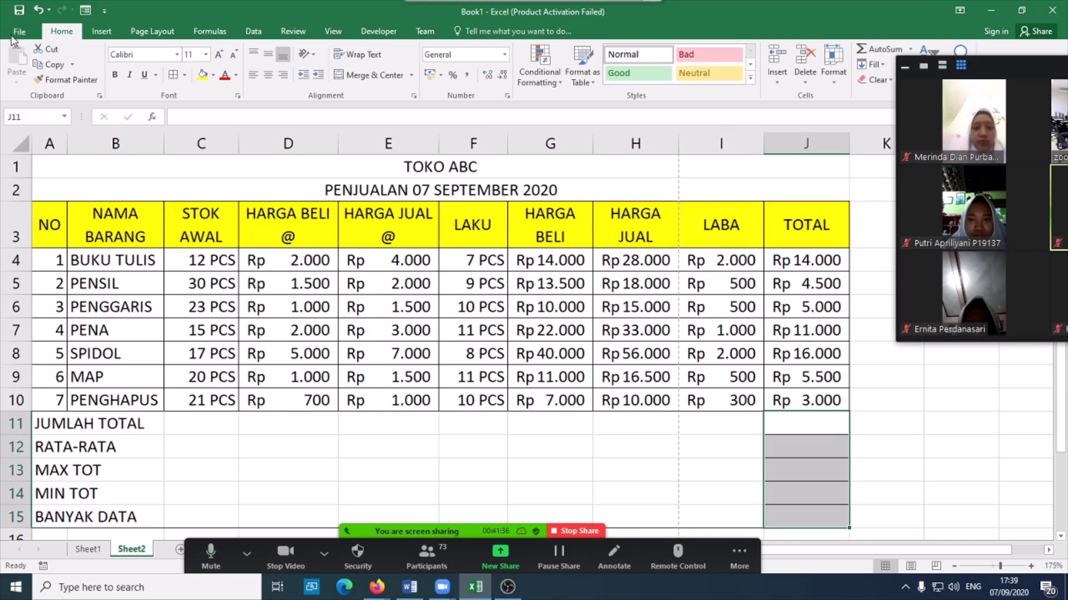
click(19, 31)
- Preview the printout, then lower the page scaling to 85% in Page Layout
click(42, 191)
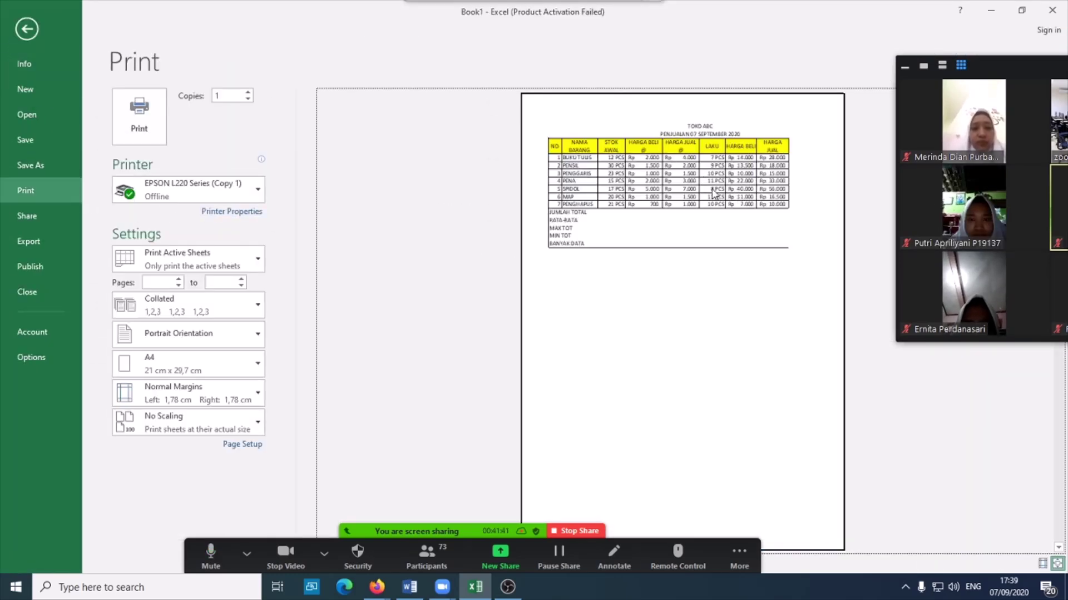
key(Escape)
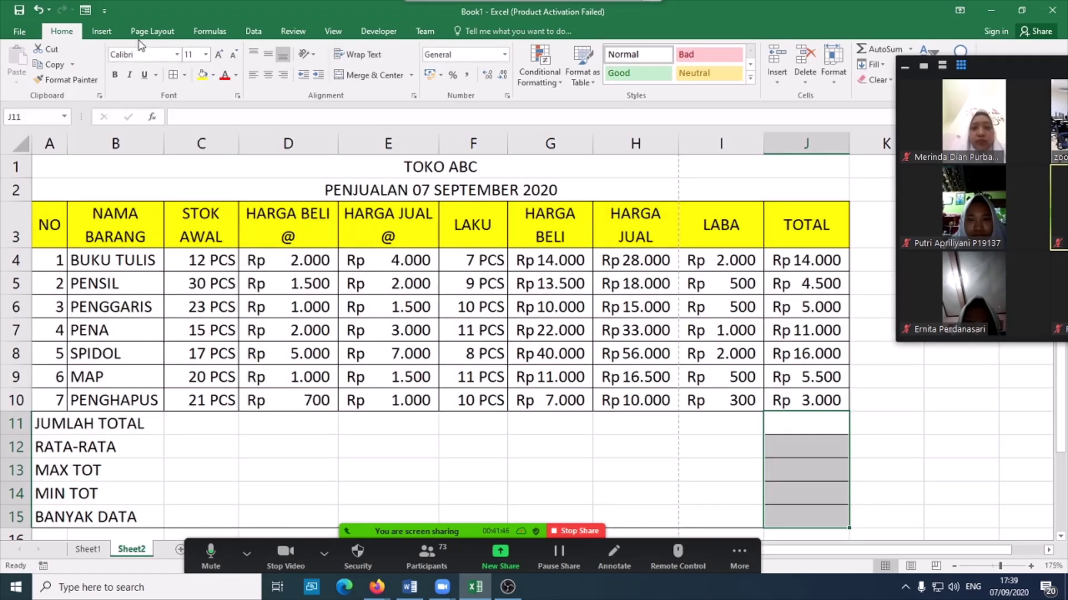
click(156, 34)
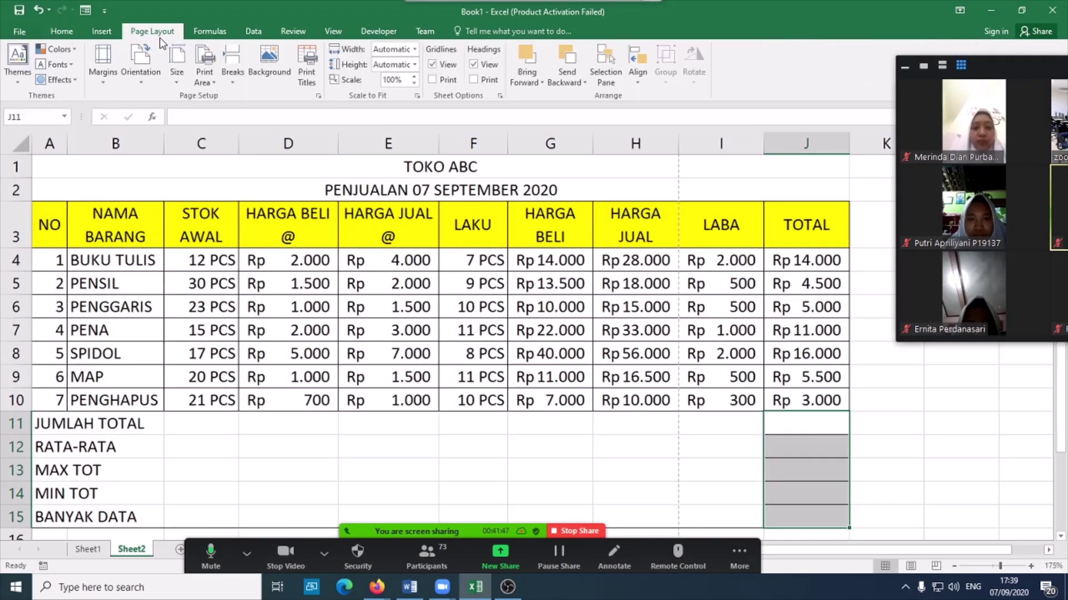
click(414, 83)
click(414, 83)
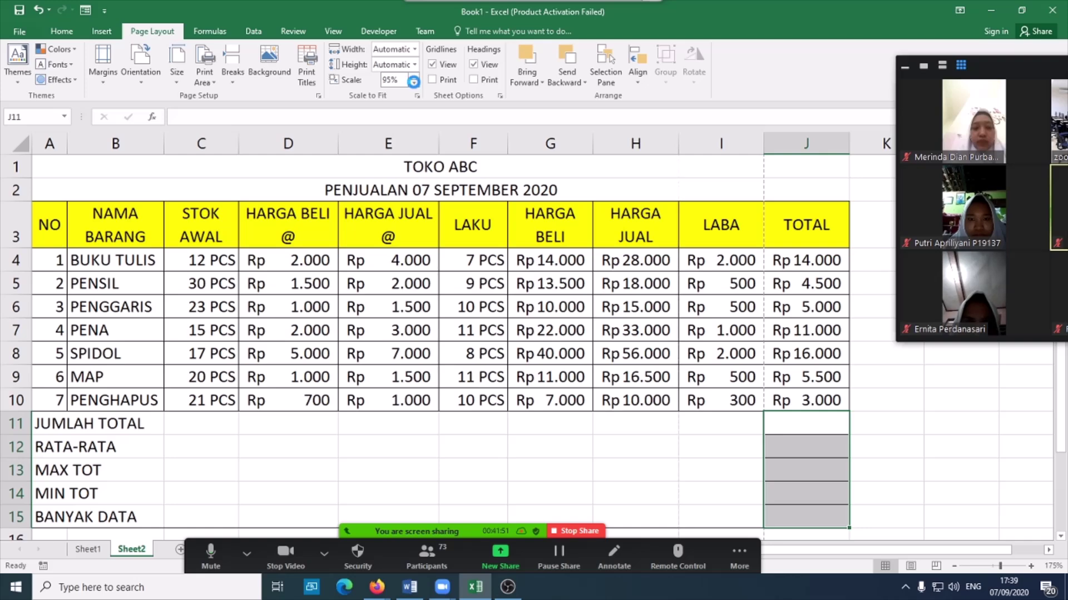
click(415, 83)
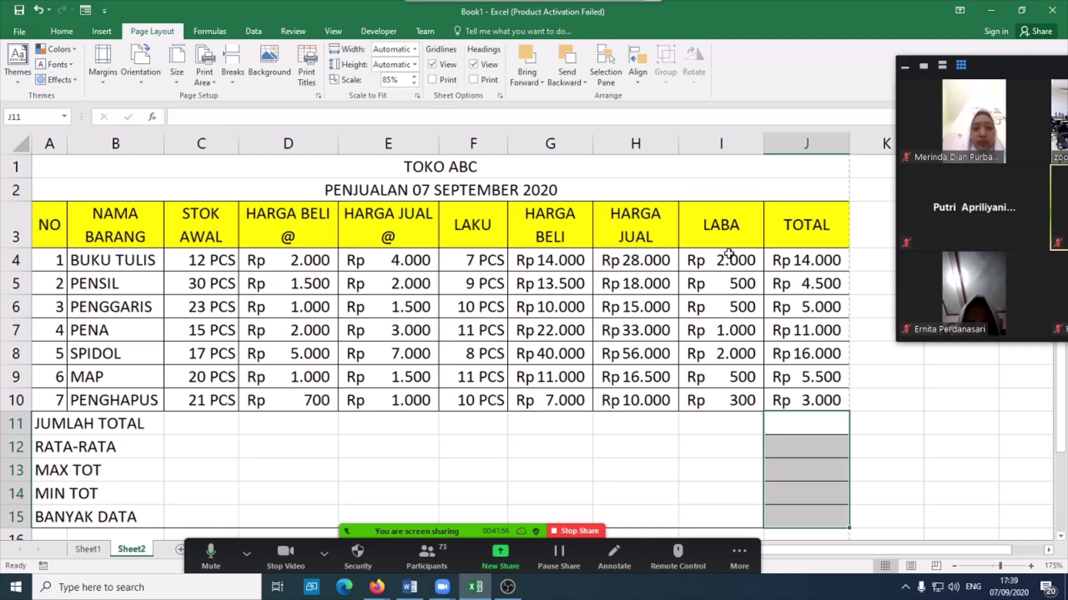
- Recheck the 85% A4 print preview and return to the worksheet
scroll(728, 253, down, 4)
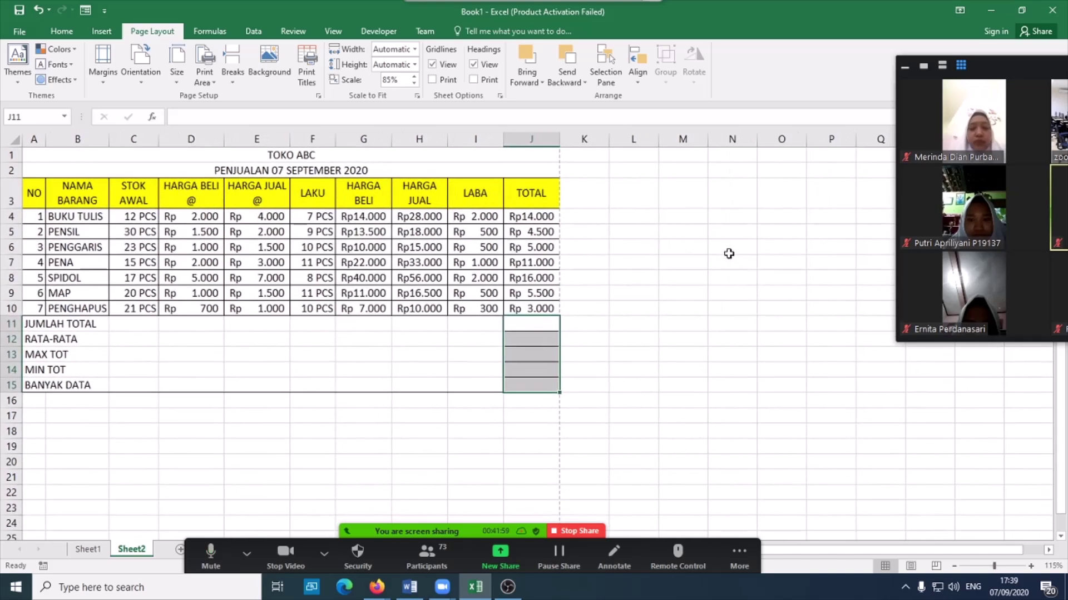
scroll(728, 254, down, 1)
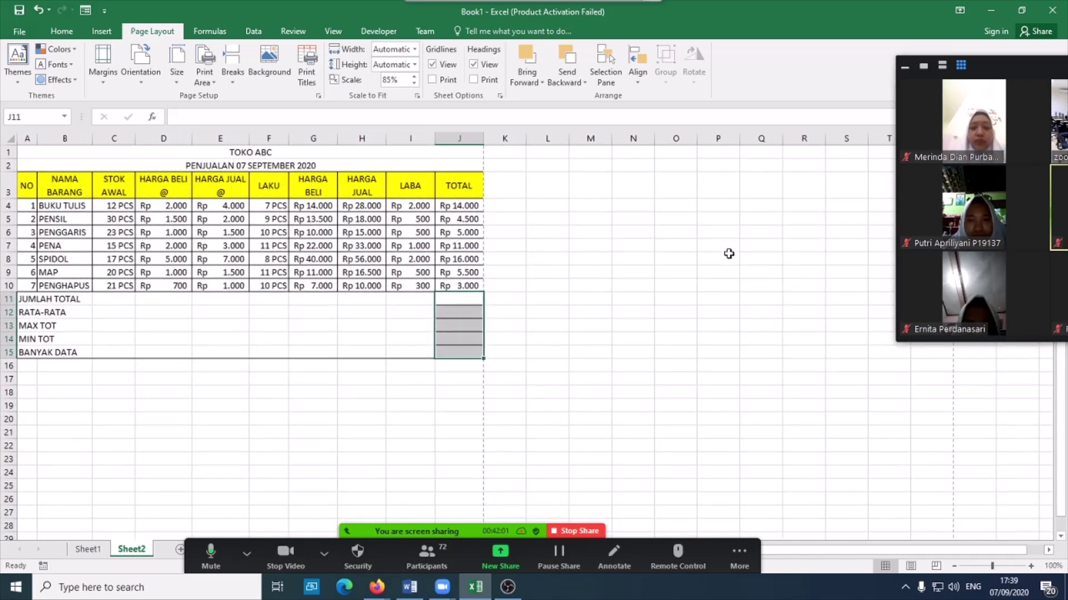
click(410, 365)
scroll(448, 277, up, 3)
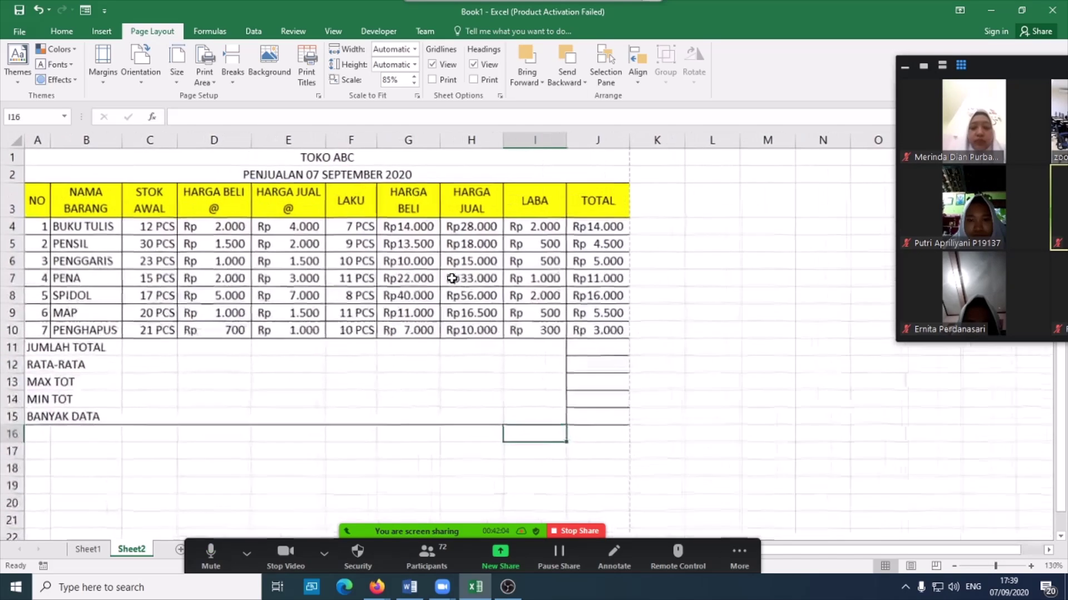
click(20, 31)
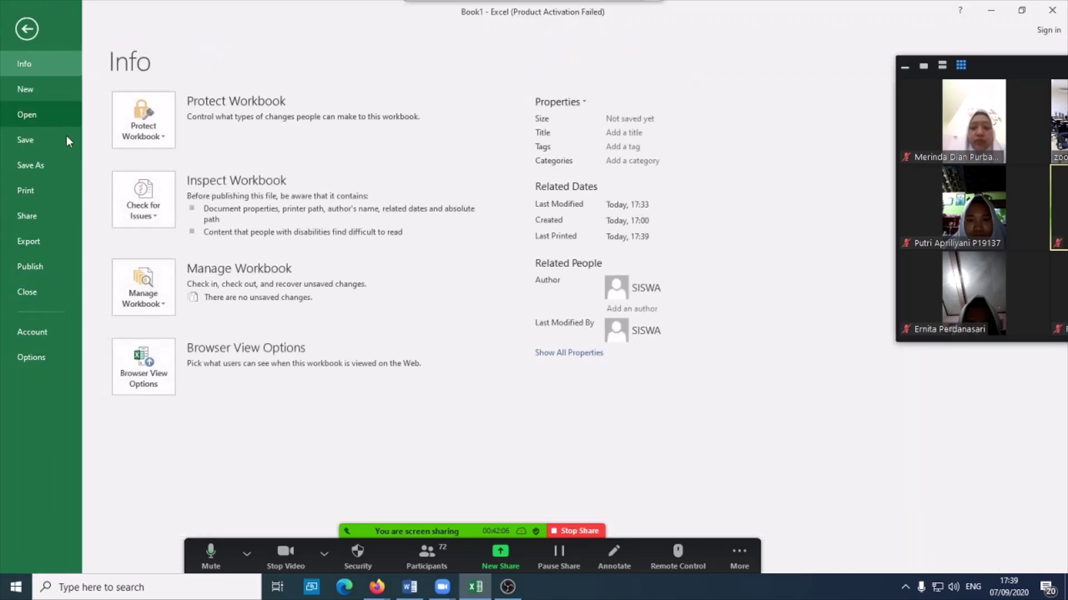
click(59, 192)
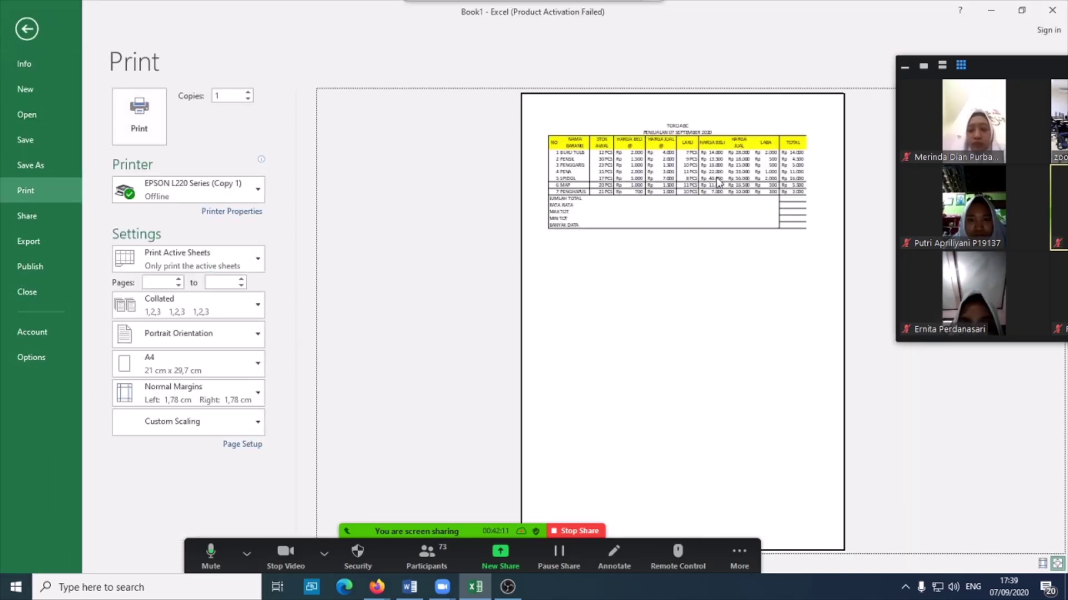
click(27, 27)
- Enter =SUM(J4:J10) in J11 and =AVERAGE(J4:J10) in J12
click(682, 378)
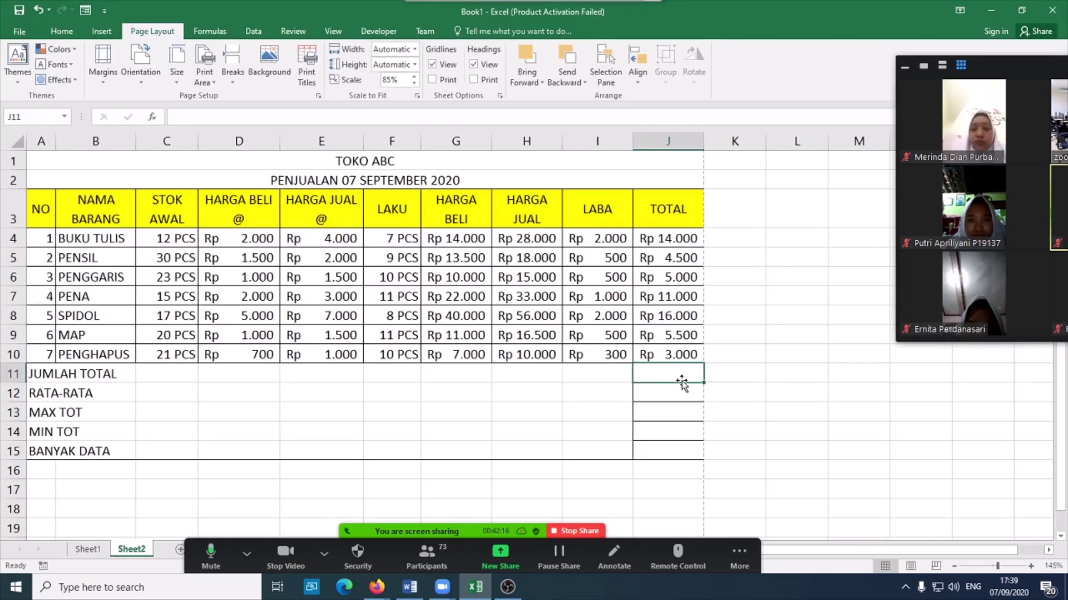
text(=SUM)
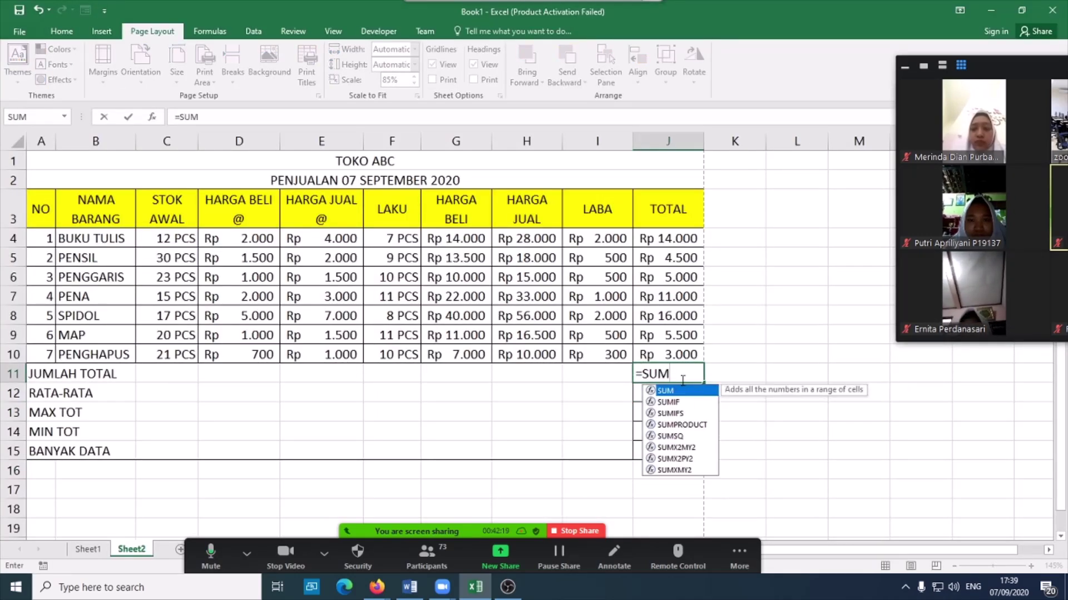
text(()
drag(682, 238, 679, 365)
key(Return)
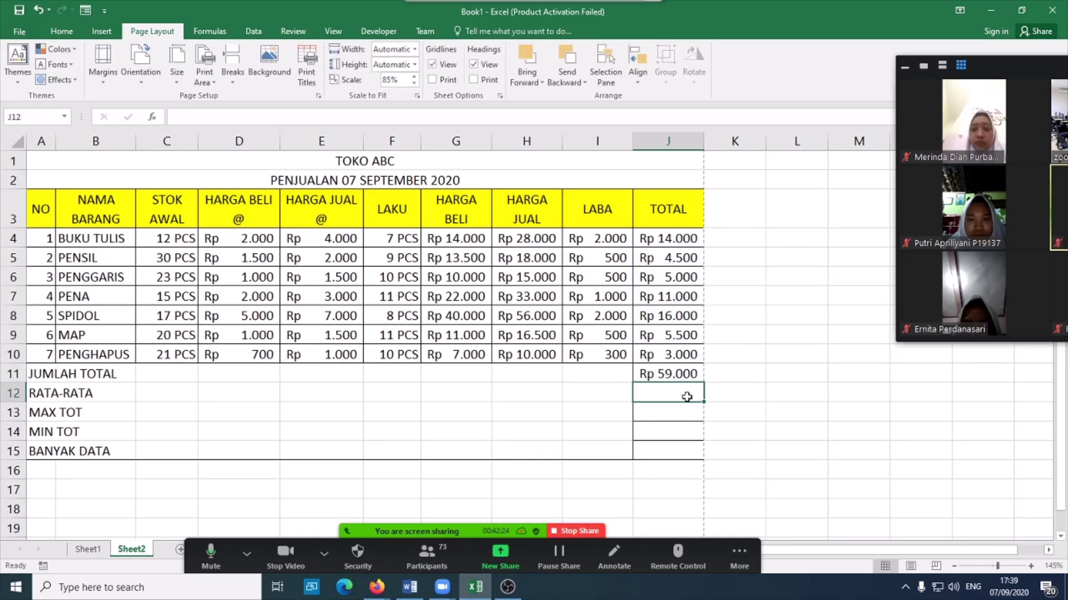
text(=AV)
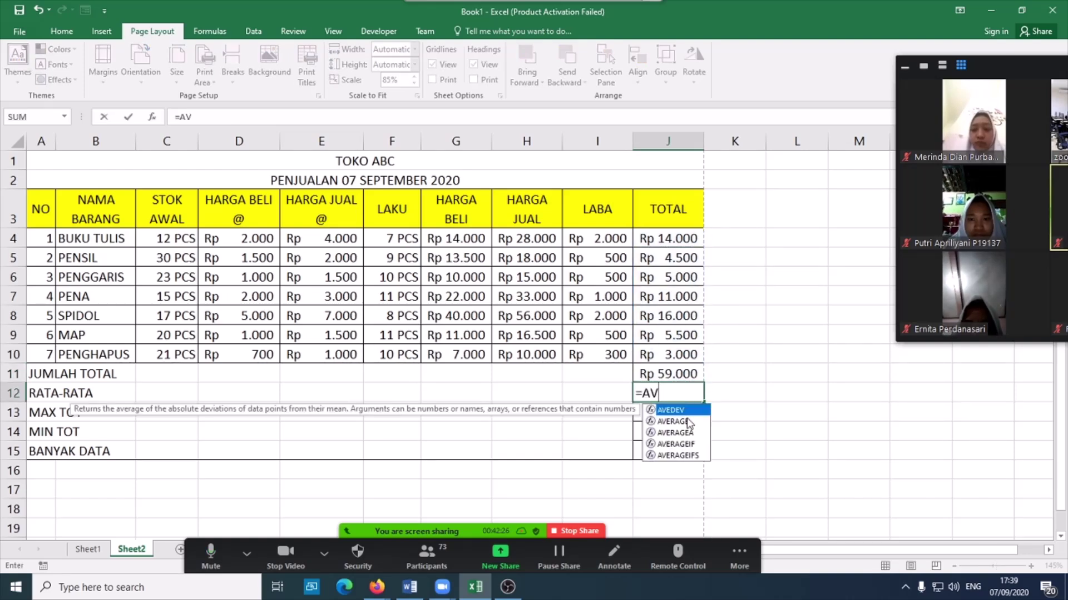
double_click(689, 423)
drag(649, 239, 660, 355)
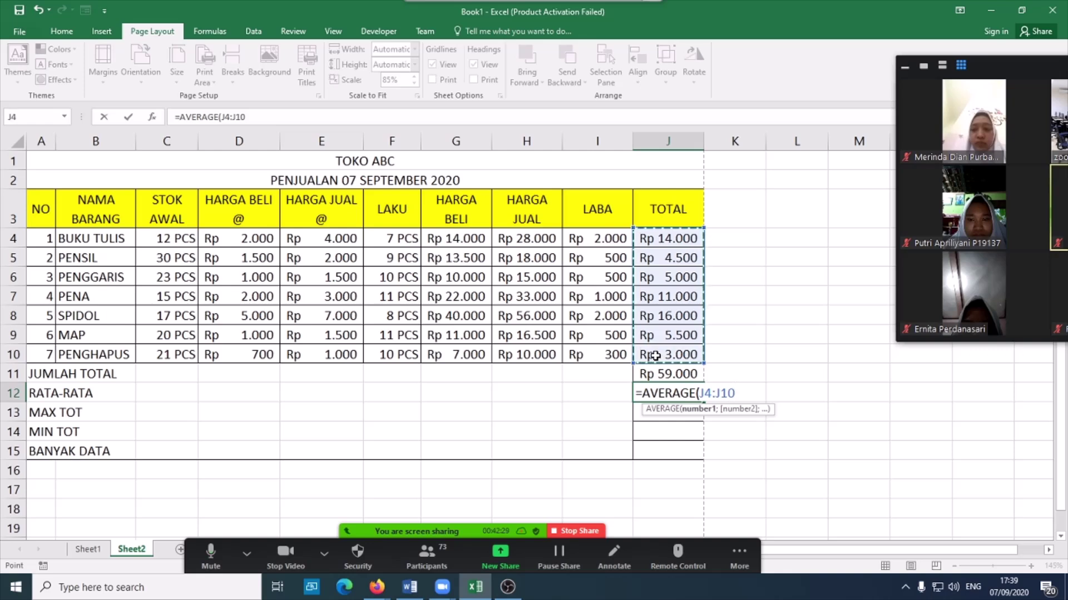
key(Return)
- Enter =MAX(J4:J10), =MIN(J4:J10) and =COUNT(J4:J10) in J13 to J15
text(=M)
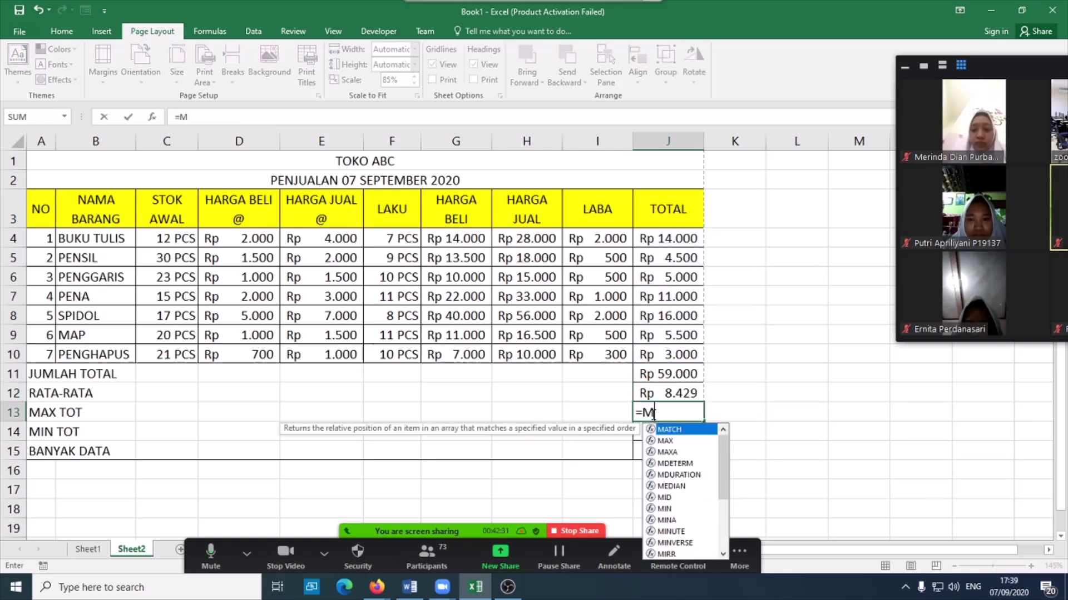
double_click(685, 441)
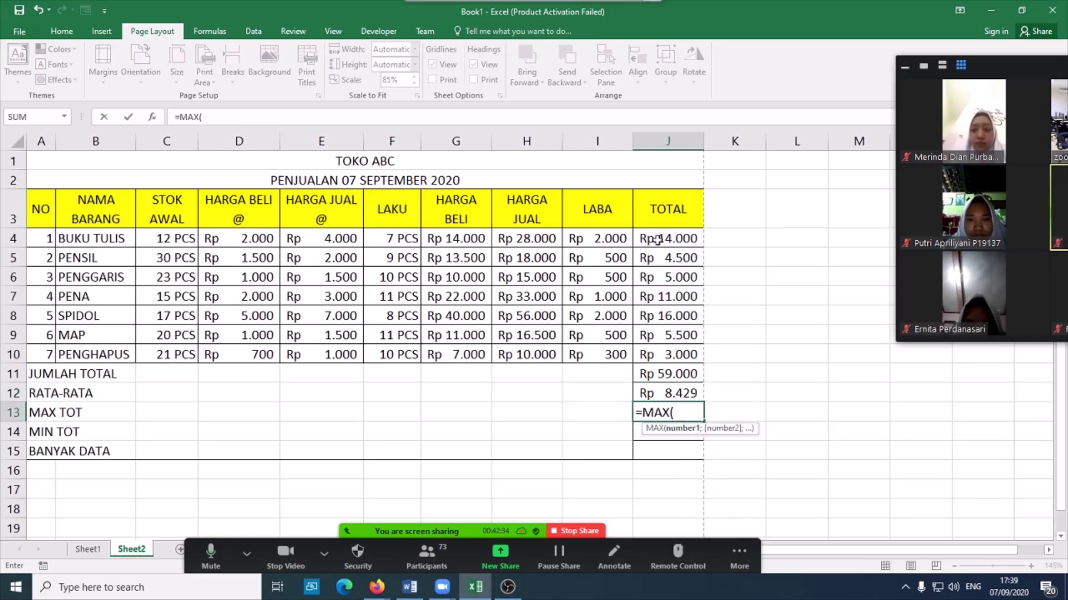
drag(654, 240, 665, 350)
key(Return)
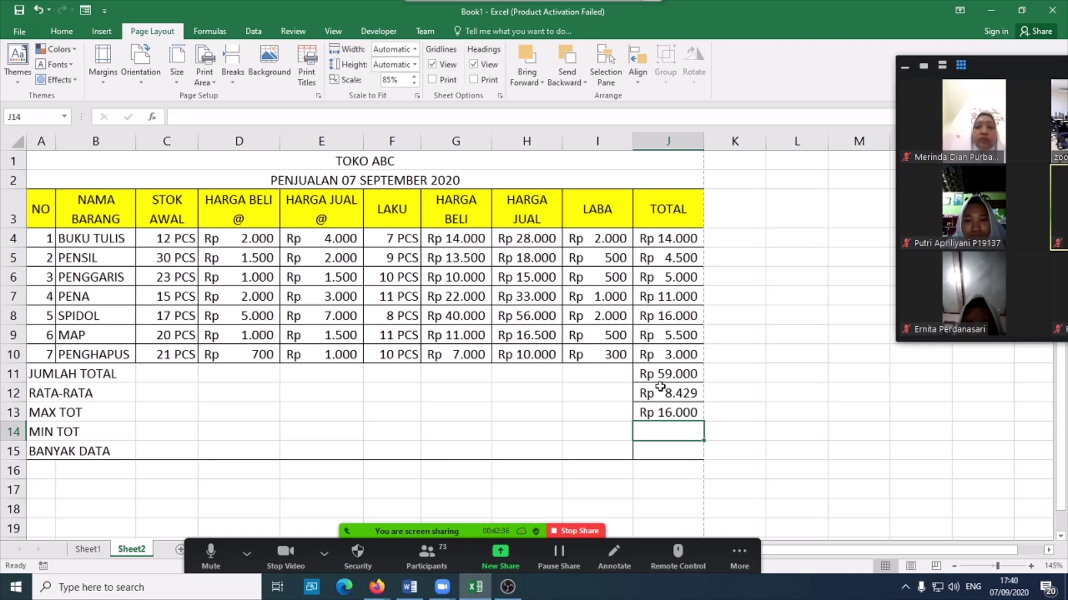
text(=MI)
double_click(664, 460)
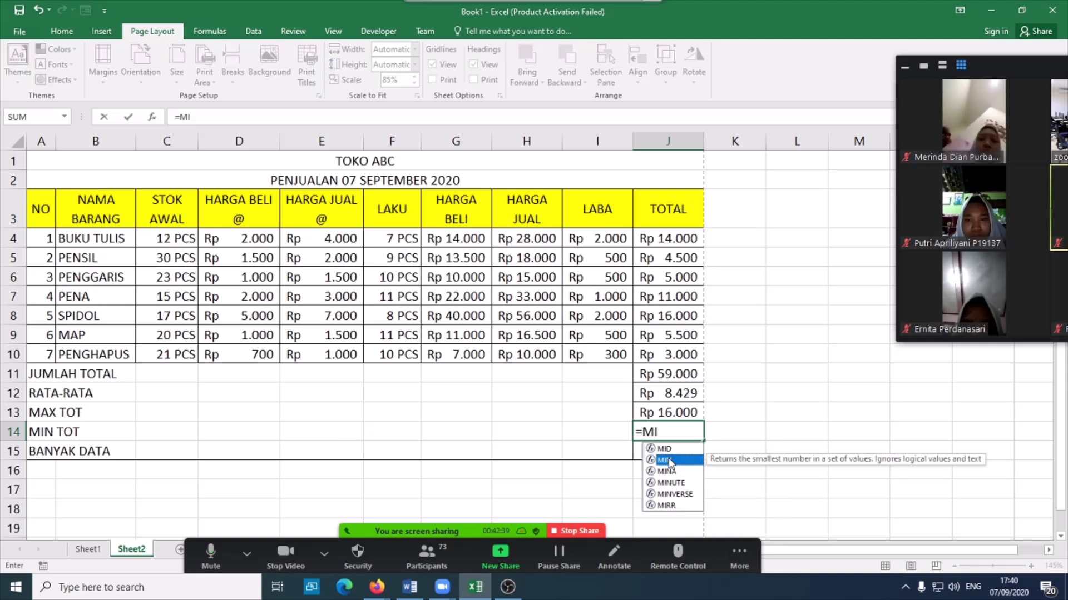
drag(690, 238, 672, 351)
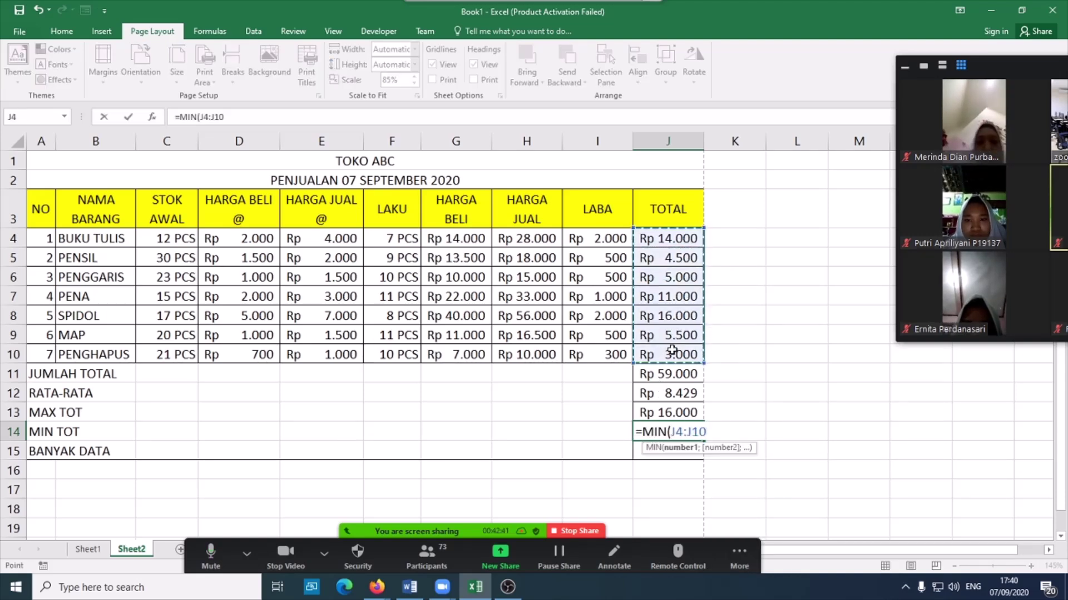
key(Return)
text(=C)
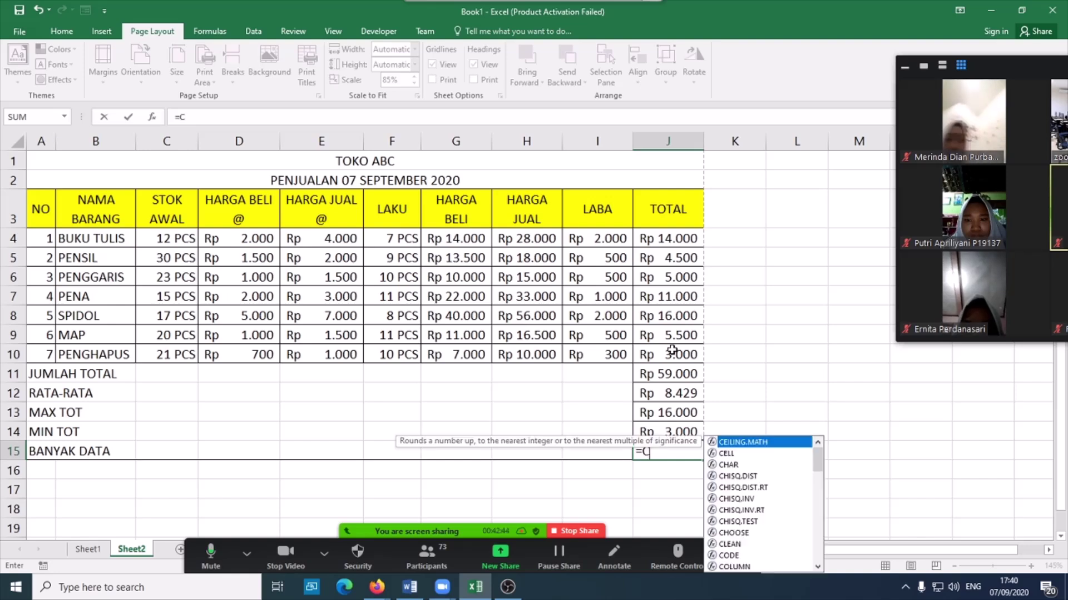
text(OU)
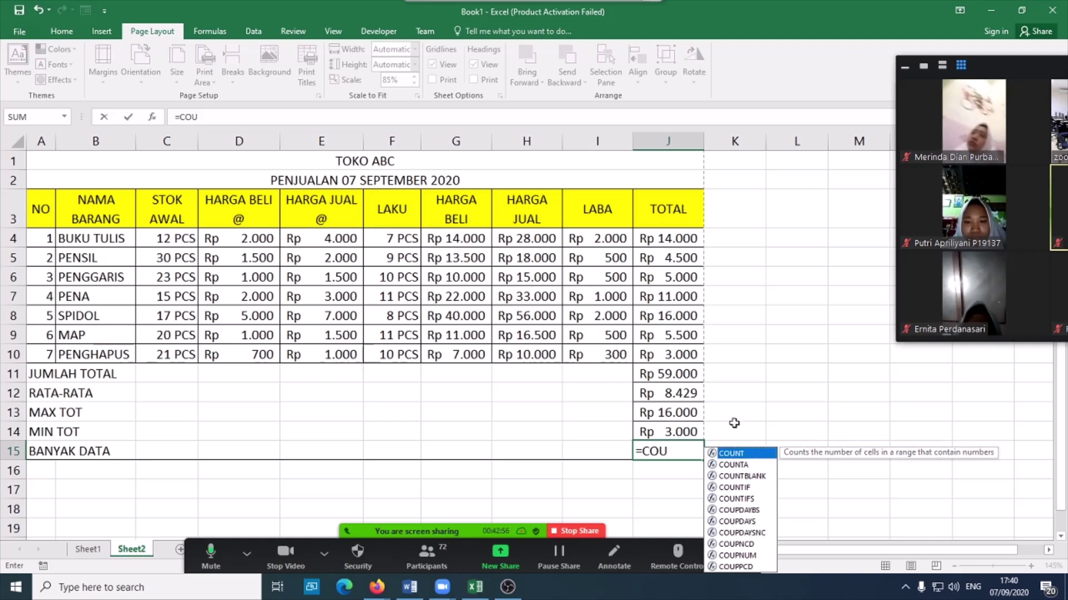
double_click(734, 454)
drag(681, 237, 676, 353)
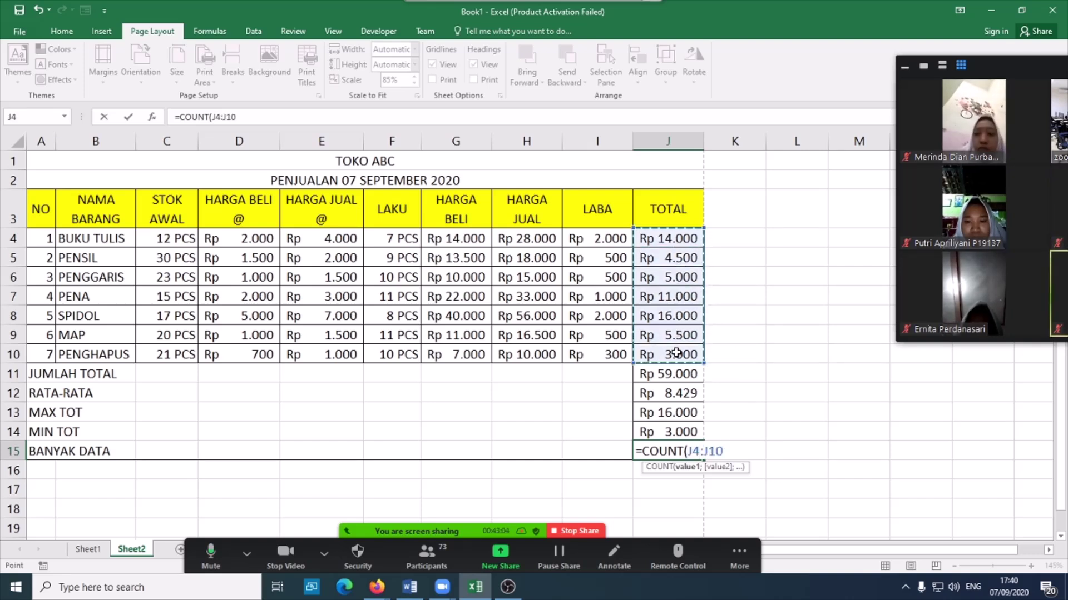
key(Return)
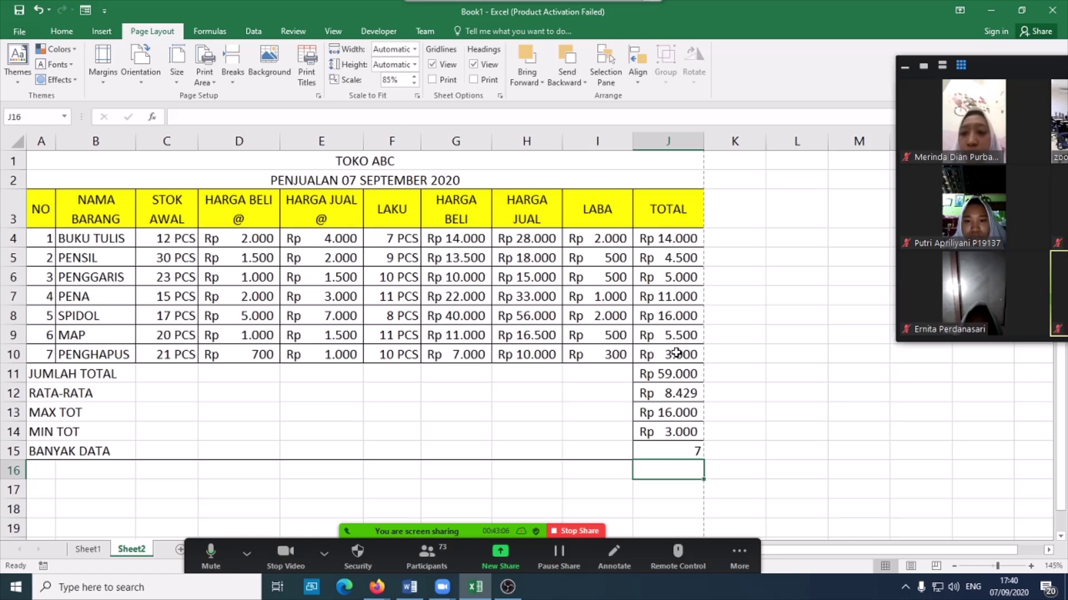
drag(90, 238, 92, 354)
click(100, 243)
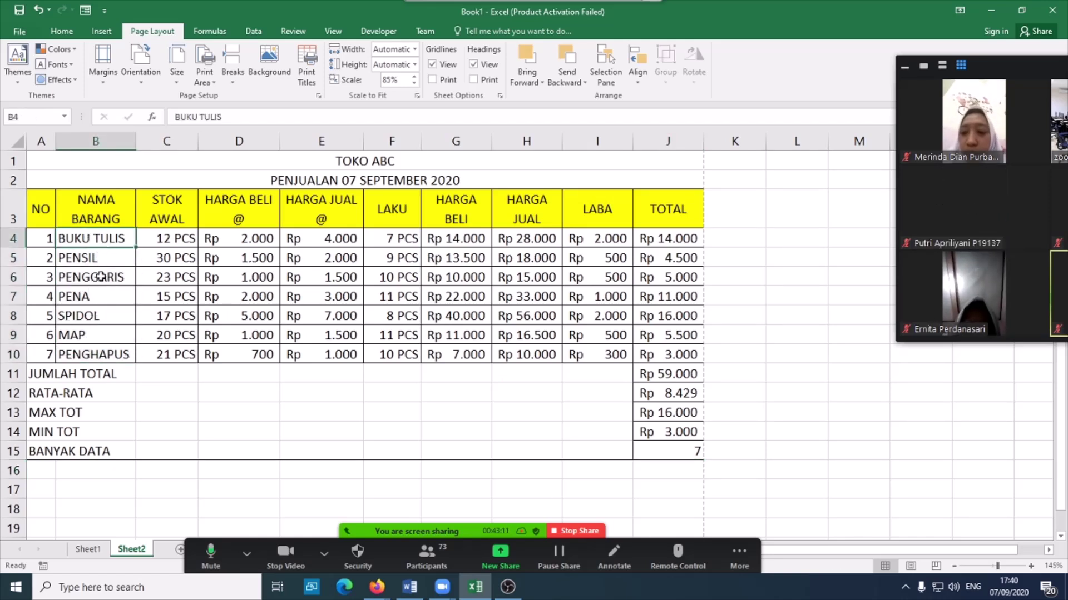
click(100, 315)
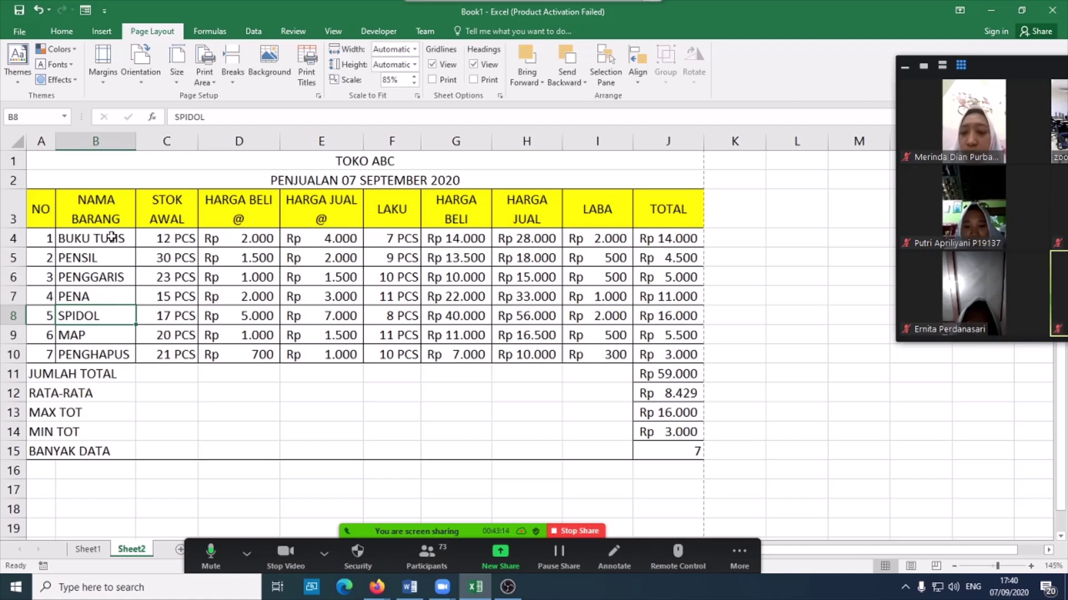
click(89, 471)
text(=COU)
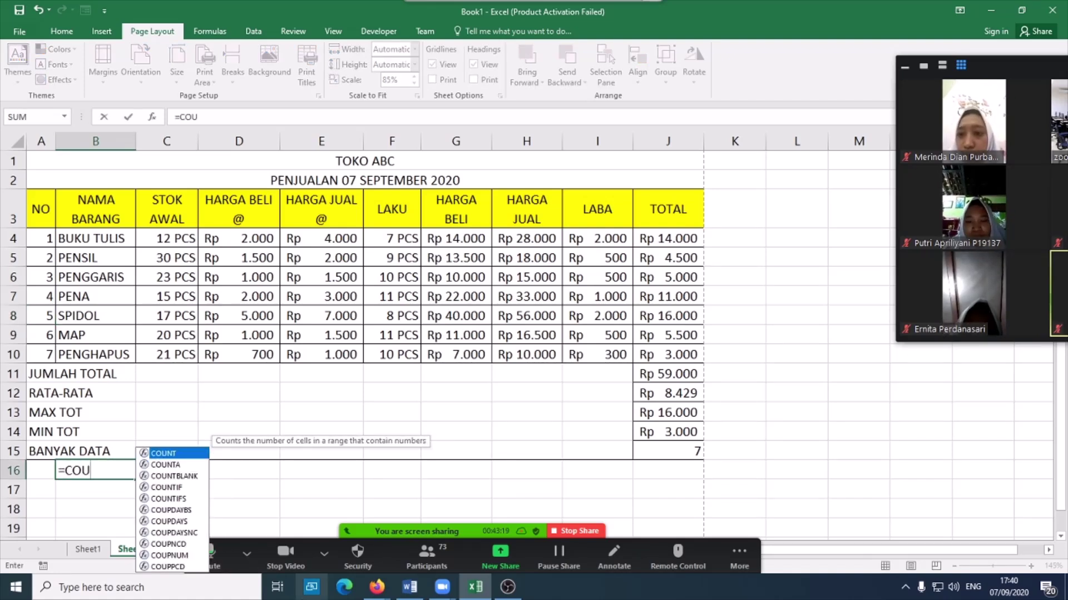
double_click(167, 465)
drag(98, 239, 92, 349)
key(Return)
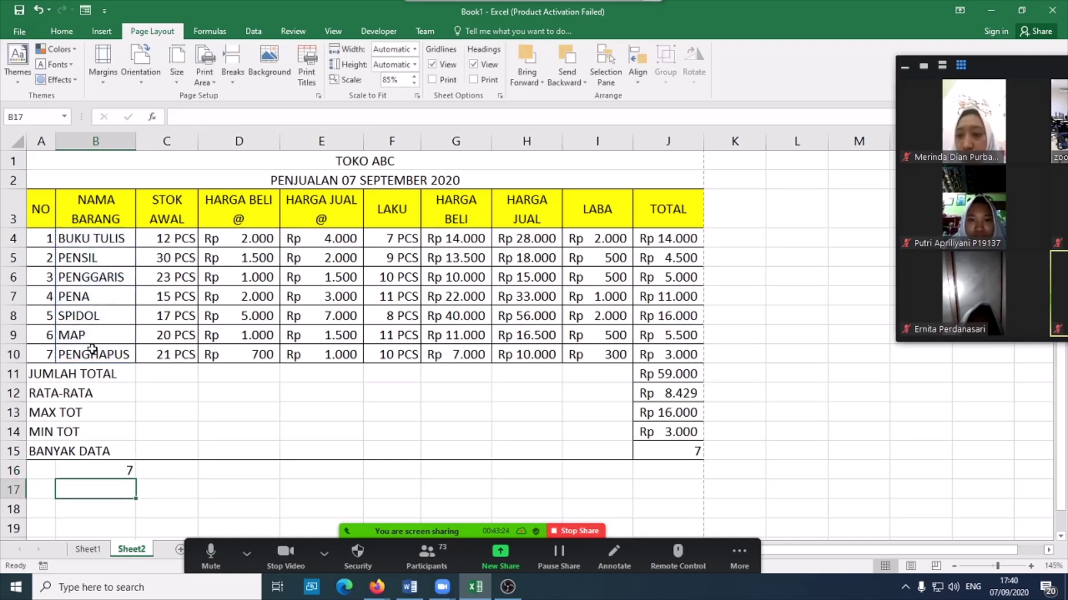
click(104, 473)
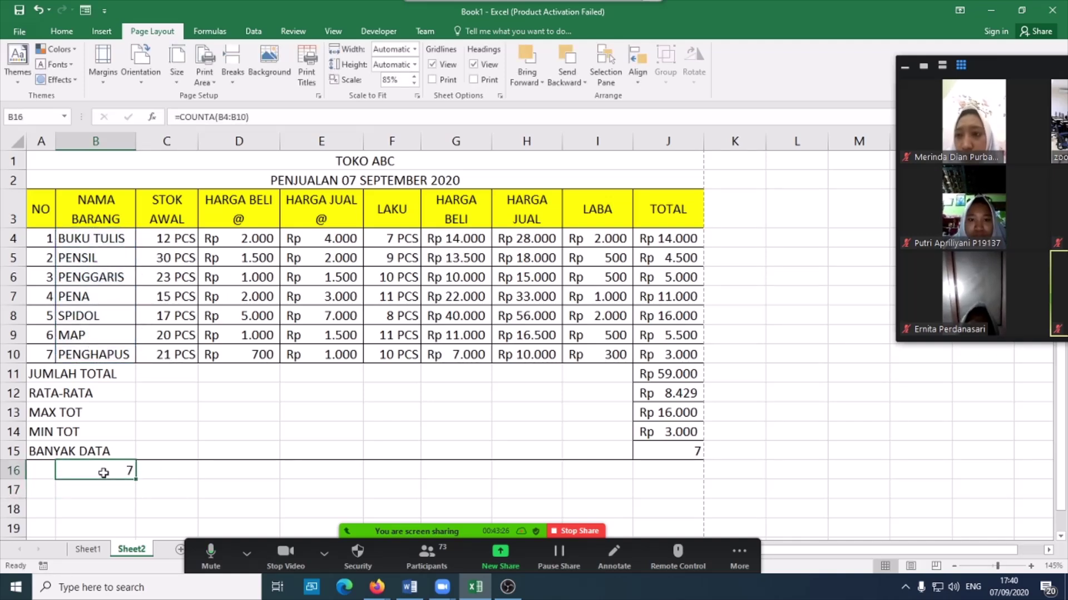
key(Delete)
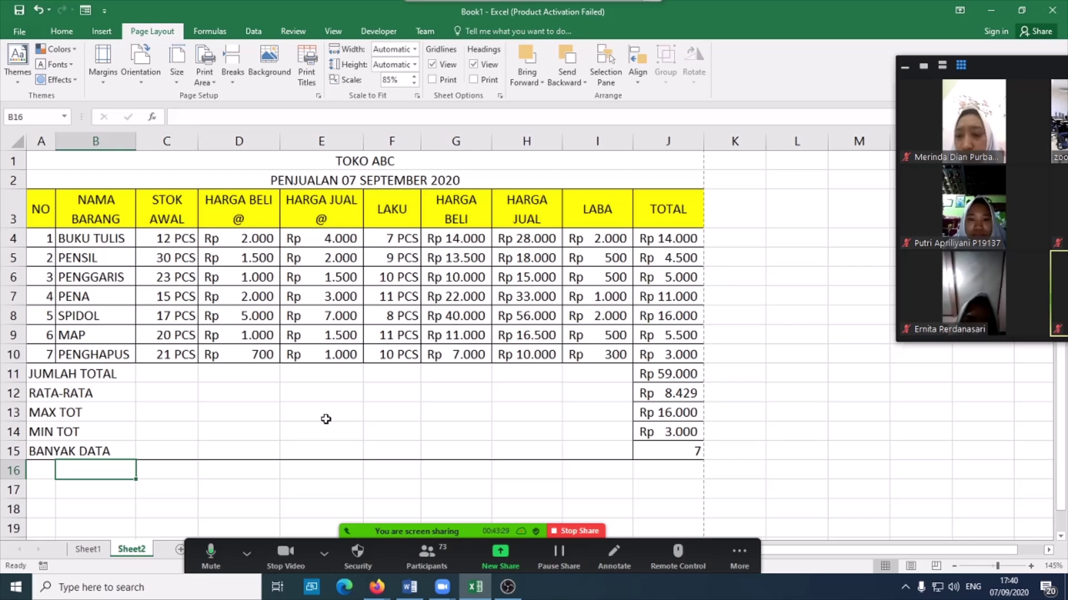
ctrl+scroll(596, 347, up, 3)
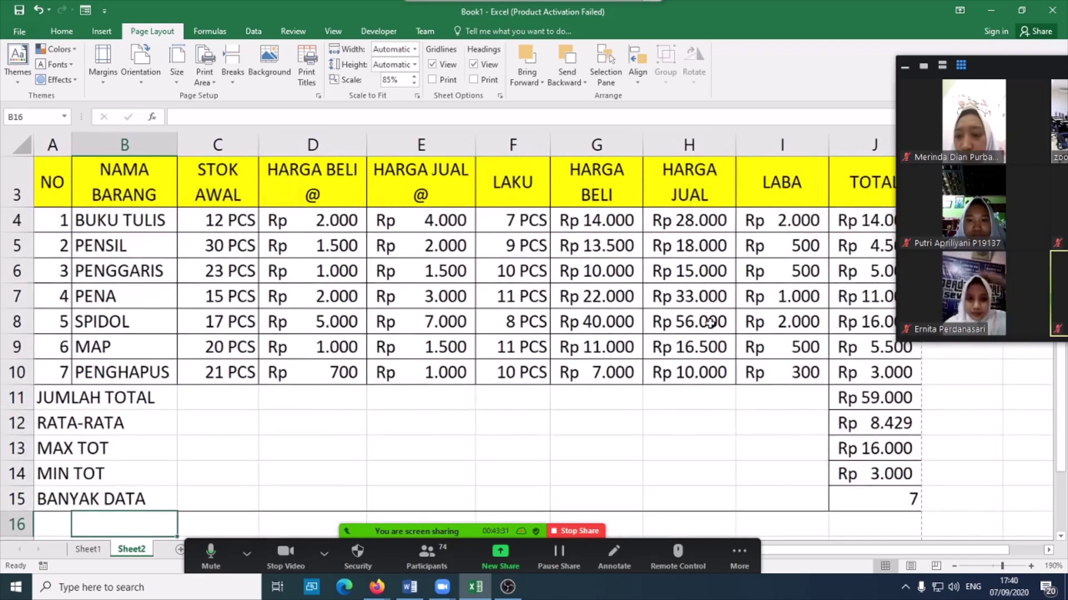
ctrl+scroll(710, 322, down, 1)
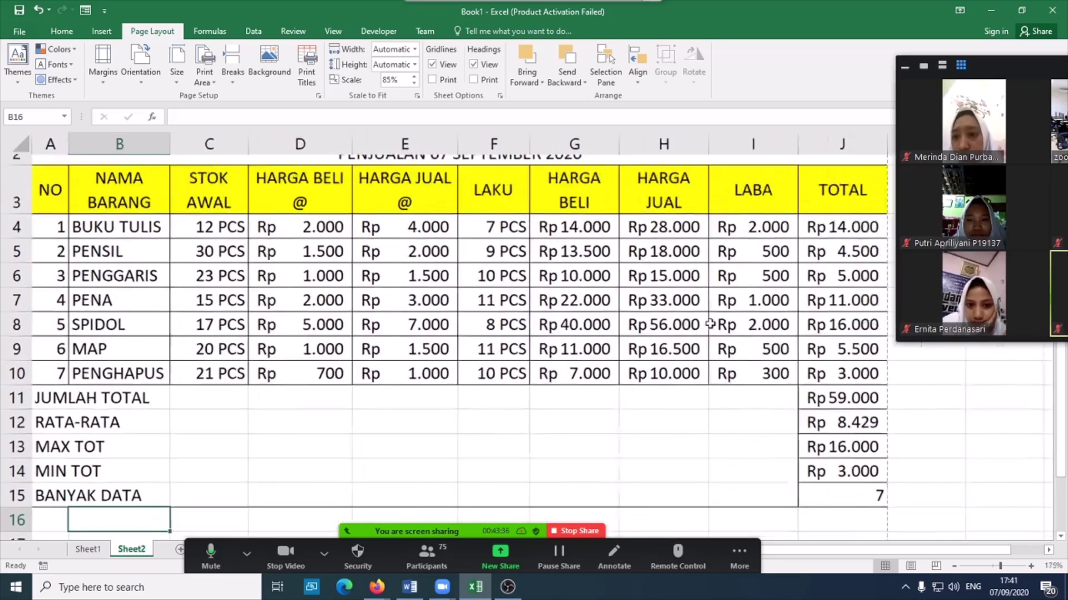
ctrl+scroll(326, 209, down, 2)
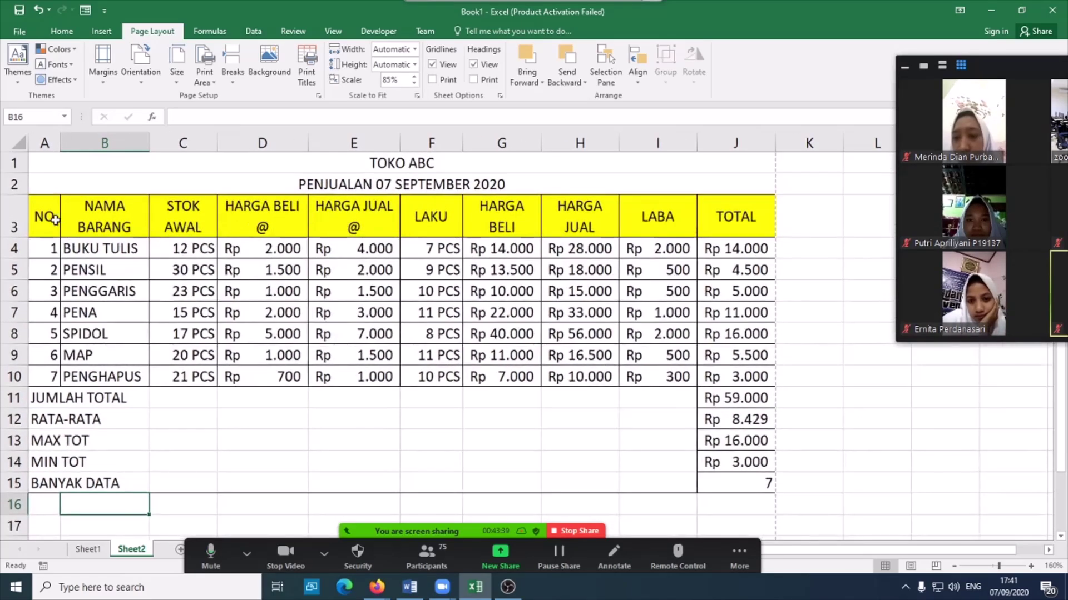